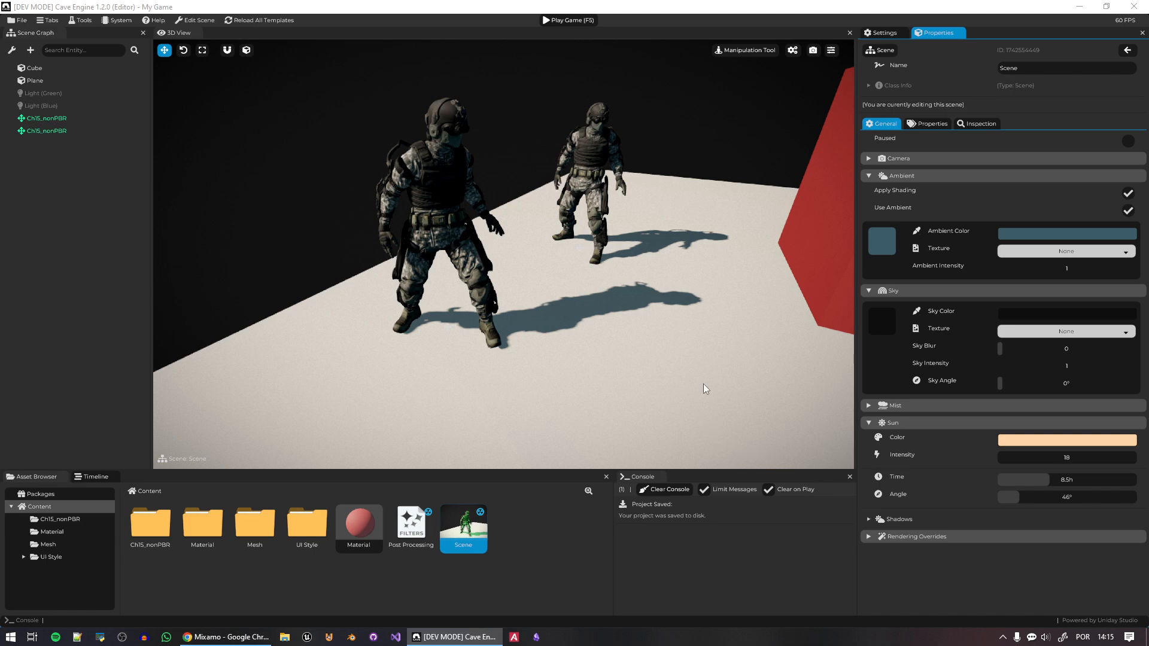
Step: Examine the two soldier characters standing on the plane in the 3D scene from several distances and angles
{"action": "right_click_drag", "start_coordinate": [673, 350], "coordinate": [686, 411]}
{"action": "key", "text": "w"}
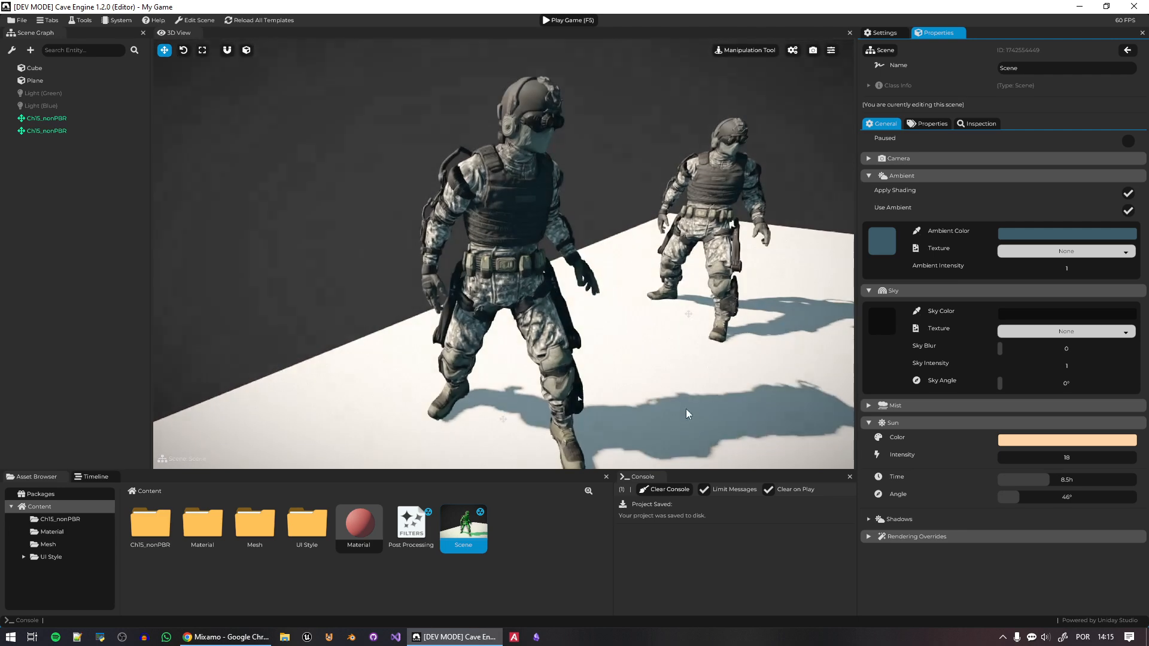
{"action": "mouse_move", "coordinate": [545, 140]}
{"action": "right_mouse_down"}
{"action": "mouse_move", "coordinate": [547, 157]}
{"action": "mouse_move", "coordinate": [545, 140]}
{"action": "right_mouse_up"}
{"action": "key", "text": "s"}
{"action": "key", "text": "d"}
{"action": "key", "text": "w"}
{"action": "right_click_drag", "start_coordinate": [585, 202], "coordinate": [511, 23]}
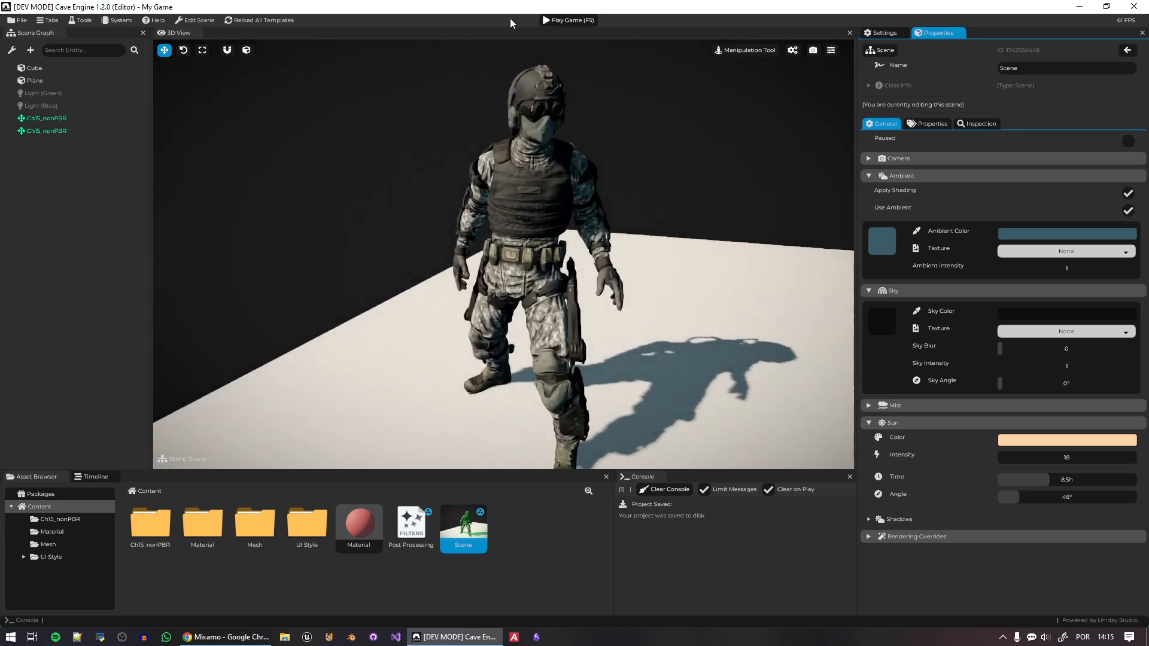
{"action": "scroll", "coordinate": [561, 409], "scroll_direction": "down", "scroll_amount": 3}
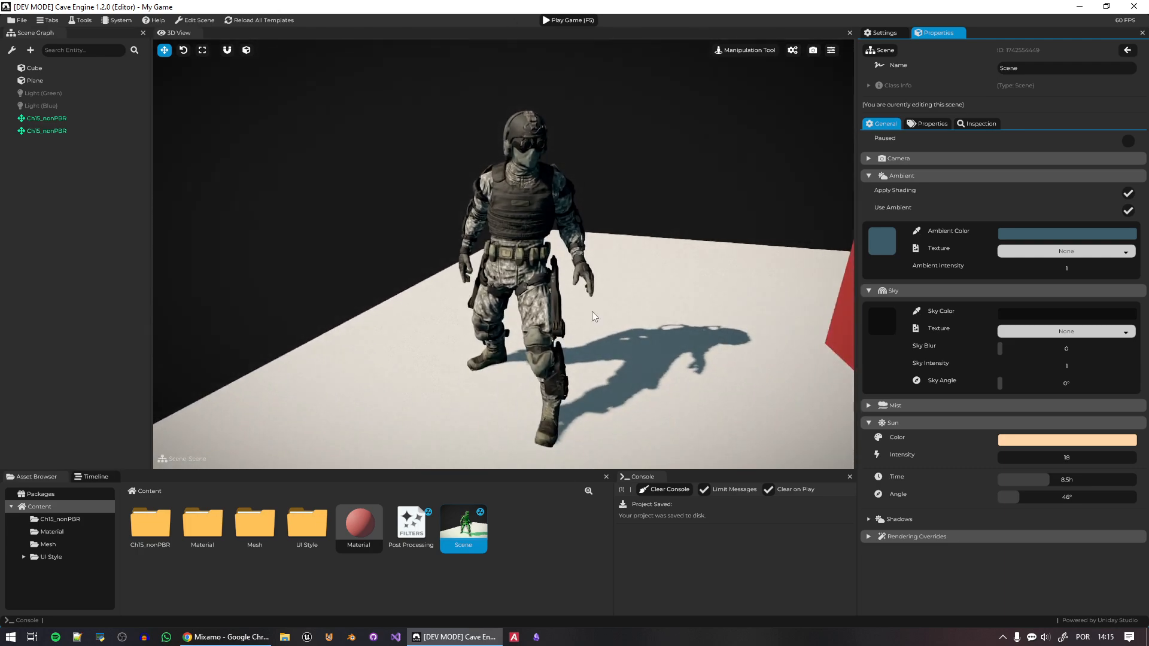
Step: Save the current project while quitting the editor, and relaunch Cave Engine
{"action": "left_click", "coordinate": [1136, 5]}
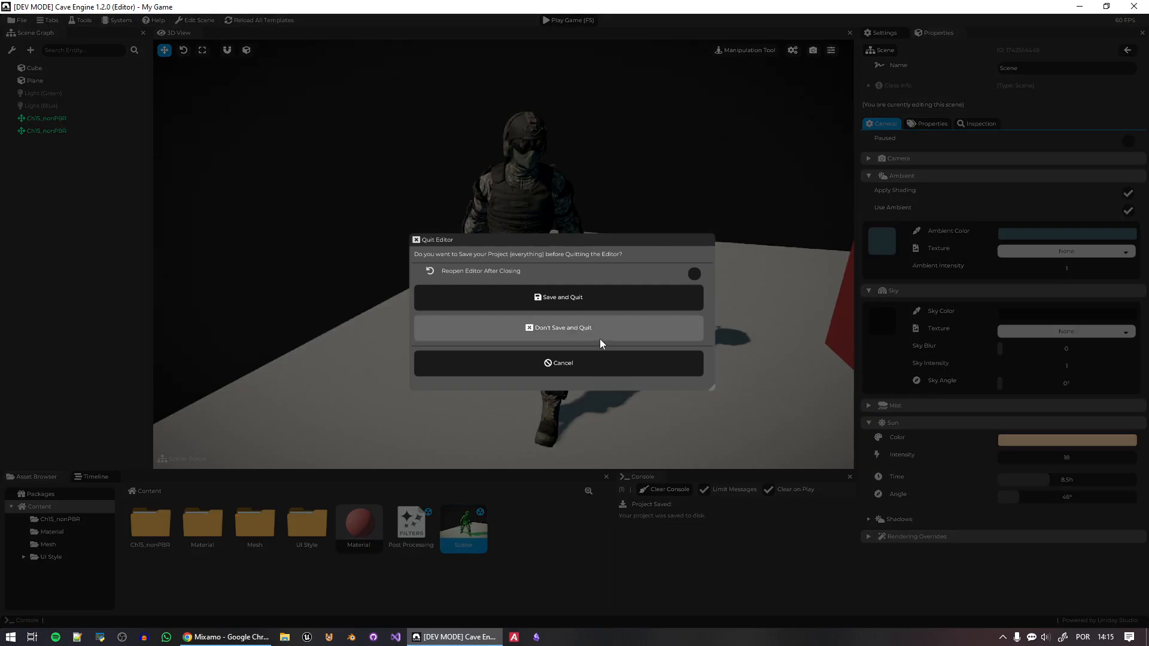
{"action": "left_click", "coordinate": [588, 299]}
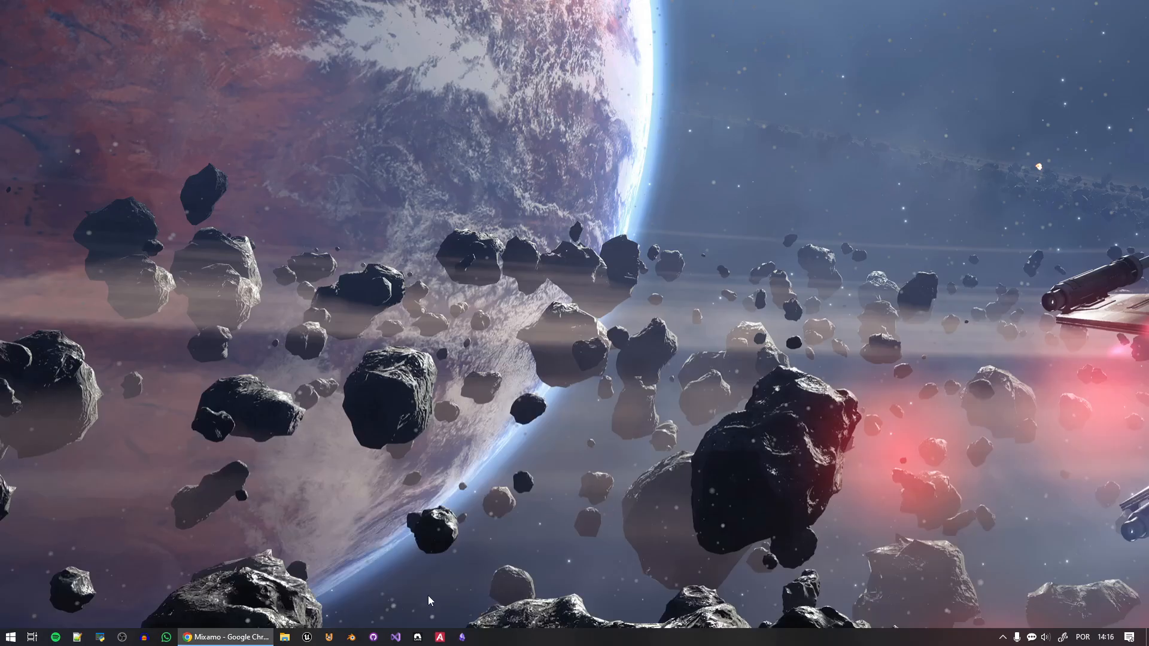
{"action": "left_click", "coordinate": [418, 637]}
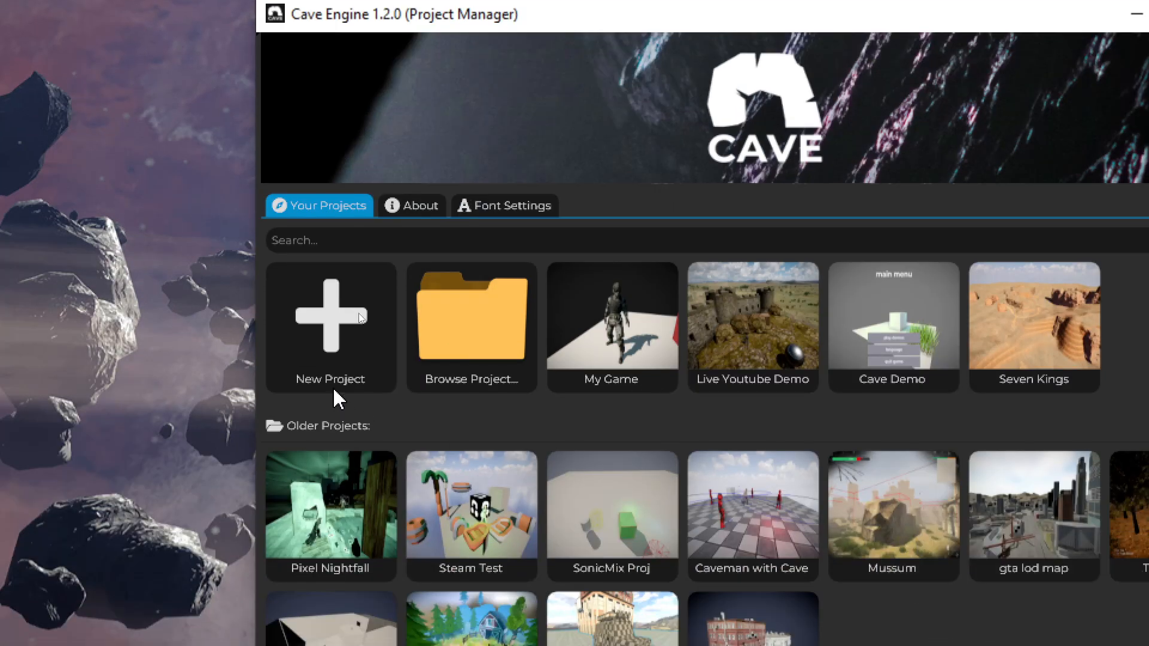
Step: Create a new project named "Mixamo Demo" in the default location
{"action": "left_click", "coordinate": [331, 497]}
{"action": "left_click", "coordinate": [842, 282]}
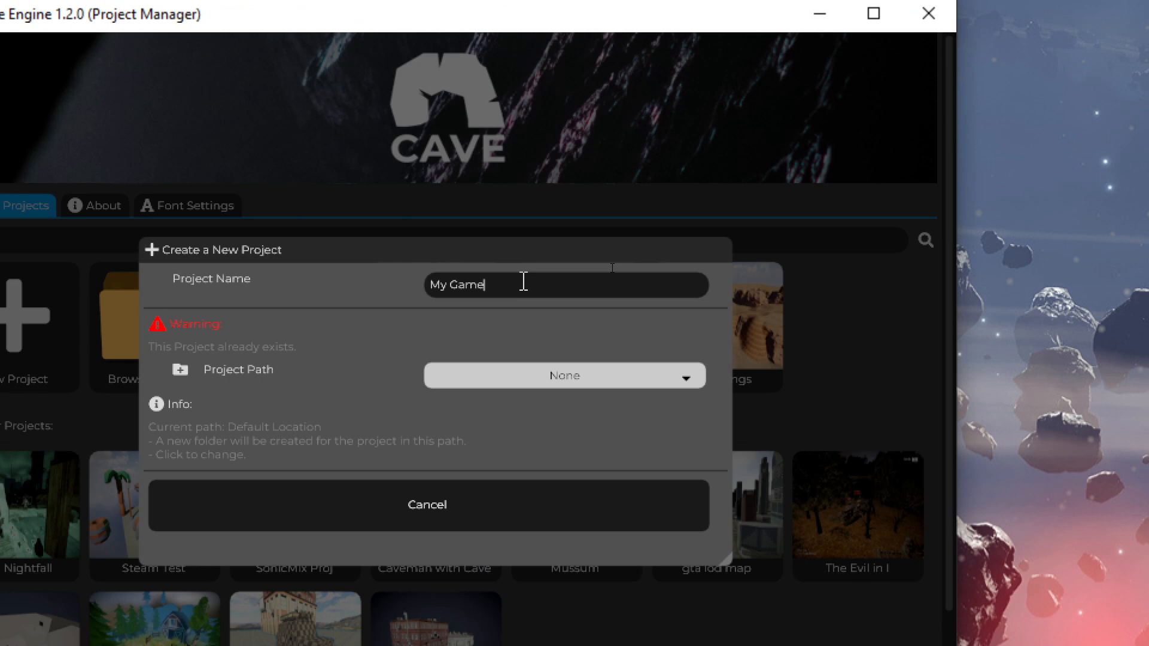
{"action": "key", "text": "ctrl+a"}
{"action": "type", "text": "Youtu"}
{"action": "key", "text": "ctrl+a"}
{"action": "type", "text": "M"}
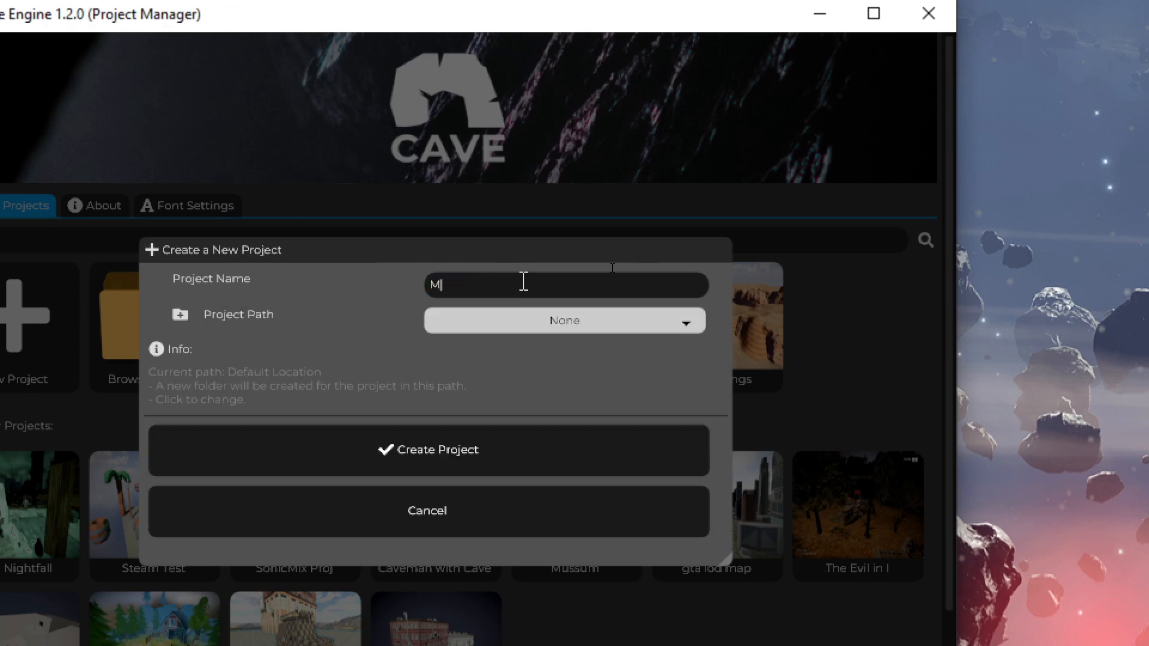
{"action": "type", "text": "ixa"}
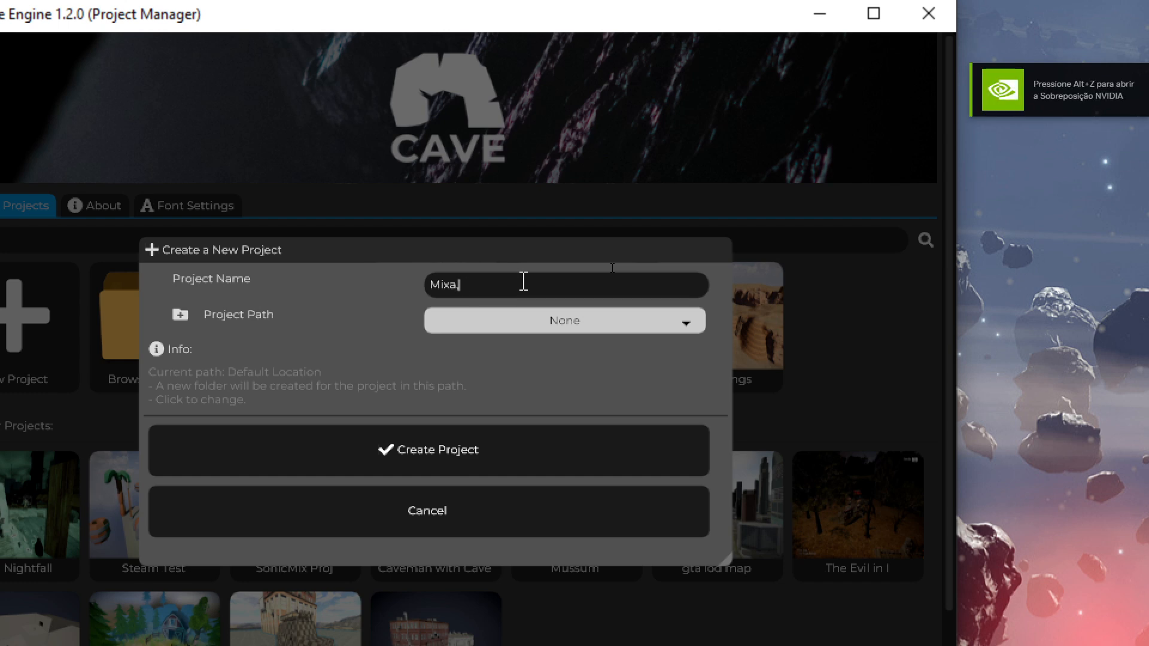
{"action": "type", "text": "mo Demo"}
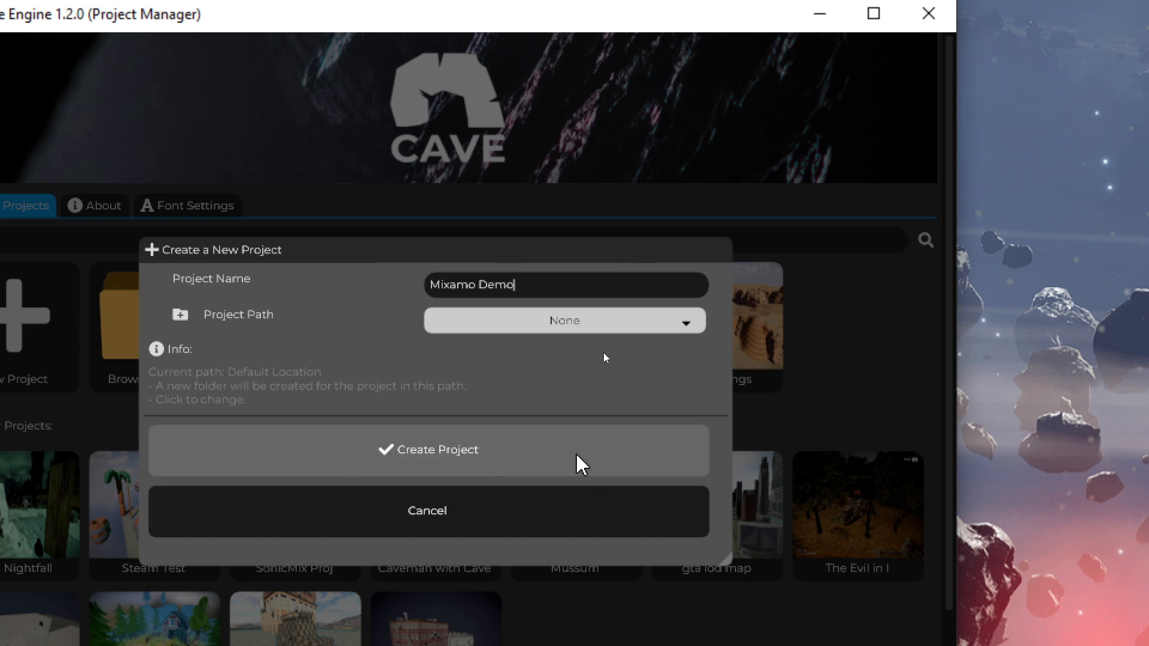
{"action": "left_click", "coordinate": [441, 445]}
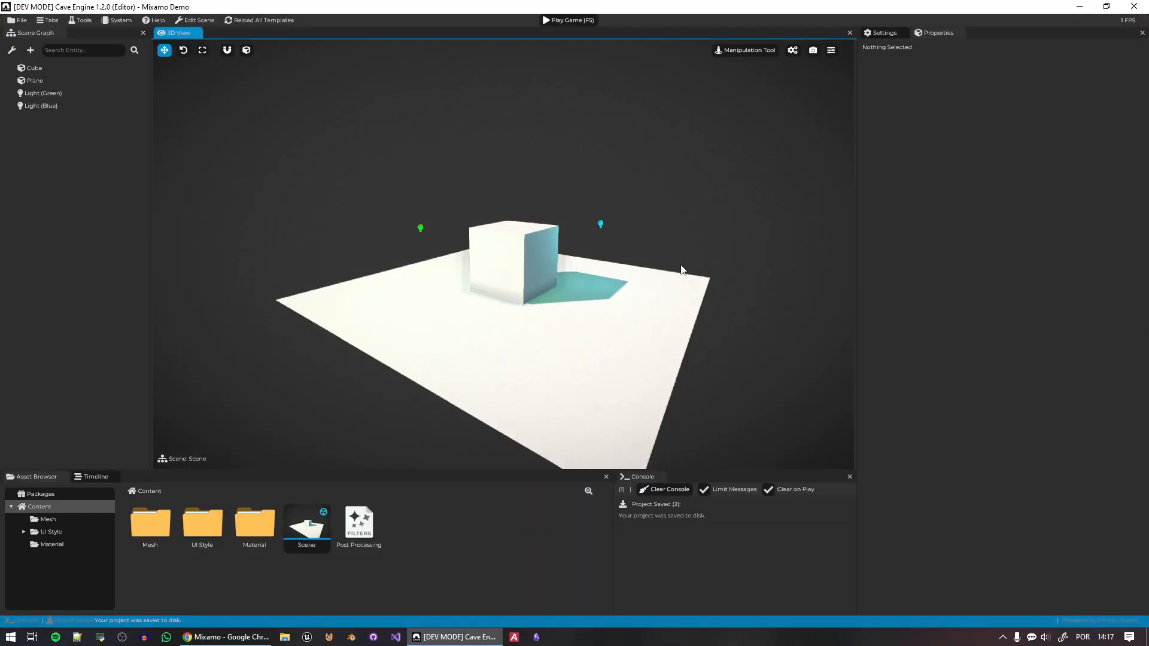
{"action": "right_click_drag", "start_coordinate": [677, 195], "coordinate": [680, 190]}
{"action": "key", "text": "w"}
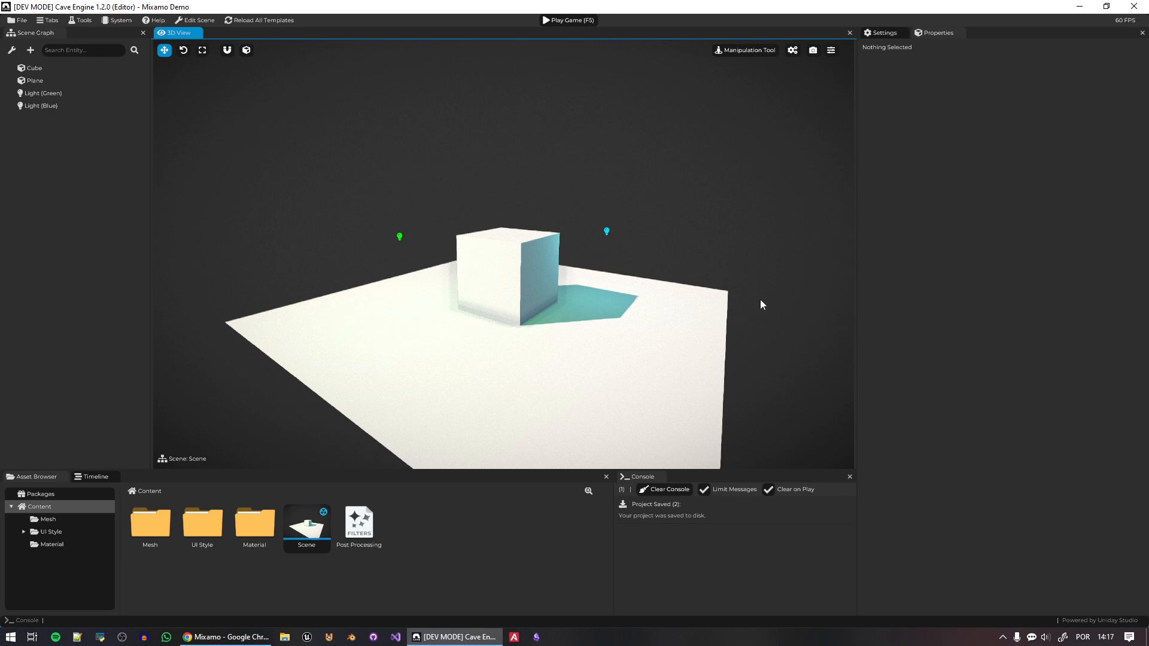
Step: Switch to the Mixamo website in Chrome and review its home page from the introduction to the export section
{"action": "left_click", "coordinate": [272, 639]}
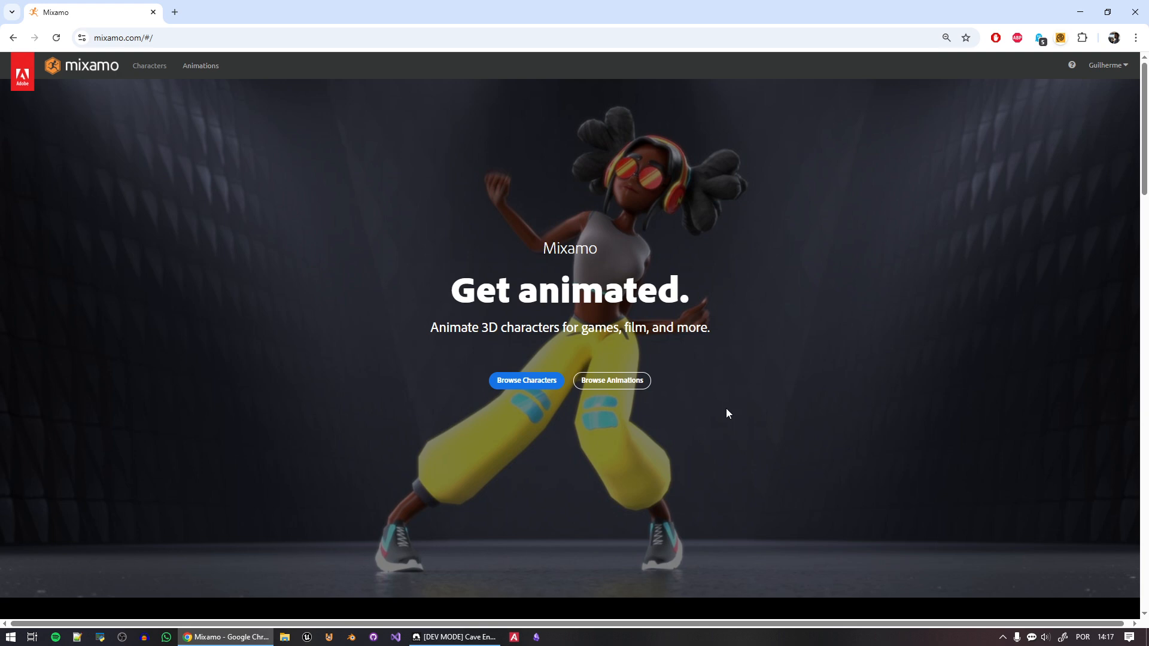
{"action": "scroll", "coordinate": [538, 299], "scroll_direction": "down", "scroll_amount": 1}
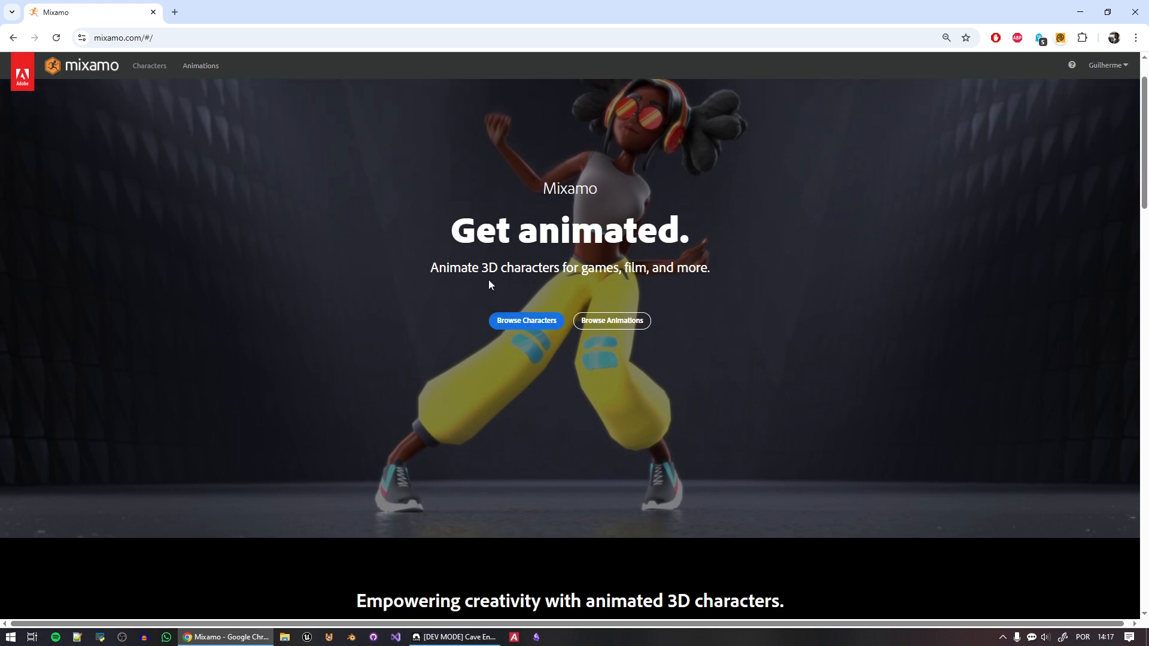
{"action": "scroll", "coordinate": [566, 257], "scroll_direction": "up", "scroll_amount": 1}
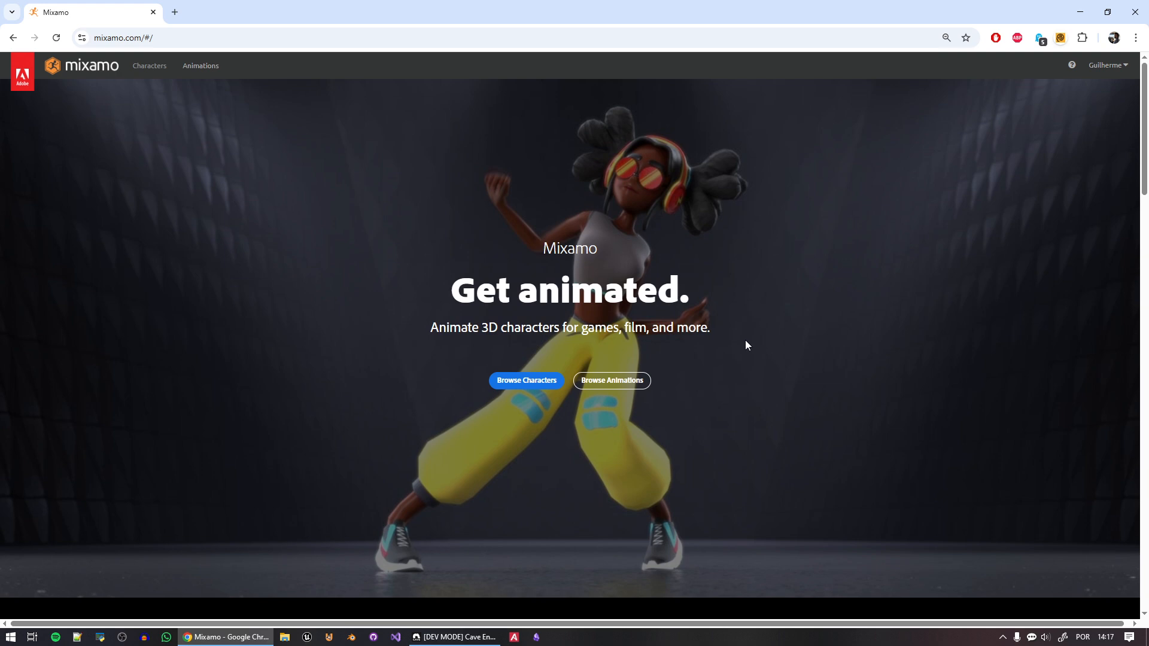
{"action": "scroll", "coordinate": [784, 359], "scroll_direction": "down", "scroll_amount": 10}
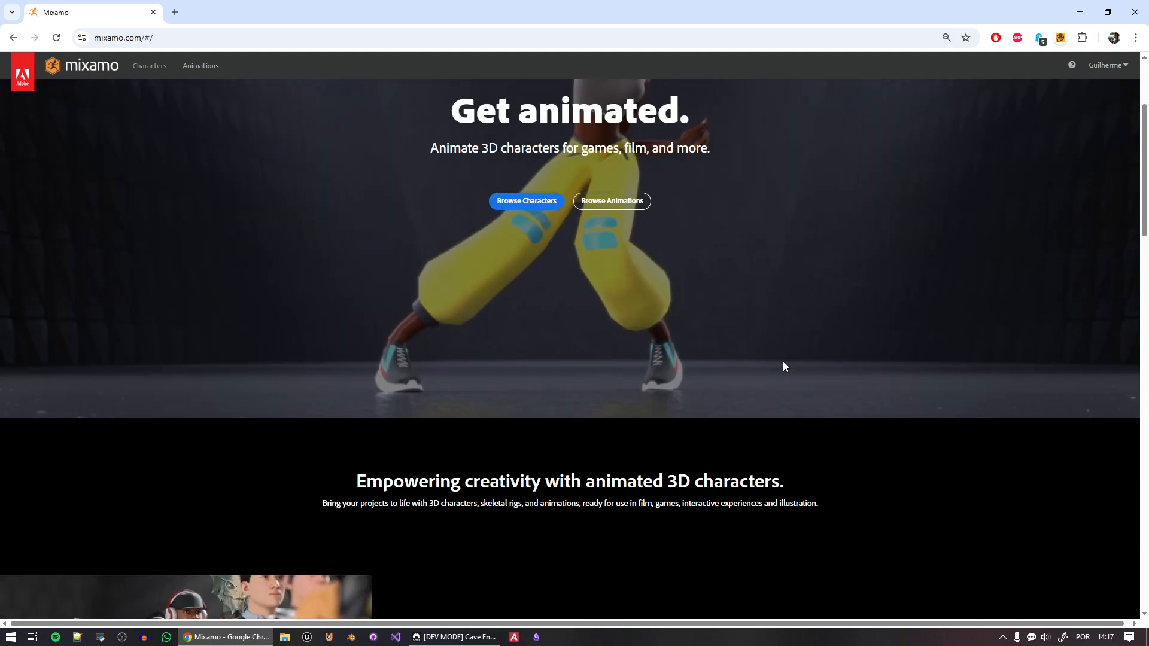
{"action": "scroll", "coordinate": [779, 367], "scroll_direction": "down", "scroll_amount": 12}
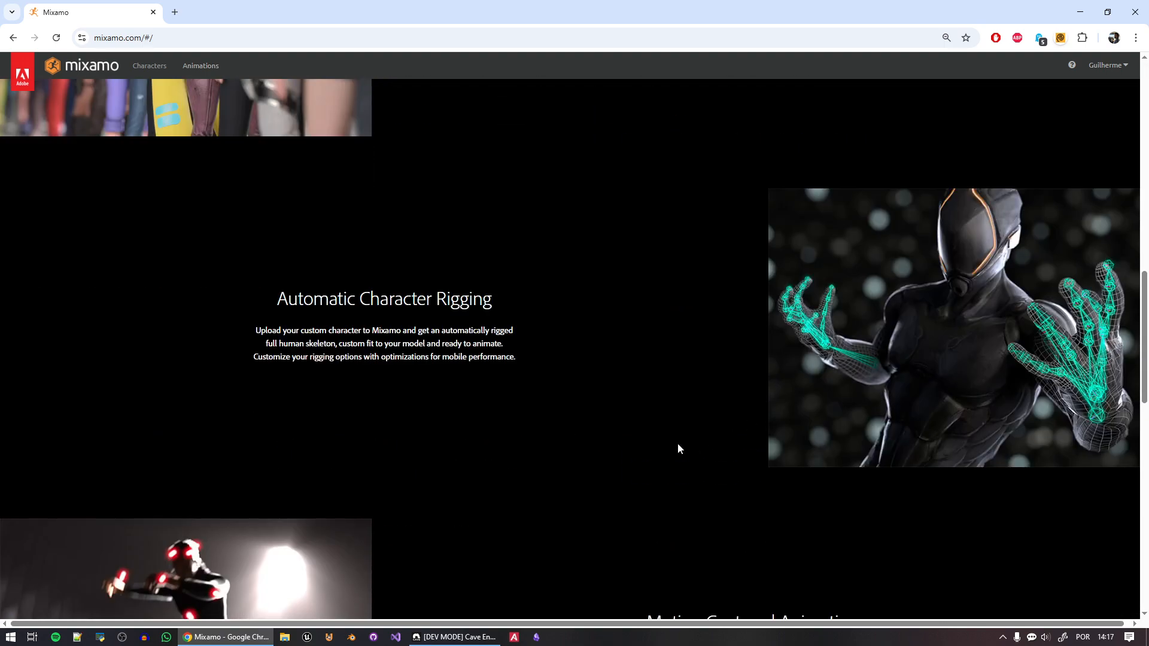
{"action": "scroll", "coordinate": [600, 415], "scroll_direction": "down", "scroll_amount": 4}
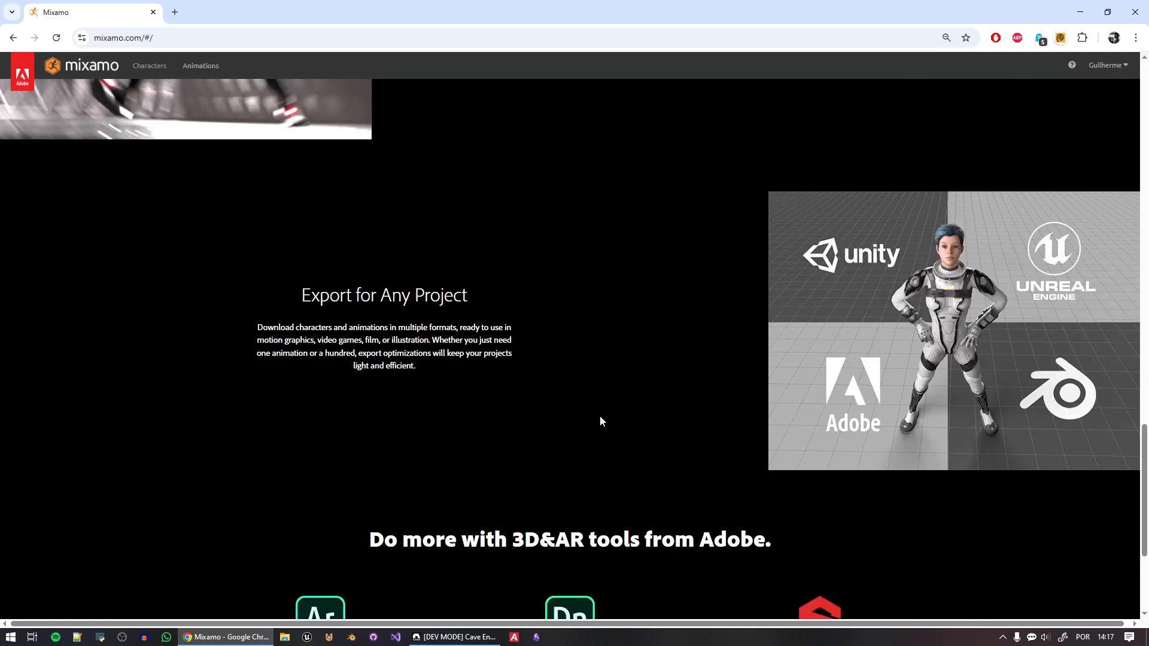
{"action": "scroll", "coordinate": [639, 389], "scroll_direction": "down", "scroll_amount": 4}
{"action": "scroll", "coordinate": [639, 447], "scroll_direction": "up", "scroll_amount": 4}
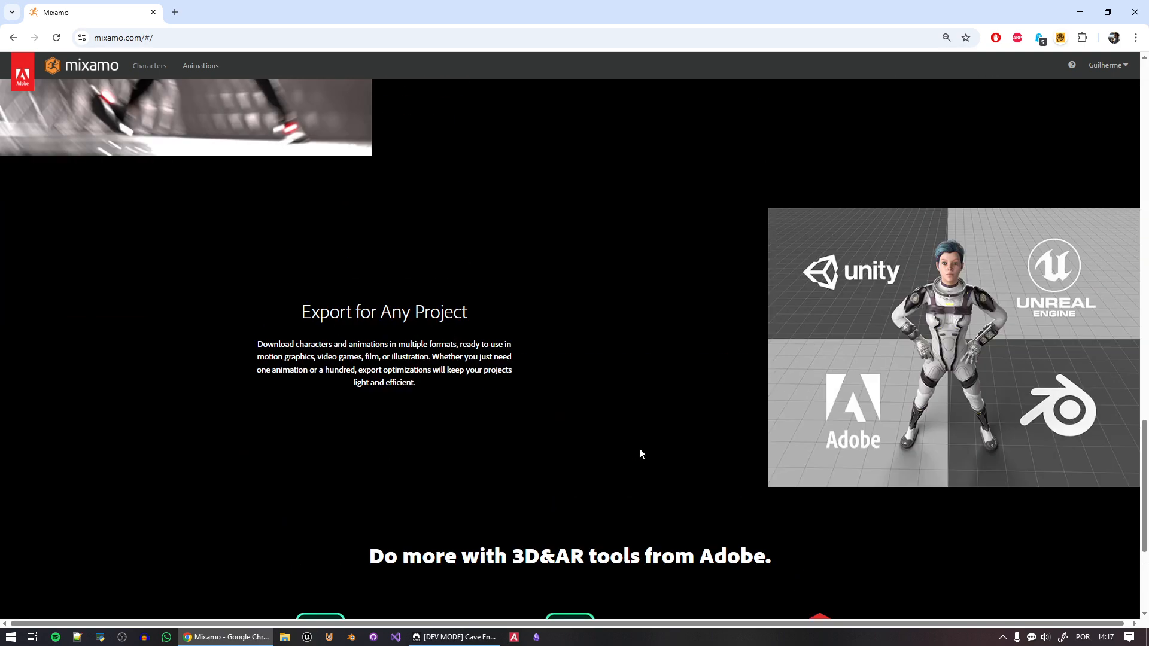
{"action": "scroll", "coordinate": [639, 448], "scroll_direction": "down", "scroll_amount": 4}
{"action": "key", "text": "Home"}
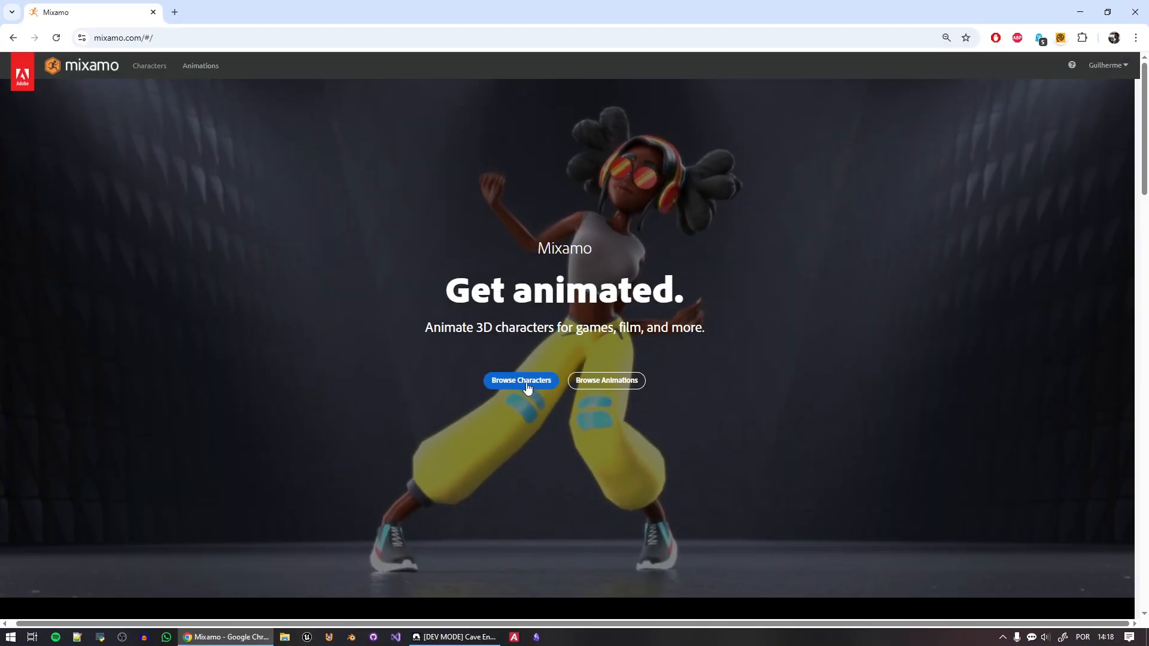
Step: Open Mixamo's character library in full screen, look through the available characters and inspect the loaded Akai E Espiritu model
{"action": "left_click", "coordinate": [526, 384]}
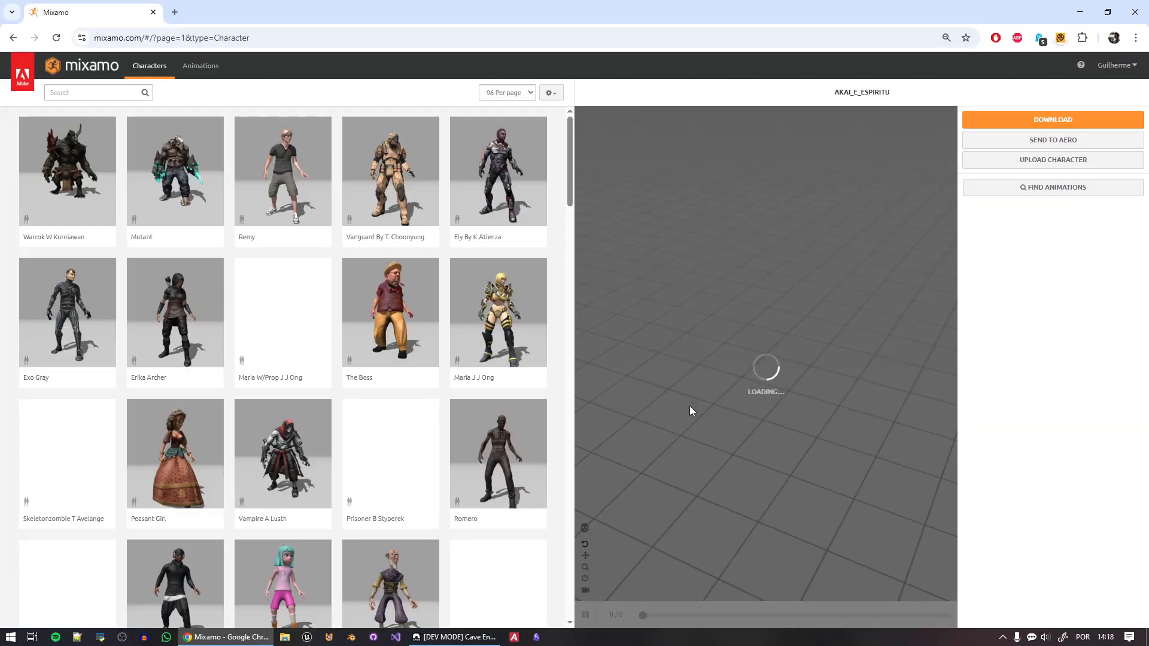
{"action": "key", "text": "F11"}
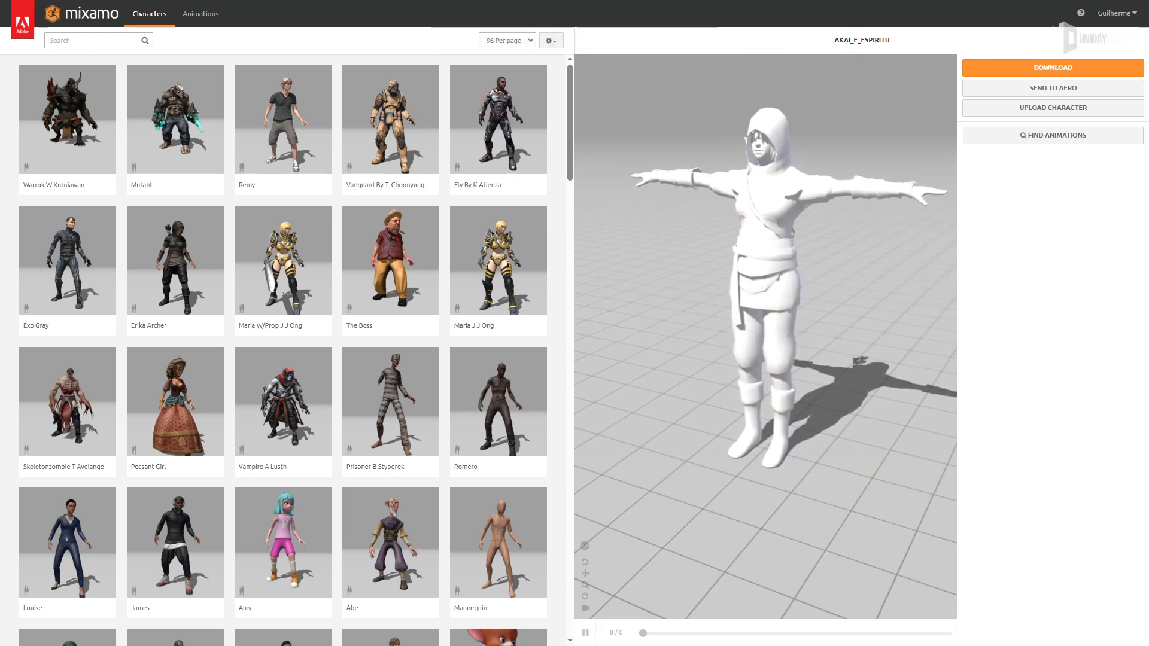
{"action": "scroll", "coordinate": [405, 451], "scroll_direction": "down", "scroll_amount": 5}
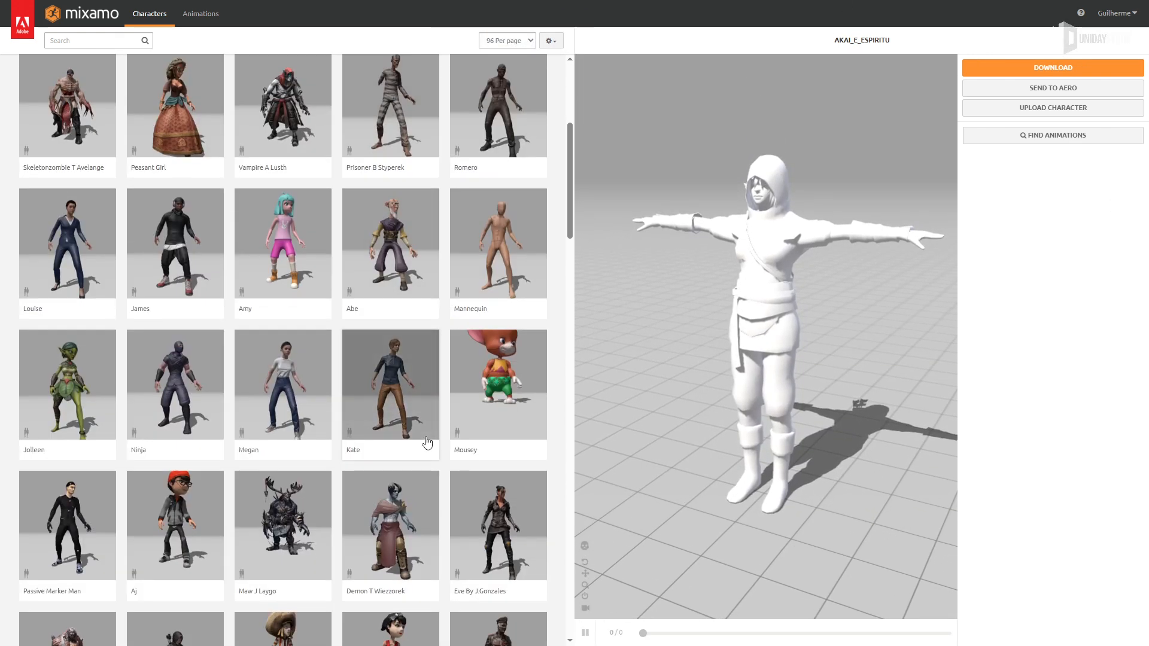
{"action": "left_click_drag", "start_coordinate": [647, 447], "coordinate": [823, 298]}
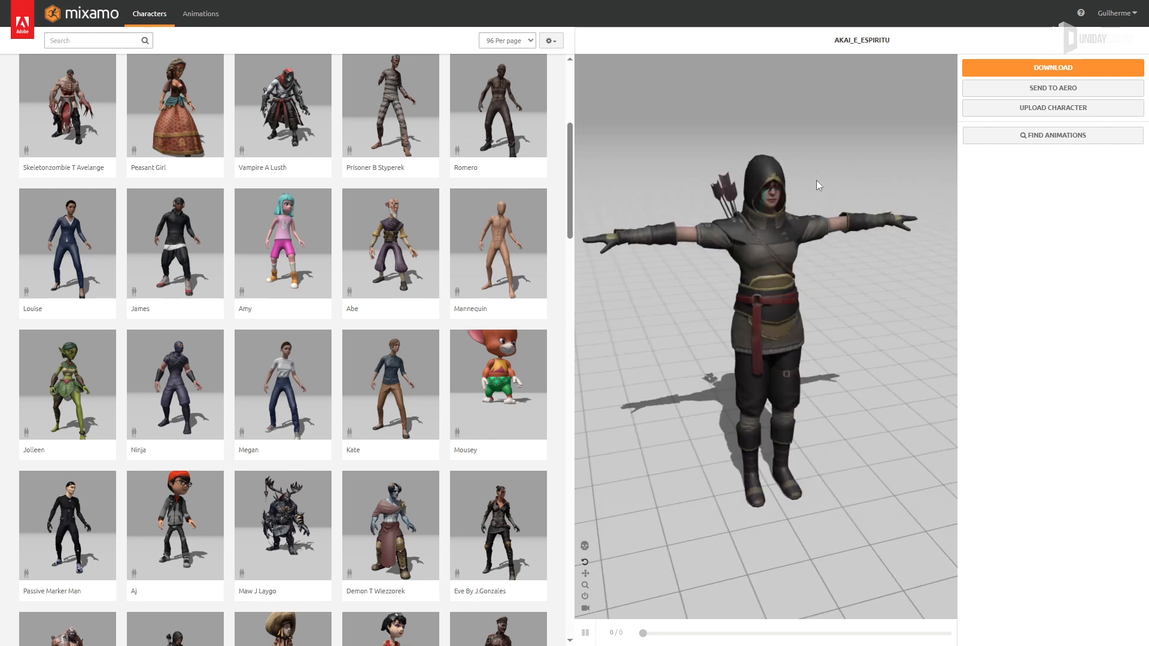
{"action": "scroll", "coordinate": [816, 181], "scroll_direction": "up", "scroll_amount": 3}
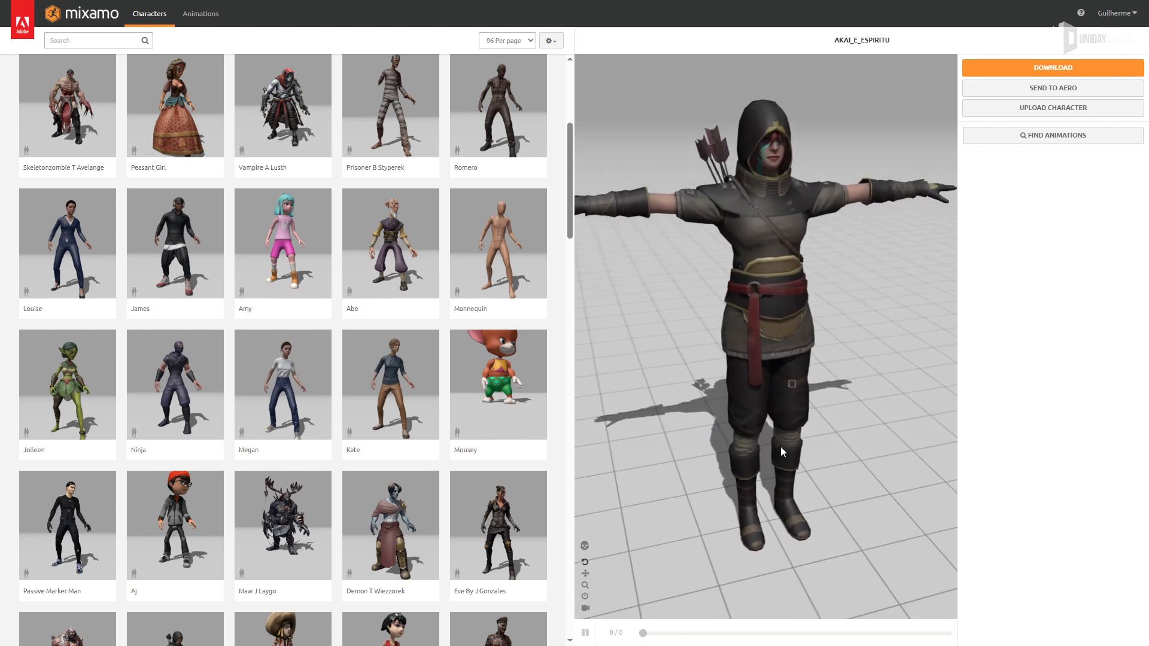
{"action": "scroll", "coordinate": [461, 479], "scroll_direction": "down", "scroll_amount": 5}
{"action": "scroll", "coordinate": [474, 466], "scroll_direction": "down", "scroll_amount": 2}
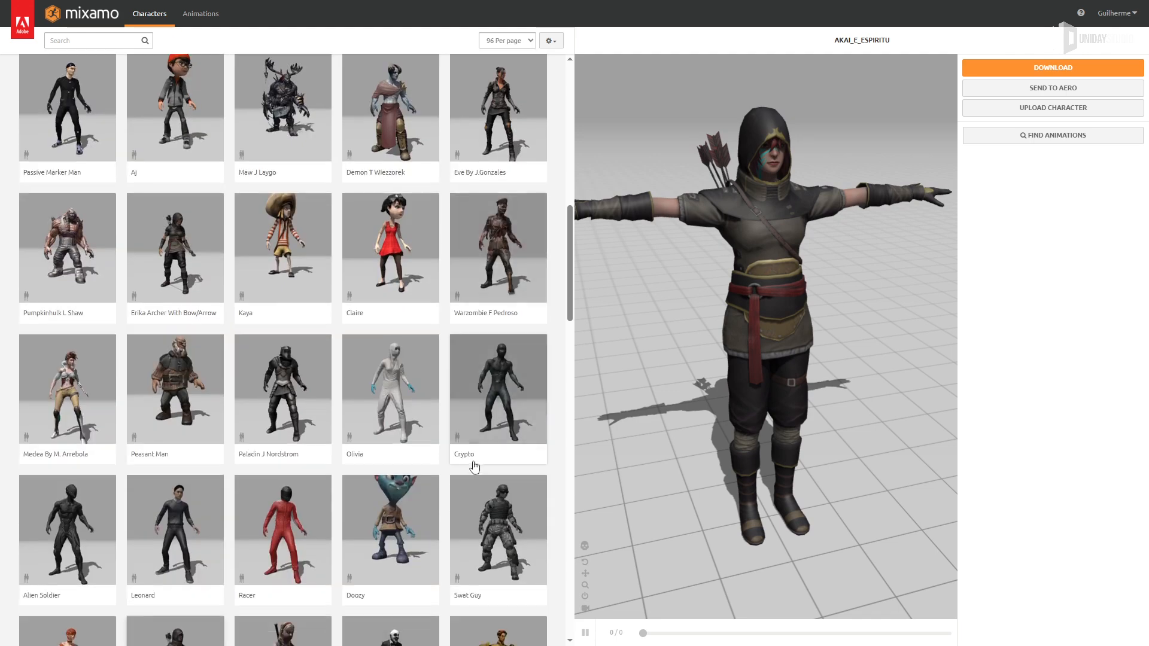
{"action": "scroll", "coordinate": [308, 461], "scroll_direction": "down", "scroll_amount": 3}
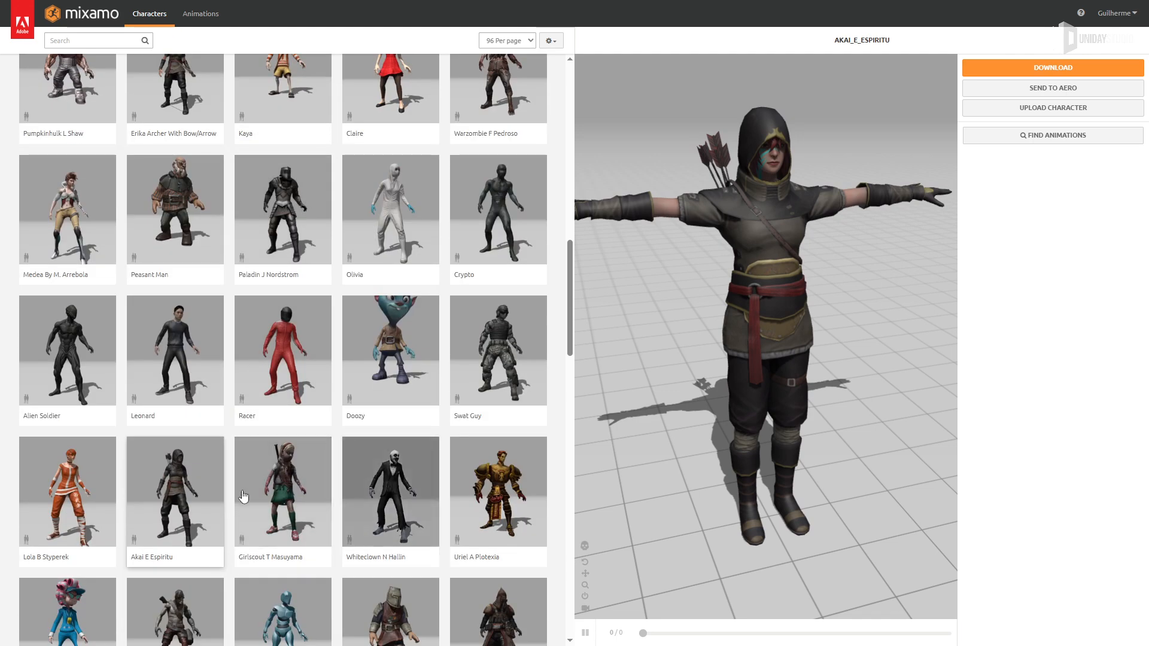
Step: Load the Paladin J Nordstrom character and inspect its model up close from different angles
{"action": "left_click", "coordinate": [278, 226]}
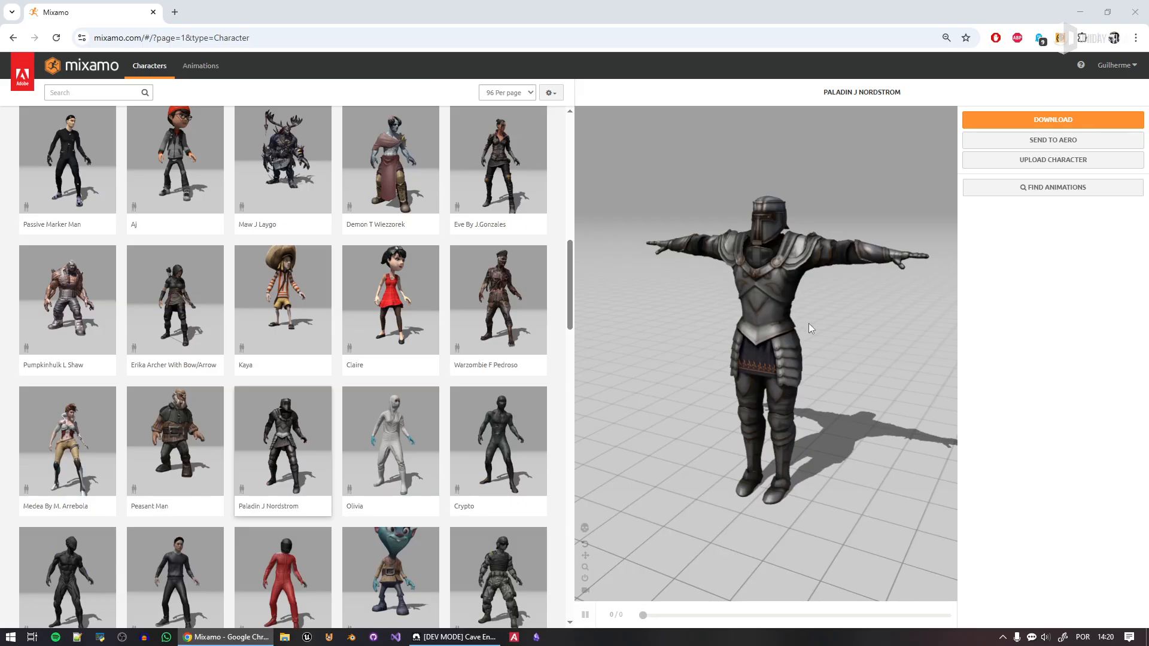
{"action": "left_click_drag", "start_coordinate": [809, 323], "coordinate": [838, 454]}
{"action": "scroll", "coordinate": [775, 292], "scroll_direction": "up", "scroll_amount": 2}
{"action": "scroll", "coordinate": [777, 275], "scroll_direction": "up", "scroll_amount": 2}
{"action": "left_click_drag", "start_coordinate": [784, 249], "coordinate": [849, 346]}
{"action": "scroll", "coordinate": [842, 292], "scroll_direction": "down", "scroll_amount": 4}
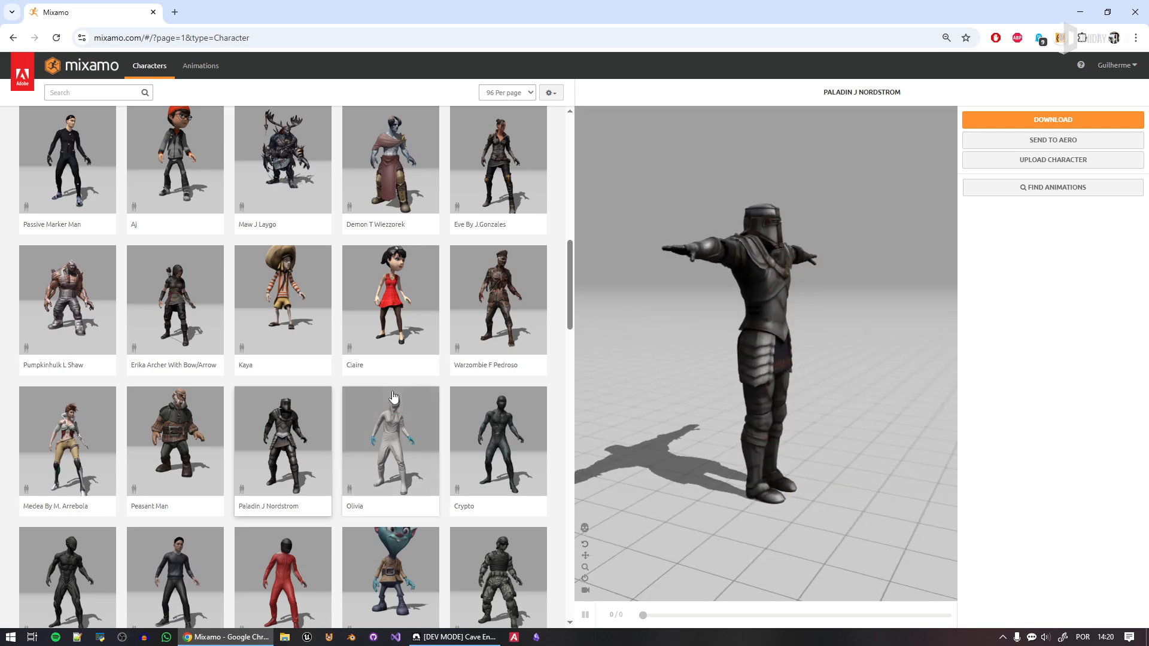
Step: Load the Swat Guy character, reload the page and inspect the model up close
{"action": "scroll", "coordinate": [283, 407], "scroll_direction": "down", "scroll_amount": 4}
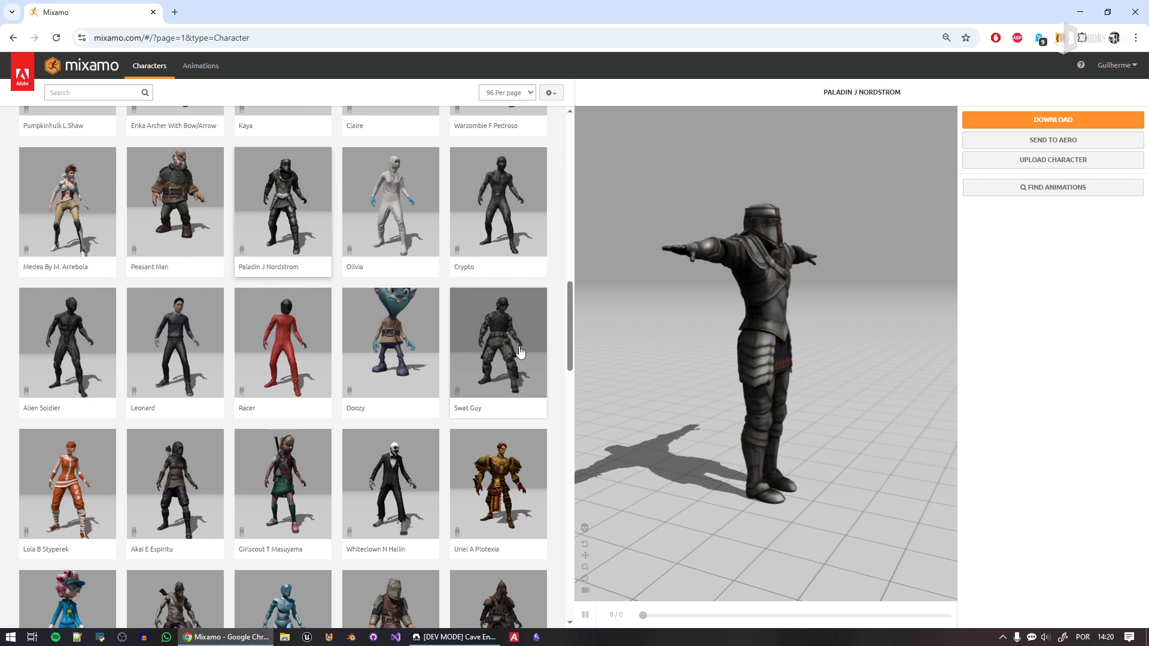
{"action": "left_click", "coordinate": [512, 377]}
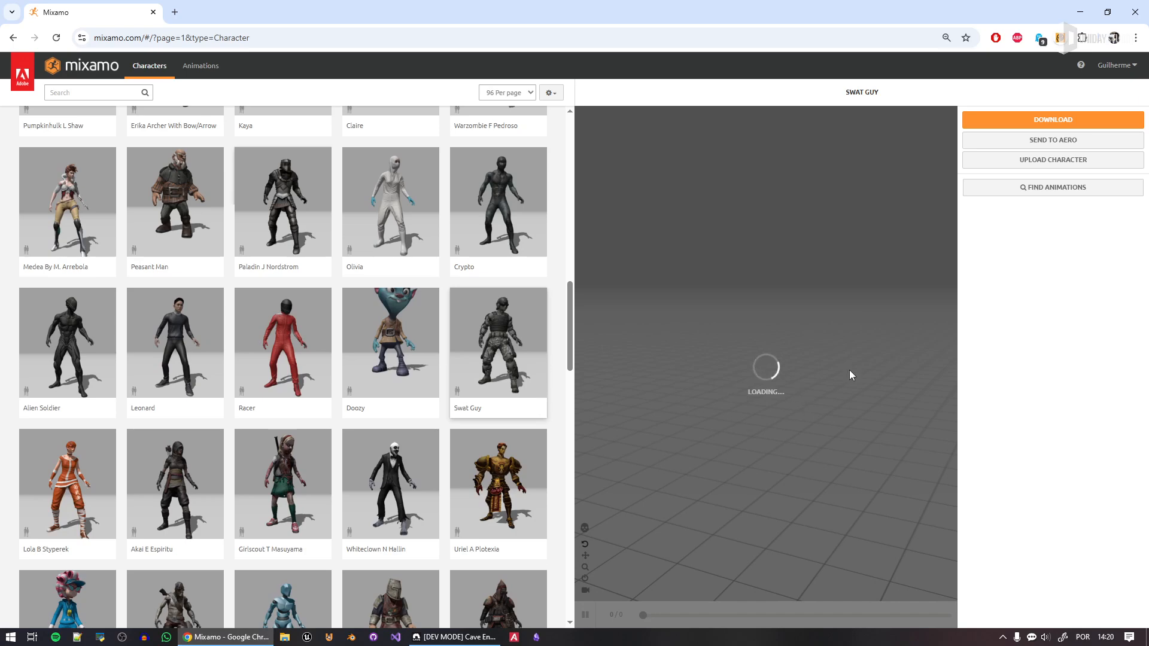
{"action": "key", "text": "F5"}
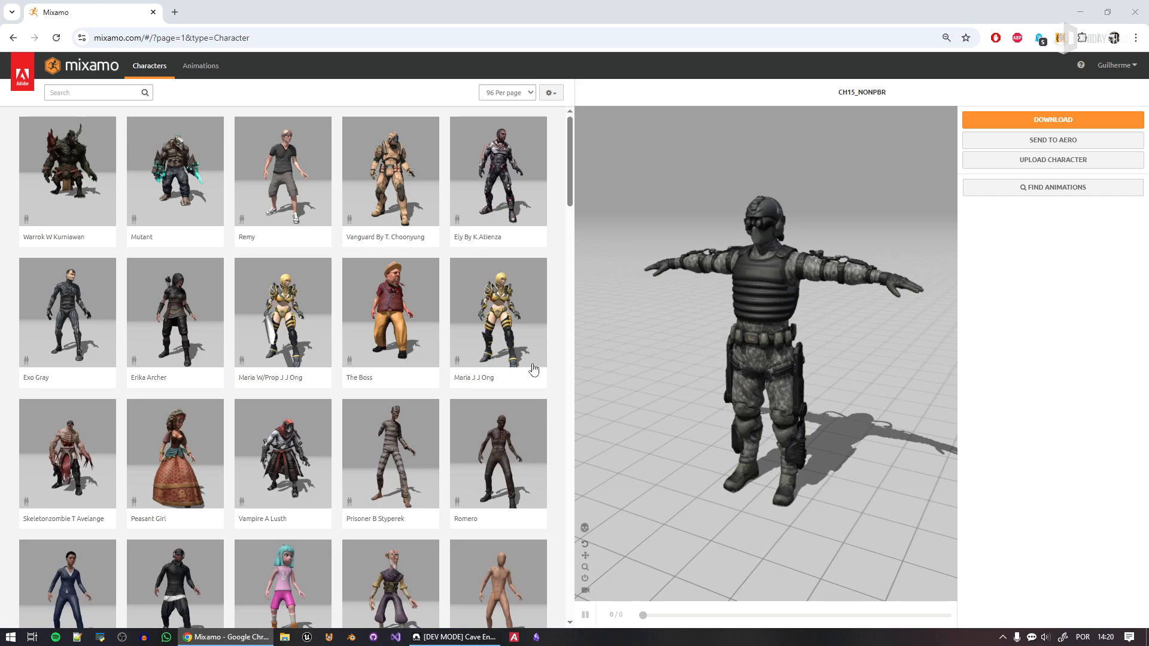
{"action": "scroll", "coordinate": [789, 293], "scroll_direction": "up", "scroll_amount": 5}
{"action": "left_click_drag", "start_coordinate": [790, 296], "coordinate": [780, 344]}
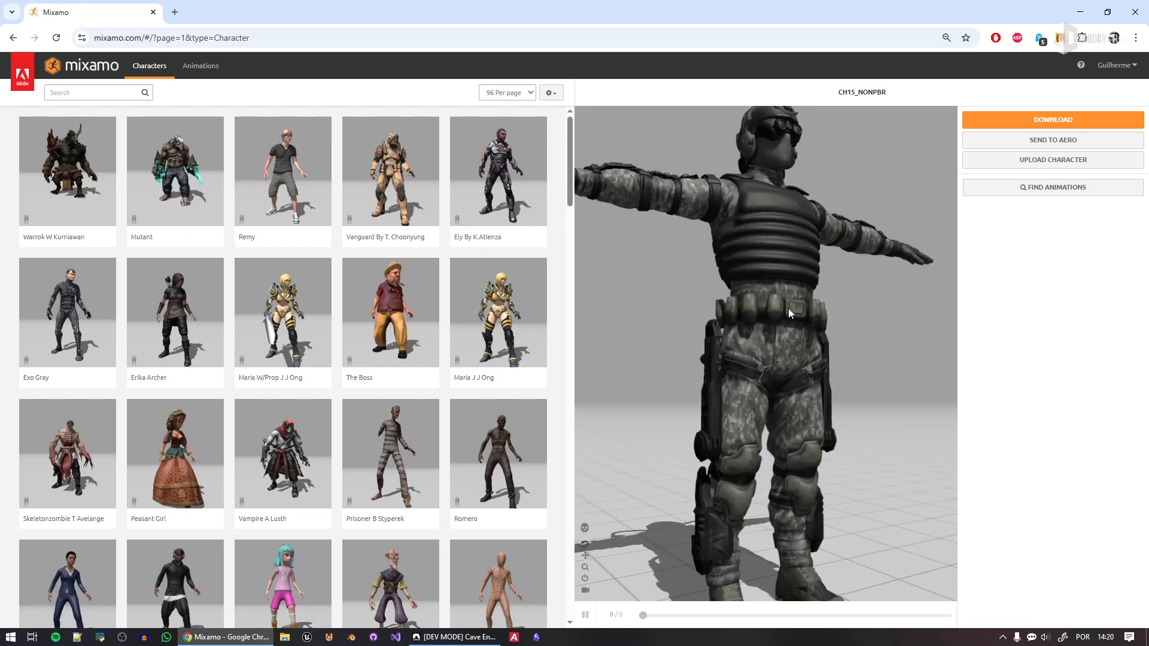
Step: Look through more of the Mixamo character library and view the loaded Swat Guy model from other angles
{"action": "scroll", "coordinate": [335, 461], "scroll_direction": "down", "scroll_amount": 10}
{"action": "scroll", "coordinate": [396, 440], "scroll_direction": "down", "scroll_amount": 4}
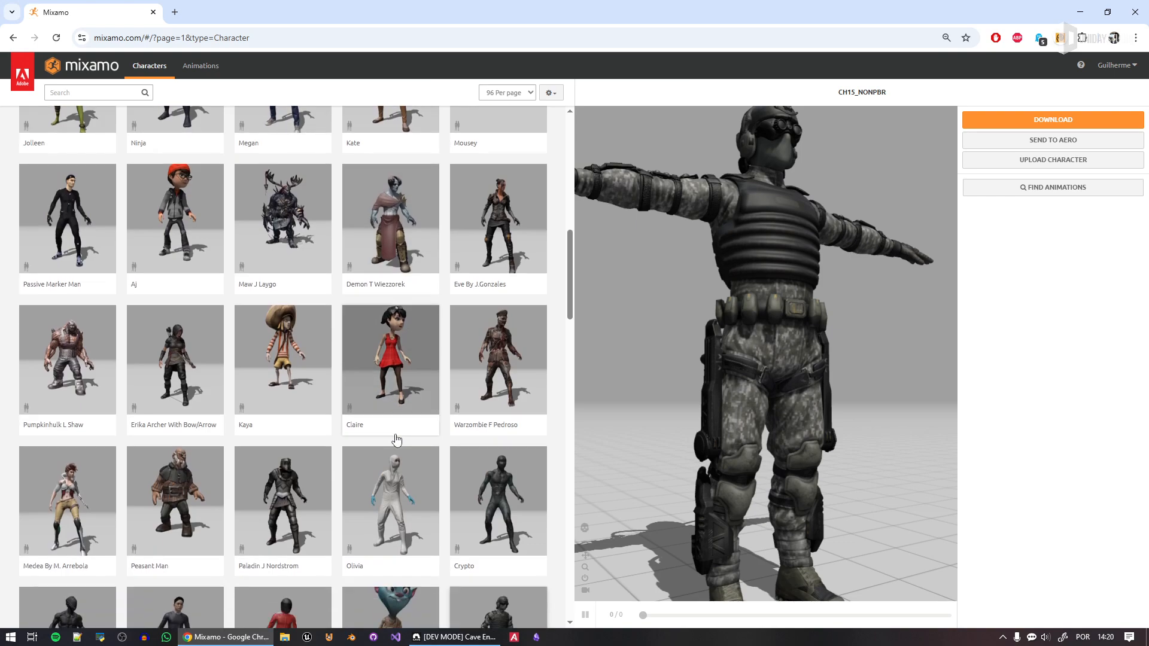
{"action": "scroll", "coordinate": [396, 446], "scroll_direction": "down", "scroll_amount": 5}
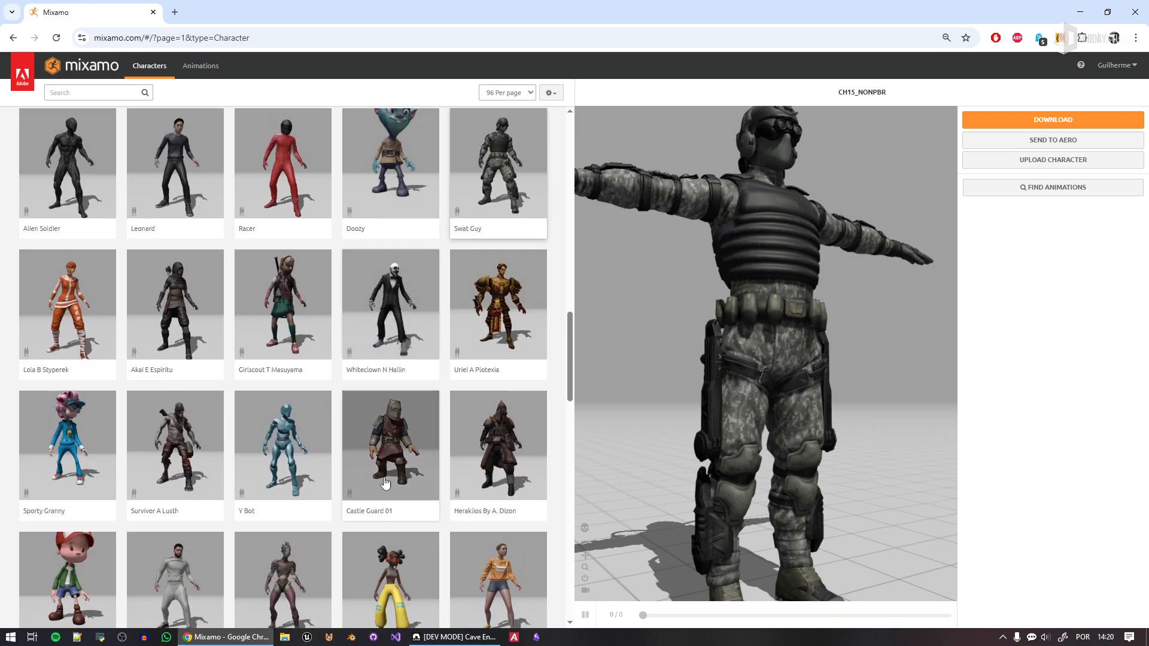
{"action": "scroll", "coordinate": [387, 482], "scroll_direction": "down", "scroll_amount": 7}
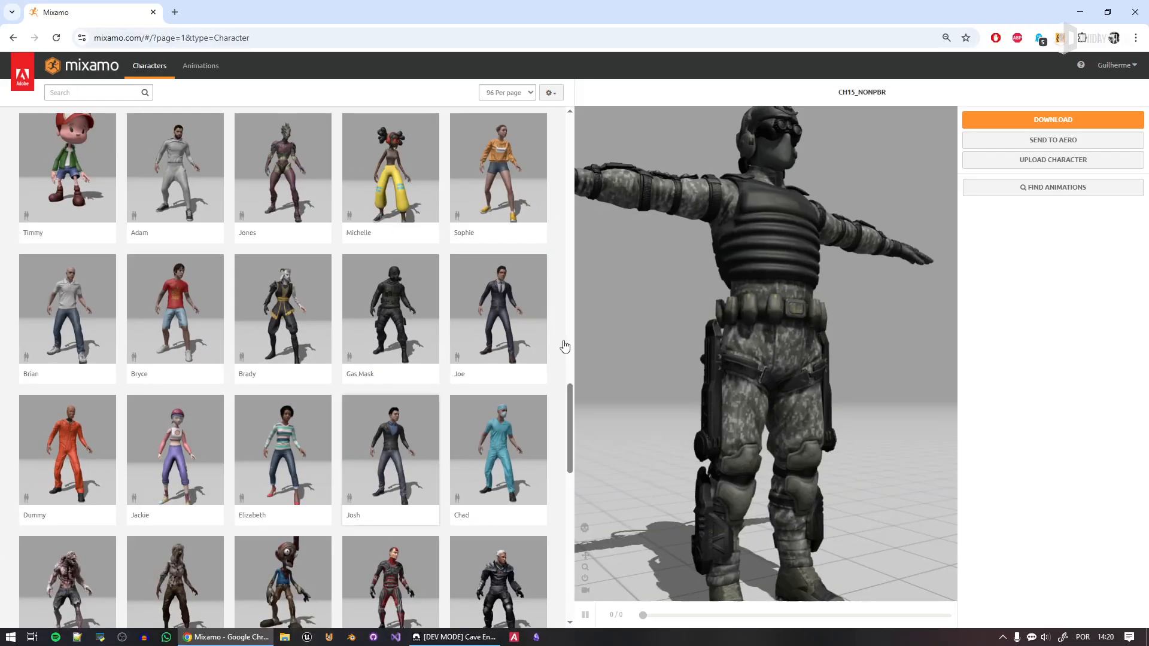
{"action": "scroll", "coordinate": [756, 280], "scroll_direction": "down", "scroll_amount": 2}
{"action": "left_click_drag", "start_coordinate": [757, 286], "coordinate": [782, 378]}
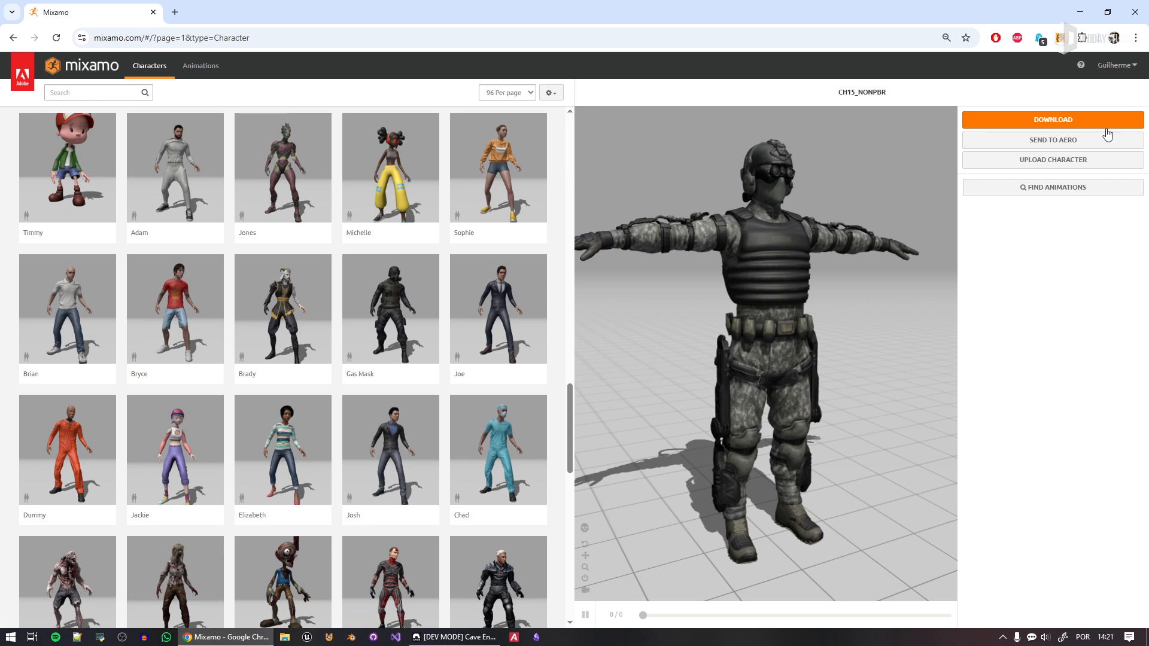
{"action": "left_click_drag", "start_coordinate": [841, 336], "coordinate": [777, 350]}
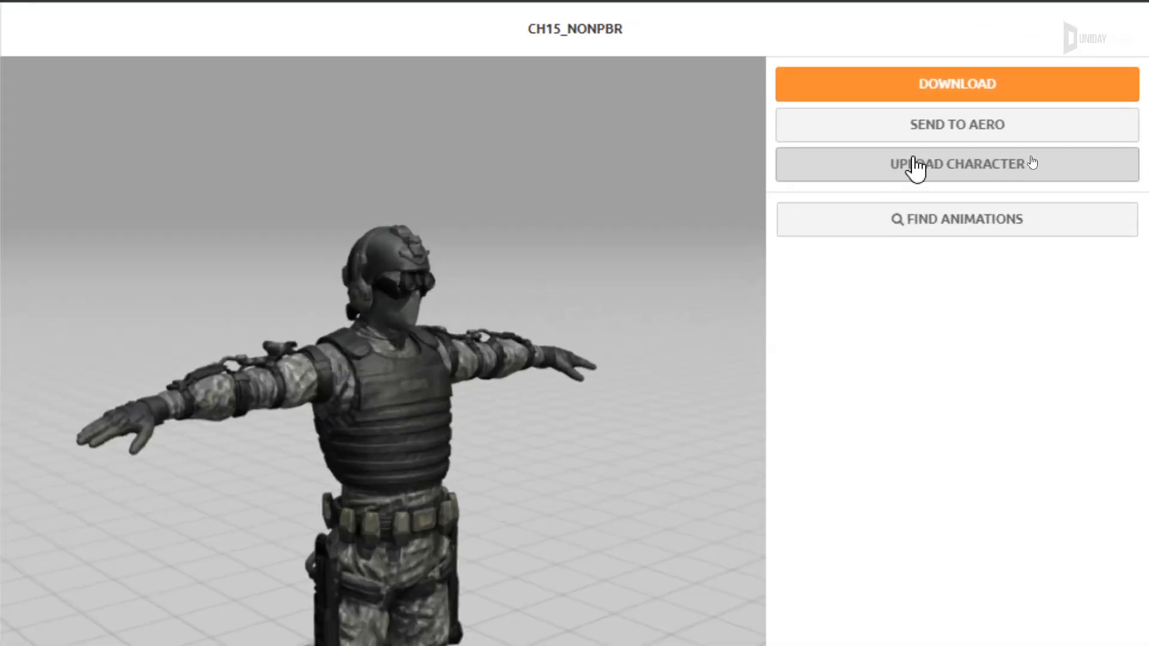
Step: Check the upload dialog for custom characters, close it and look through the rest of the character list
{"action": "left_click", "coordinate": [1044, 161]}
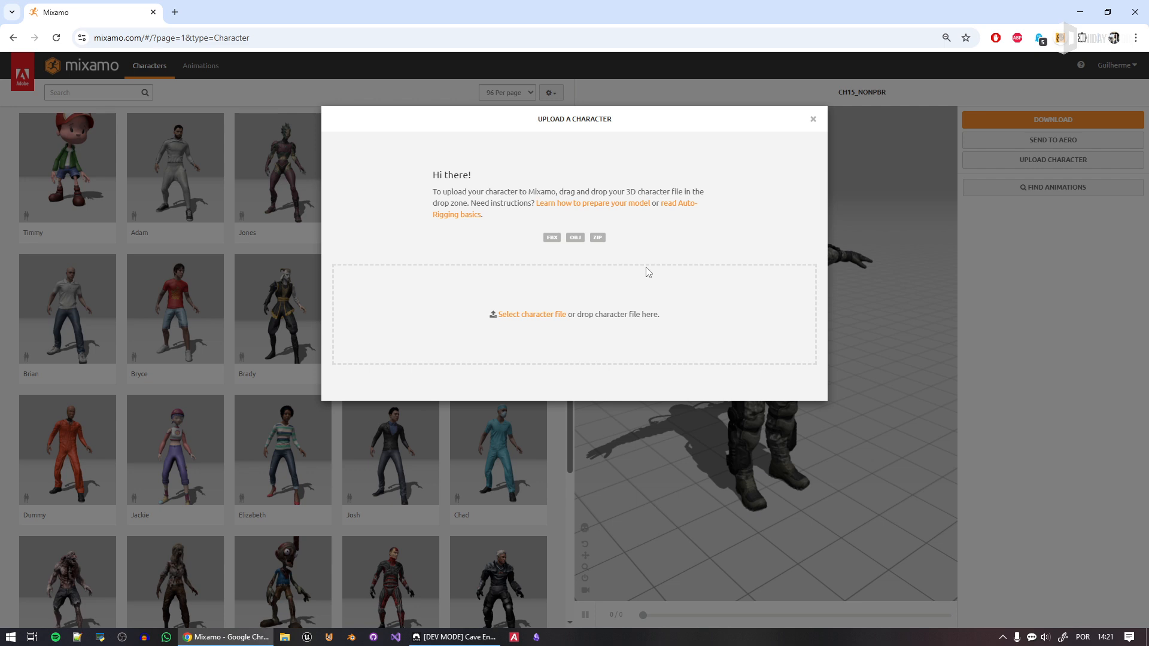
{"action": "left_click", "coordinate": [813, 120]}
{"action": "scroll", "coordinate": [446, 434], "scroll_direction": "down", "scroll_amount": 20}
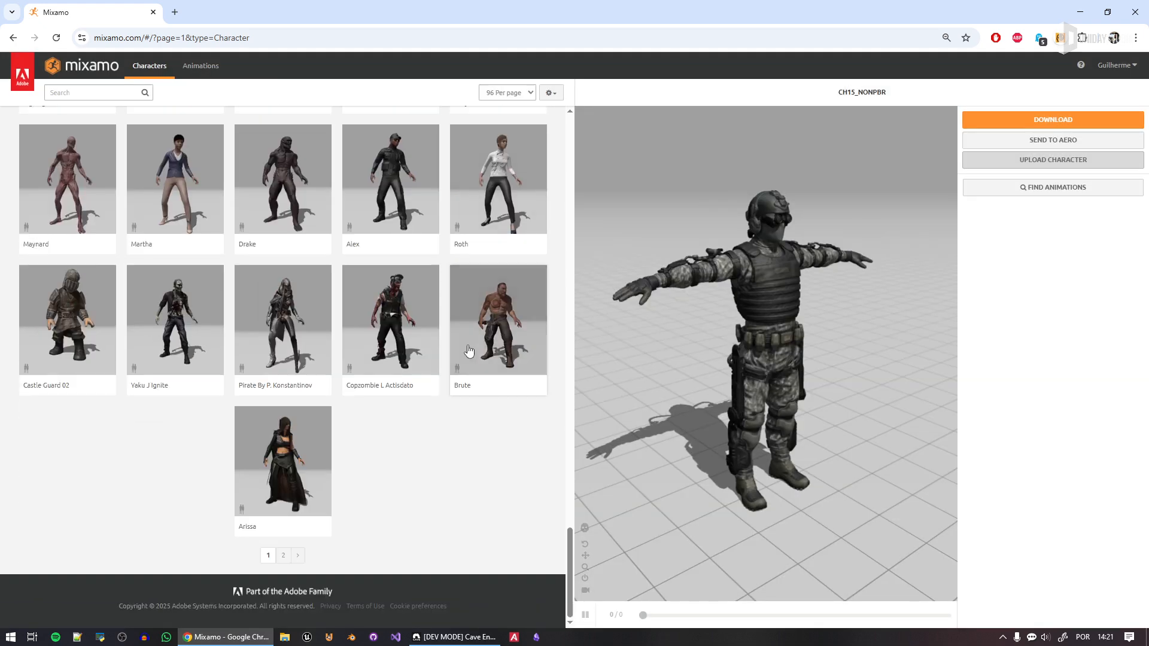
Step: Open the Mixamo animation library and apply the Defeated animation to the Swat Guy
{"action": "left_click_drag", "start_coordinate": [688, 419], "coordinate": [770, 450]}
{"action": "left_click", "coordinate": [205, 67]}
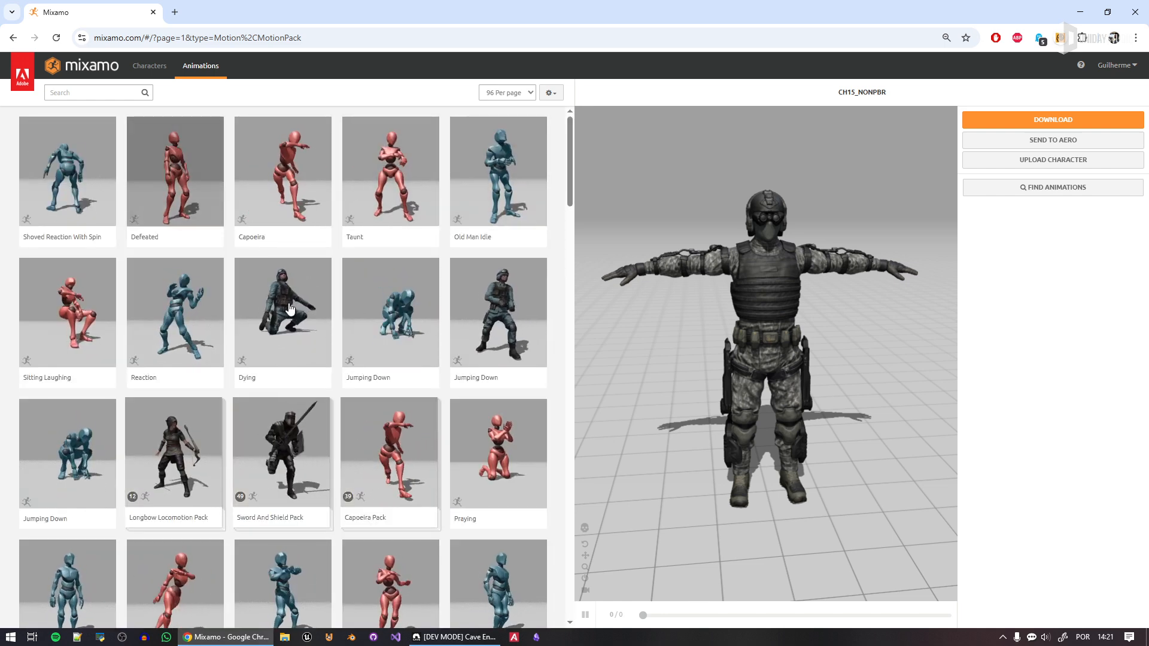
{"action": "left_click", "coordinate": [175, 174]}
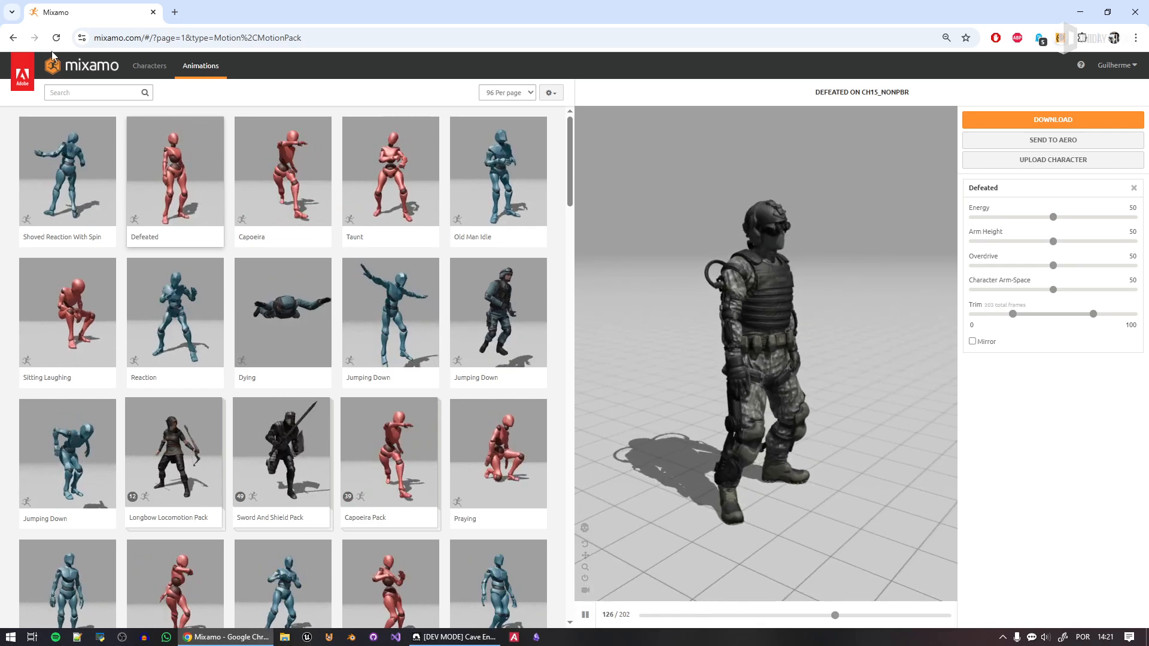
Step: Search the animations for "idle", apply the Idle animation with the wide stance to the Swat Guy and inspect it up close
{"action": "left_click", "coordinate": [79, 93]}
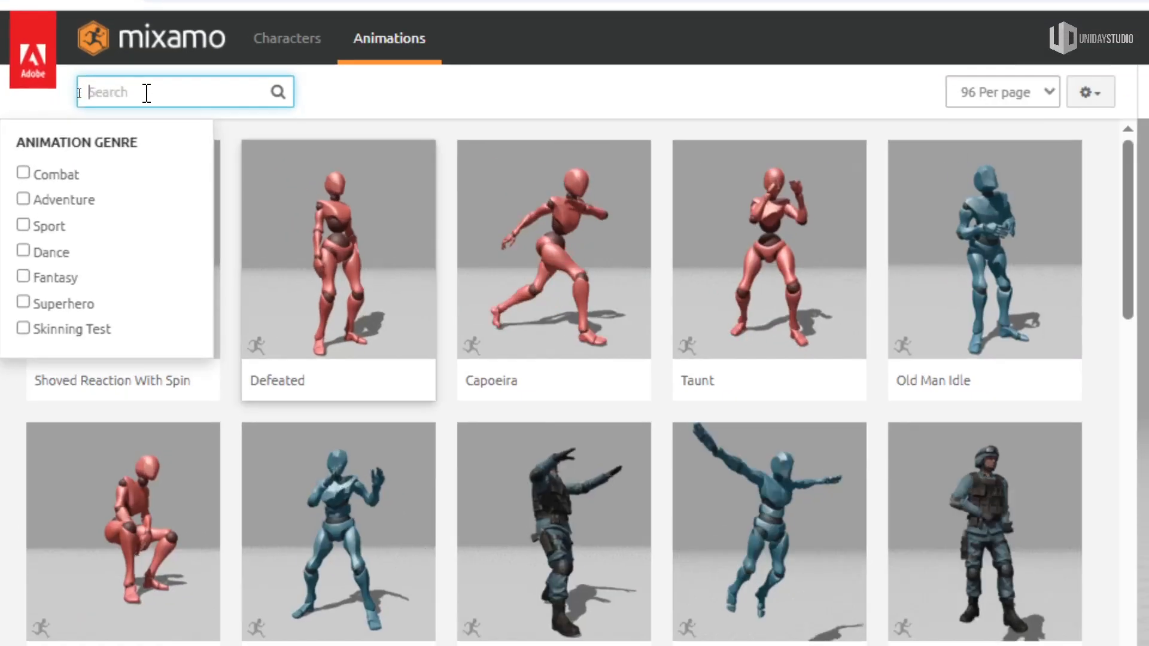
{"action": "type", "text": "idle"}
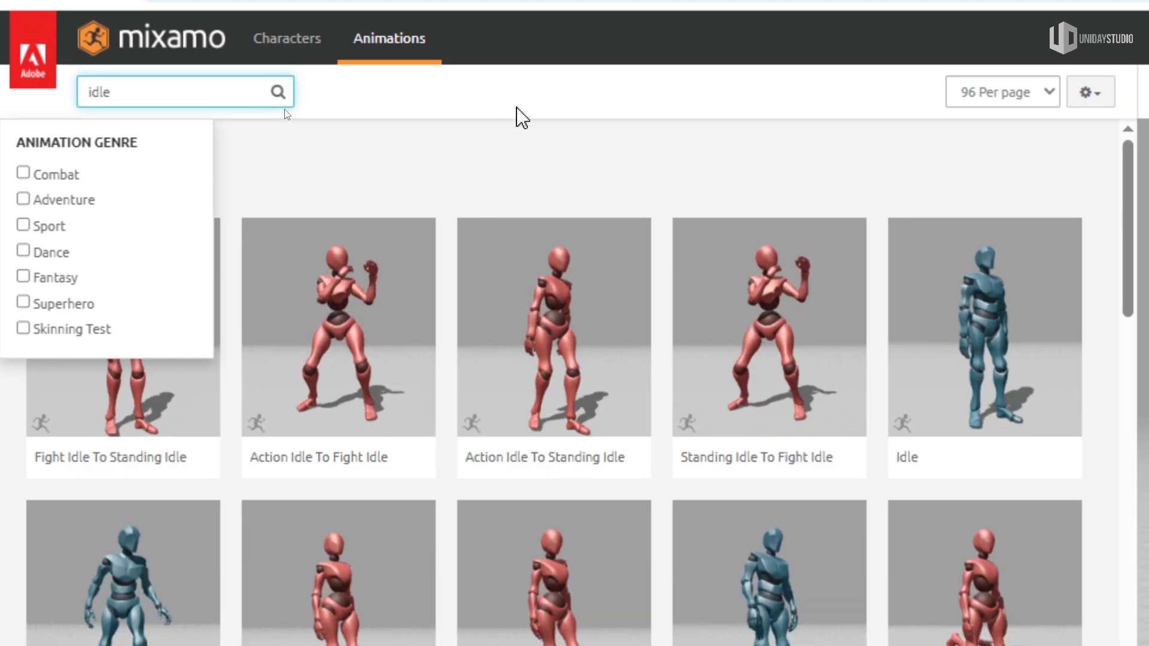
{"action": "left_click", "coordinate": [572, 127]}
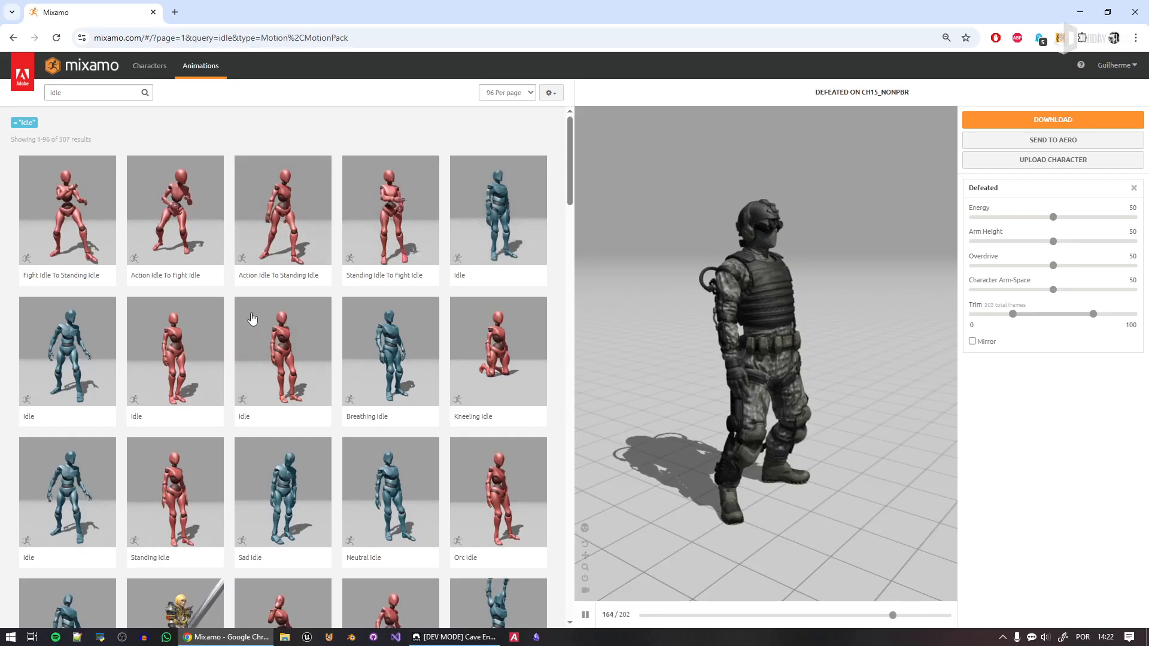
{"action": "left_click", "coordinate": [98, 377]}
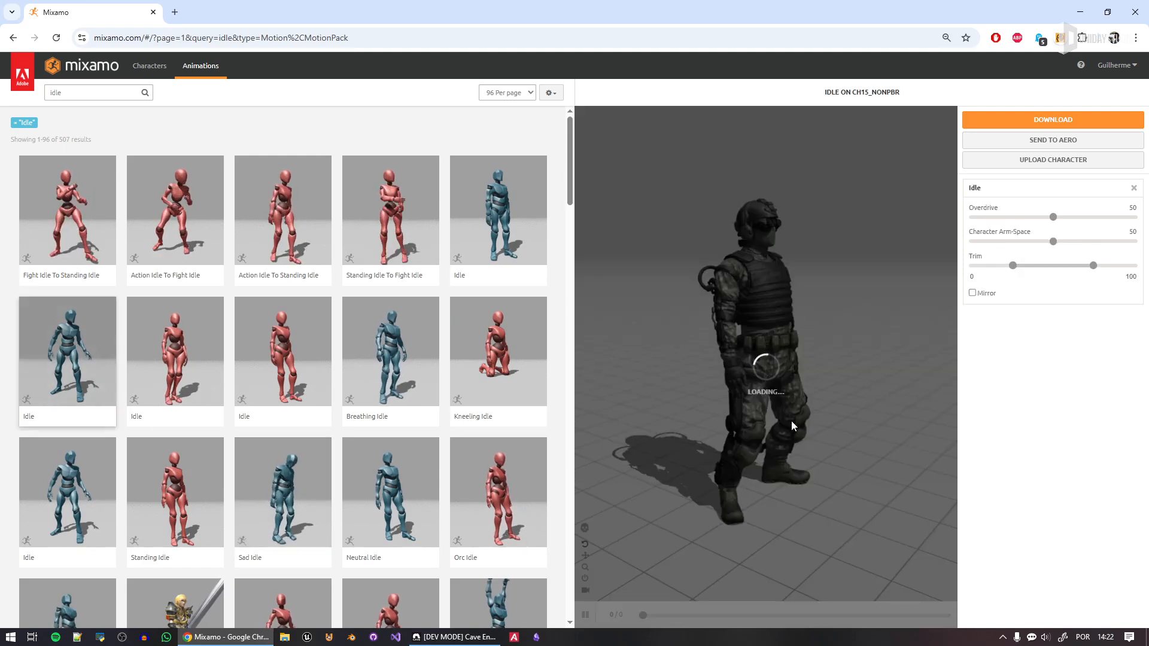
{"action": "left_click_drag", "start_coordinate": [780, 474], "coordinate": [798, 393]}
{"action": "scroll", "coordinate": [814, 395], "scroll_direction": "up", "scroll_amount": 6}
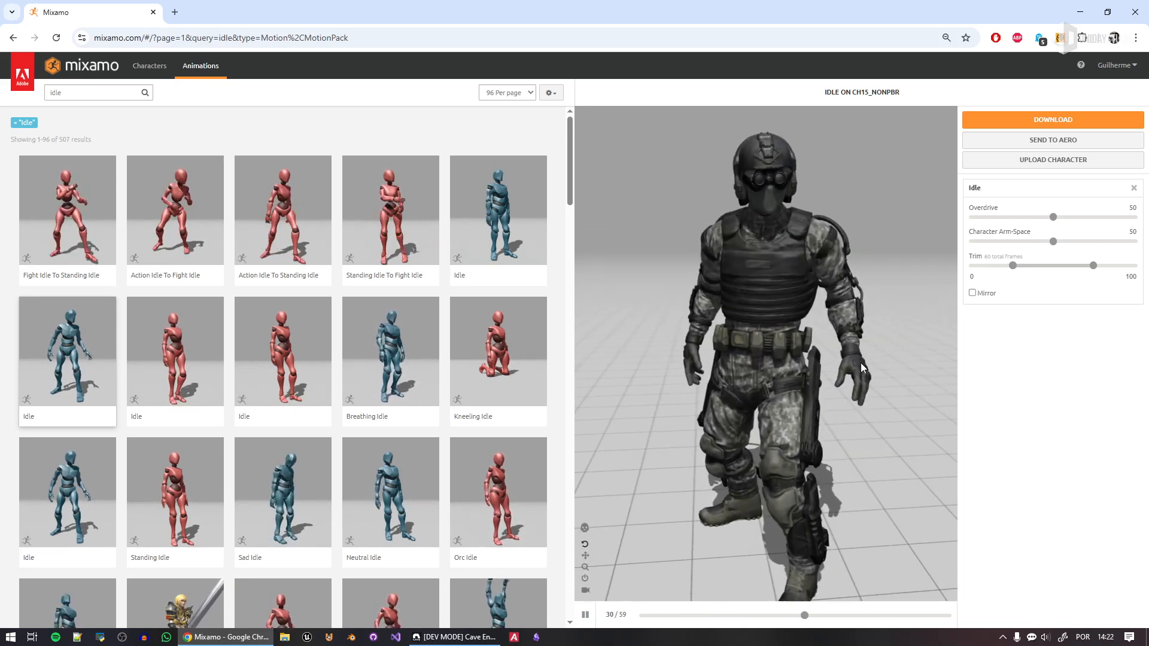
{"action": "left_click_drag", "start_coordinate": [694, 252], "coordinate": [720, 254]}
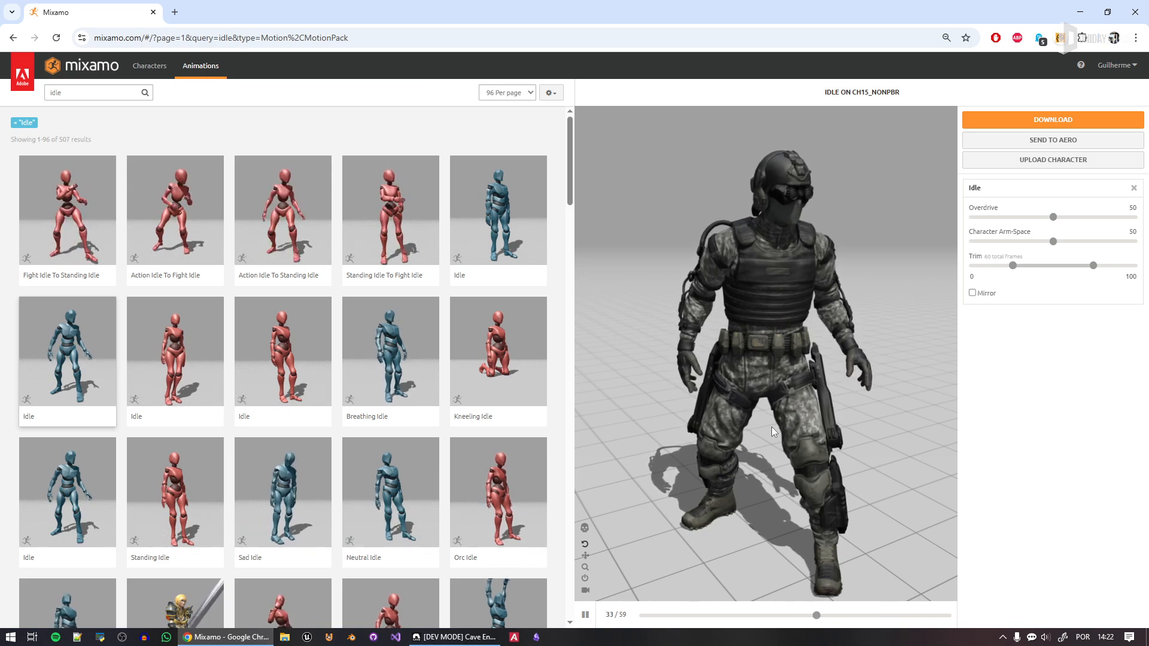
Step: Download the Idle animation as FBX Binary with skin, 30 frames per second and no keyframe reduction, and view the browser's downloads
{"action": "left_click", "coordinate": [1060, 120]}
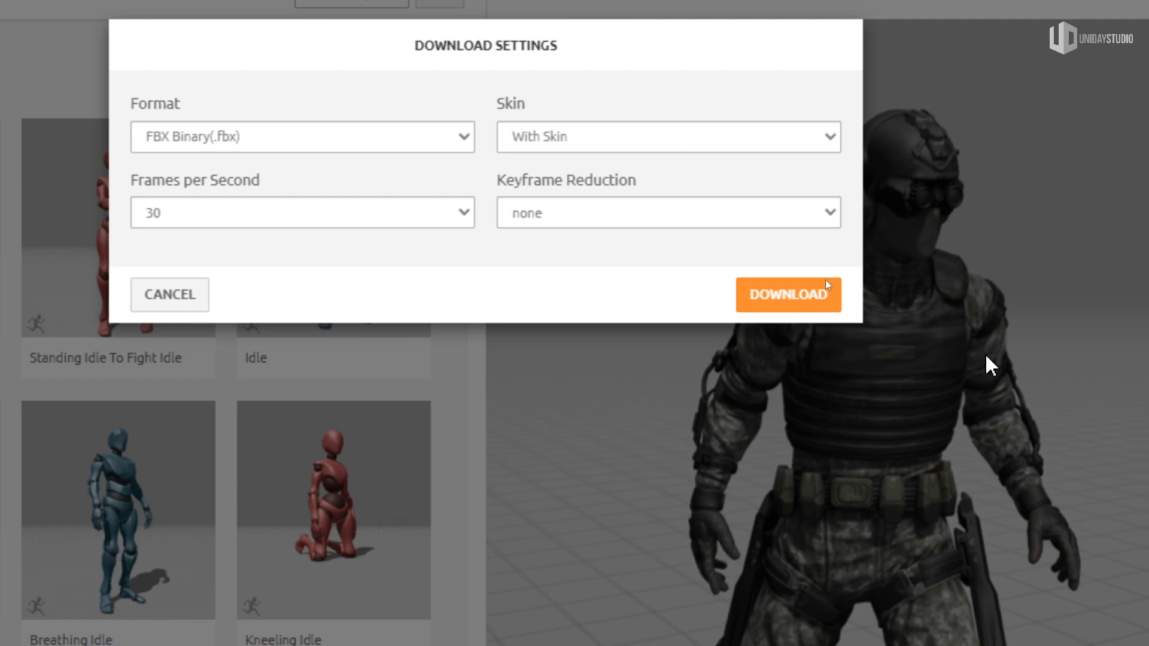
{"action": "left_click", "coordinate": [799, 296]}
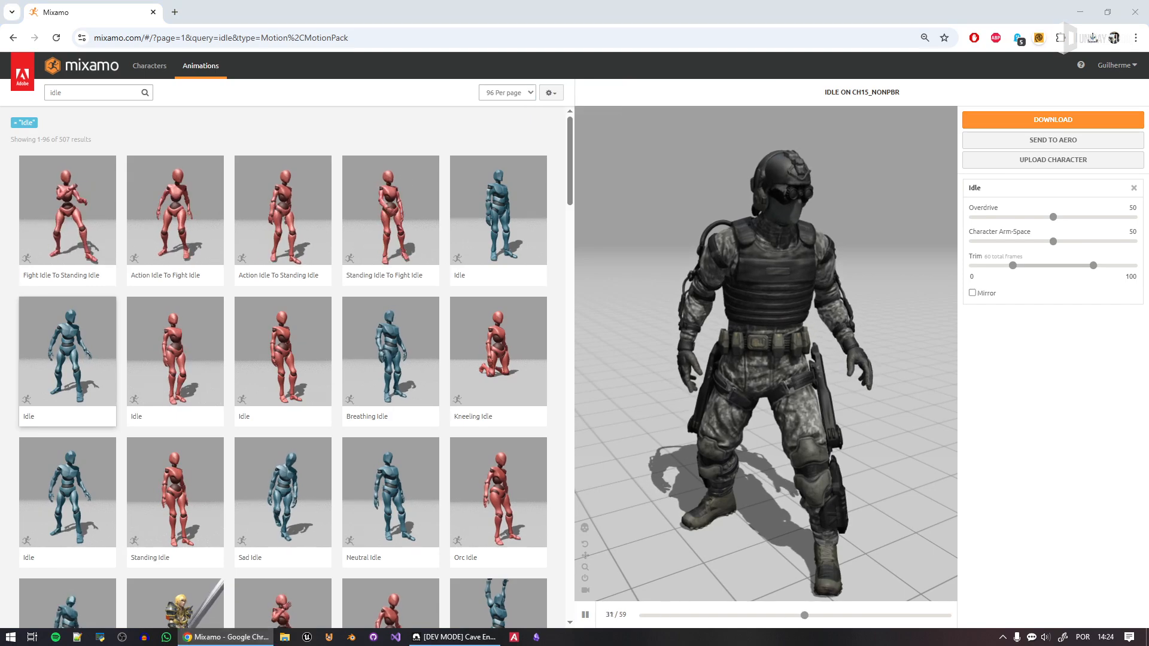
{"action": "left_click", "coordinate": [1092, 39]}
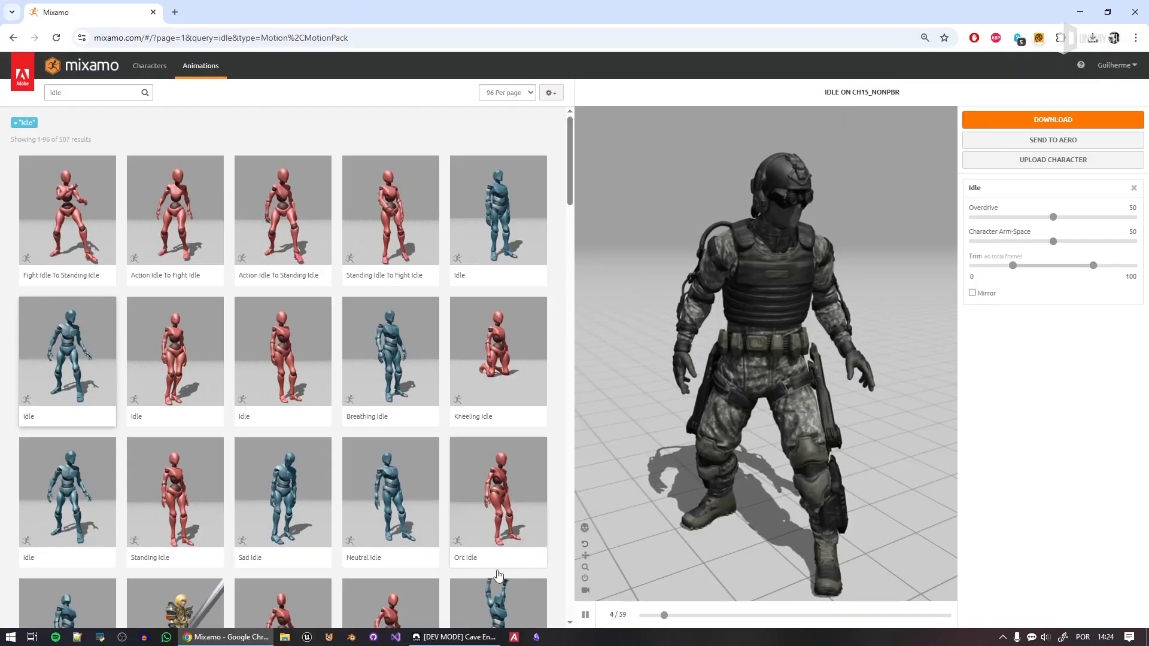
Step: Switch to Cave Engine and bring the downloaded Idle (10).fbx file into the project's Content folder for import
{"action": "left_click", "coordinate": [455, 636]}
{"action": "left_click", "coordinate": [397, 536]}
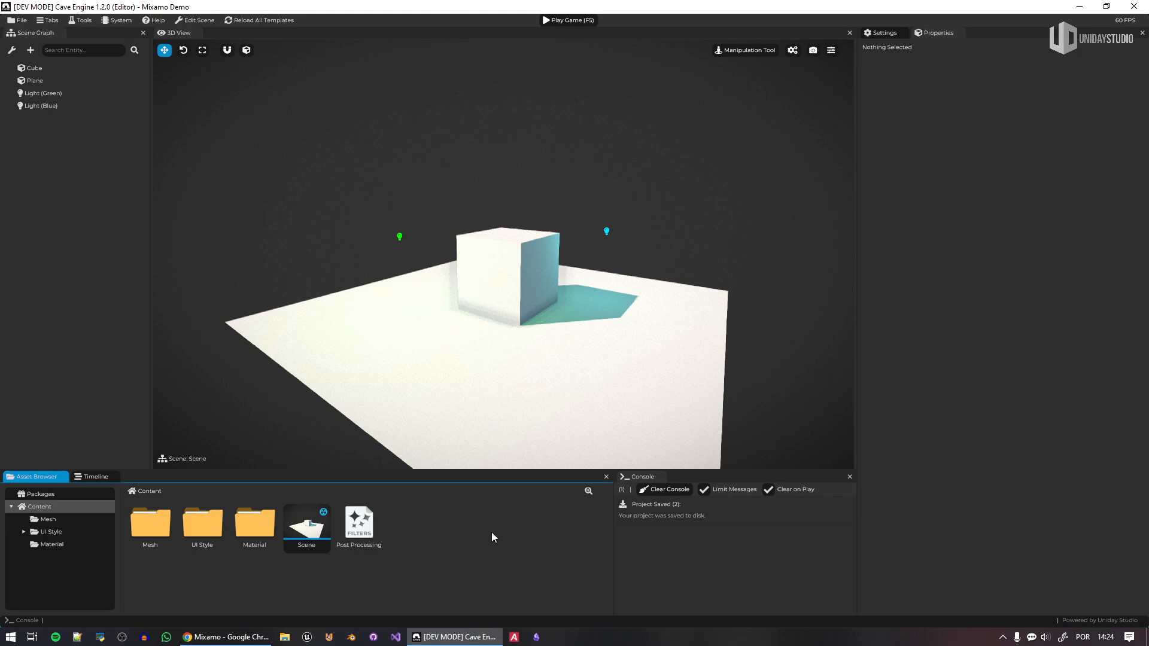
{"action": "right_click", "coordinate": [421, 501]}
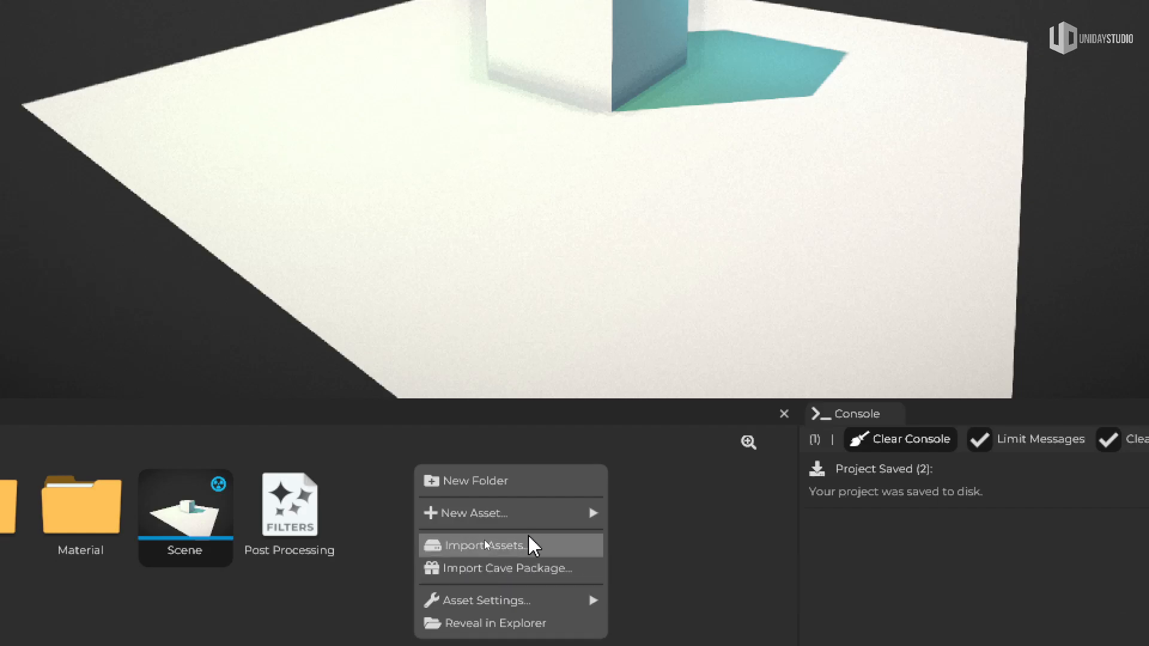
{"action": "left_click", "coordinate": [727, 542]}
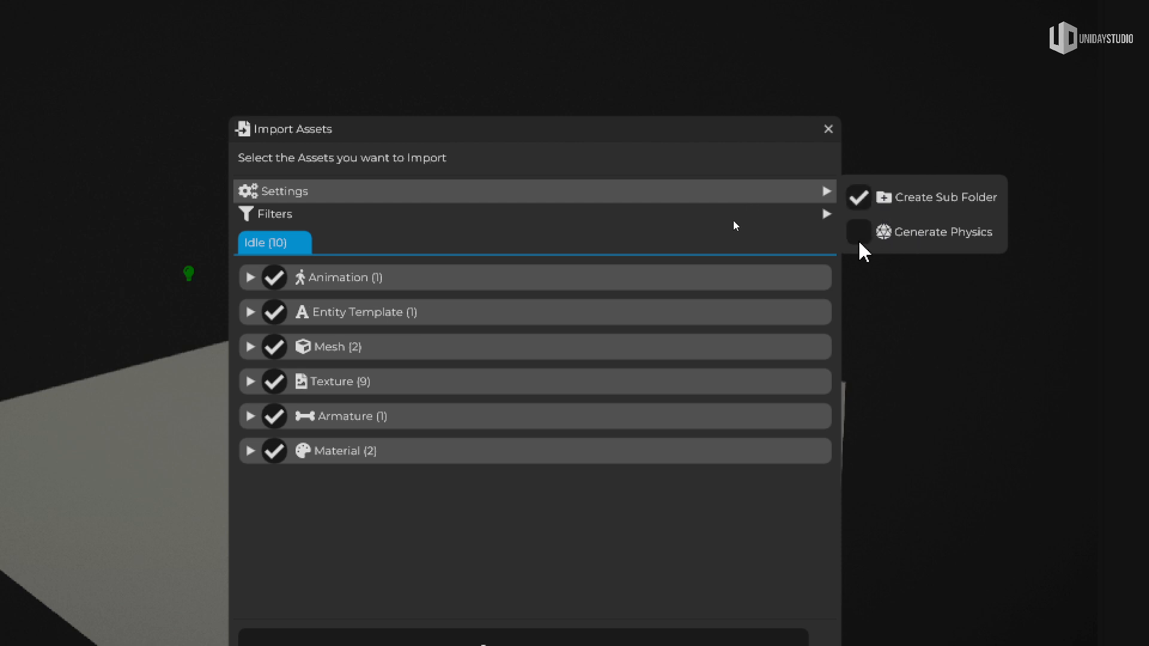
Step: Review the import settings and filters, and expand the material, armature, texture, mesh, entity template and animation groups
{"action": "mouse_move", "coordinate": [681, 210]}
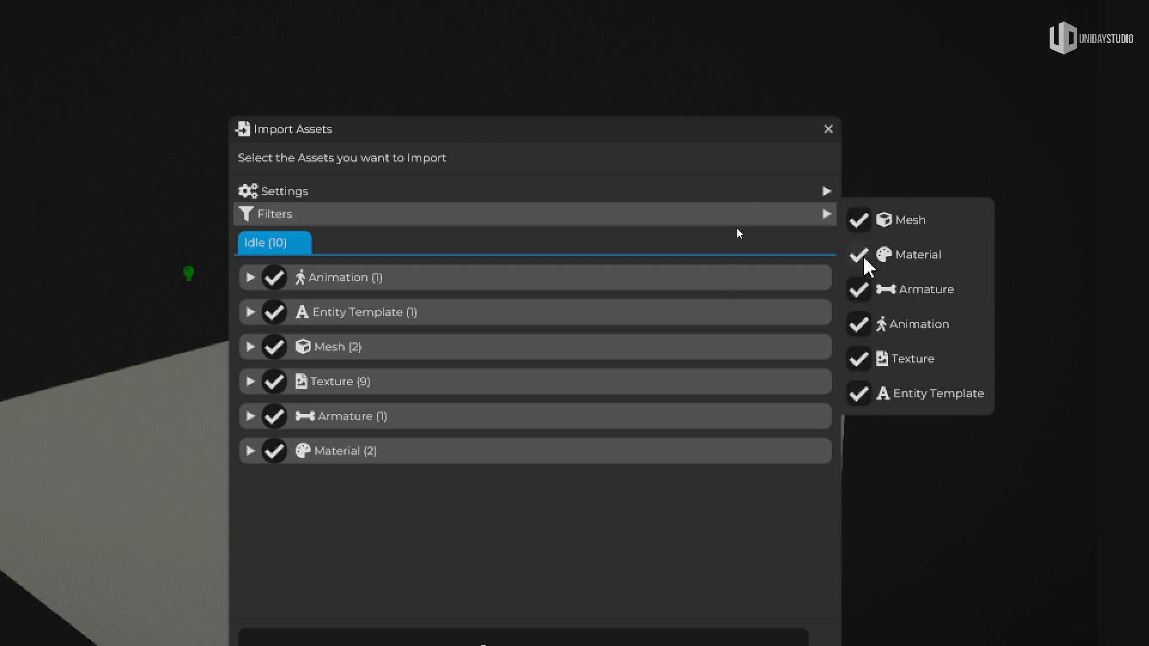
{"action": "left_click", "coordinate": [253, 441]}
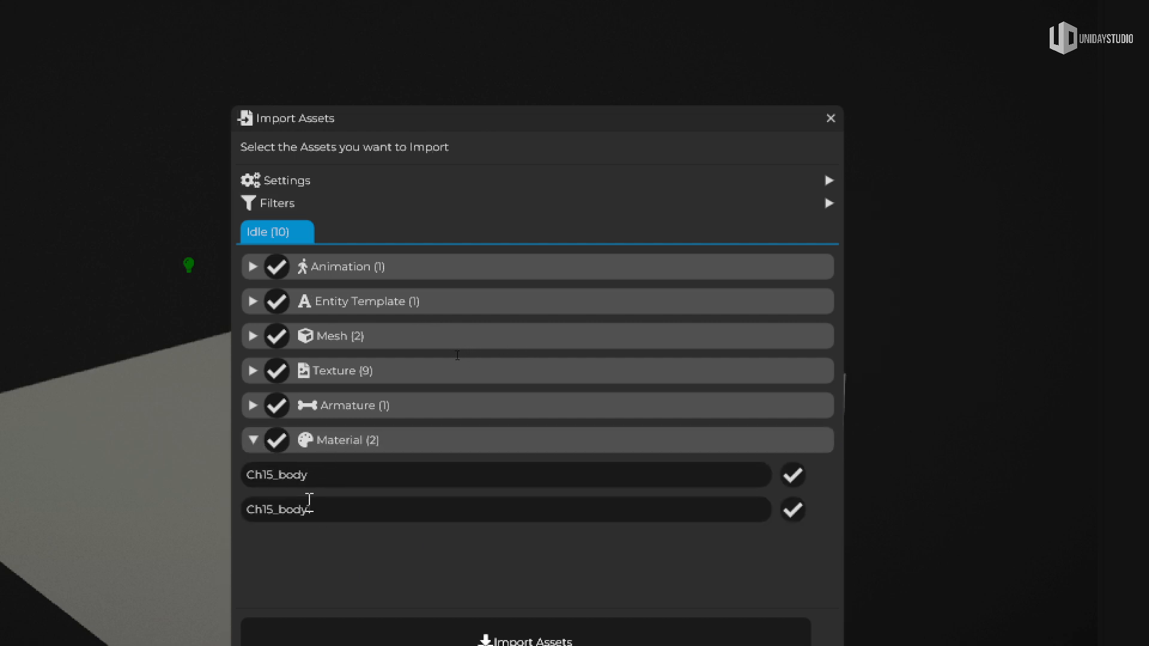
{"action": "left_click", "coordinate": [252, 404]}
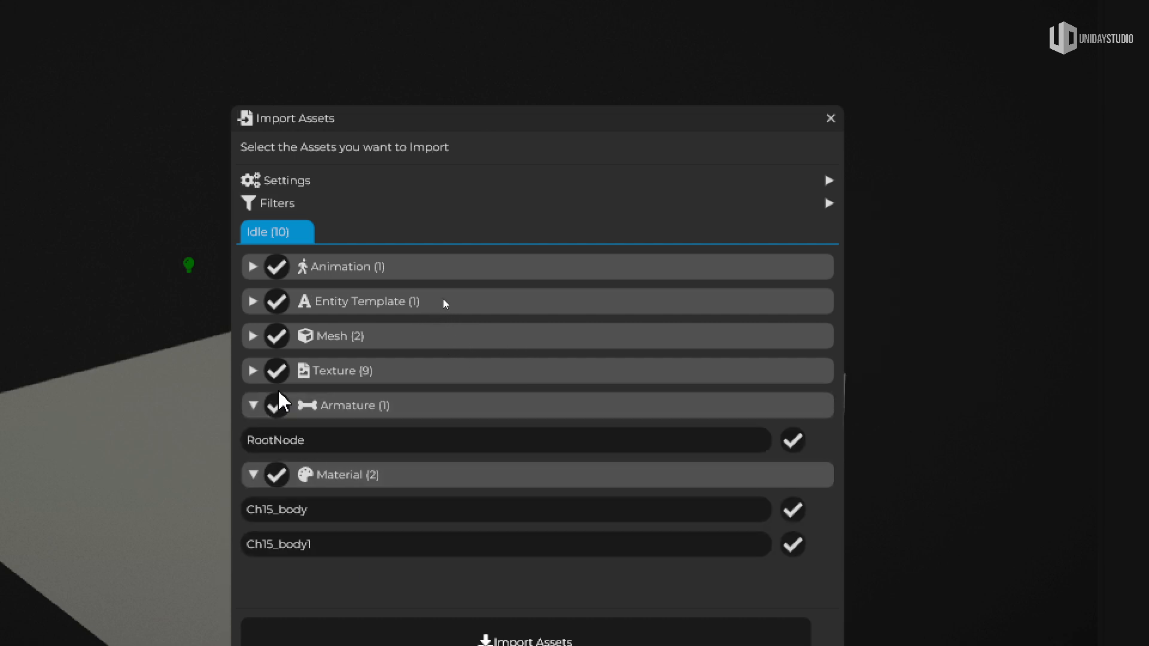
{"action": "left_click", "coordinate": [252, 370]}
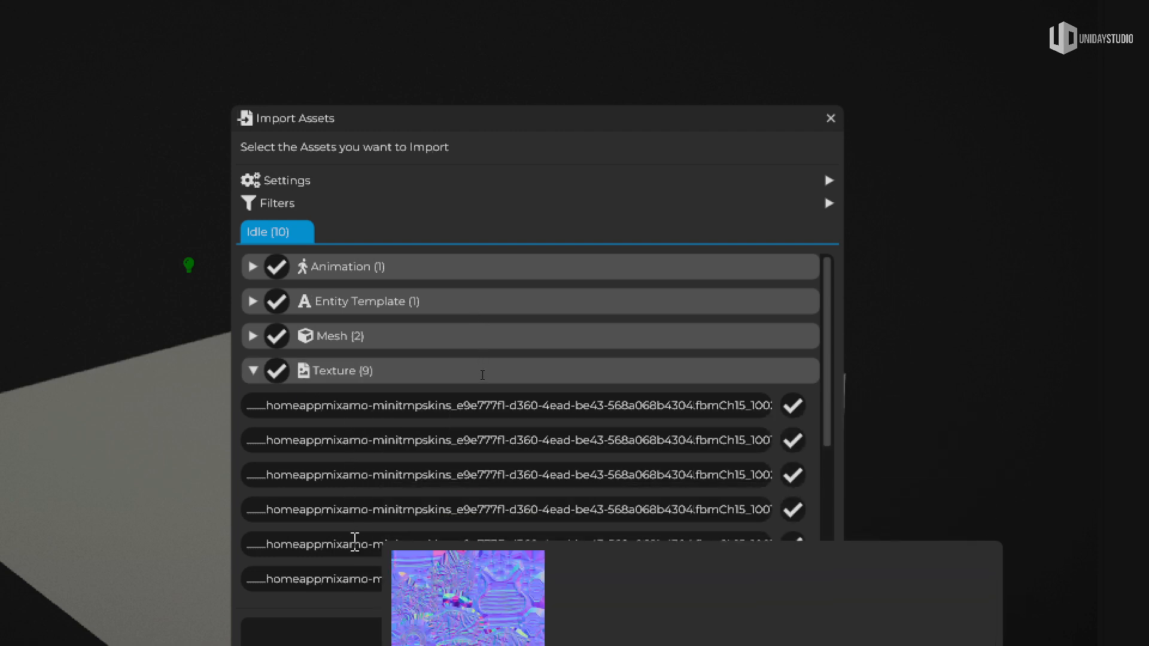
{"action": "left_click", "coordinate": [253, 335]}
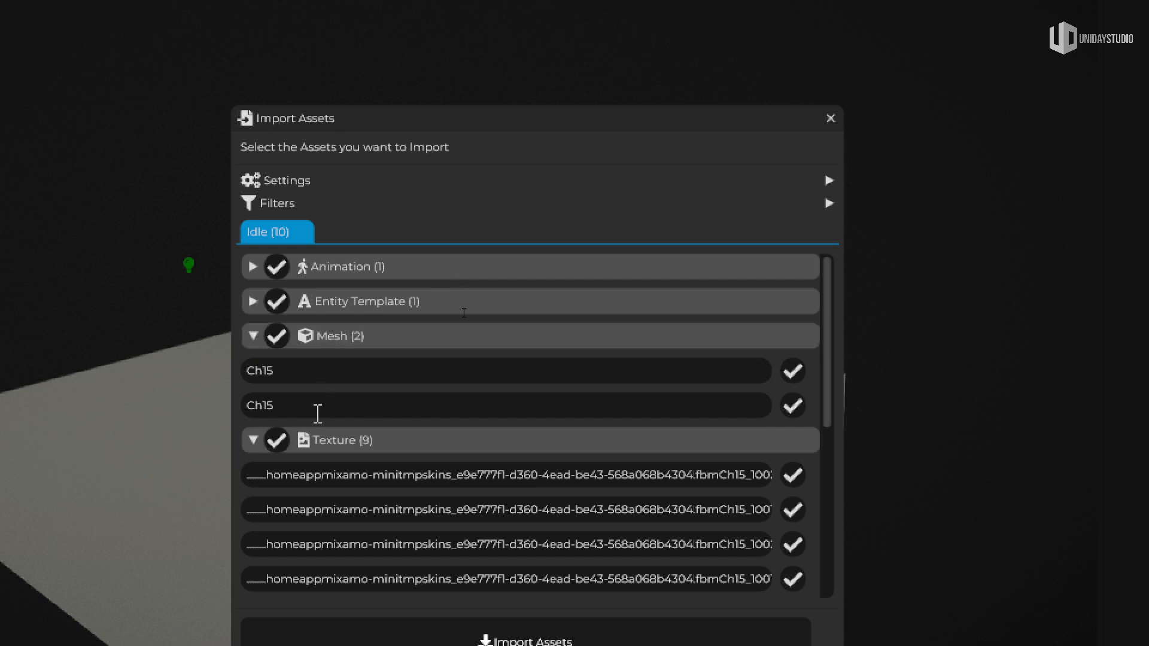
{"action": "left_click", "coordinate": [252, 300]}
{"action": "left_click", "coordinate": [252, 266]}
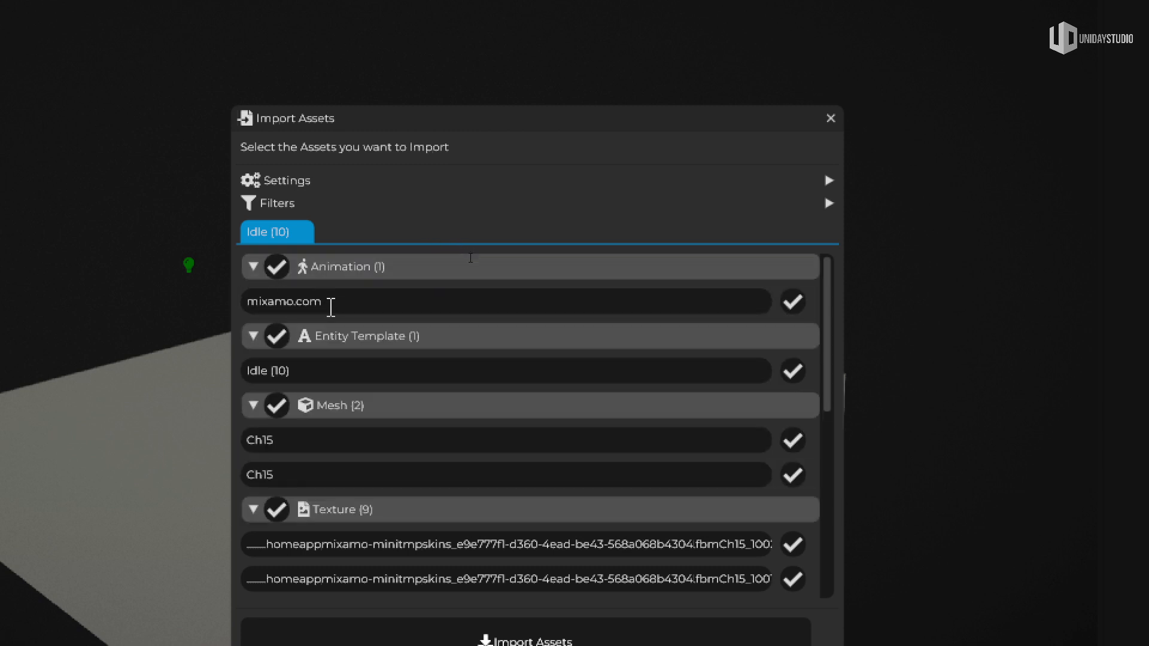
Step: Import the assets with the animation named p-idle and the entity template named Player
{"action": "double_click", "coordinate": [344, 301]}
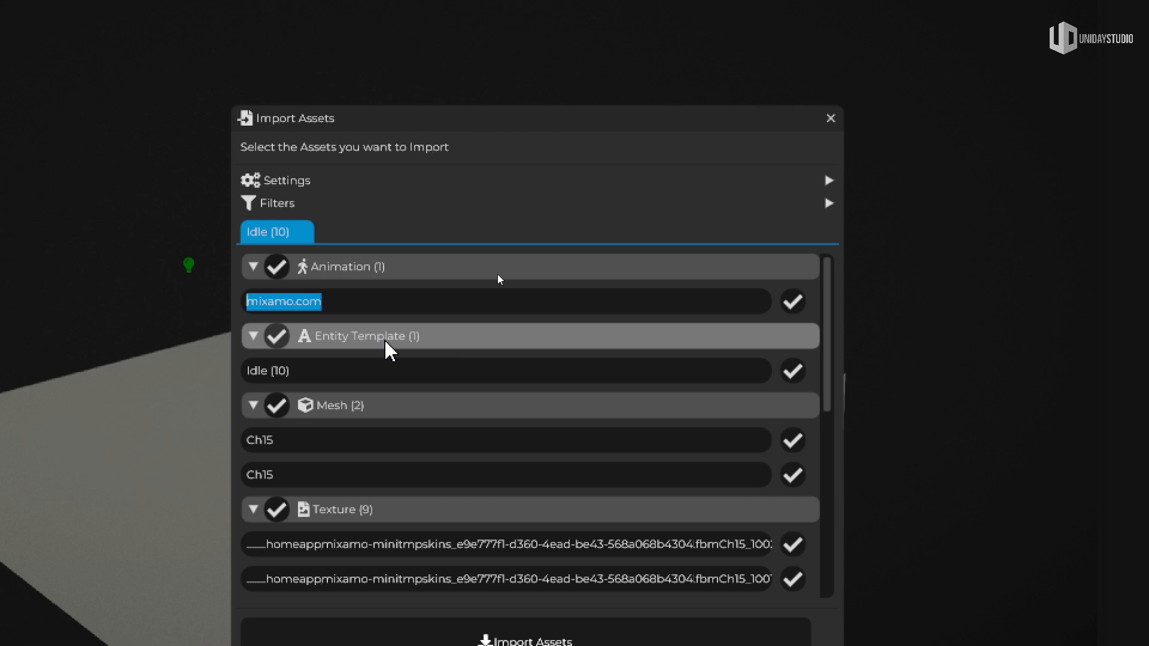
{"action": "type", "text": "p-idle"}
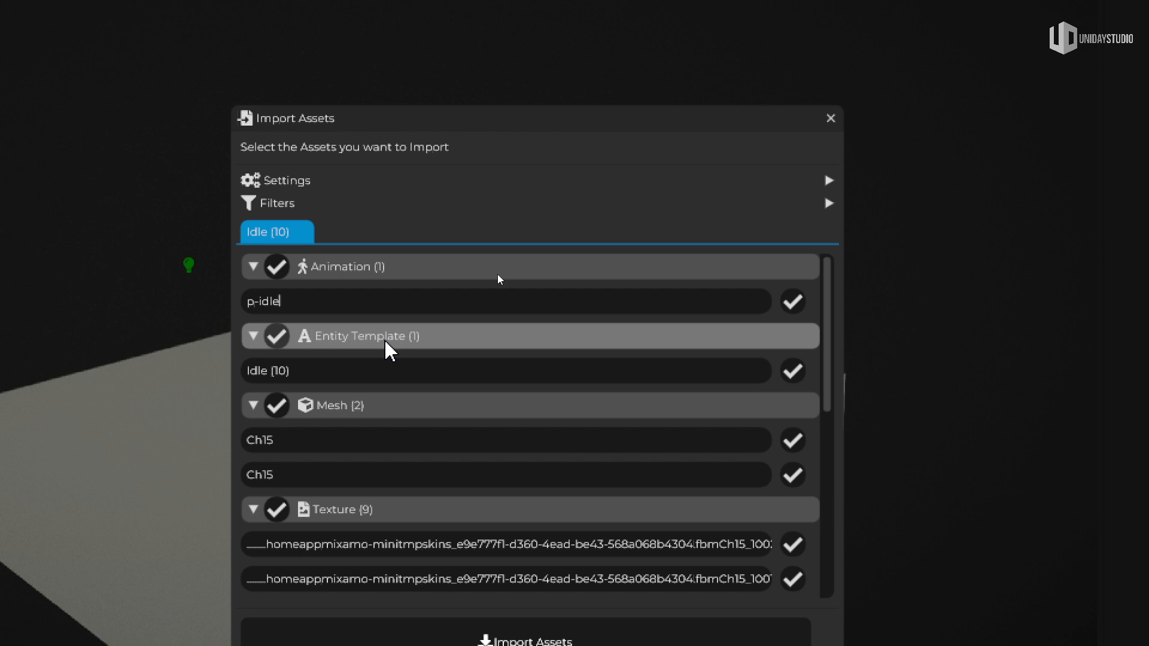
{"action": "left_click_drag", "start_coordinate": [255, 301], "coordinate": [248, 301]}
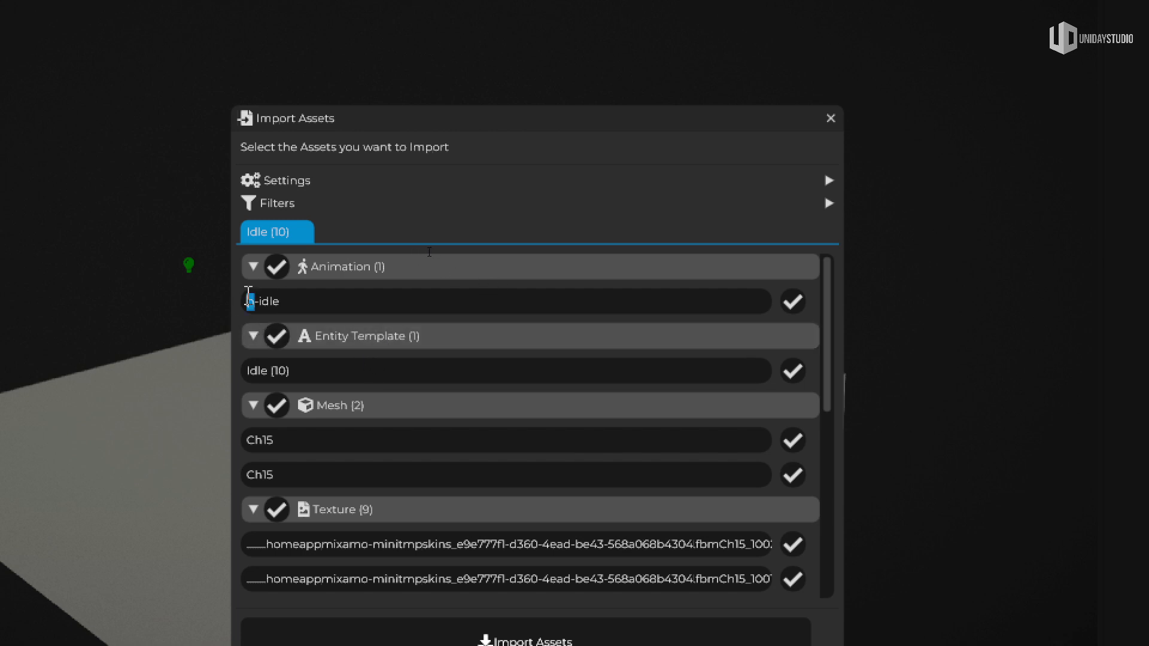
{"action": "left_click", "coordinate": [303, 294]}
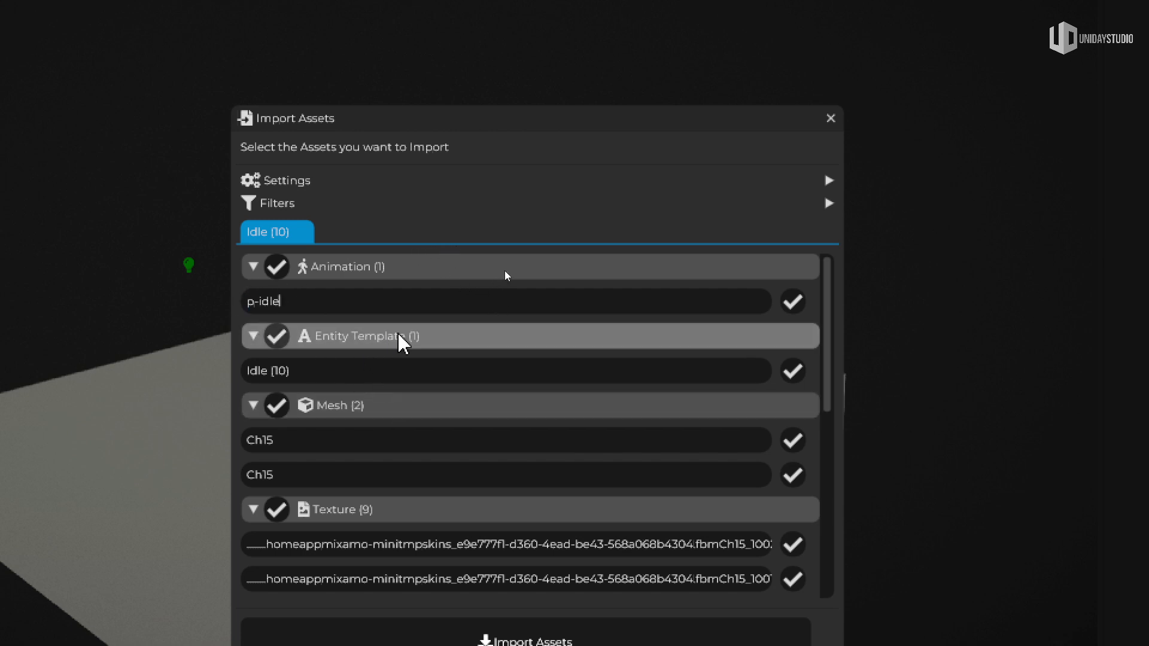
{"action": "double_click", "coordinate": [328, 370]}
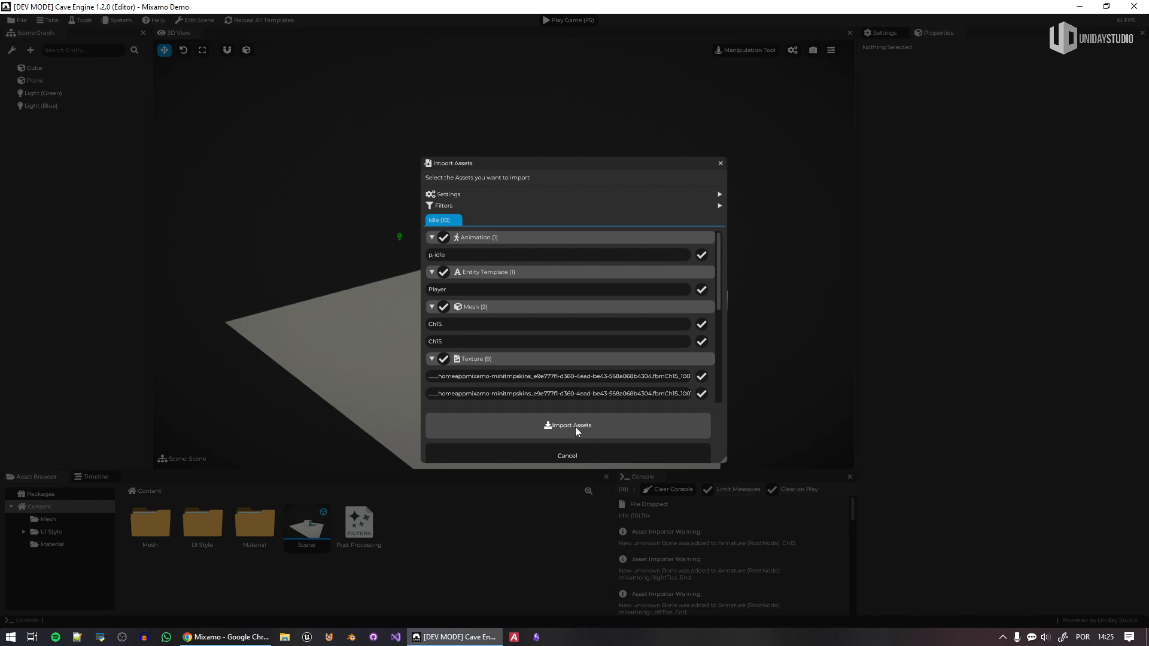
{"action": "left_click", "coordinate": [555, 645]}
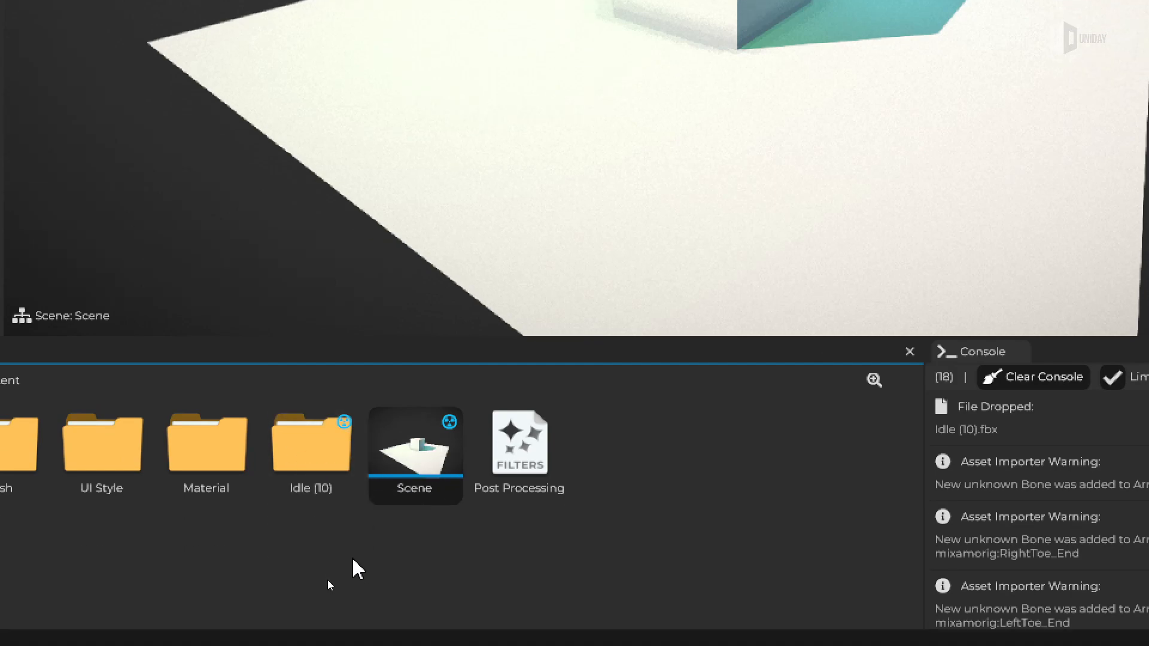
Step: Rename the imported Idle (10) folder to Player and open it
{"action": "right_click", "coordinate": [328, 458]}
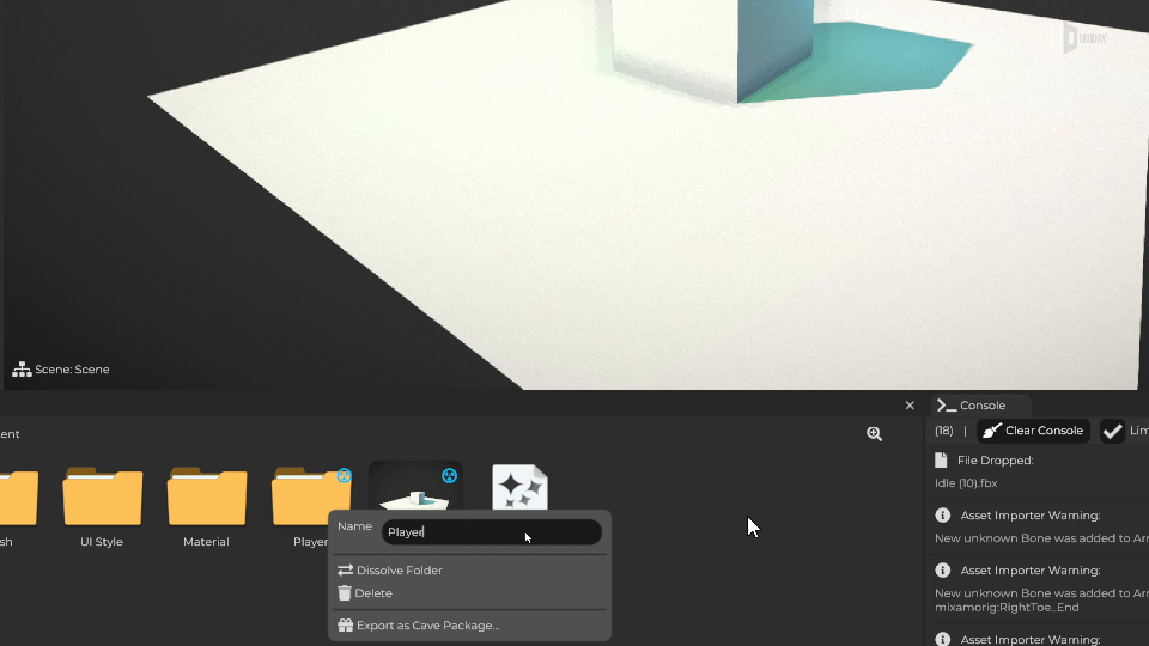
{"action": "key", "text": "Return"}
{"action": "double_click", "coordinate": [303, 499]}
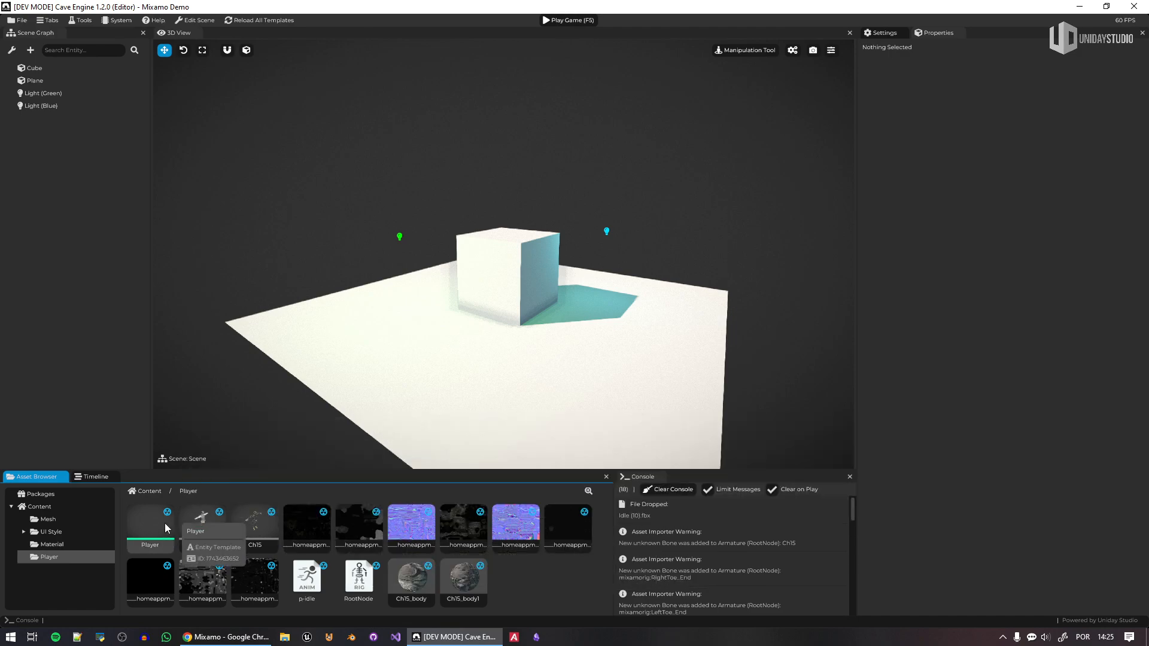
Step: Open the Player entity template for editing, keeping the contents of the project's Player folder displayed
{"action": "double_click", "coordinate": [158, 523]}
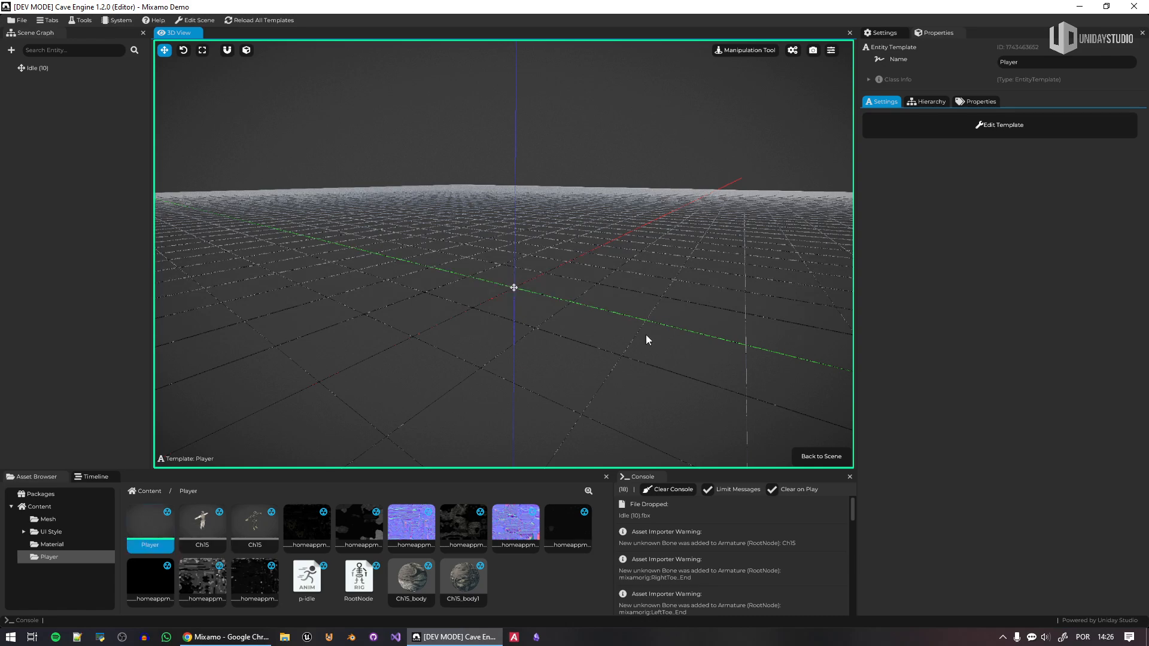
{"action": "right_click_drag", "start_coordinate": [598, 256], "coordinate": [606, 256]}
{"action": "key", "text": "w"}
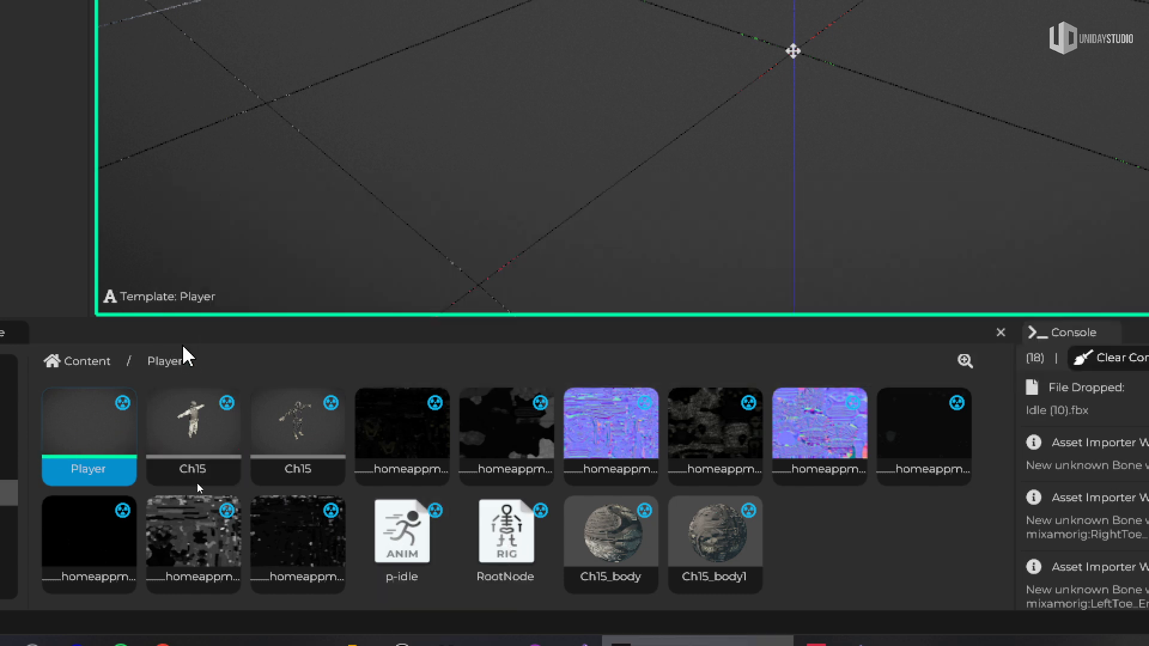
{"action": "left_click", "coordinate": [101, 362]}
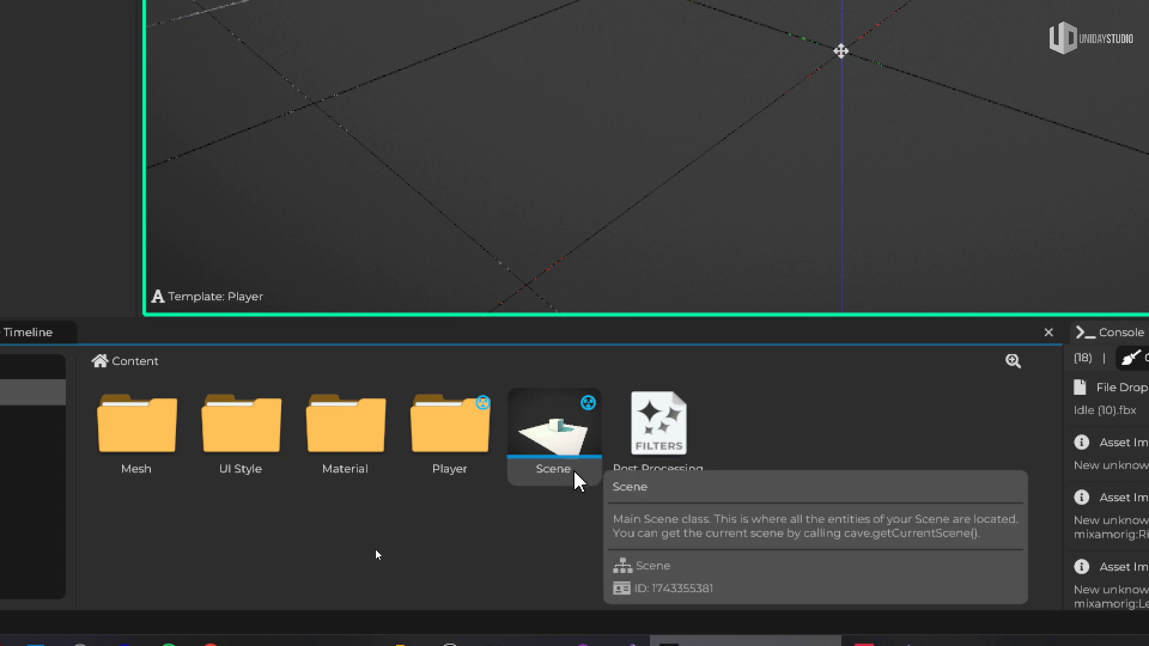
{"action": "double_click", "coordinate": [427, 422]}
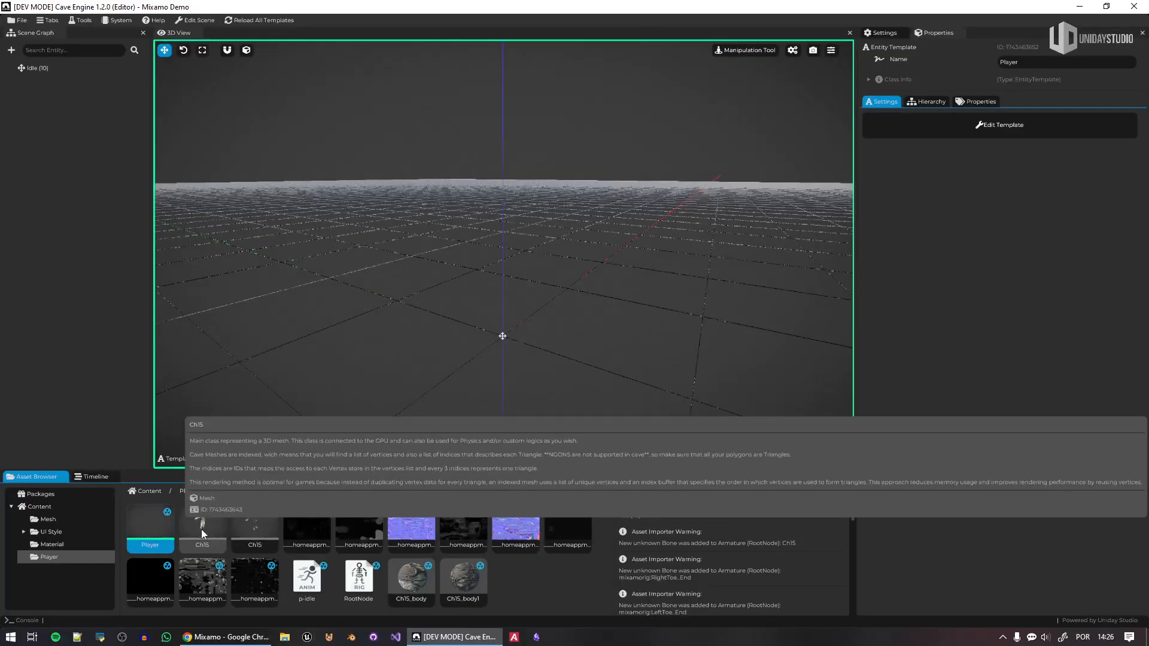
Step: Place both Ch15 meshes from the Player folder into the template as children of its root entity
{"action": "left_click_drag", "start_coordinate": [239, 437], "coordinate": [294, 316]}
{"action": "left_click_drag", "start_coordinate": [228, 464], "coordinate": [409, 312]}
{"action": "left_click_drag", "start_coordinate": [257, 531], "coordinate": [665, 300]}
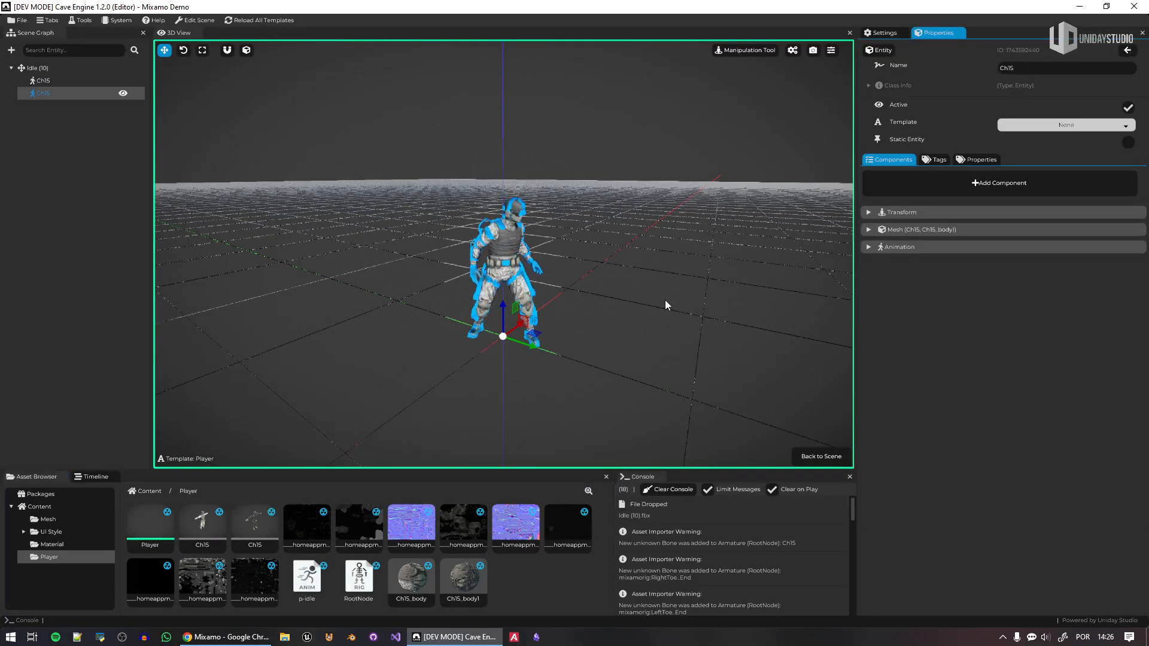
{"action": "left_click", "coordinate": [662, 295]}
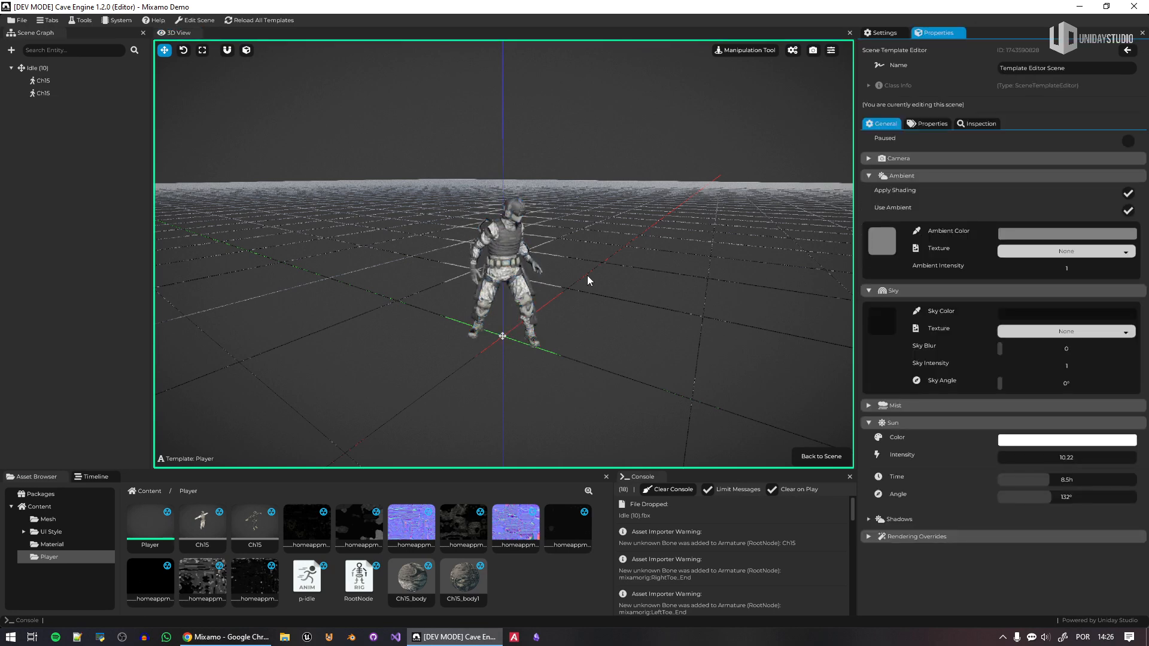
Step: Inspect which parts of the soldier each of the two Ch15 entities covers
{"action": "right_click_drag", "start_coordinate": [586, 275], "coordinate": [511, 234]}
{"action": "key", "text": "w"}
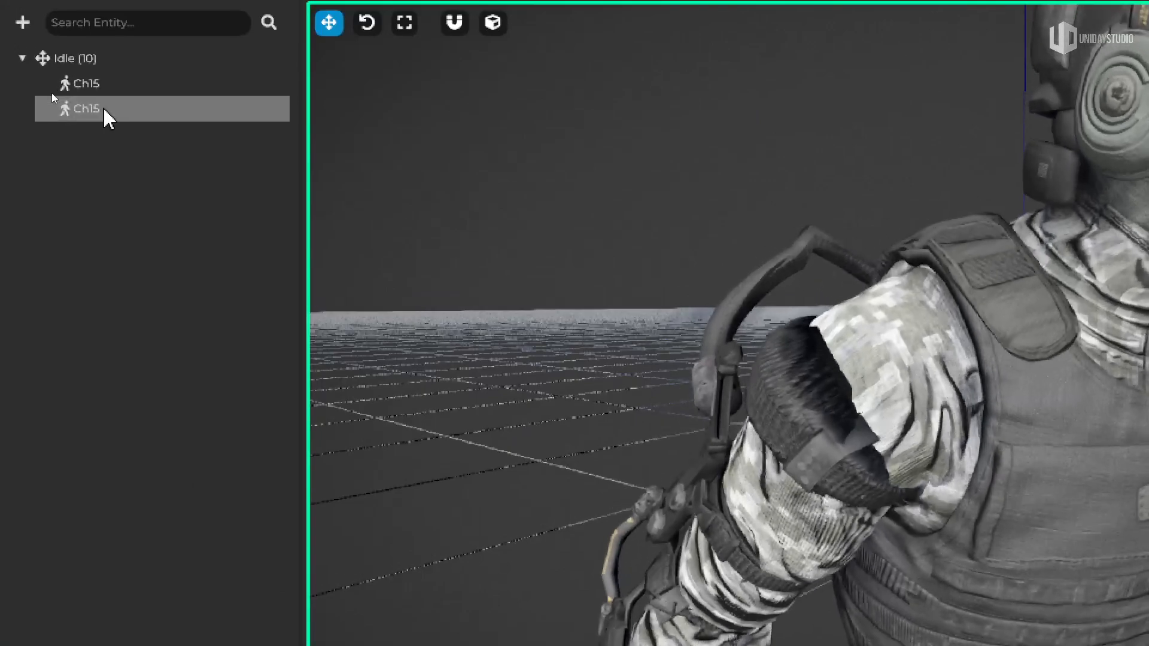
{"action": "left_click", "coordinate": [103, 110]}
{"action": "left_click", "coordinate": [101, 90]}
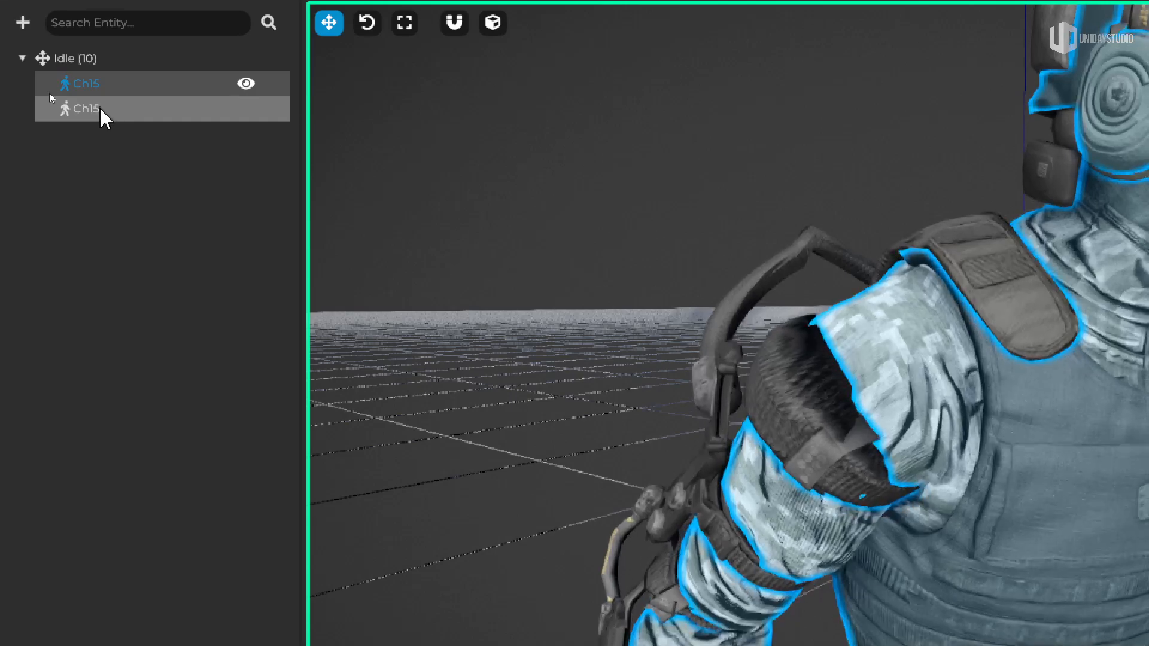
{"action": "left_click", "coordinate": [100, 110]}
{"action": "left_click", "coordinate": [670, 220]}
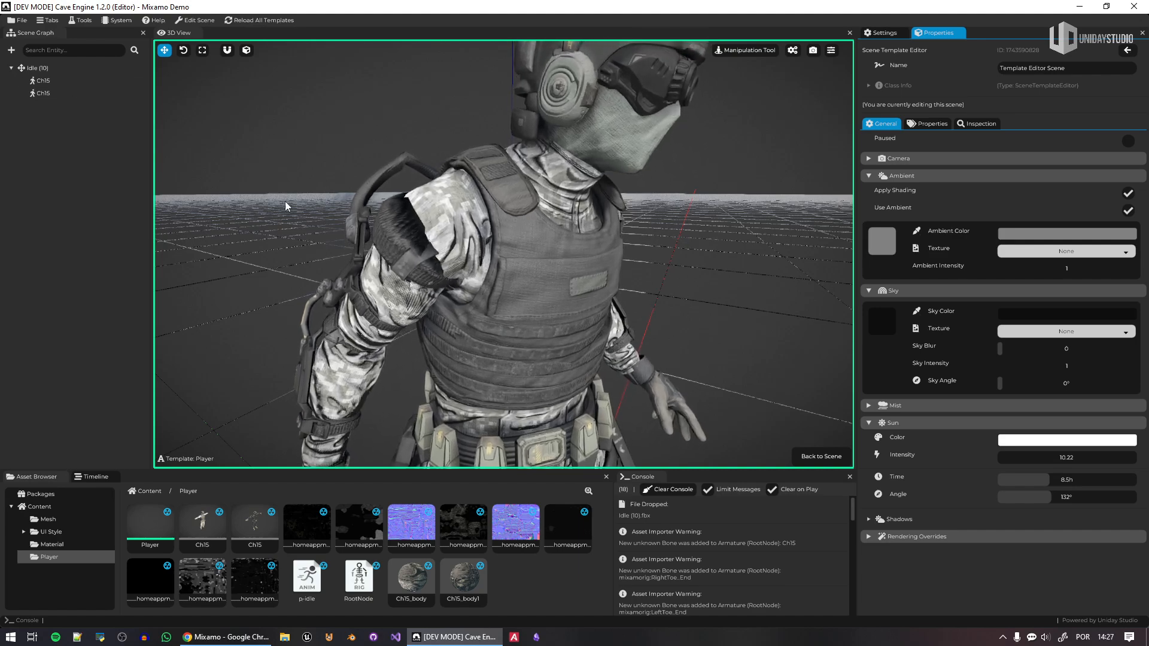
Step: Copy the Mesh component that uses Ch15_body1 from the second Ch15 entity, and delete that entity
{"action": "left_click", "coordinate": [46, 94]}
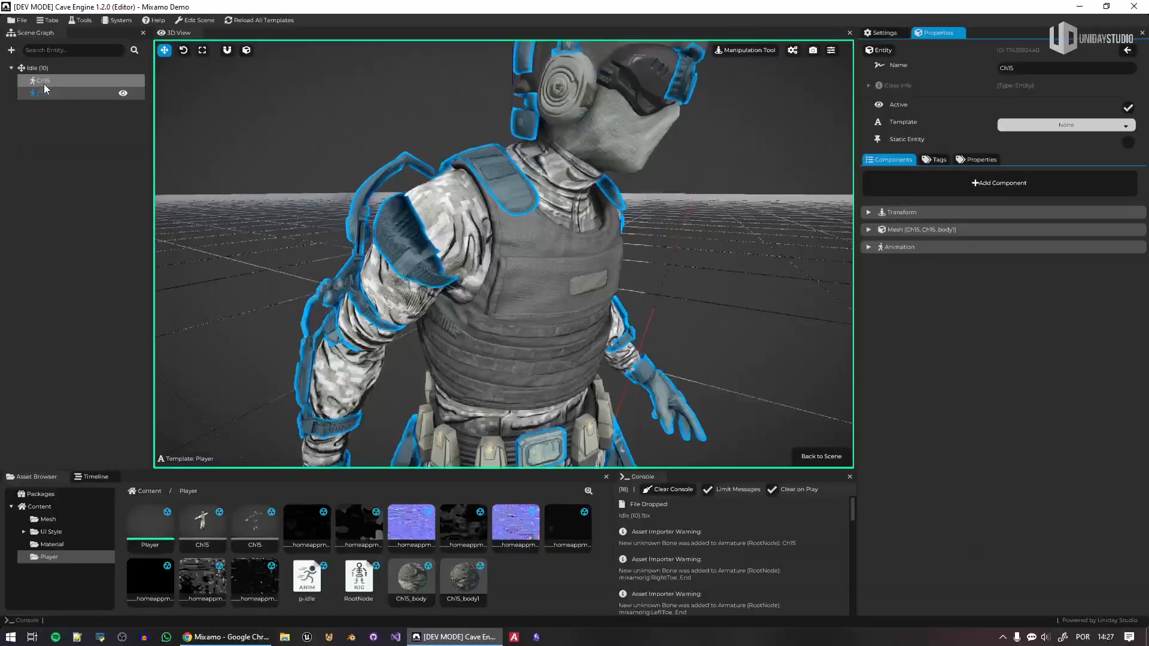
{"action": "left_click", "coordinate": [892, 230]}
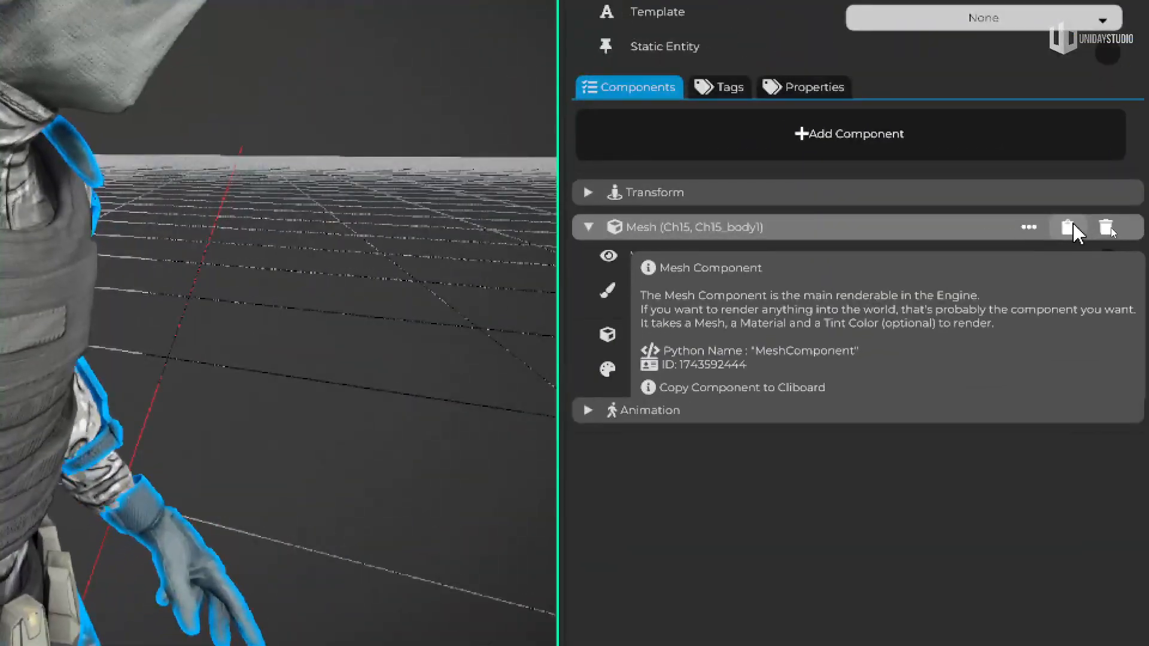
{"action": "left_click", "coordinate": [1068, 228]}
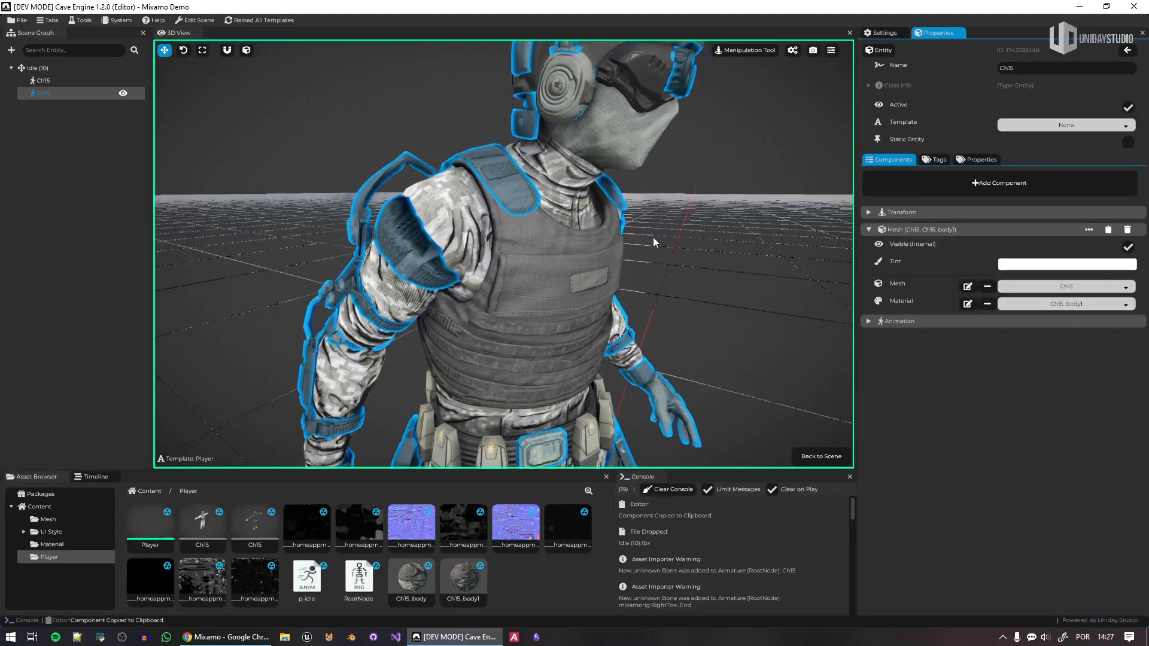
{"action": "key", "text": "Delete"}
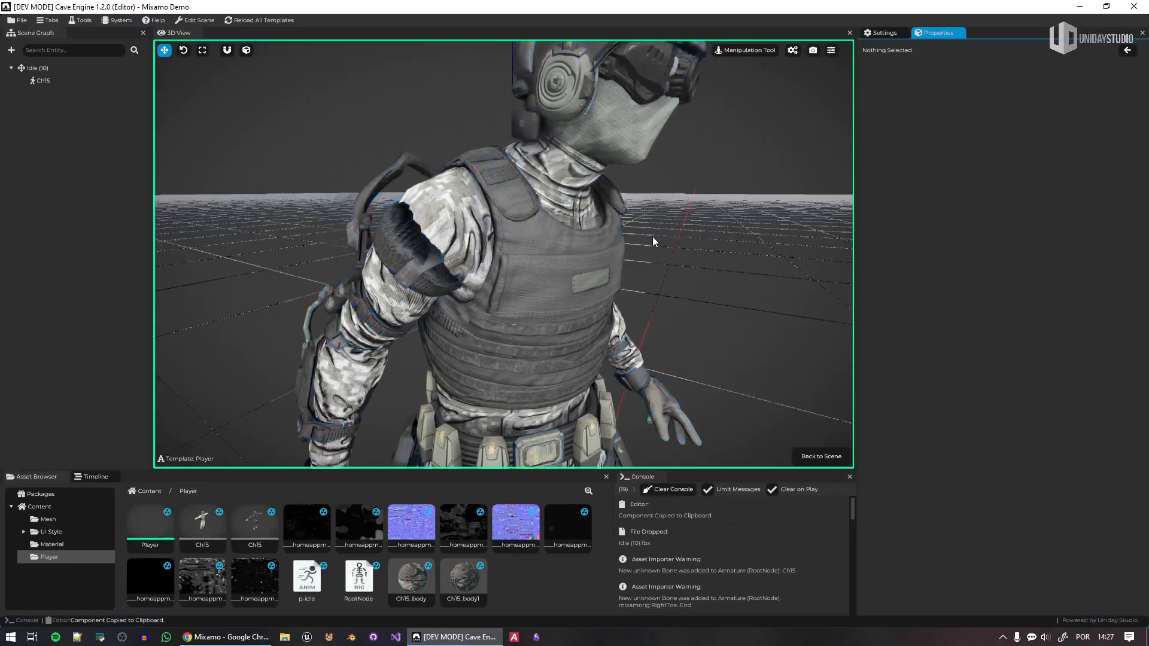
Step: Paste the copied Mesh component onto the remaining Ch15 entity so it carries both parts of the character
{"action": "left_click", "coordinate": [45, 80]}
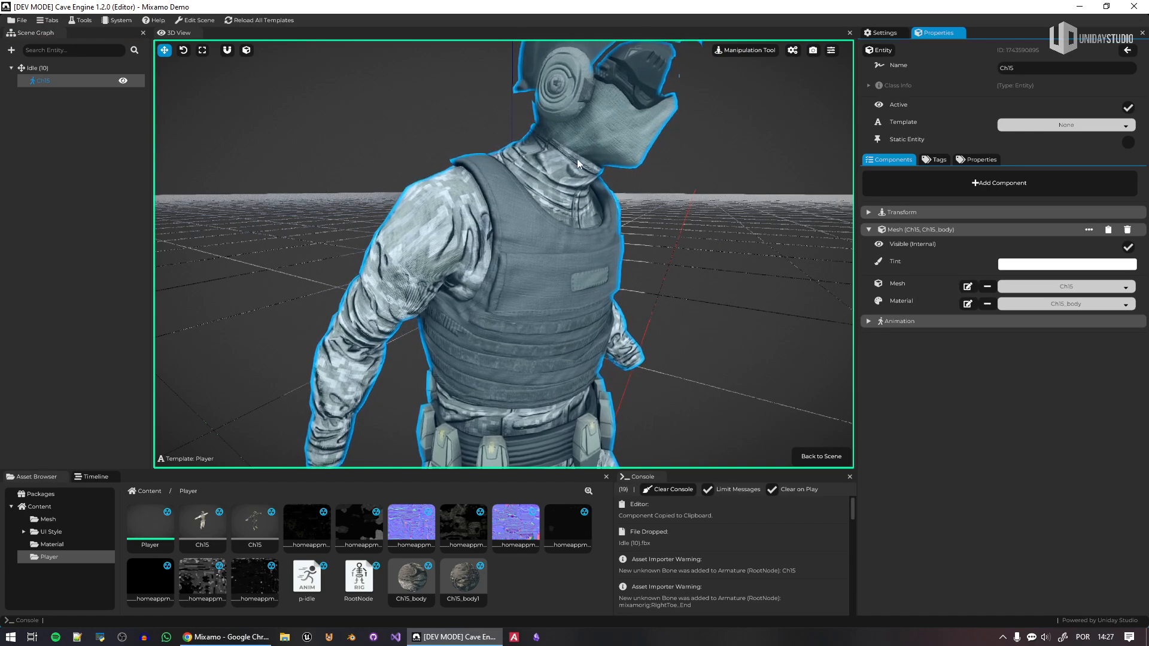
{"action": "right_click", "coordinate": [935, 350]}
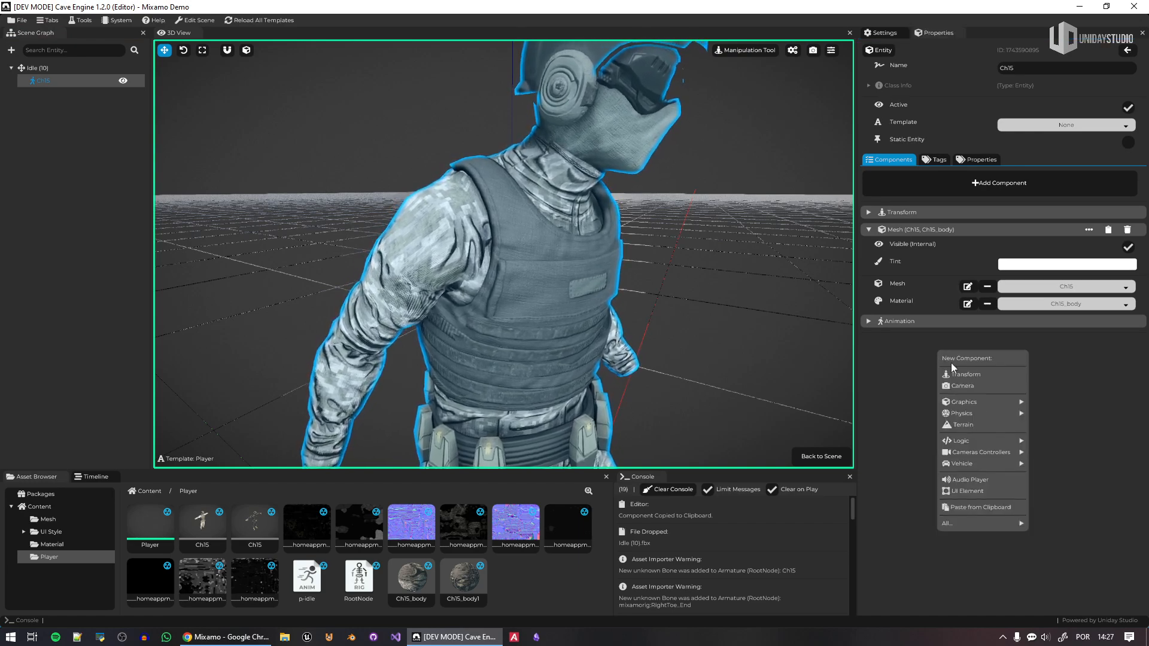
{"action": "left_click", "coordinate": [988, 508]}
{"action": "left_click", "coordinate": [743, 322]}
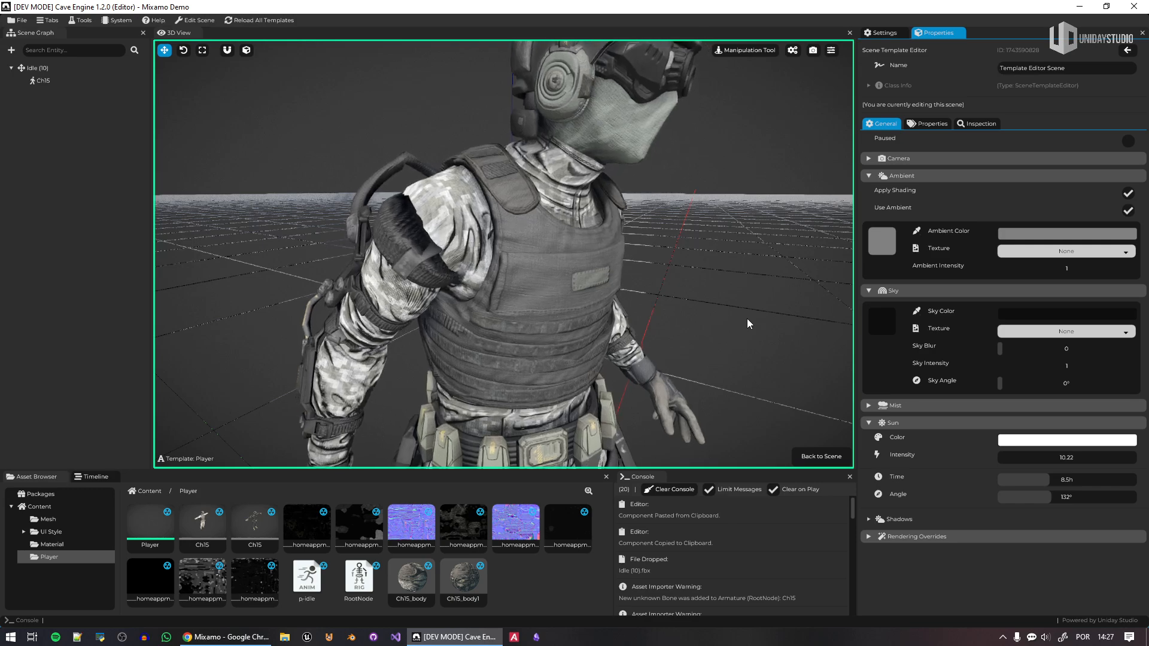
Step: Rename the remaining Ch15 child entity as Mesh
{"action": "left_click", "coordinate": [43, 81]}
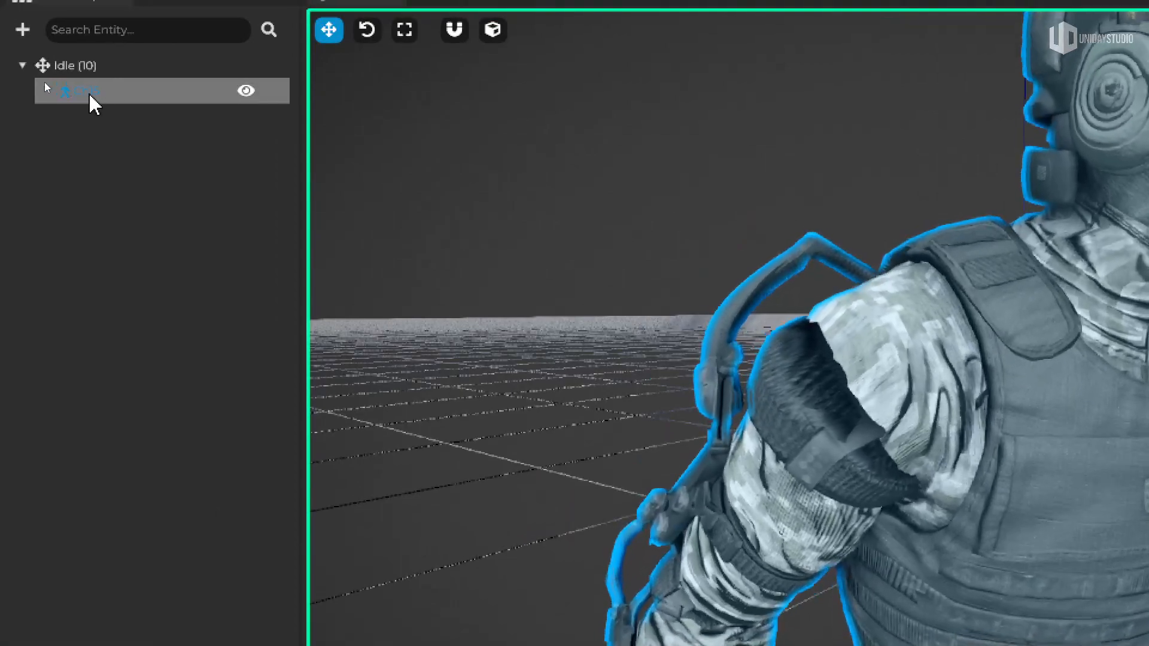
{"action": "right_click", "coordinate": [90, 94]}
{"action": "type", "text": "Mesh"}
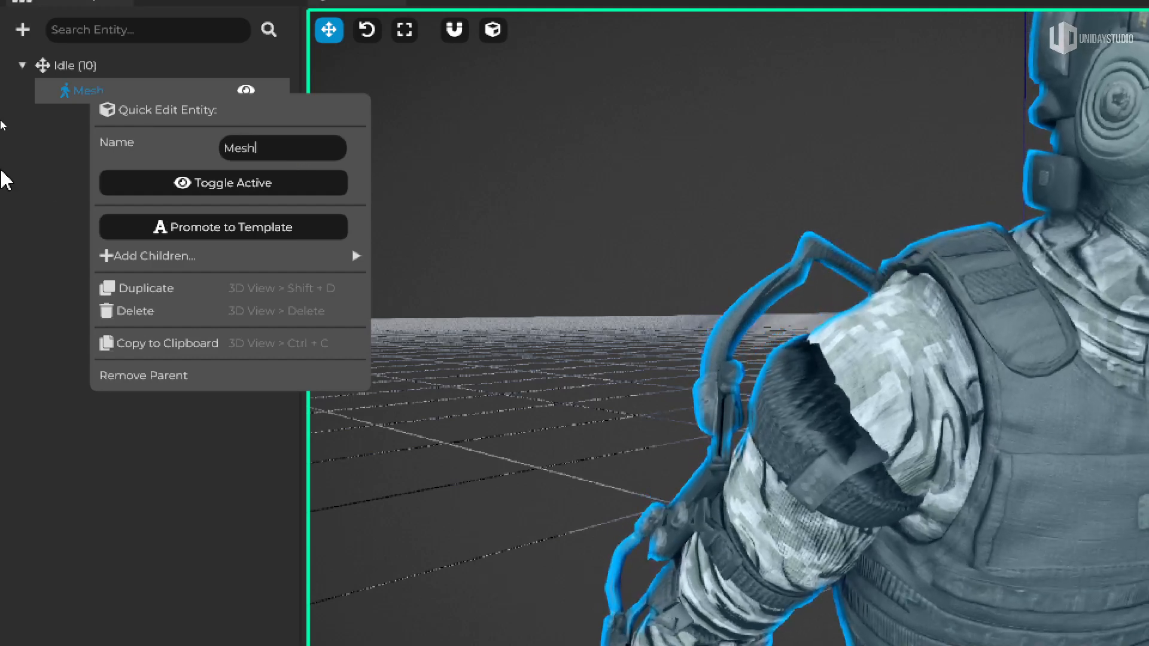
{"action": "key", "text": "Return"}
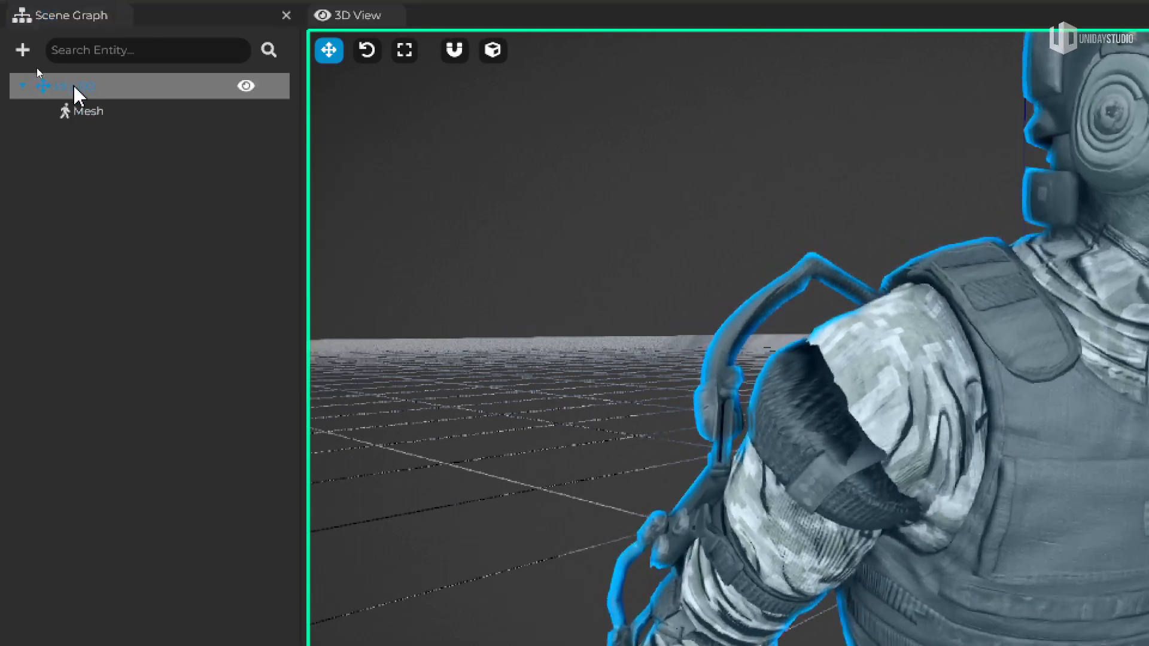
Step: Rename the template's root entity as Player
{"action": "right_click", "coordinate": [76, 80]}
{"action": "left_click", "coordinate": [284, 130]}
{"action": "type", "text": "Player"}
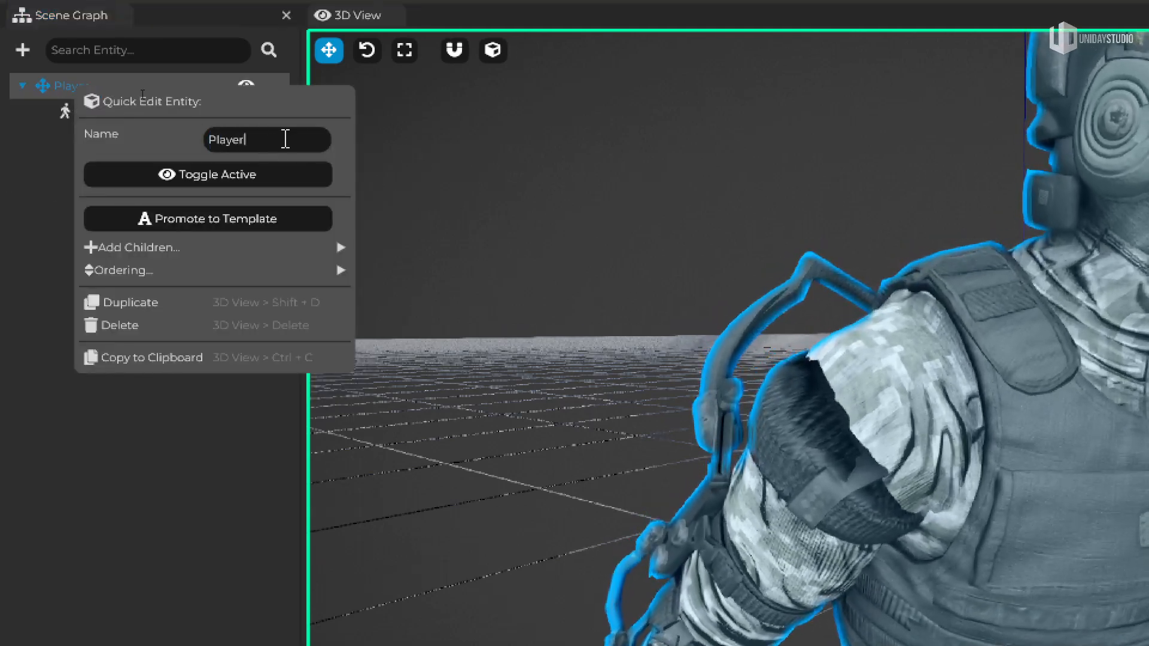
{"action": "key", "text": "Return"}
{"action": "left_click", "coordinate": [685, 253]}
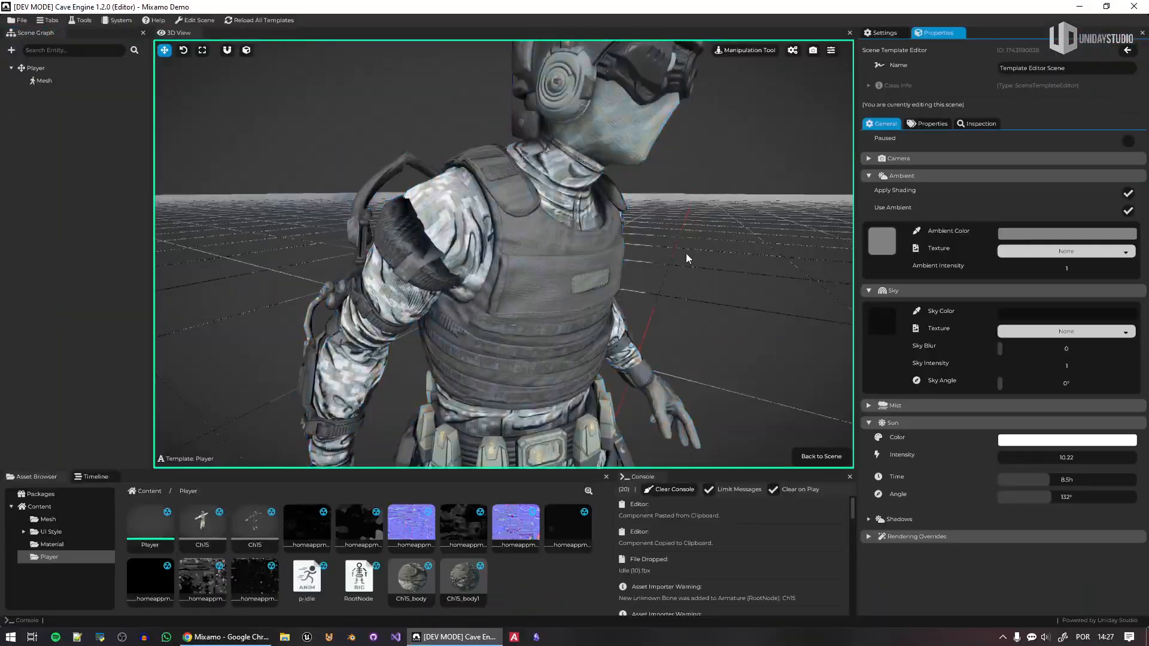
Step: Add a Character physics component to the Player root entity
{"action": "scroll", "coordinate": [661, 260], "scroll_direction": "down", "scroll_amount": 5}
{"action": "right_click_drag", "start_coordinate": [659, 261], "coordinate": [664, 275]}
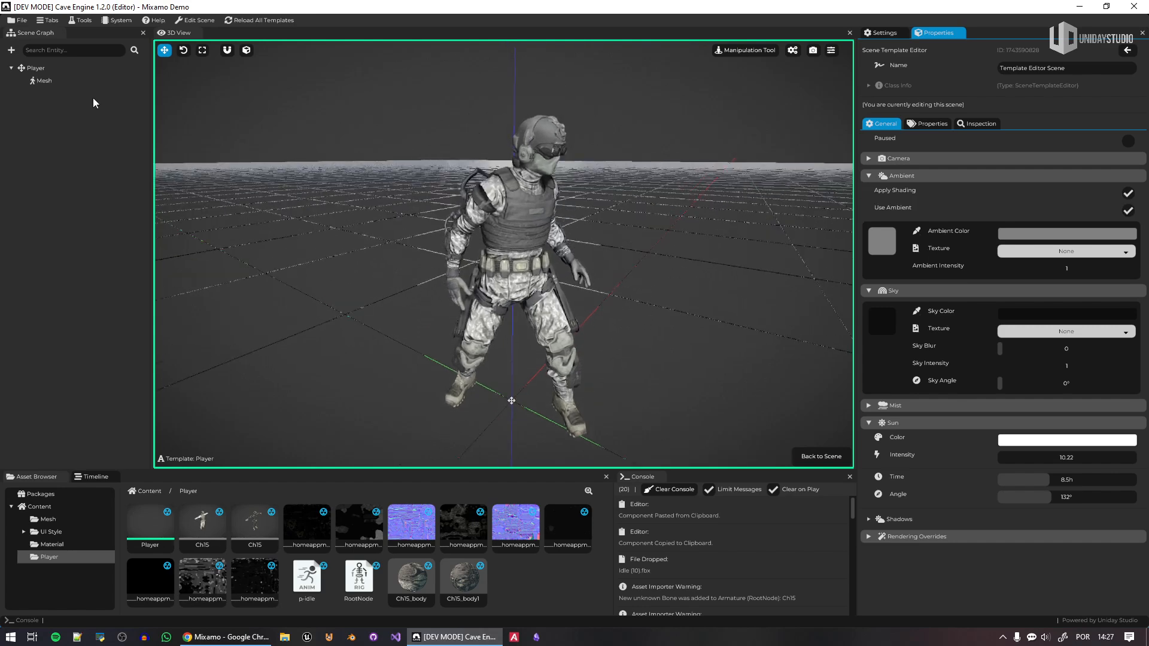
{"action": "left_click", "coordinate": [45, 68]}
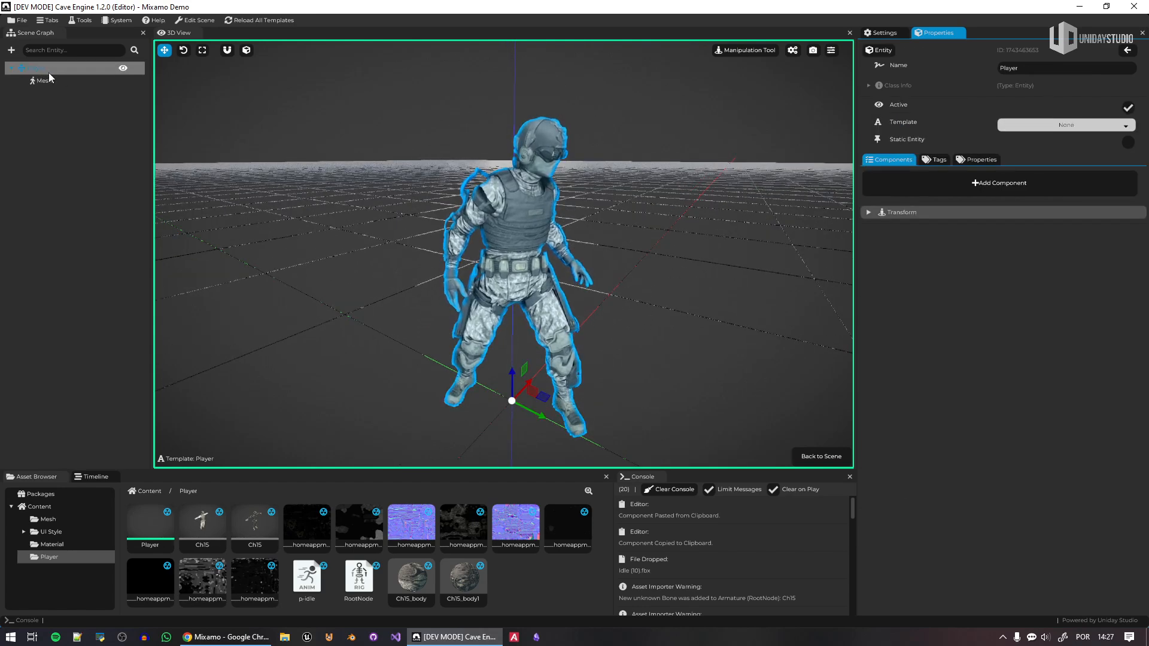
{"action": "right_click", "coordinate": [901, 242]}
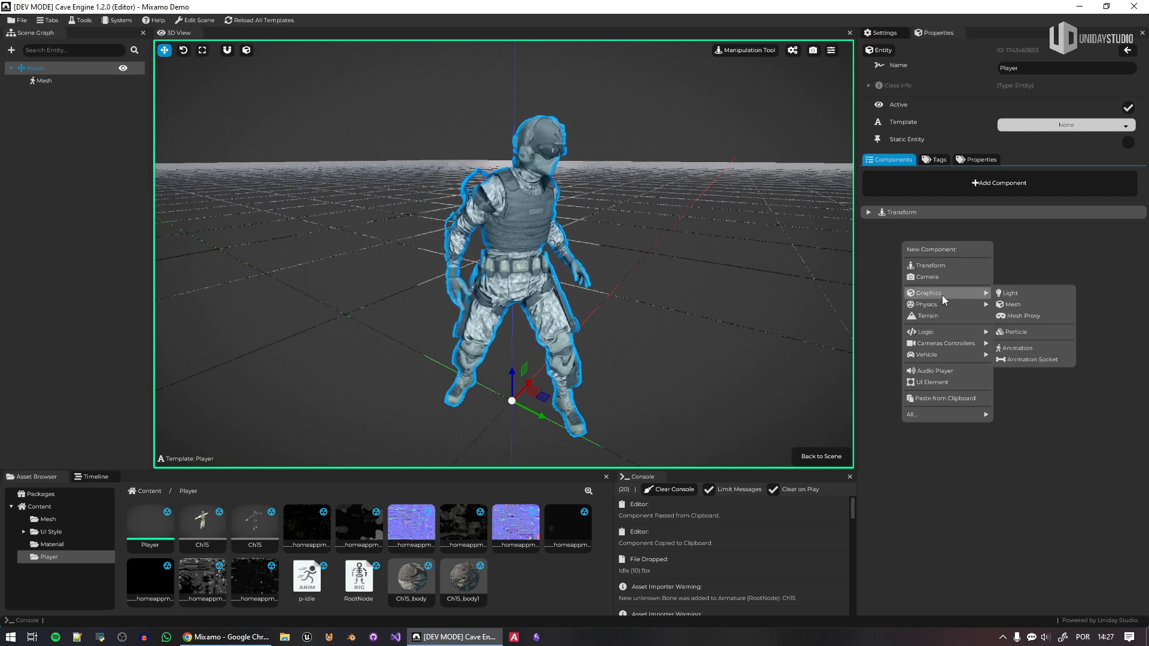
{"action": "mouse_move", "coordinate": [930, 304]}
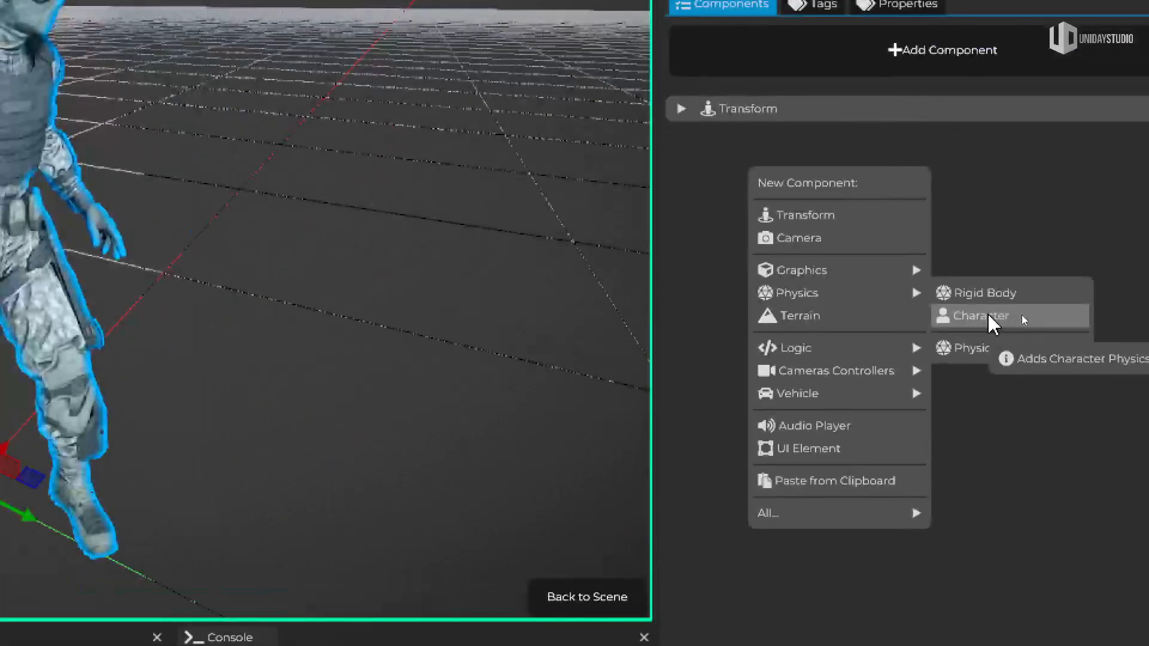
{"action": "left_click", "coordinate": [1021, 315]}
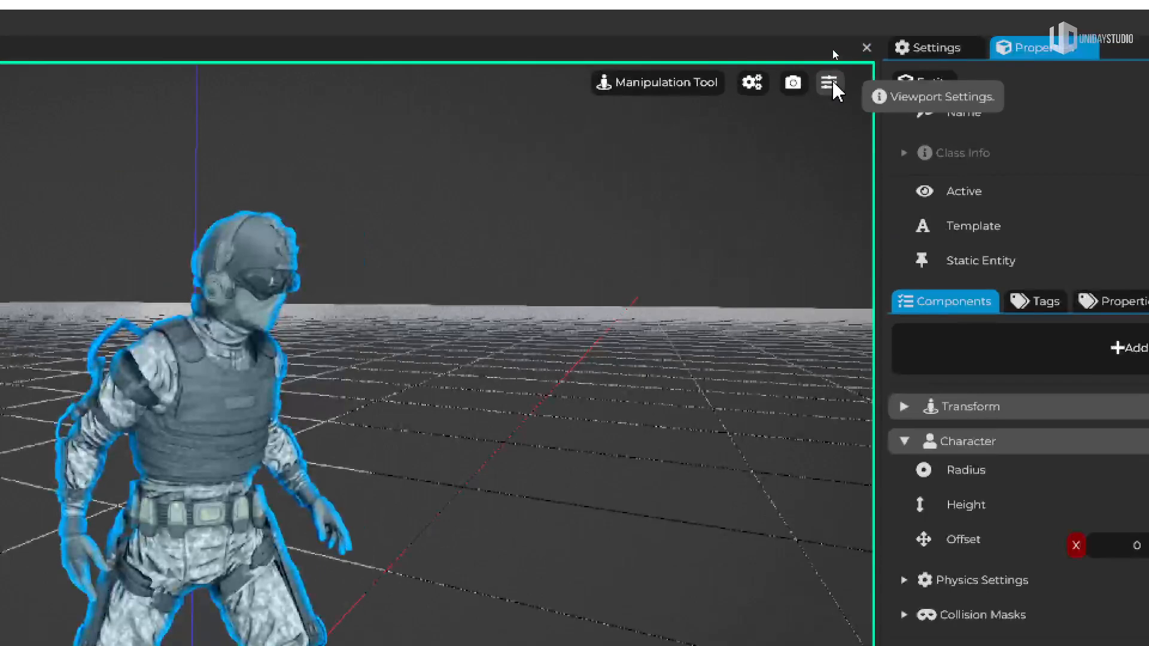
Step: Enable Draw Debug Physics in the 3D view to display the character's collision capsule
{"action": "left_click", "coordinate": [831, 50]}
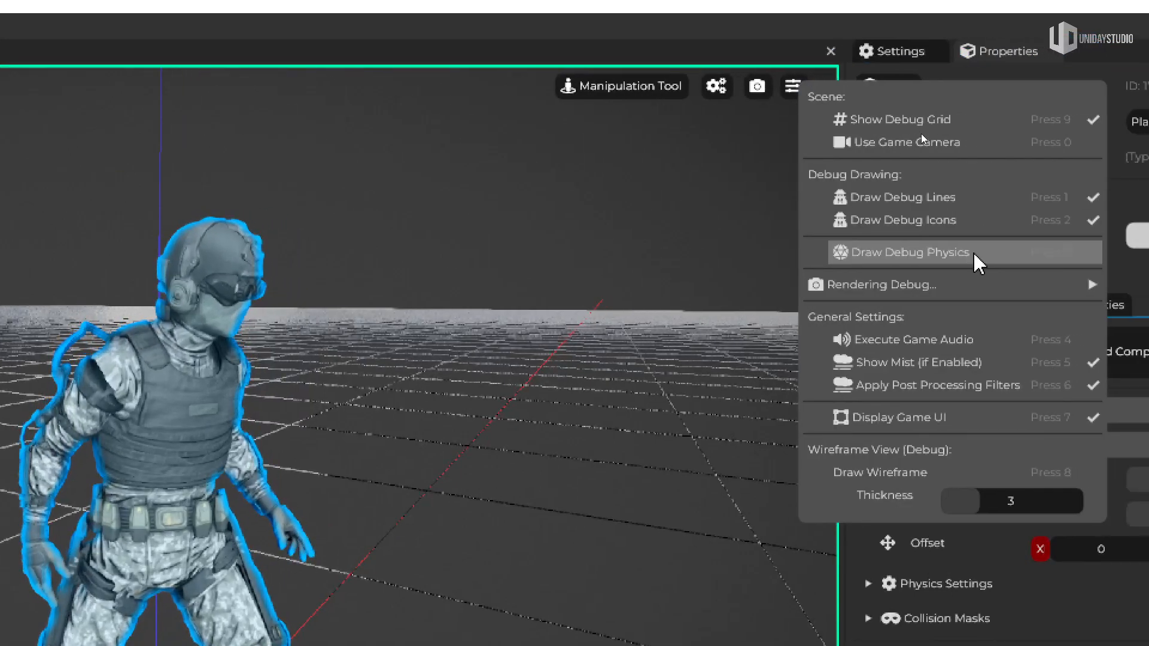
{"action": "left_click", "coordinate": [974, 254]}
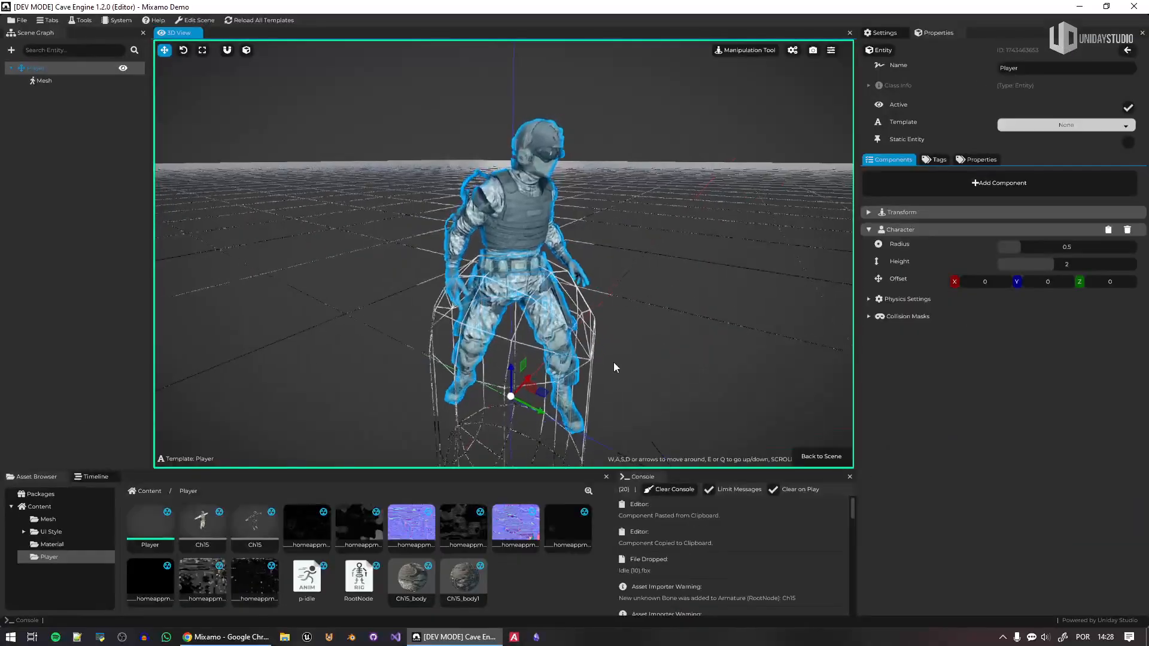
{"action": "key", "text": "s"}
{"action": "right_click_drag", "start_coordinate": [614, 362], "coordinate": [614, 330]}
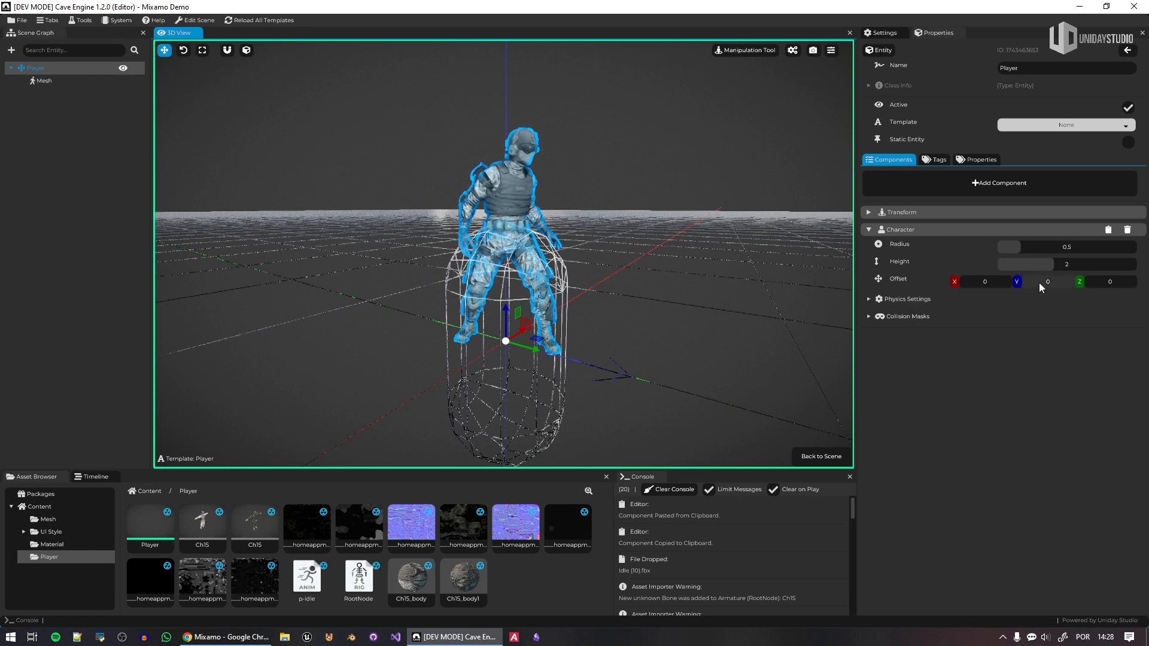
Step: Set the Character component's height to 1.8 and Y offset to 0.9, and reduce its radius to fit the body
{"action": "left_click_drag", "start_coordinate": [1039, 282], "coordinate": [1047, 282]}
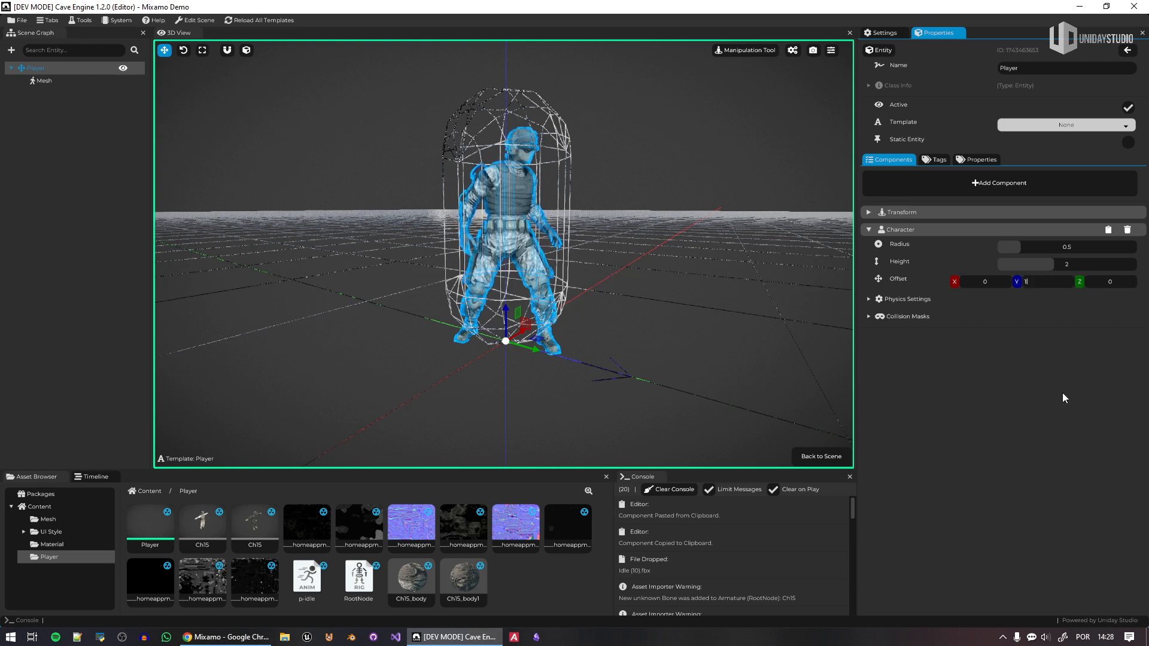
{"action": "left_click_drag", "start_coordinate": [1052, 267], "coordinate": [1040, 267]}
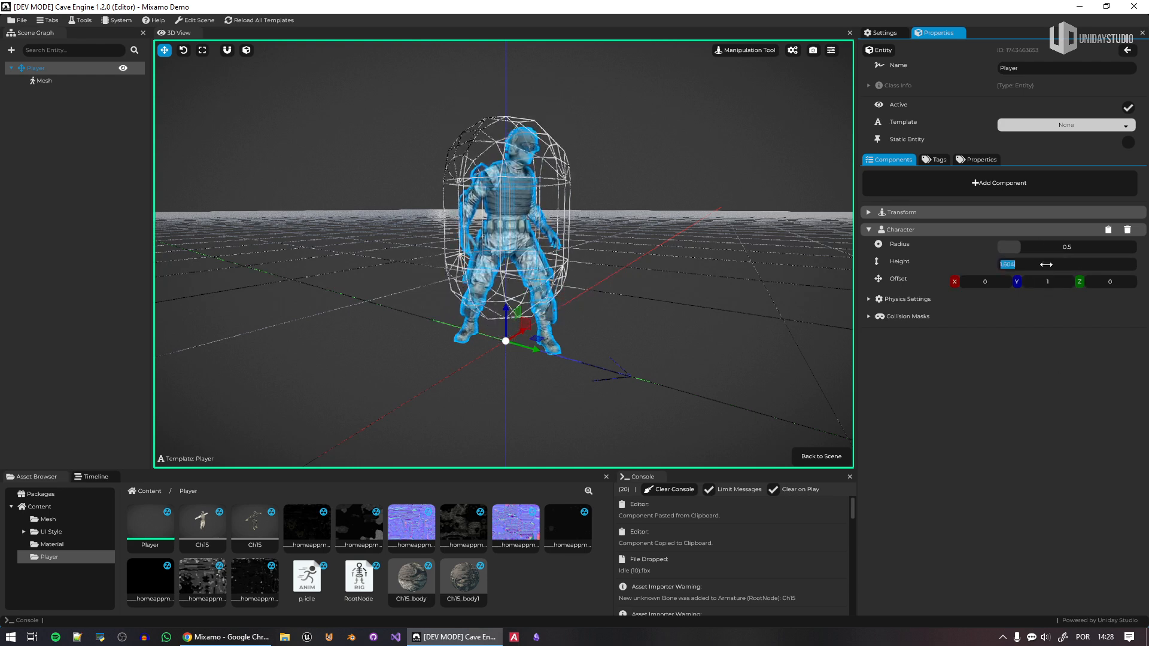
{"action": "type", "text": "1.5"}
{"action": "type", "text": "1.8"}
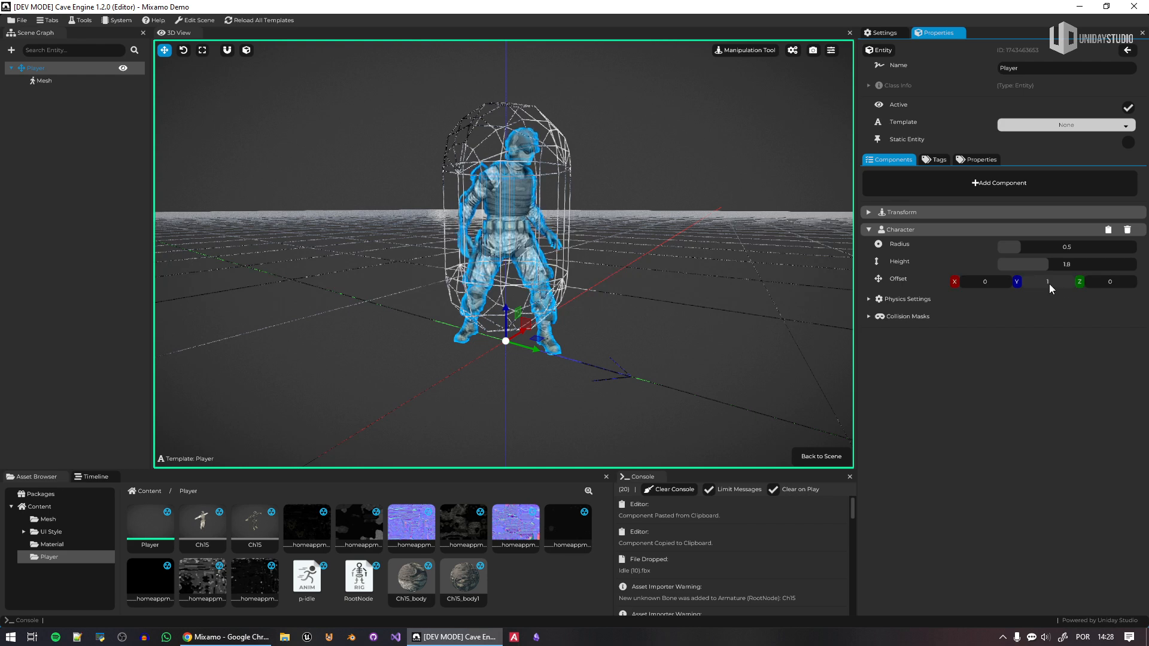
{"action": "type", "text": "0.9"}
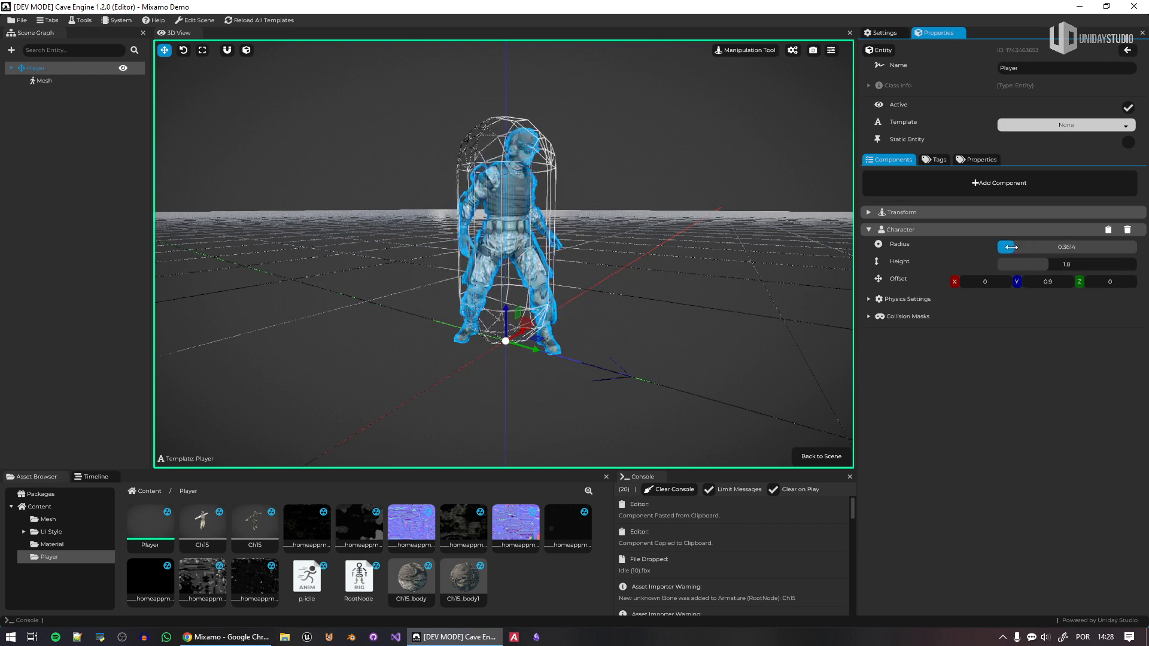
{"action": "left_click", "coordinate": [518, 159]}
Step: Check the collision capsule's fit around the soldier, and turn off the debug physics drawing
{"action": "mouse_move", "coordinate": [603, 233]}
{"action": "right_mouse_down"}
{"action": "mouse_move", "coordinate": [619, 174]}
{"action": "mouse_move", "coordinate": [609, 231]}
{"action": "right_mouse_up"}
{"action": "key", "text": "q"}
{"action": "key", "text": "w"}
{"action": "key", "text": "e"}
{"action": "key", "text": "s"}
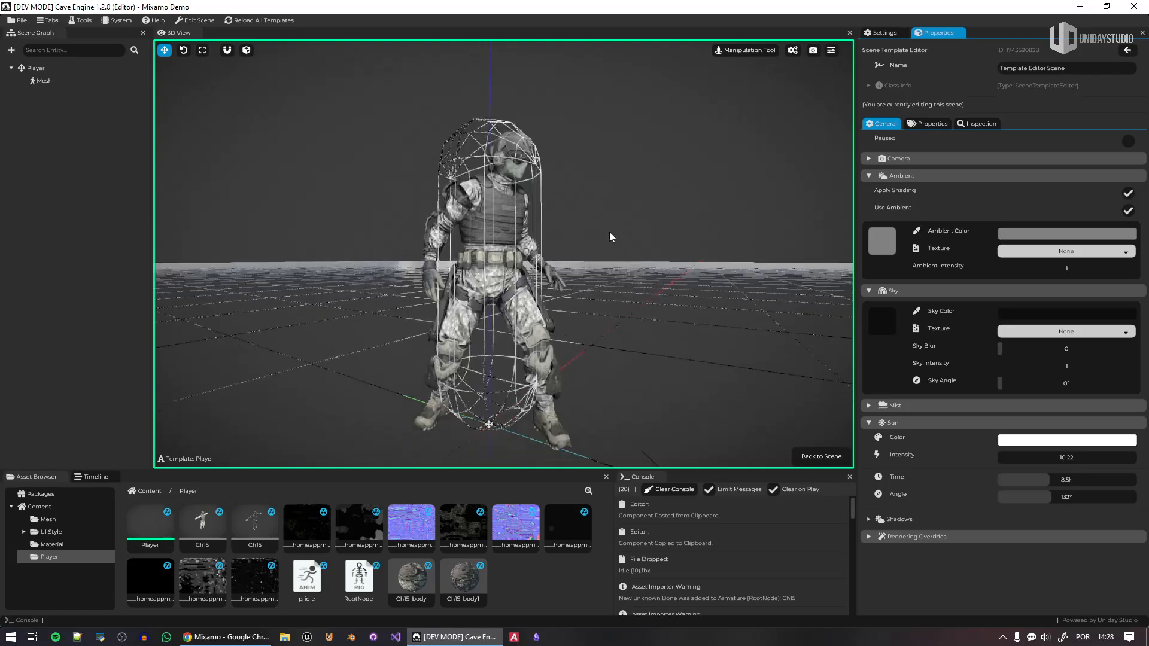
{"action": "left_click", "coordinate": [607, 231]}
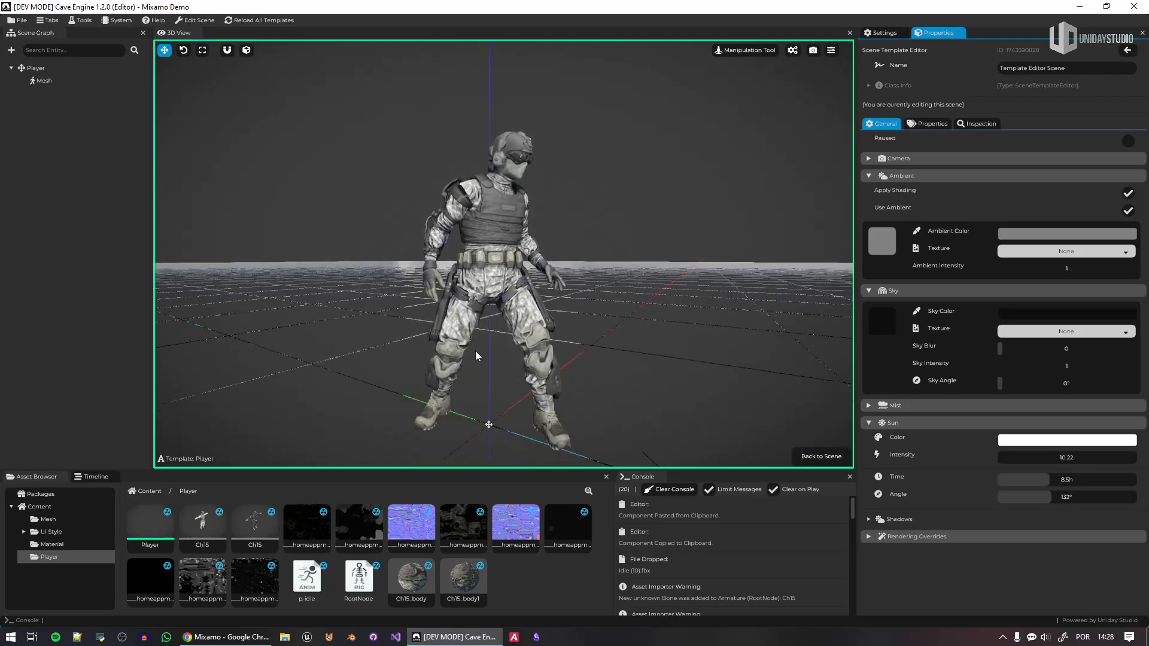
Step: Return to the main scene, place a Player template instance behind the cube on the plane, and save the project
{"action": "left_click", "coordinate": [835, 457]}
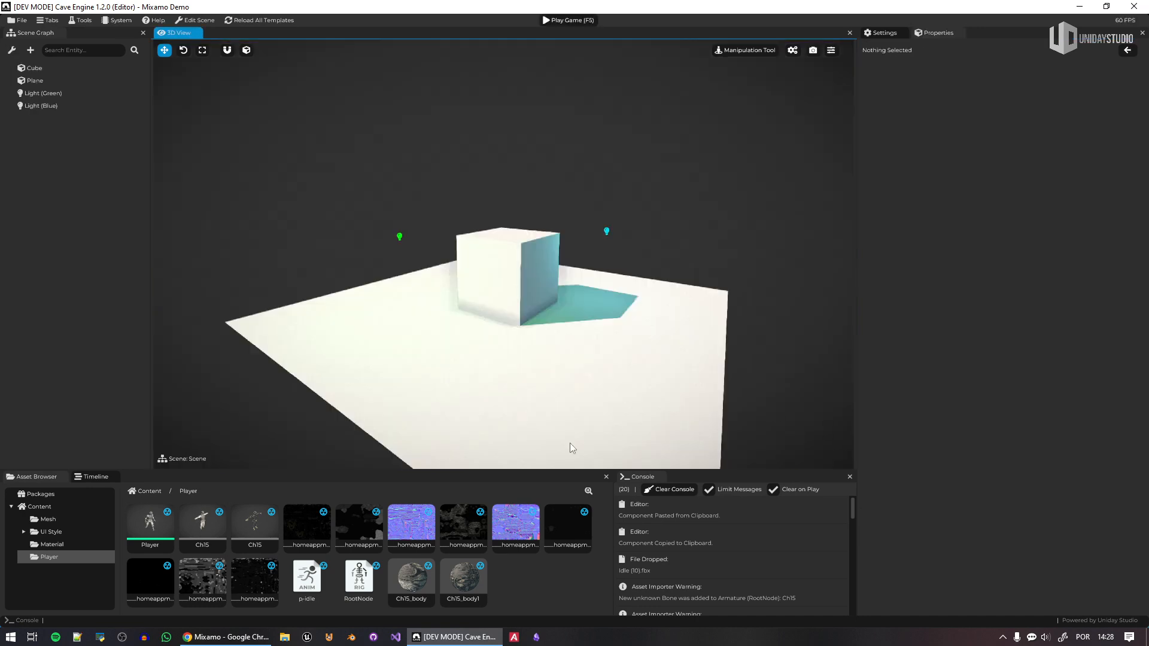
{"action": "left_click_drag", "start_coordinate": [152, 527], "coordinate": [436, 282]}
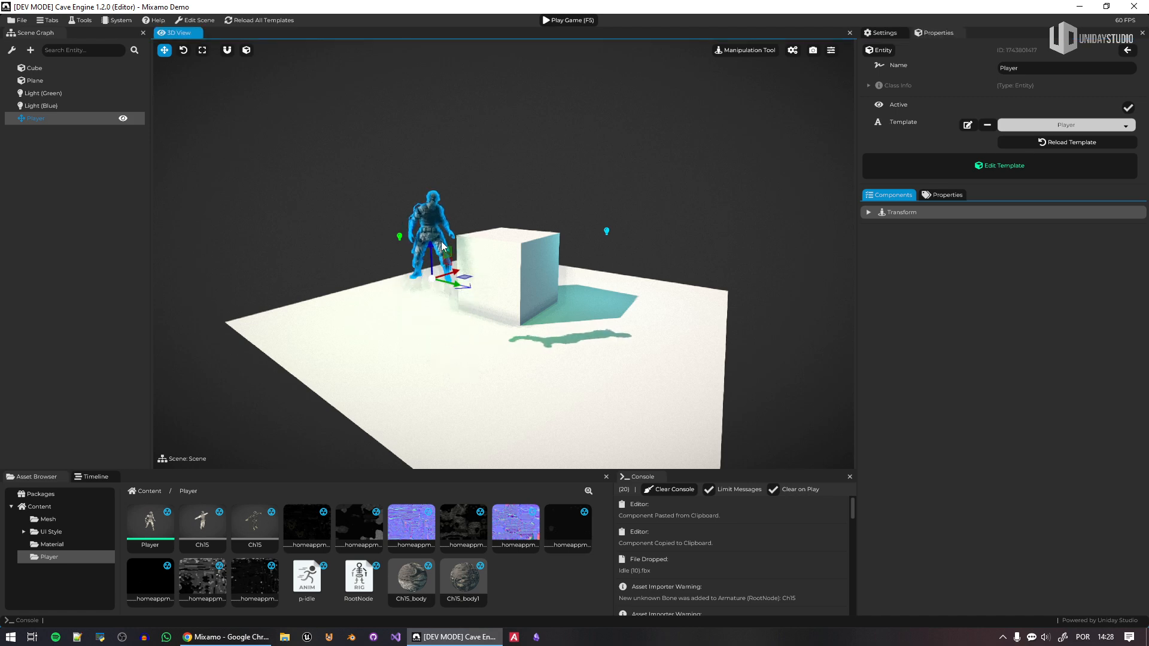
{"action": "left_click", "coordinate": [548, 240]}
{"action": "key", "text": "w"}
{"action": "right_click_drag", "start_coordinate": [547, 219], "coordinate": [541, 211]}
{"action": "key", "text": "ctrl+s"}
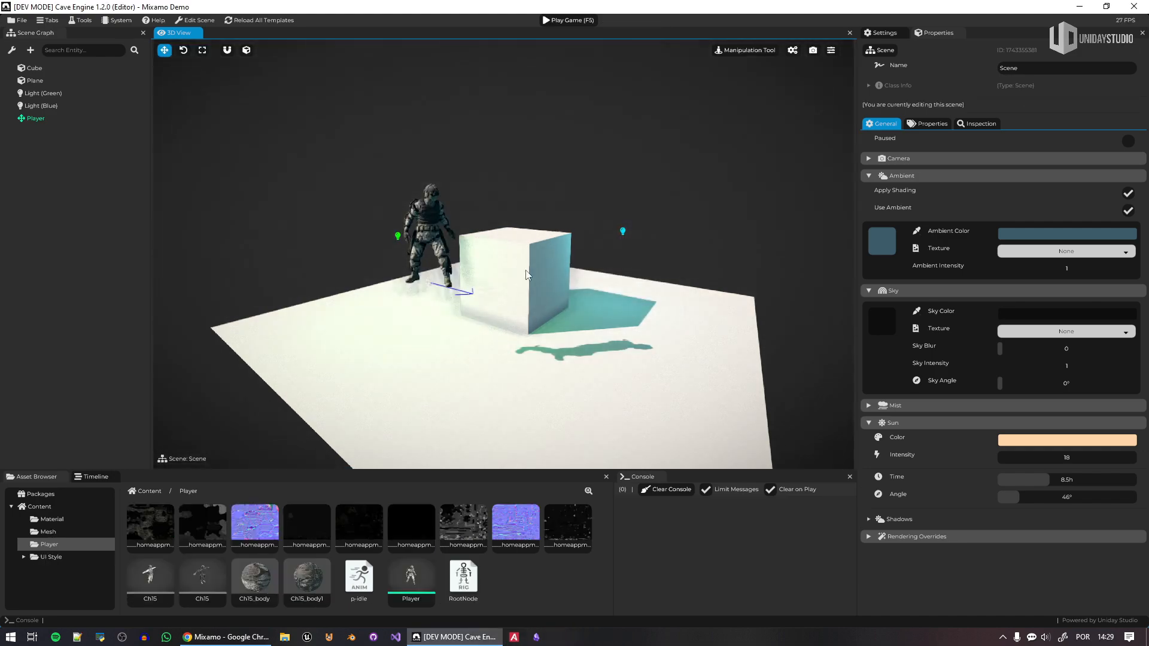
Step: Reposition the Player entity onto the open area of the plane in front of the cube
{"action": "left_click", "coordinate": [446, 404], "text": "ctrl"}
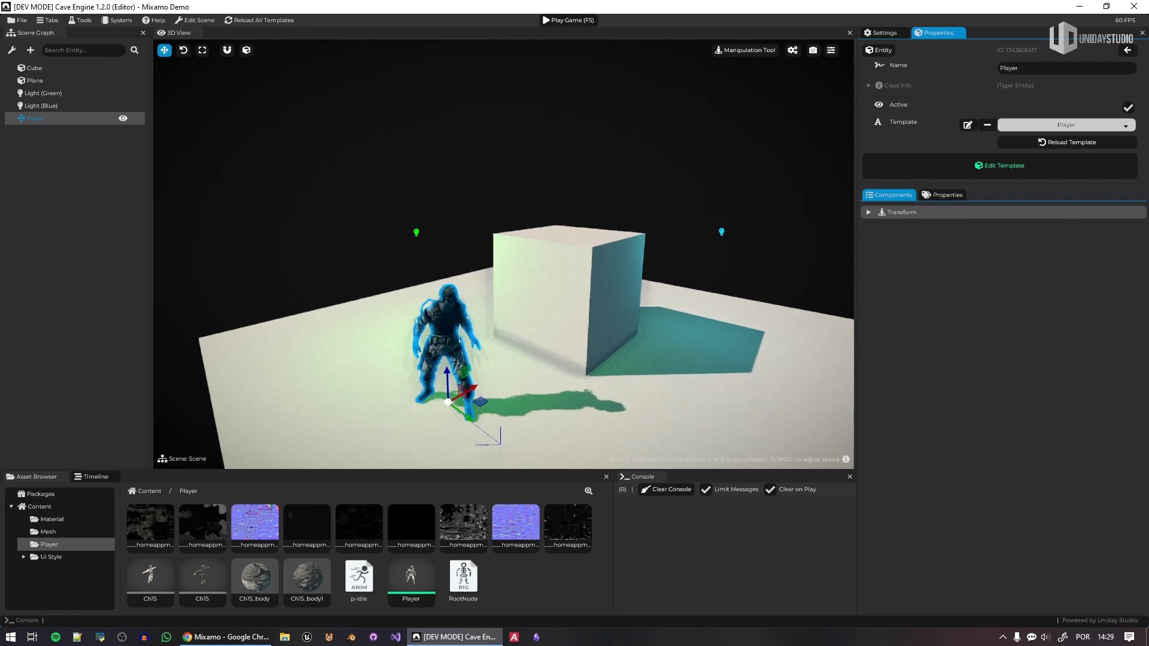
{"action": "key", "text": "a"}
{"action": "key", "text": "w"}
{"action": "mouse_move", "coordinate": [512, 316]}
{"action": "right_mouse_down"}
{"action": "mouse_move", "coordinate": [467, 335]}
{"action": "mouse_move", "coordinate": [512, 315]}
{"action": "right_mouse_up"}
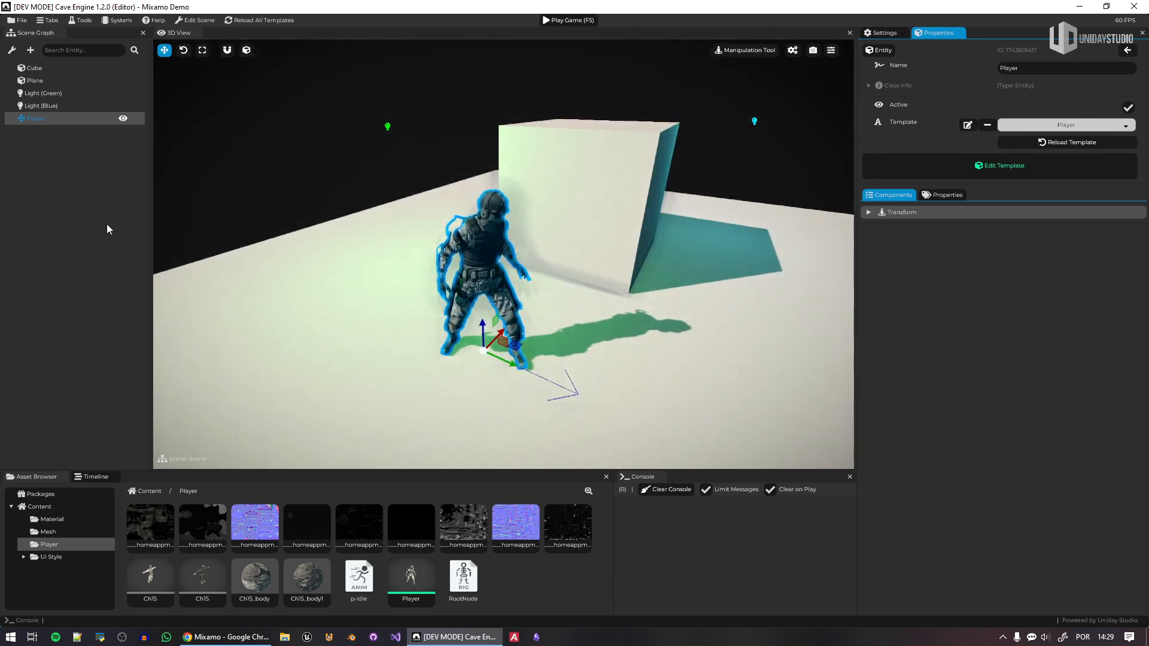
{"action": "left_click", "coordinate": [474, 130]}
Step: Delete the Light (Green) and Light (Blue) entities from the scene
{"action": "right_click_drag", "start_coordinate": [569, 300], "coordinate": [538, 296]}
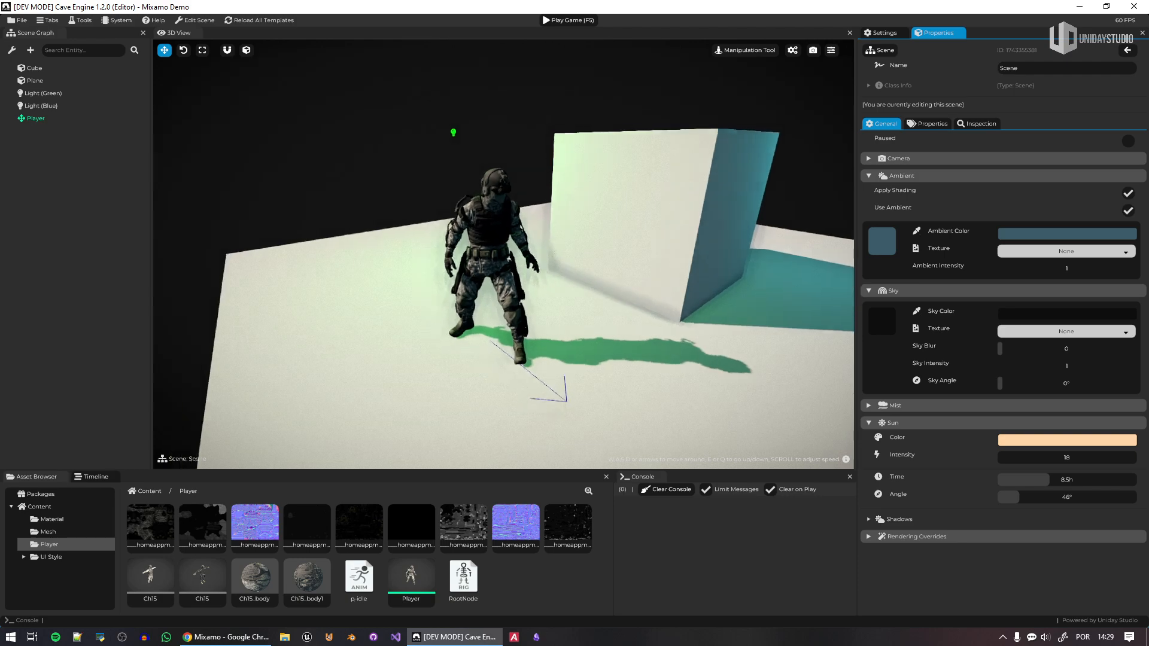
{"action": "left_click", "coordinate": [453, 133]}
{"action": "key", "text": "Delete"}
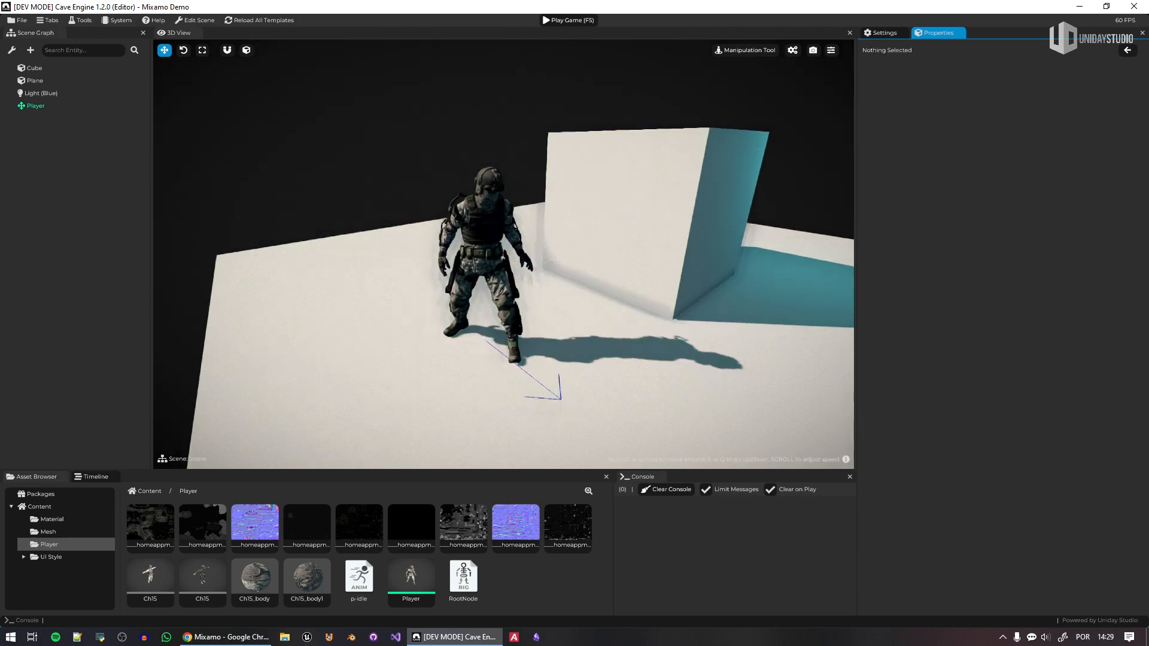
{"action": "right_click_drag", "start_coordinate": [796, 162], "coordinate": [771, 150]}
{"action": "left_click", "coordinate": [794, 141]}
{"action": "key", "text": "Delete"}
Step: Rotate the Player entity about its vertical axis so the soldier faces the sunlit side, and check its look from the front
{"action": "key", "text": "w"}
{"action": "key", "text": "s"}
{"action": "right_click_drag", "start_coordinate": [532, 239], "coordinate": [544, 286]}
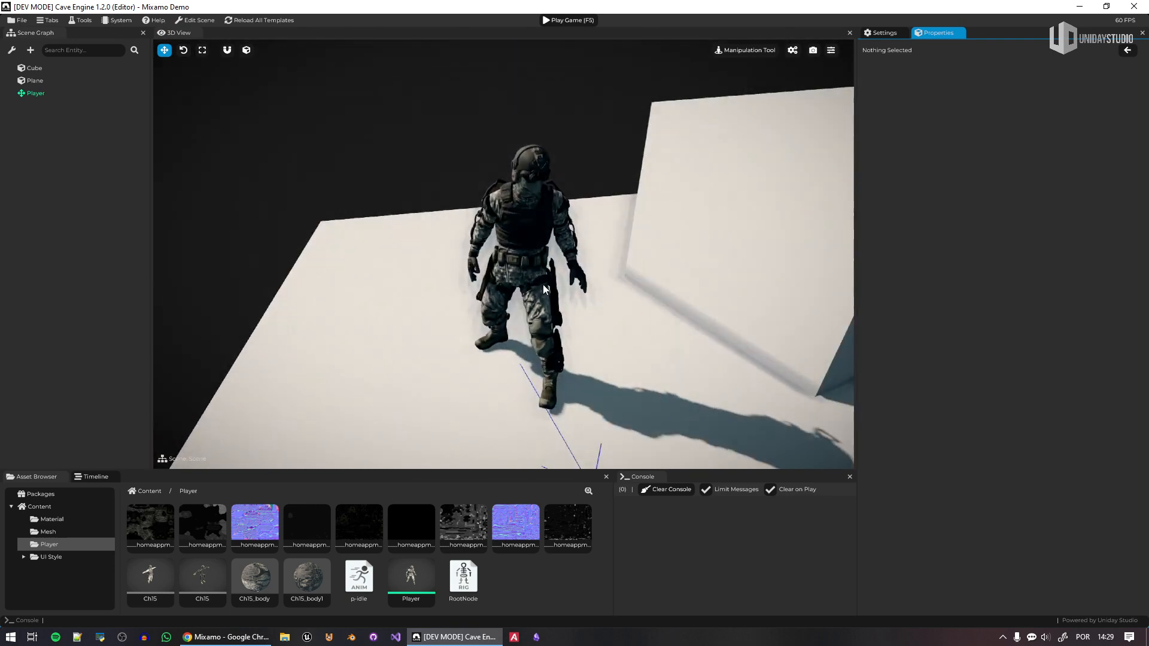
{"action": "left_click", "coordinate": [542, 286]}
{"action": "key", "text": "r"}
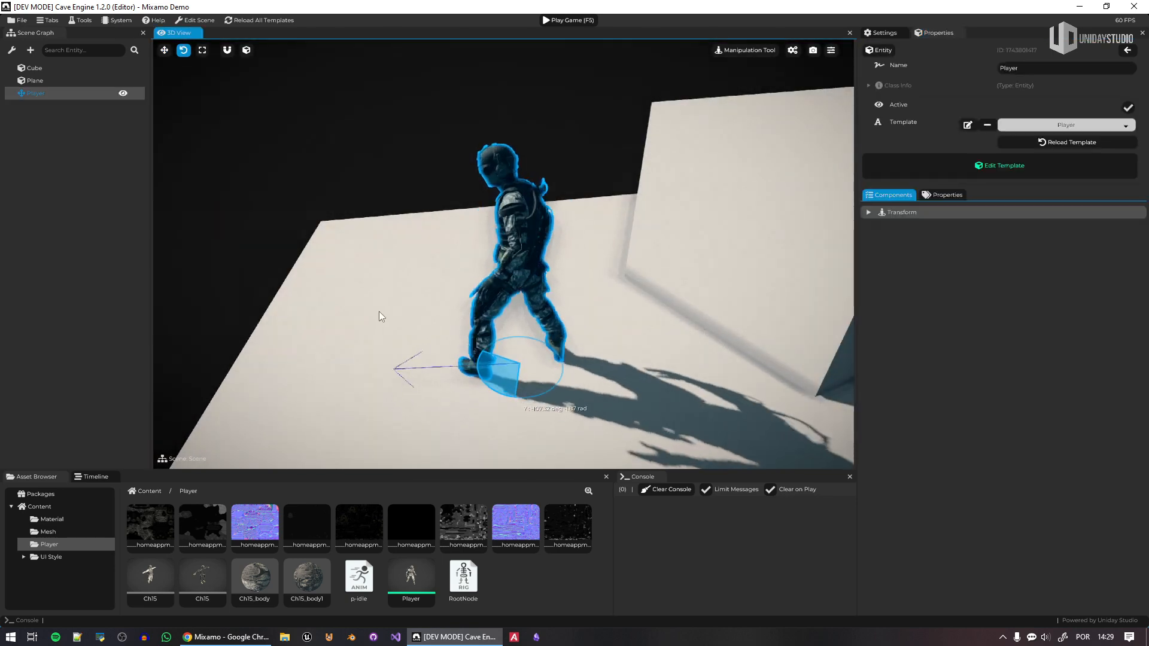
{"action": "left_click_drag", "start_coordinate": [379, 311], "coordinate": [381, 293]}
{"action": "left_click", "coordinate": [392, 135]}
{"action": "key", "text": "a"}
{"action": "right_click_drag", "start_coordinate": [393, 135], "coordinate": [526, 144]}
{"action": "key", "text": "w"}
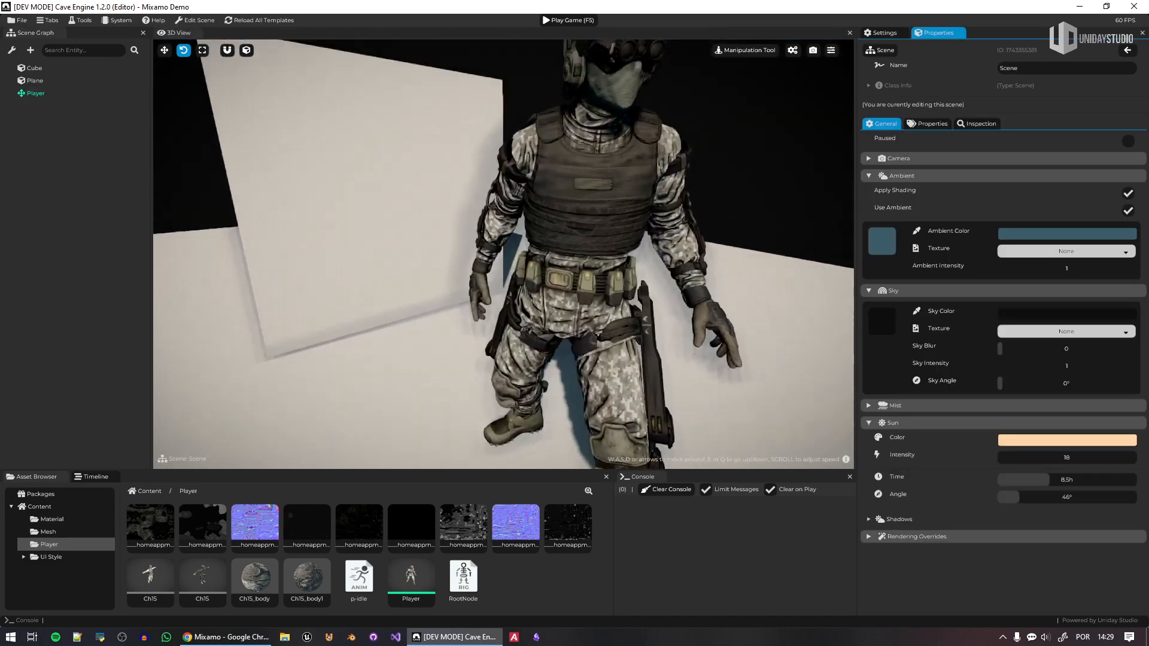
{"action": "key", "text": "s"}
{"action": "right_click_drag", "start_coordinate": [395, 287], "coordinate": [402, 285]}
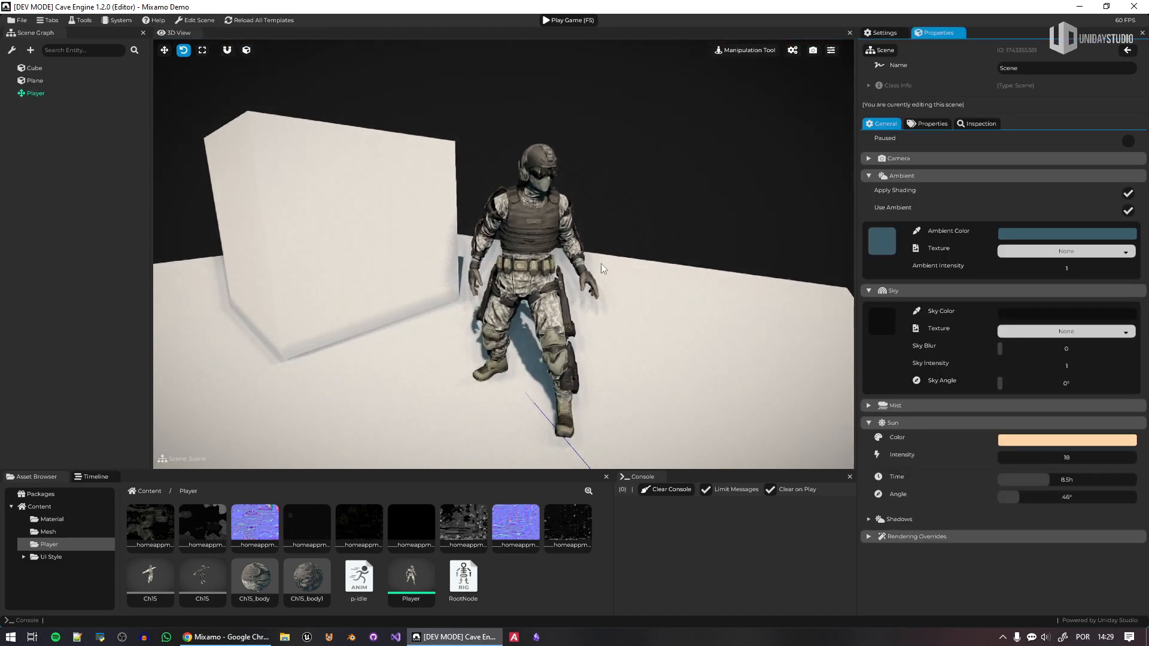
Step: Switch to Mixamo in the browser and search the animations for "walk"
{"action": "left_click", "coordinate": [233, 639]}
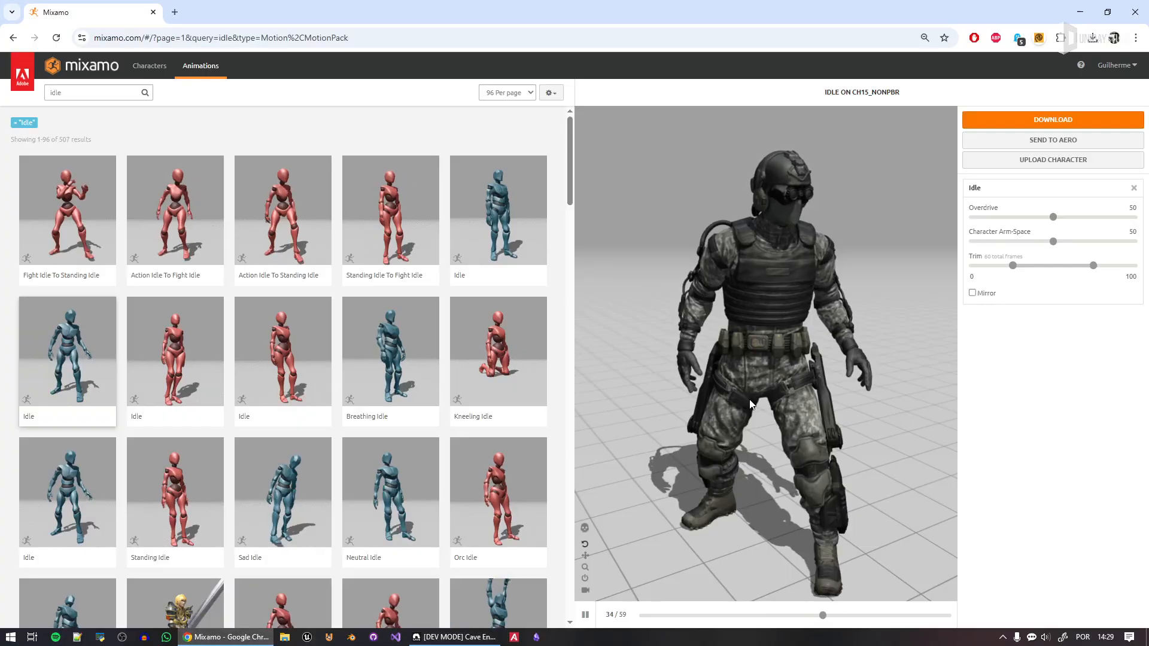
{"action": "left_click", "coordinate": [64, 87]}
{"action": "key", "text": "Return"}
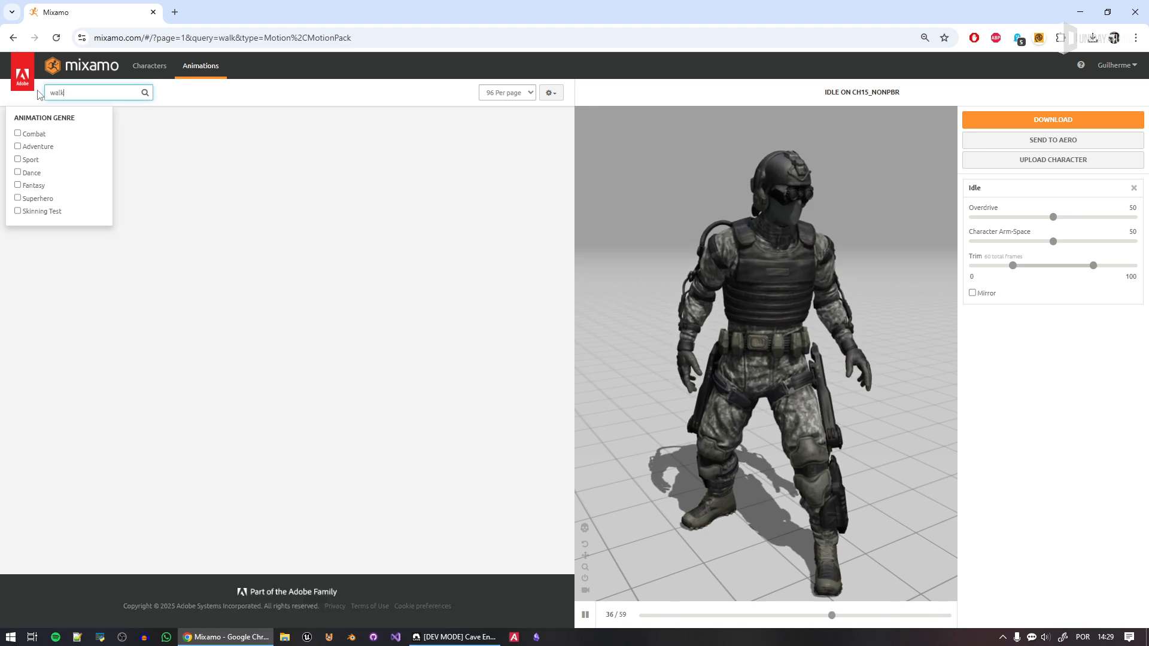
{"action": "left_click", "coordinate": [299, 106]}
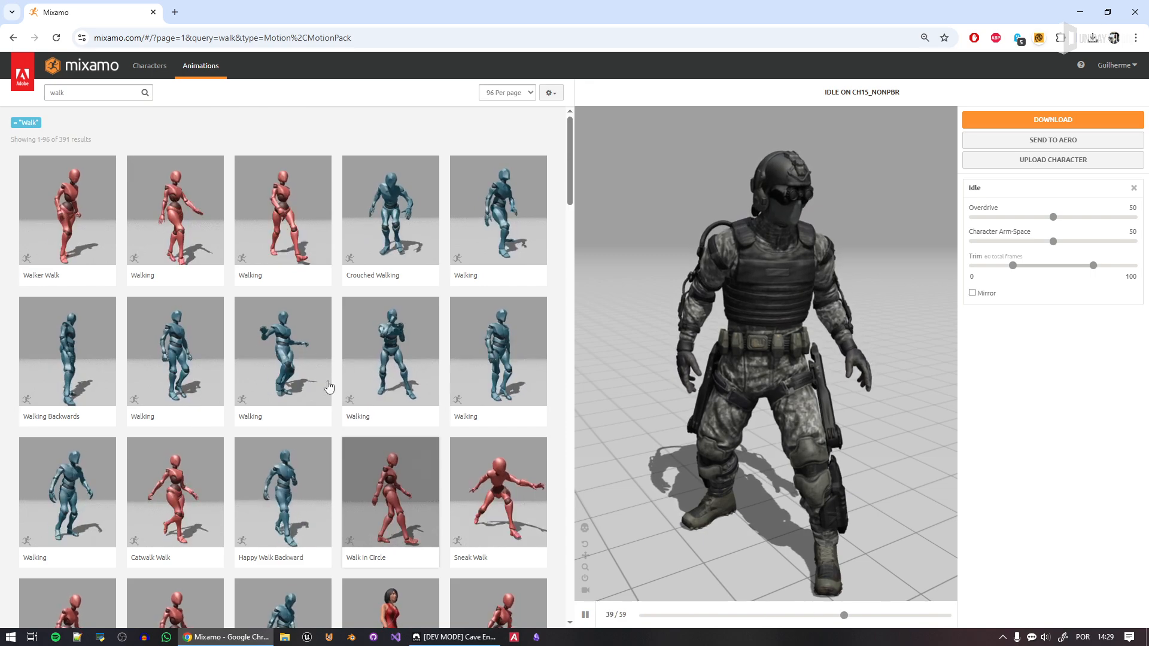
Step: Preview two of the second-row Walking animations on the soldier, viewing the last one from behind
{"action": "left_click", "coordinate": [194, 345]}
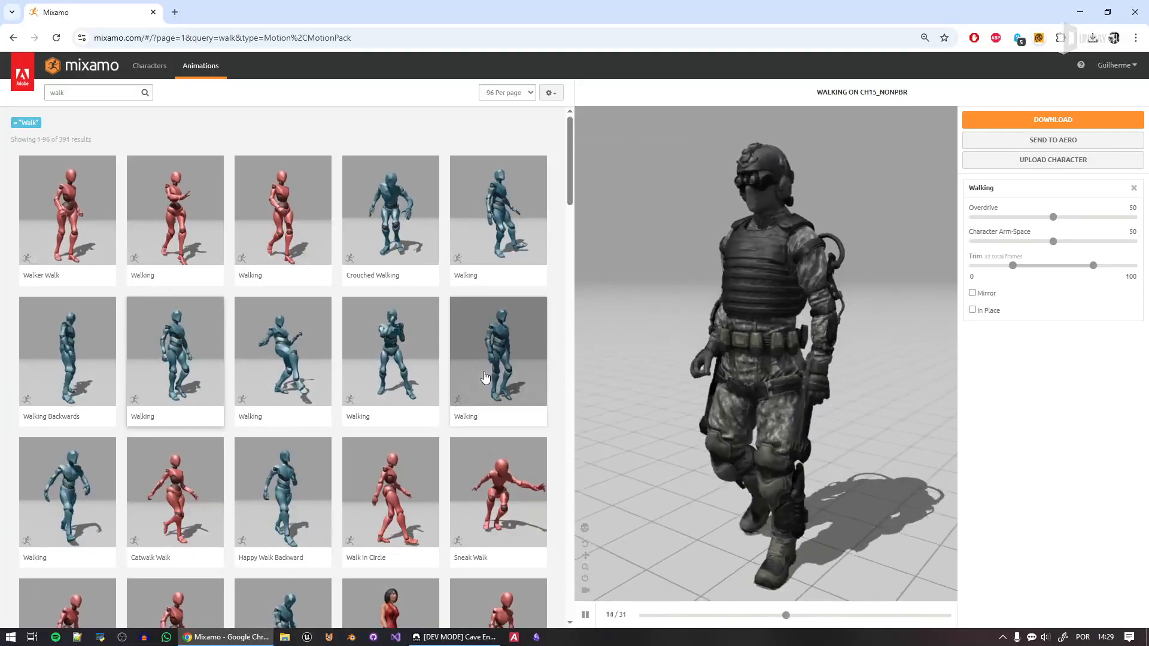
{"action": "left_click", "coordinate": [498, 358]}
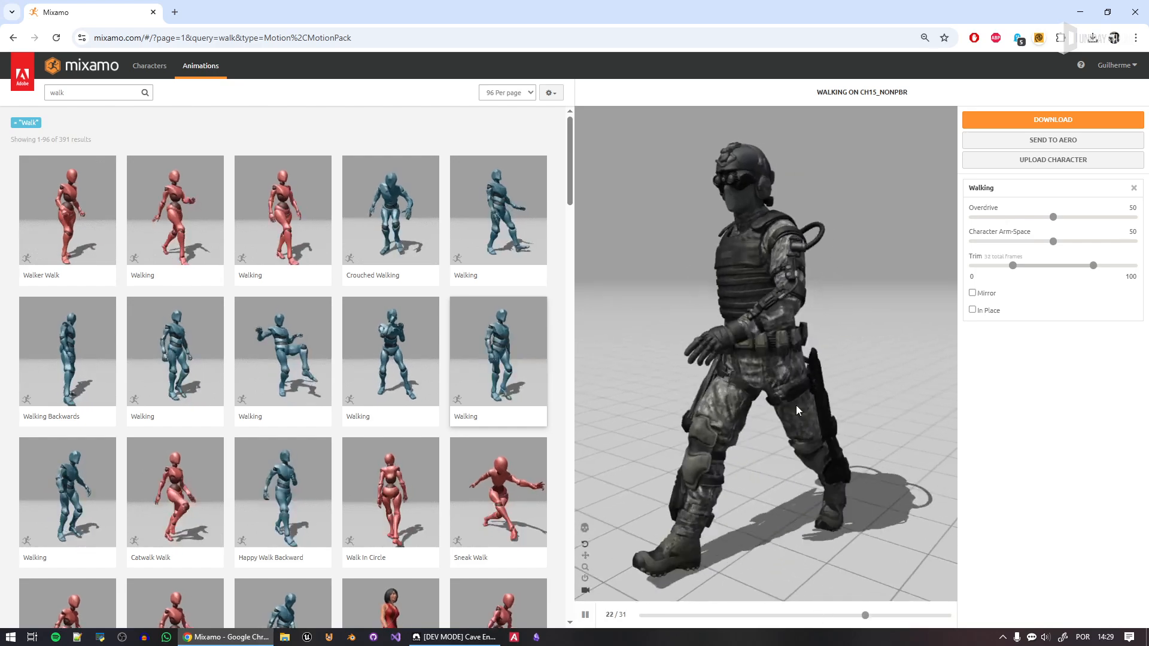
{"action": "left_click_drag", "start_coordinate": [833, 430], "coordinate": [620, 424]}
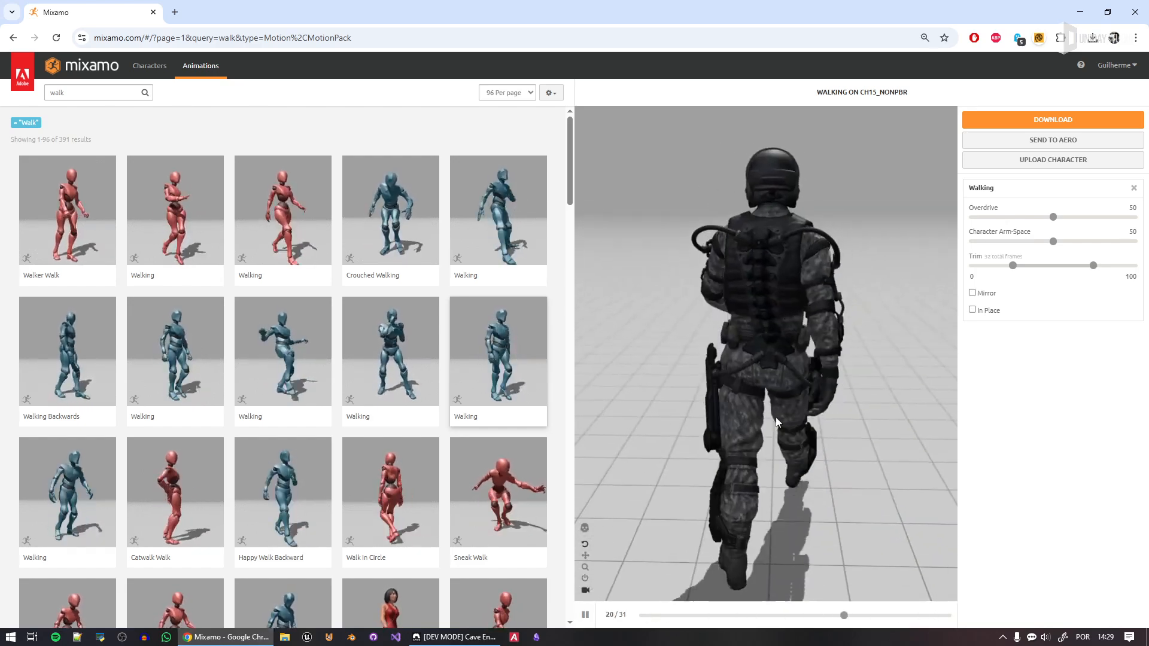
Step: Compare other walk animations on the soldier, including Walk With Briefcase, another Walking and Brutal To Happy Walking
{"action": "scroll", "coordinate": [490, 409], "scroll_direction": "down", "scroll_amount": 2}
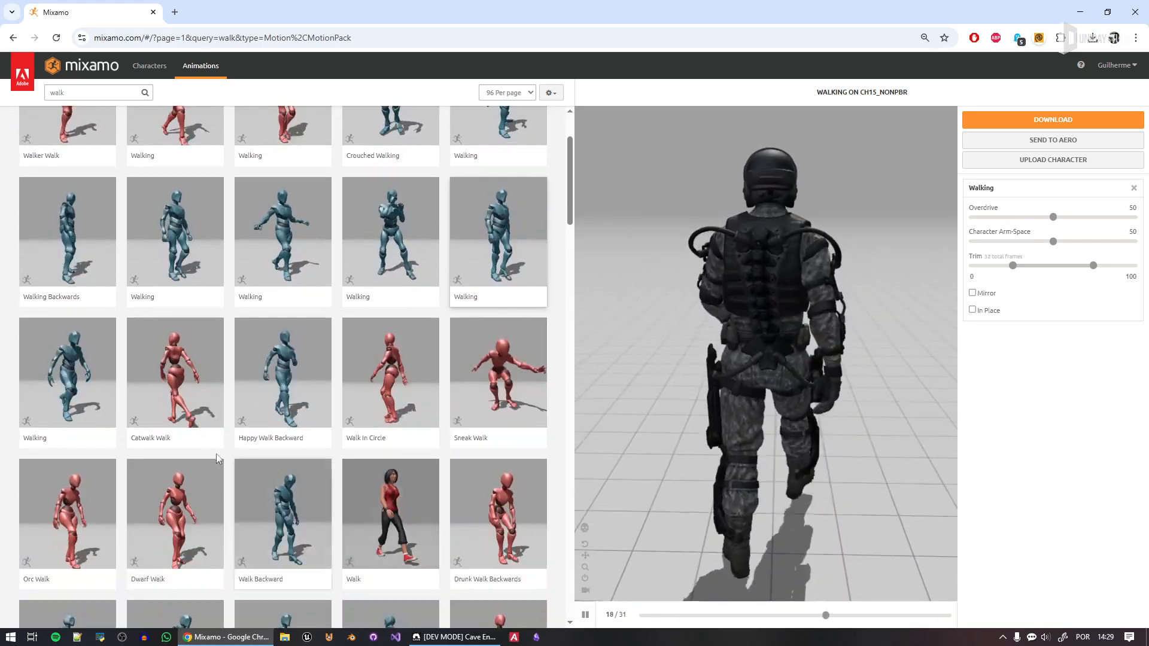
{"action": "scroll", "coordinate": [367, 436], "scroll_direction": "down", "scroll_amount": 5}
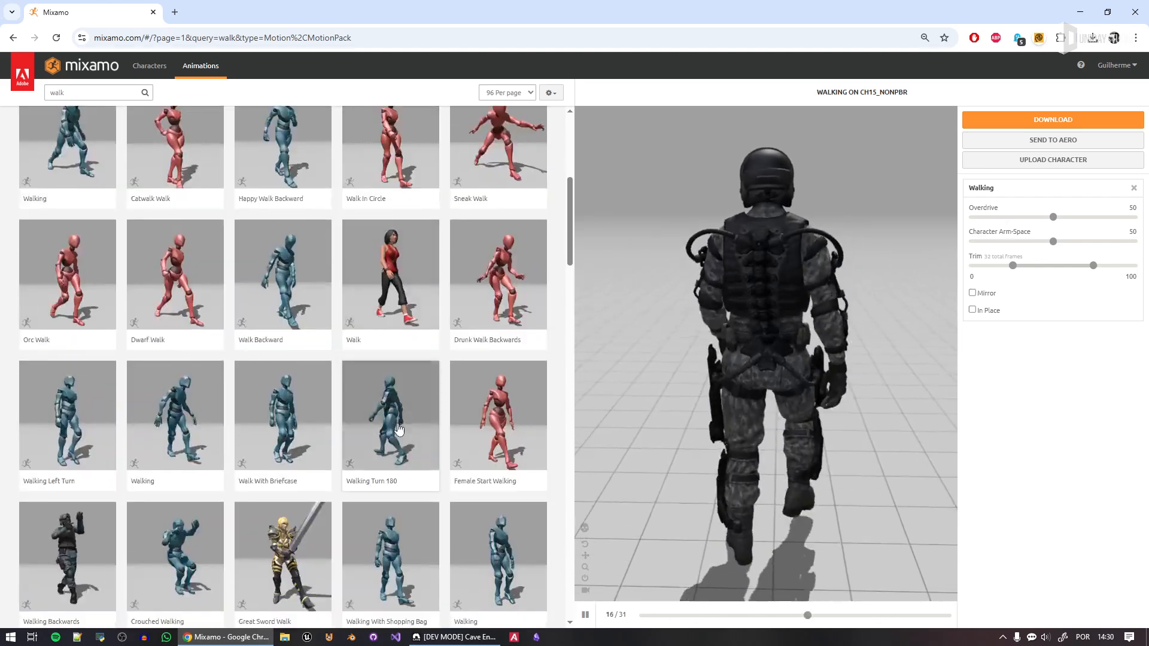
{"action": "scroll", "coordinate": [335, 496], "scroll_direction": "up", "scroll_amount": 1}
{"action": "left_click", "coordinate": [297, 429]}
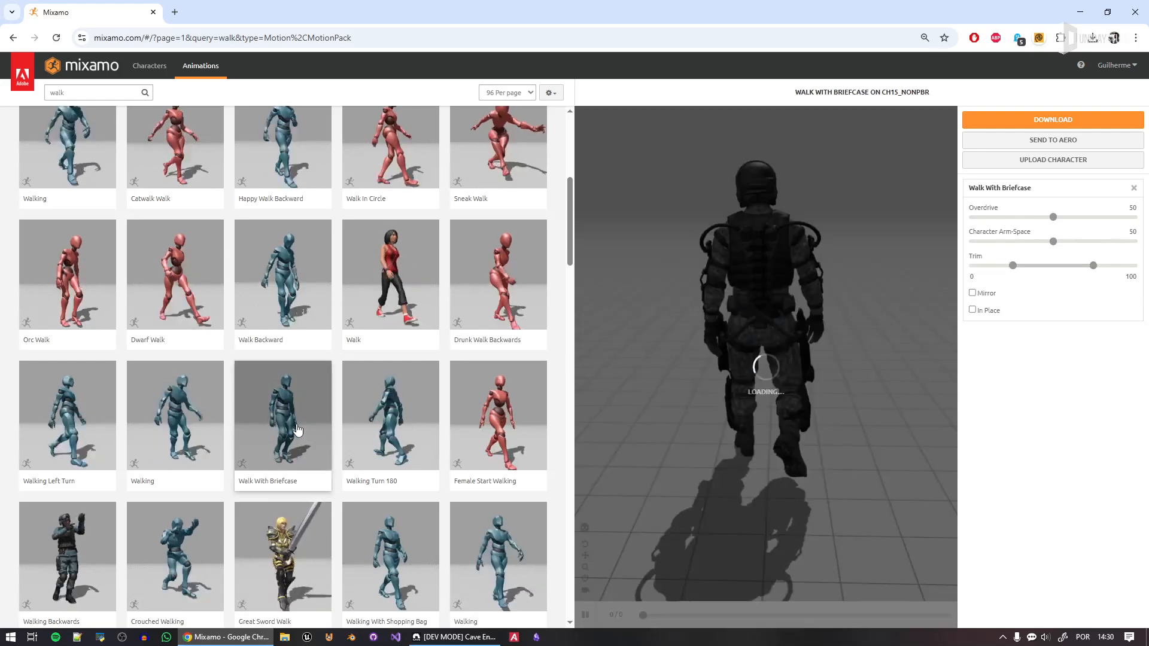
{"action": "scroll", "coordinate": [492, 441], "scroll_direction": "down", "scroll_amount": 2}
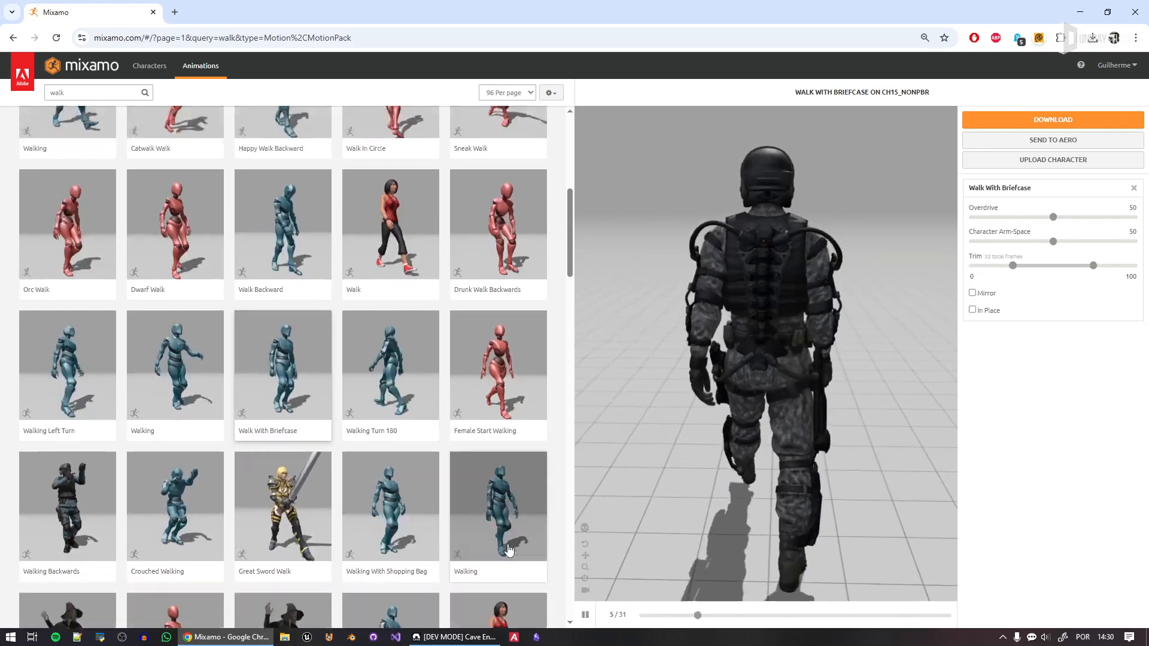
{"action": "left_click", "coordinate": [492, 441]}
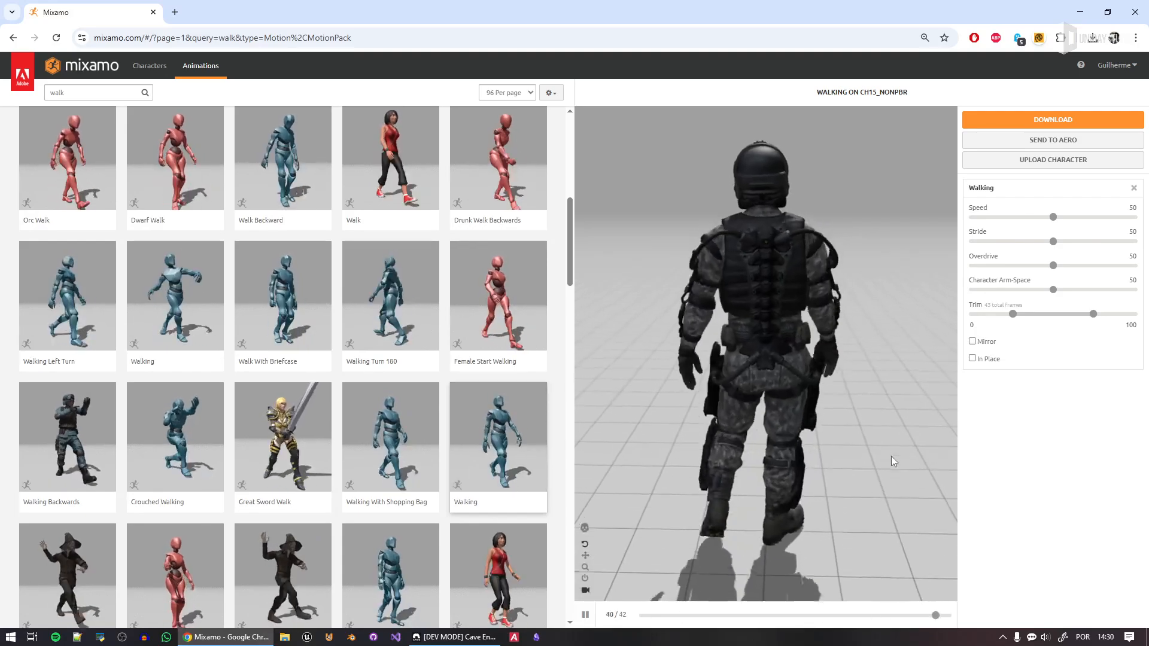
{"action": "scroll", "coordinate": [405, 466], "scroll_direction": "down", "scroll_amount": 1}
{"action": "scroll", "coordinate": [405, 465], "scroll_direction": "down", "scroll_amount": 3}
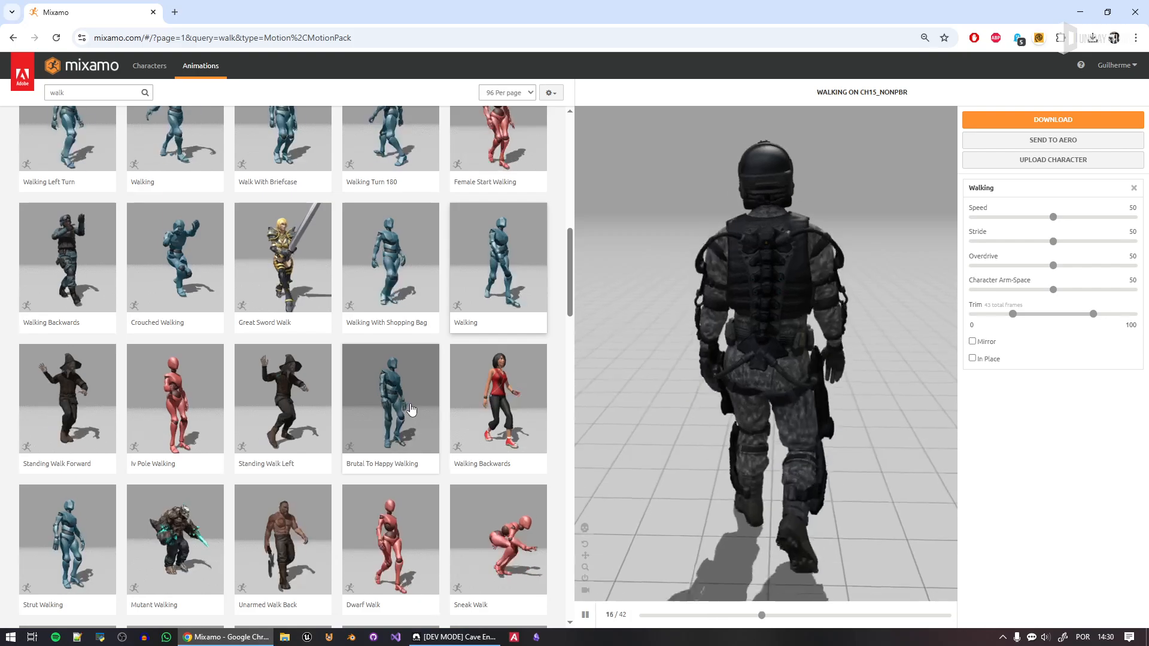
{"action": "left_click", "coordinate": [410, 410]}
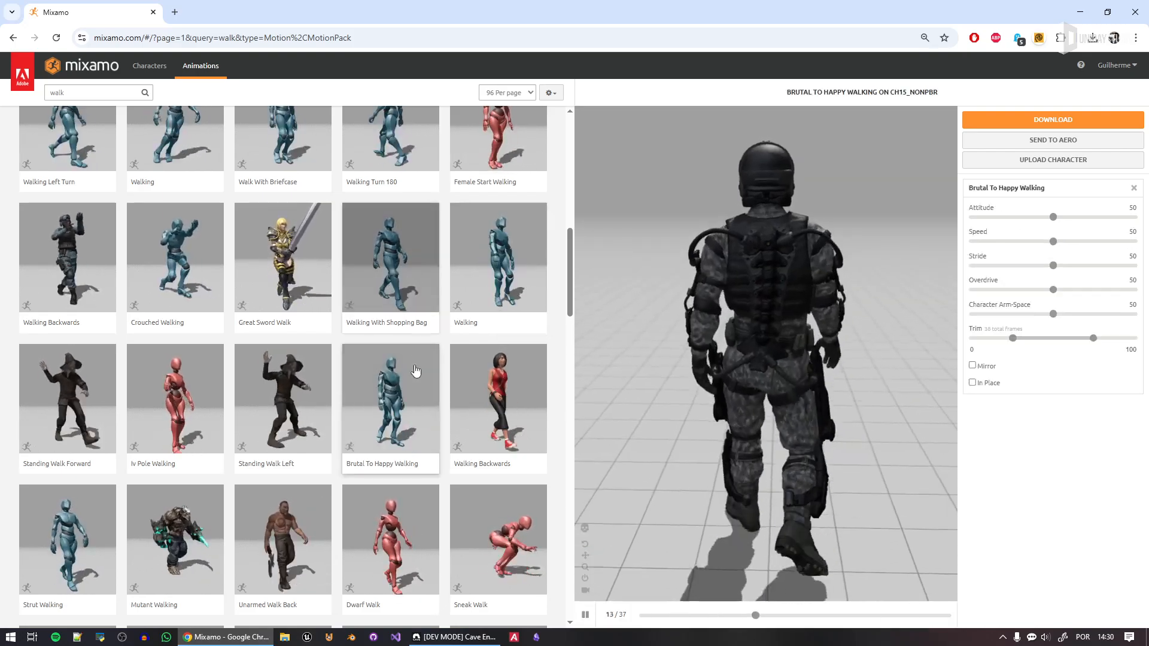
{"action": "scroll", "coordinate": [416, 371], "scroll_direction": "up", "scroll_amount": 5}
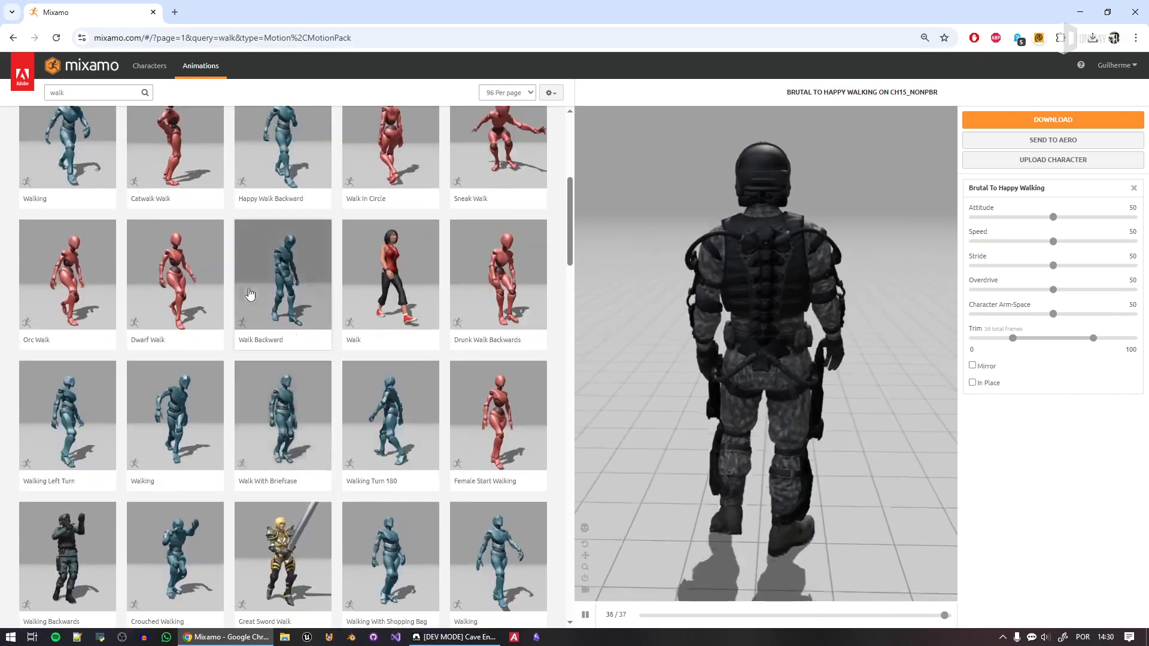
{"action": "scroll", "coordinate": [250, 293], "scroll_direction": "up", "scroll_amount": 6}
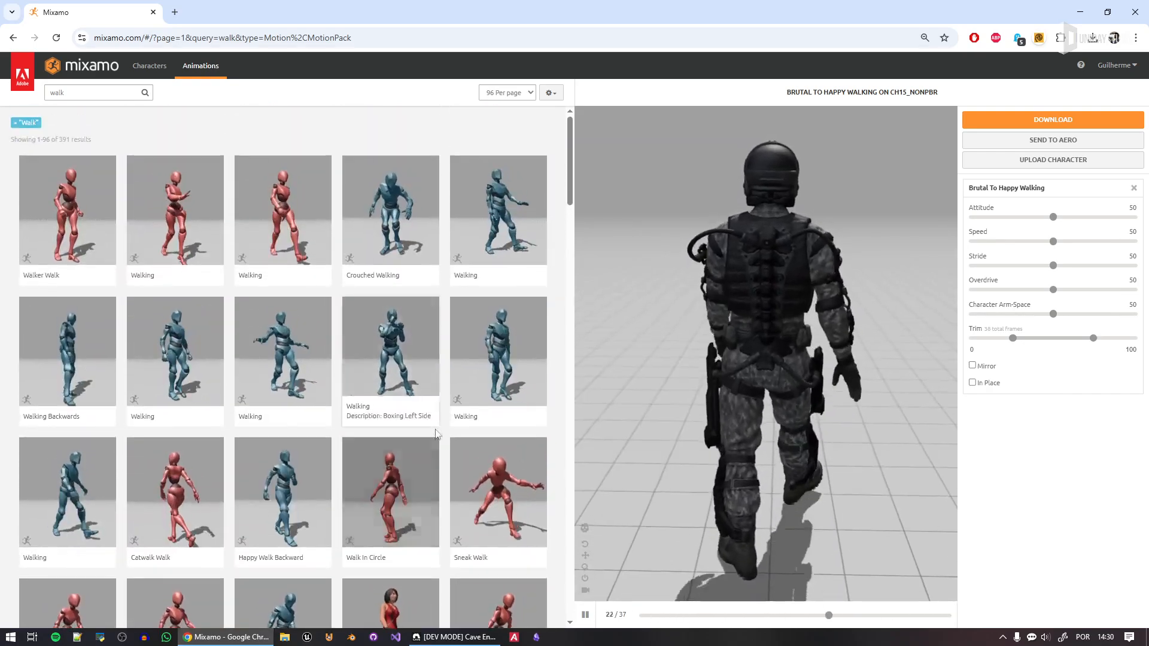
Step: Apply the last Walking animation in the second row of results to the soldier and view it from the front
{"action": "left_click", "coordinate": [527, 367]}
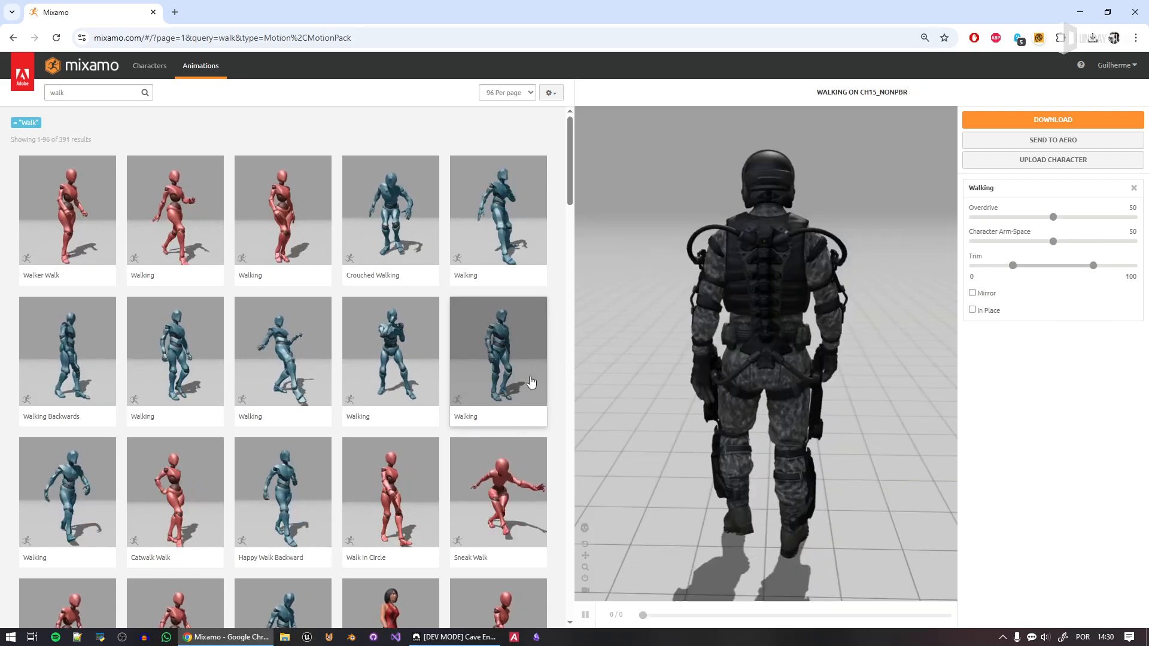
{"action": "left_click_drag", "start_coordinate": [897, 484], "coordinate": [781, 331]}
{"action": "left_click_drag", "start_coordinate": [728, 444], "coordinate": [774, 462]}
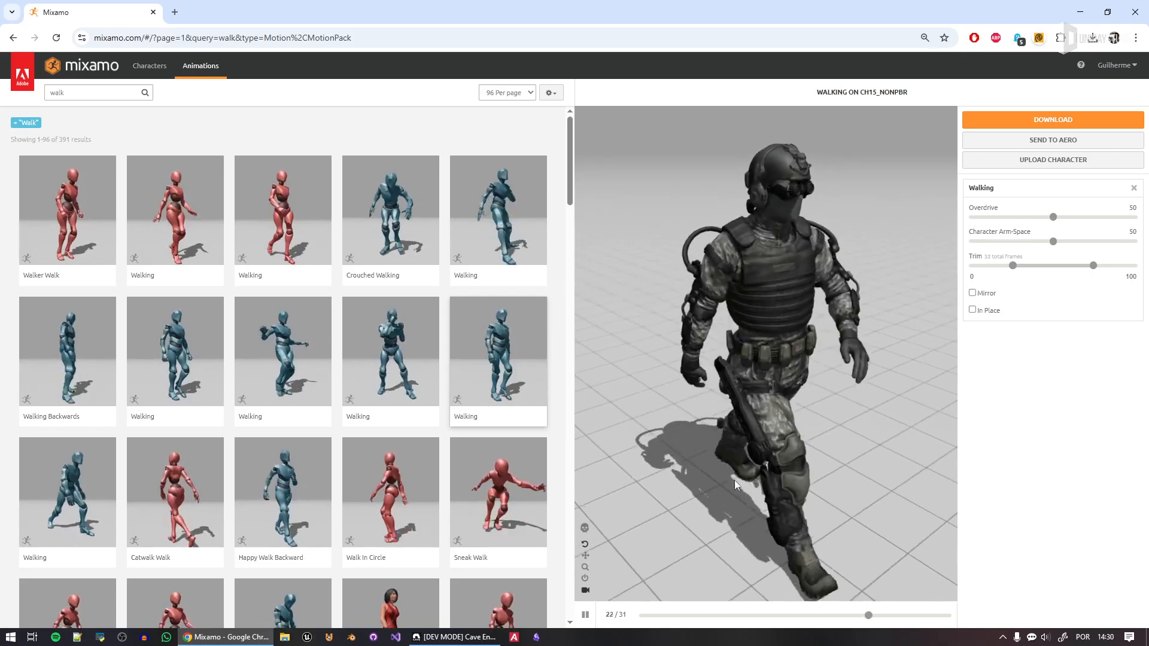
Step: Stop the preview camera from following the soldier, and compare the walk with In Place enabled and disabled
{"action": "left_click", "coordinate": [585, 590]}
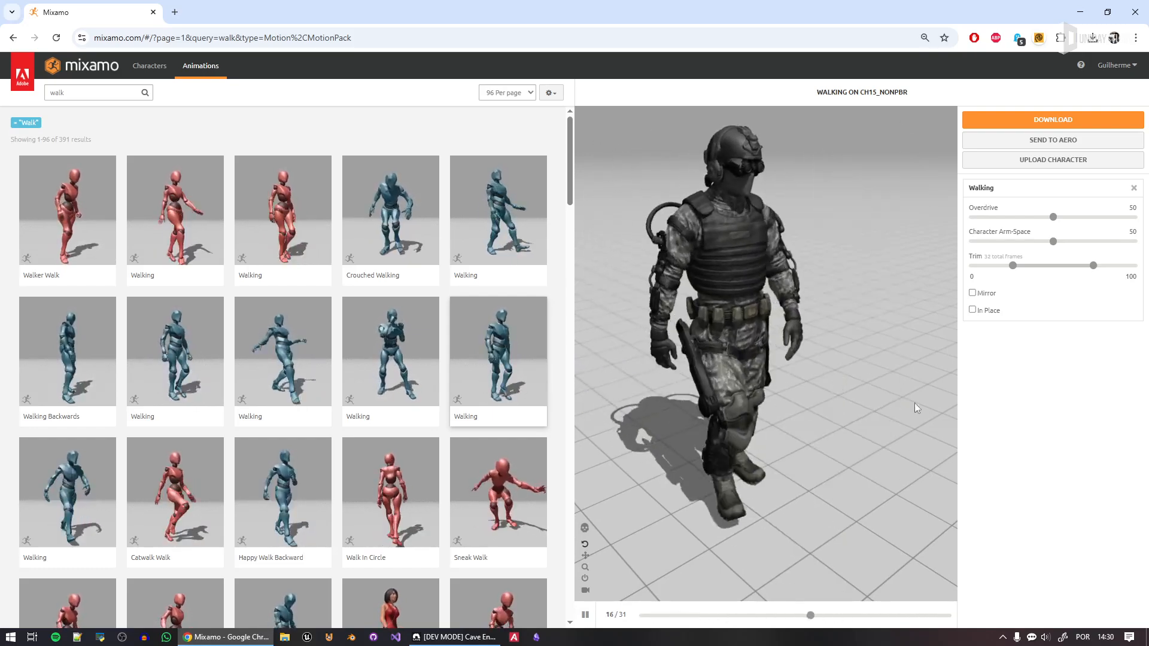
{"action": "left_click", "coordinate": [972, 310]}
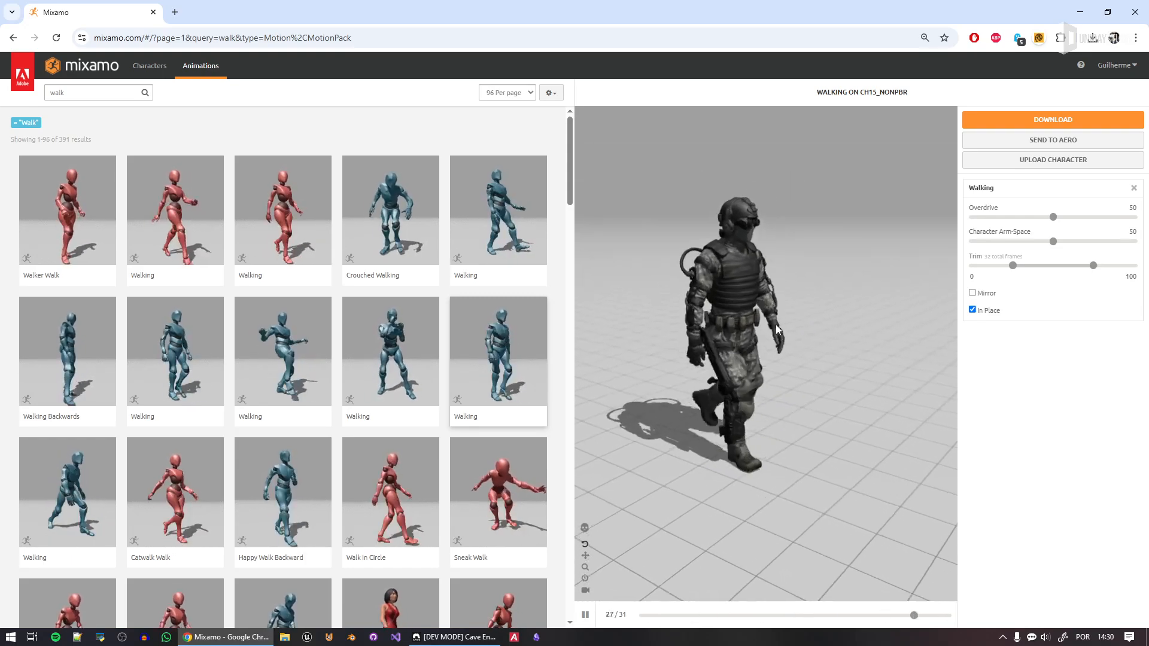
{"action": "left_click", "coordinate": [972, 310]}
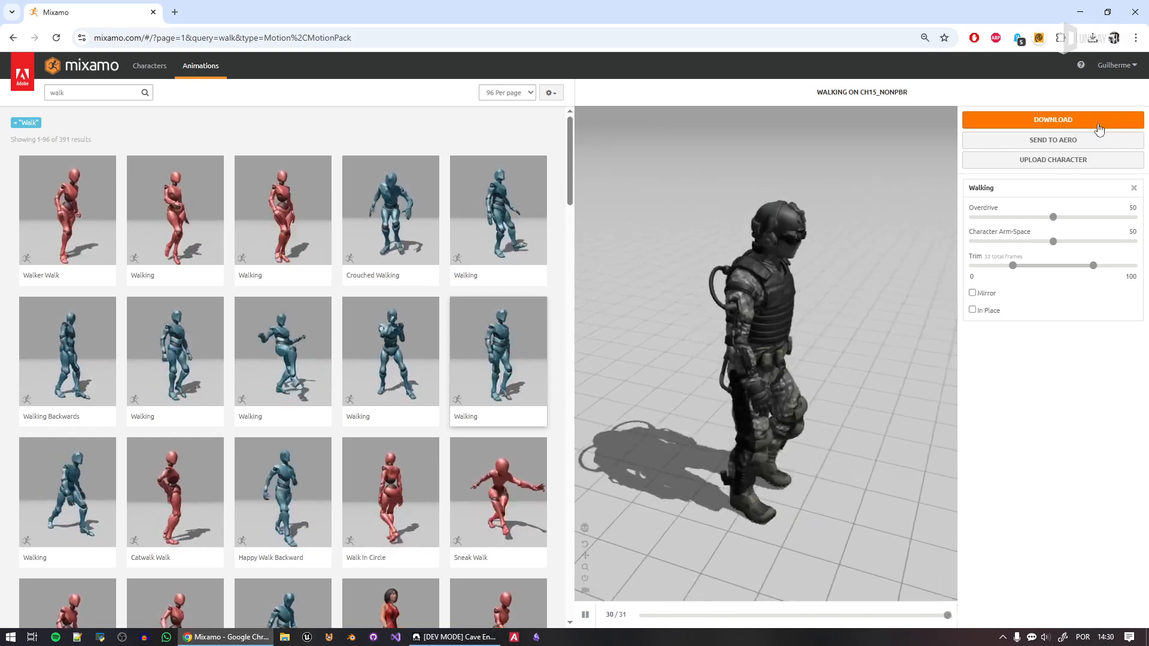
Step: Download the Walking animation as FBX Binary at 30 frames per second, without skin and with no keyframe reduction
{"action": "left_click", "coordinate": [1071, 122]}
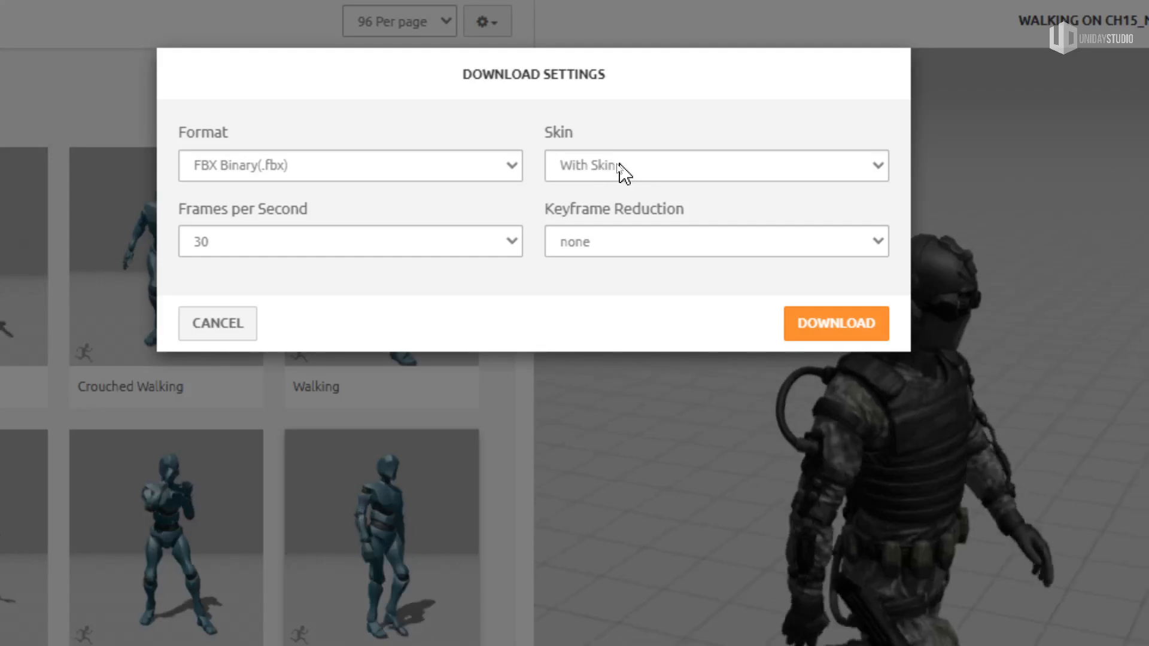
{"action": "left_click", "coordinate": [616, 166]}
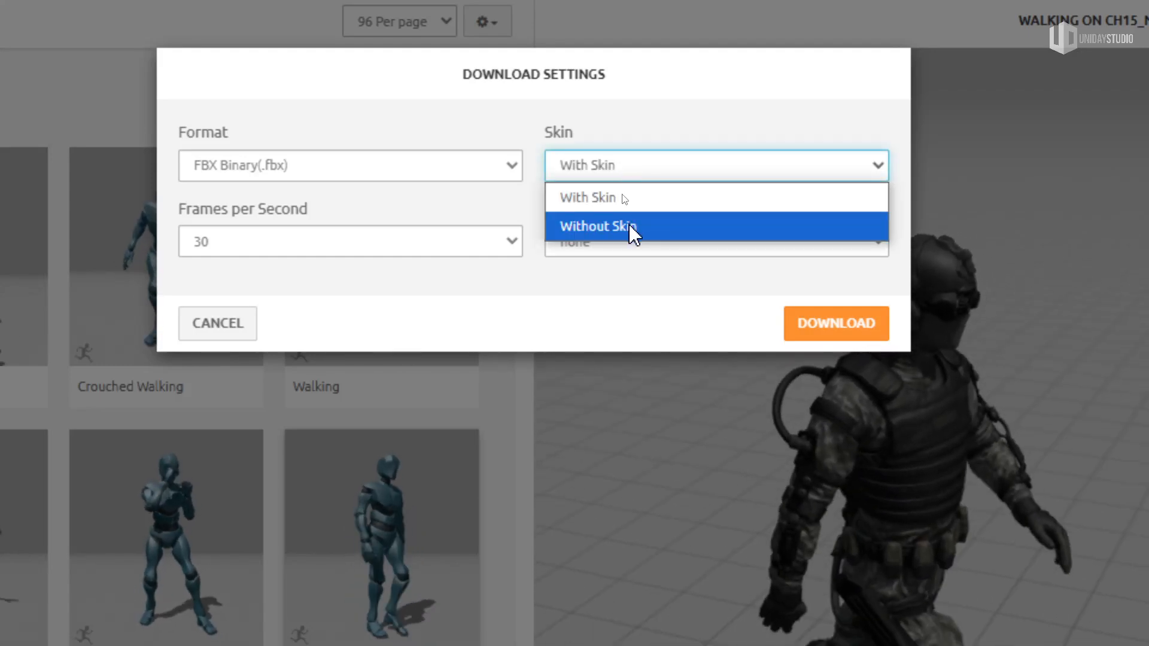
{"action": "left_click", "coordinate": [634, 227]}
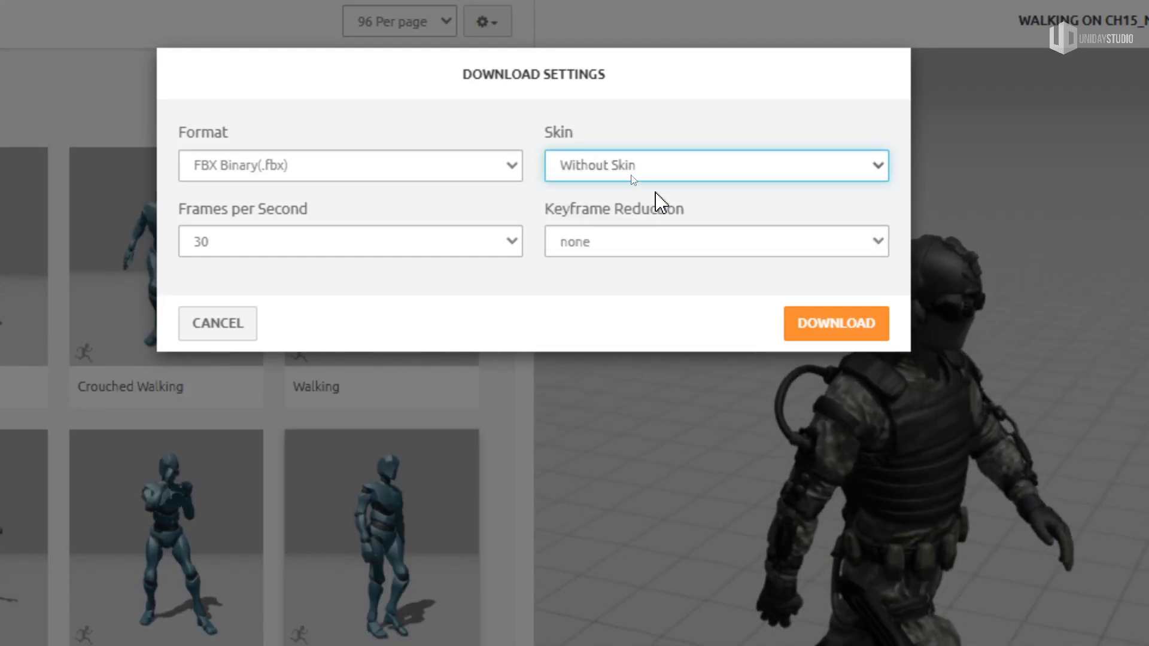
{"action": "left_click", "coordinate": [865, 326]}
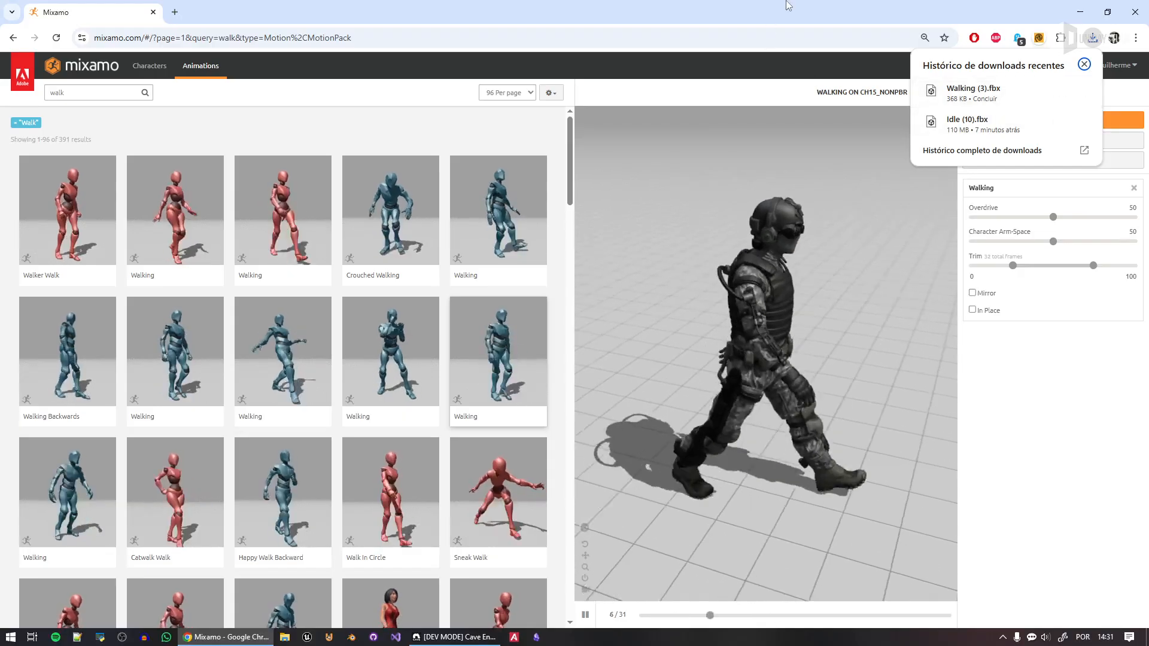
Step: Switch to Cave Engine and bring in Walking (3).fbx, leaving its Entity Template out of the import
{"action": "left_click", "coordinate": [477, 637]}
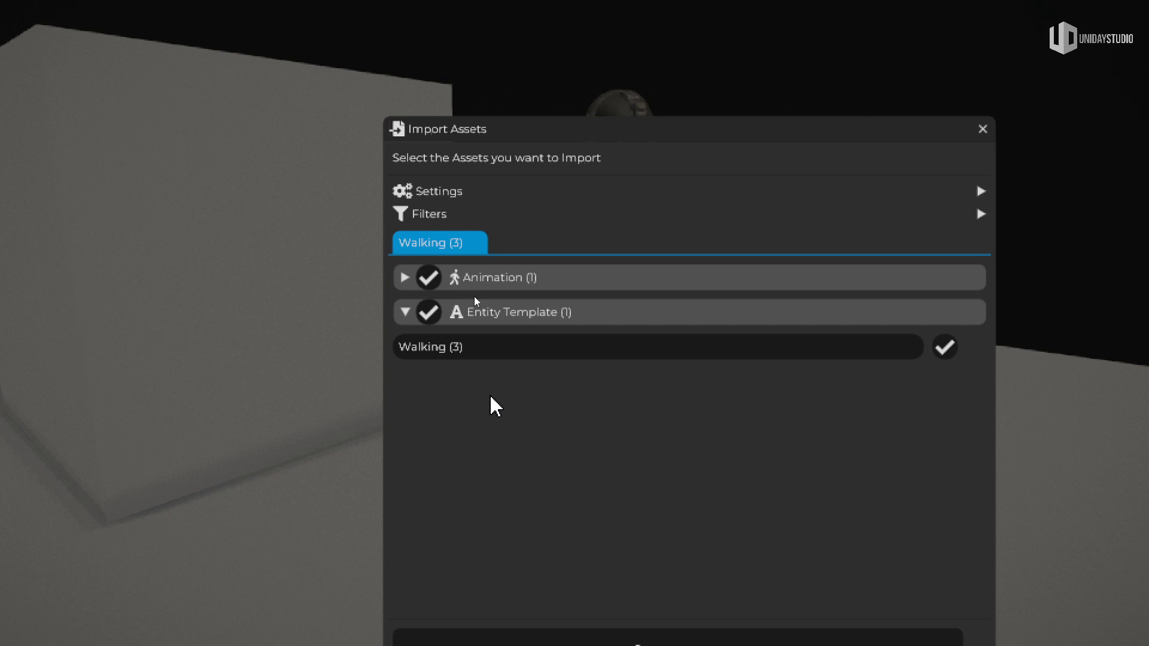
{"action": "left_click", "coordinate": [428, 312]}
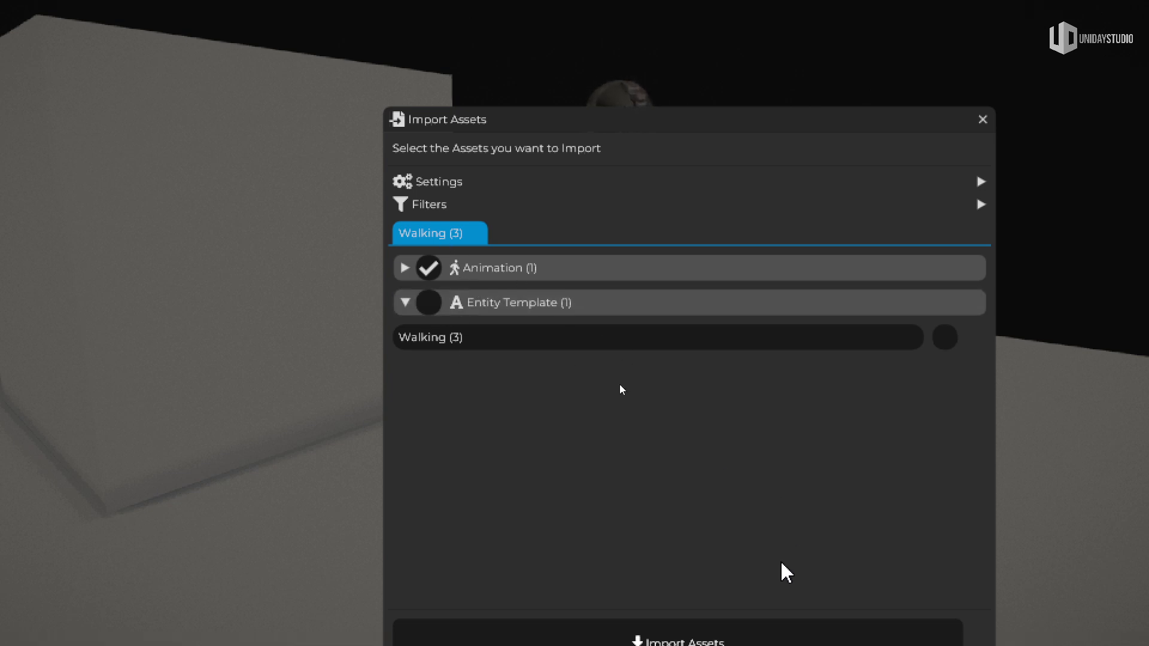
{"action": "mouse_move", "coordinate": [954, 182]}
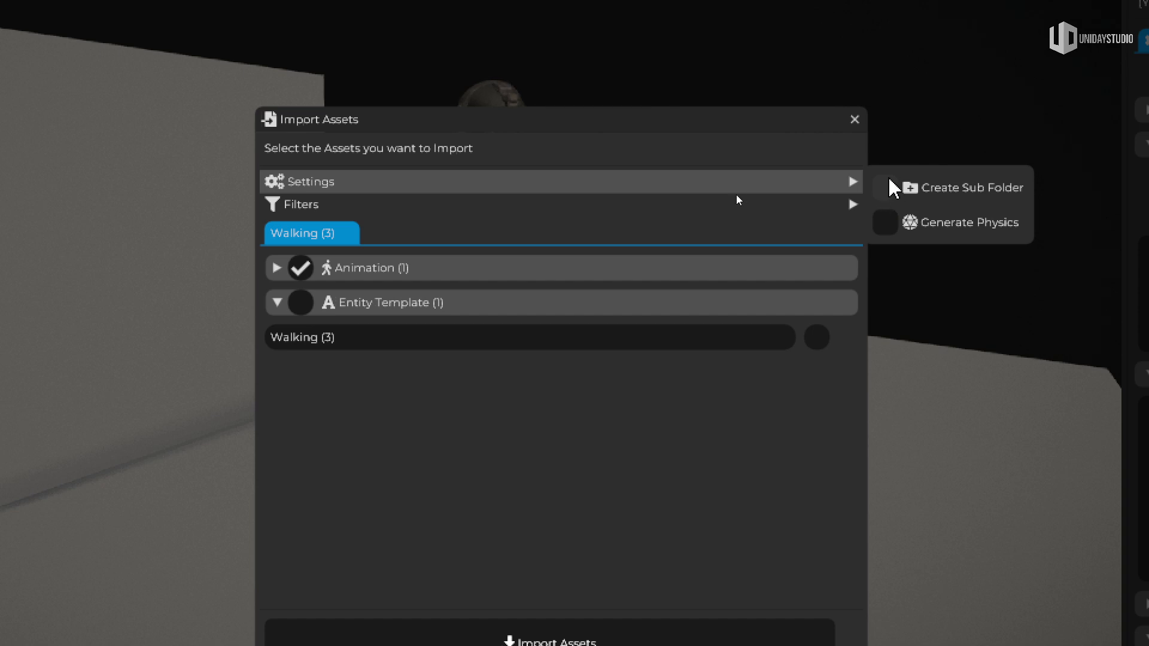
Step: Name the walking animation p-walk and import it into the Player folder
{"action": "left_click", "coordinate": [280, 274]}
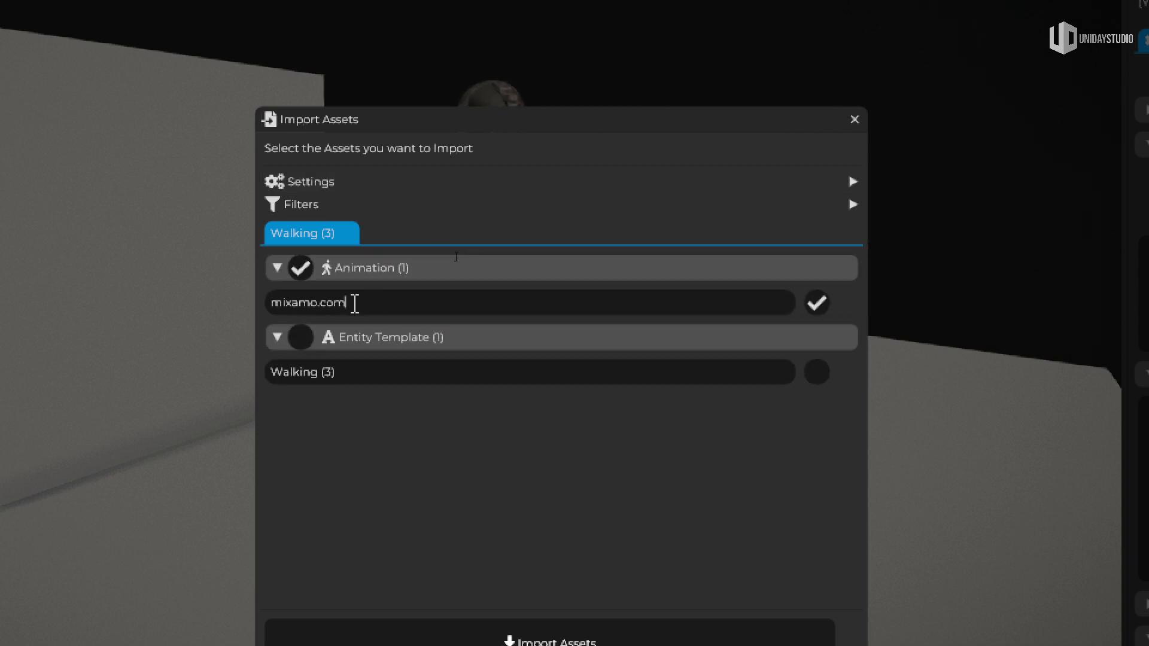
{"action": "type", "text": "p-id"}
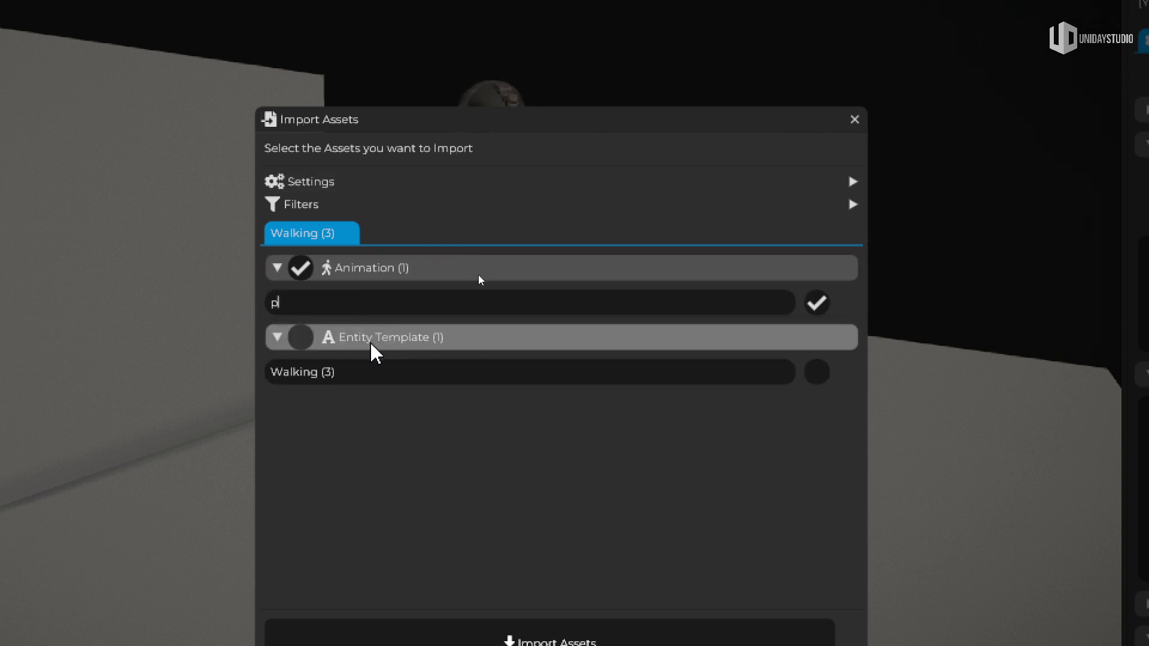
{"action": "type", "text": "le"}
{"action": "key", "text": "BackSpace"}
{"action": "key", "text": "BackSpace"}
{"action": "key", "text": "BackSpace"}
{"action": "key", "text": "BackSpace"}
{"action": "type", "text": "walk"}
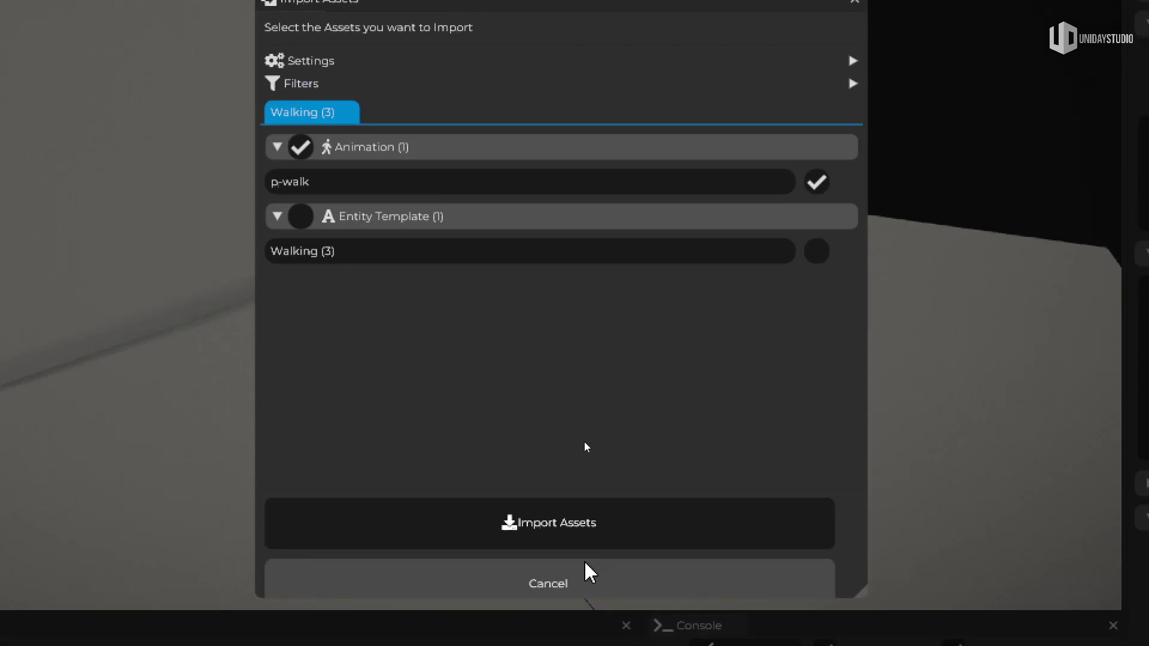
{"action": "left_click", "coordinate": [585, 522]}
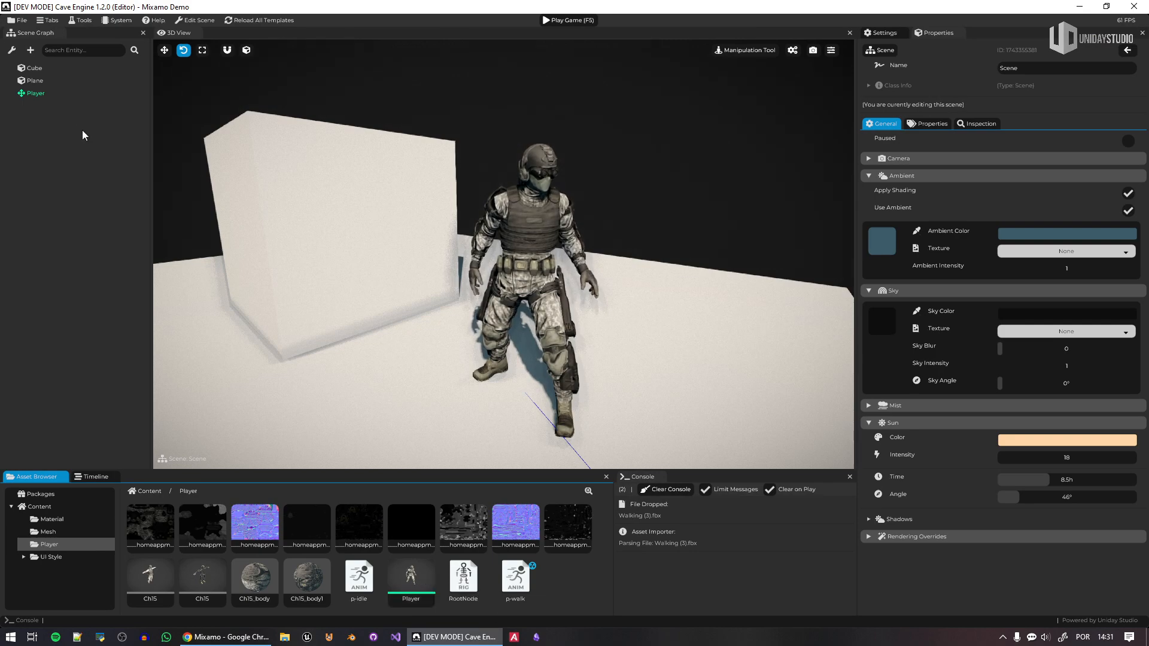
Step: Open the Player template for editing and select the soldier's mesh
{"action": "left_click", "coordinate": [38, 94]}
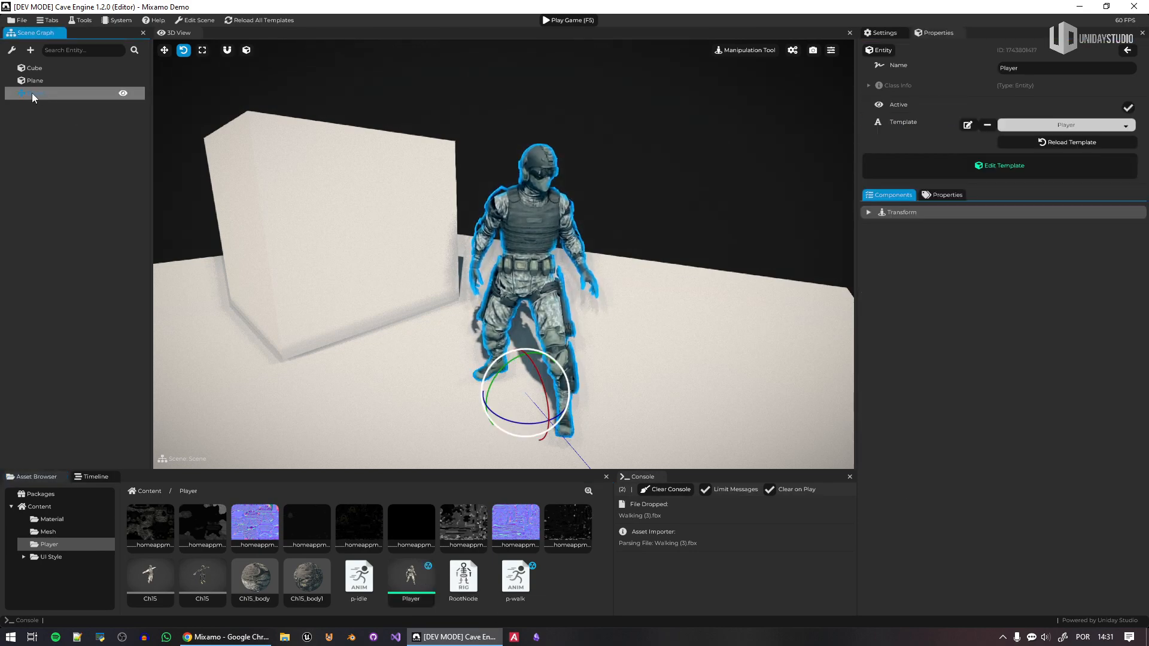
{"action": "double_click", "coordinate": [31, 93]}
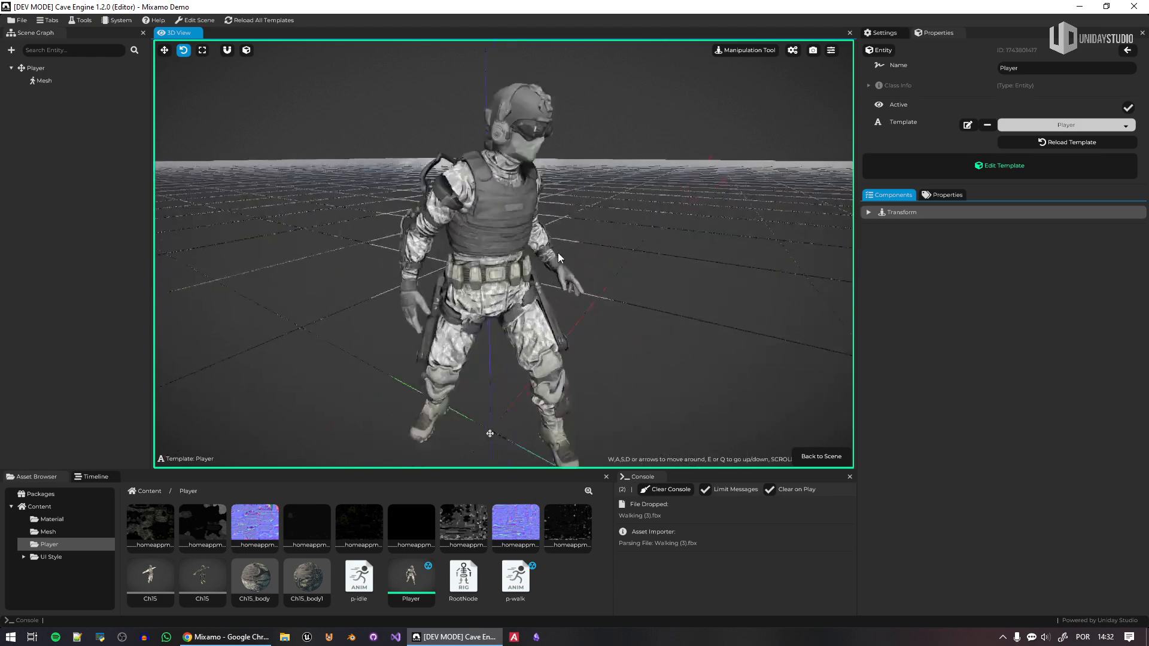
{"action": "left_click", "coordinate": [508, 145]}
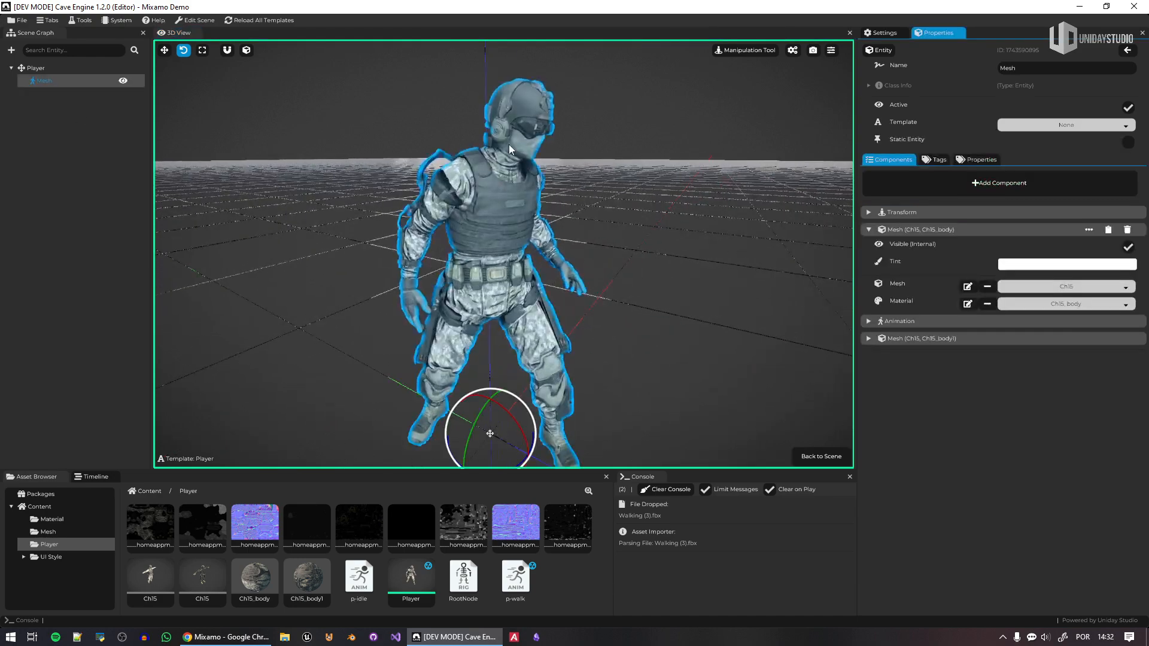
Step: Apply the p-walk animation to the soldier's mesh and watch the walk from the side
{"action": "left_click", "coordinate": [518, 584]}
{"action": "key", "text": "s"}
{"action": "right_click_drag", "start_coordinate": [541, 253], "coordinate": [570, 255]}
{"action": "left_click", "coordinate": [705, 319]}
{"action": "right_click_drag", "start_coordinate": [733, 368], "coordinate": [698, 361]}
{"action": "key", "text": "d"}
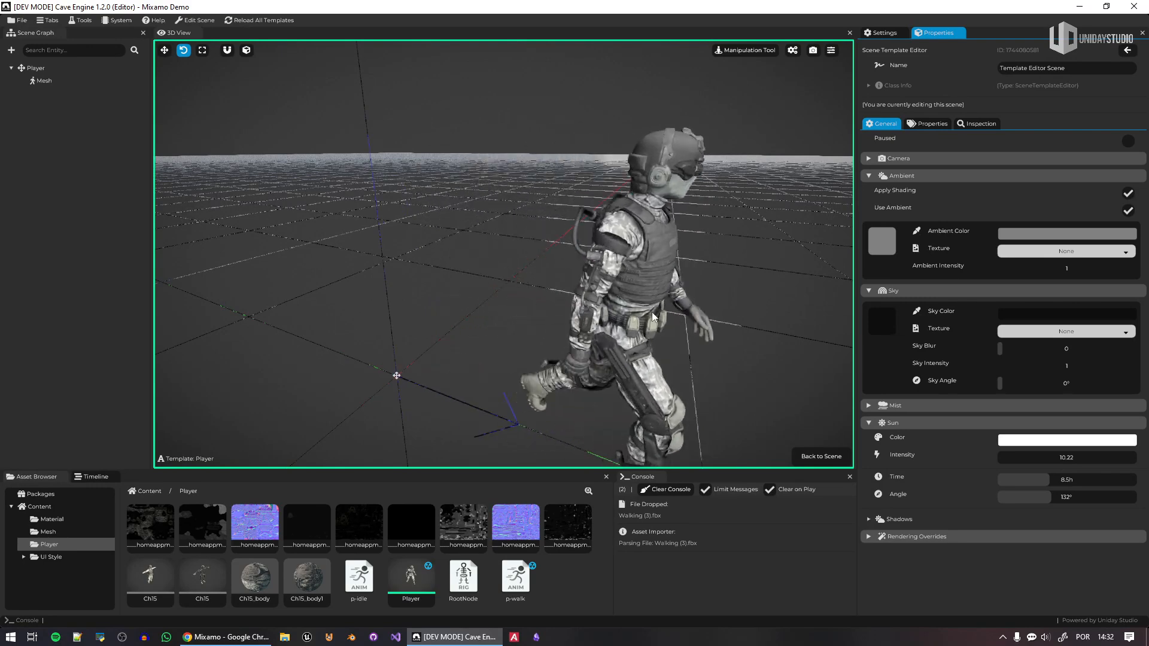
Step: Set p-walk's root motion channel to mixamorig:Hips with Use Z-Axis enabled, and check the walk from the front
{"action": "left_click", "coordinate": [527, 579]}
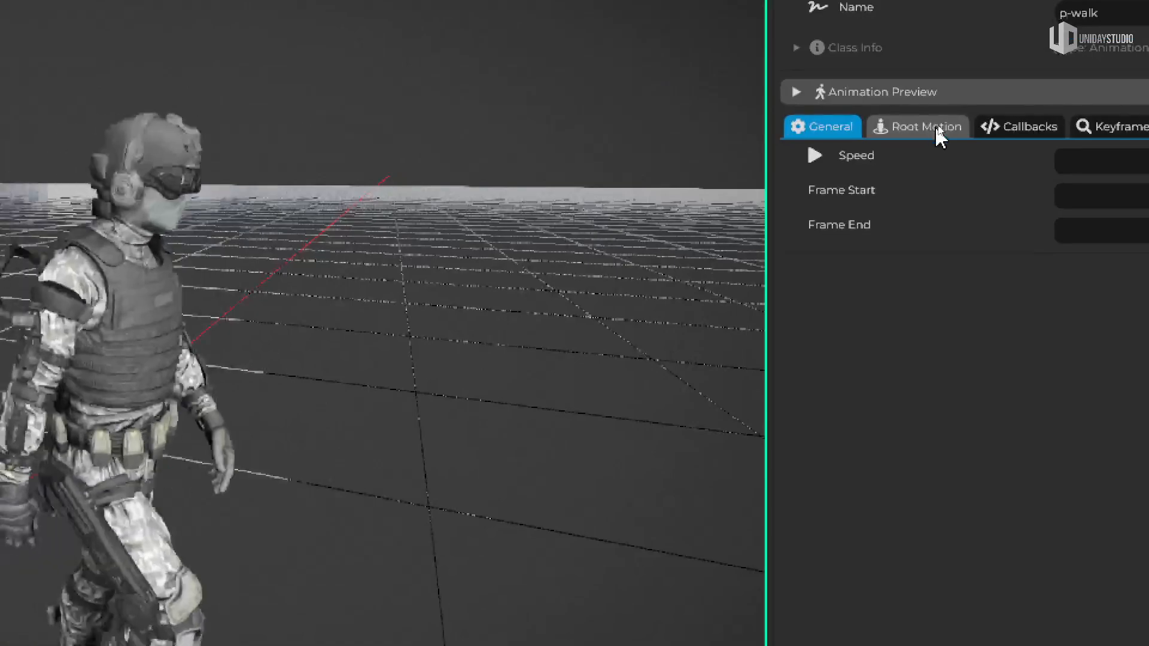
{"action": "left_click", "coordinate": [935, 124]}
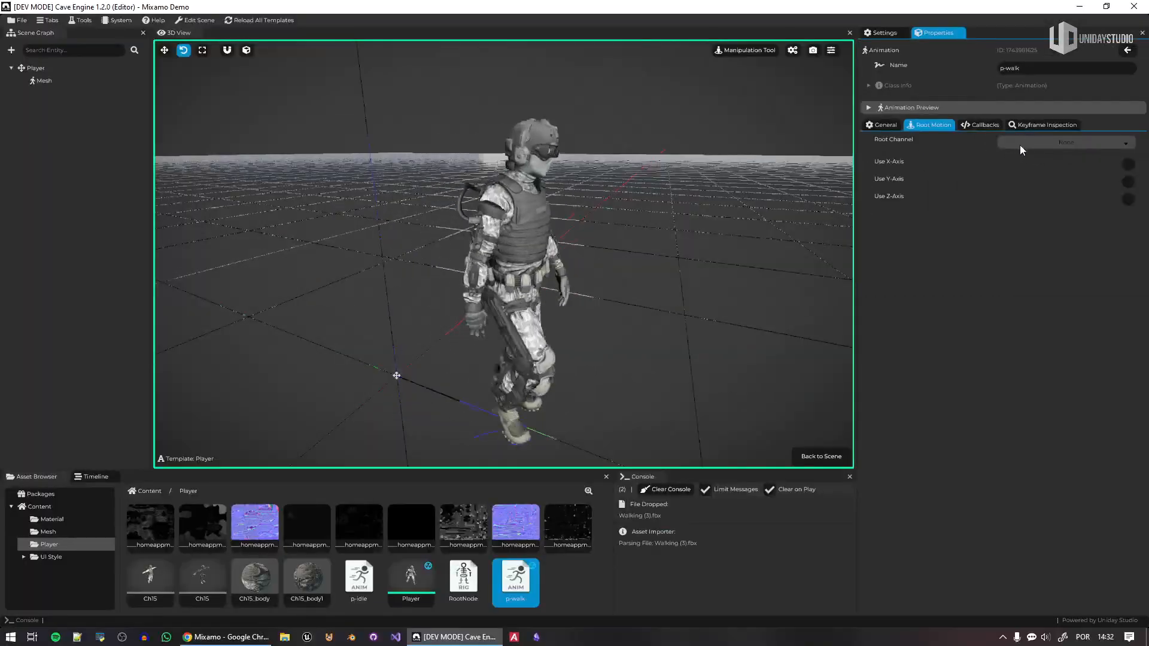
{"action": "left_click", "coordinate": [1101, 165]}
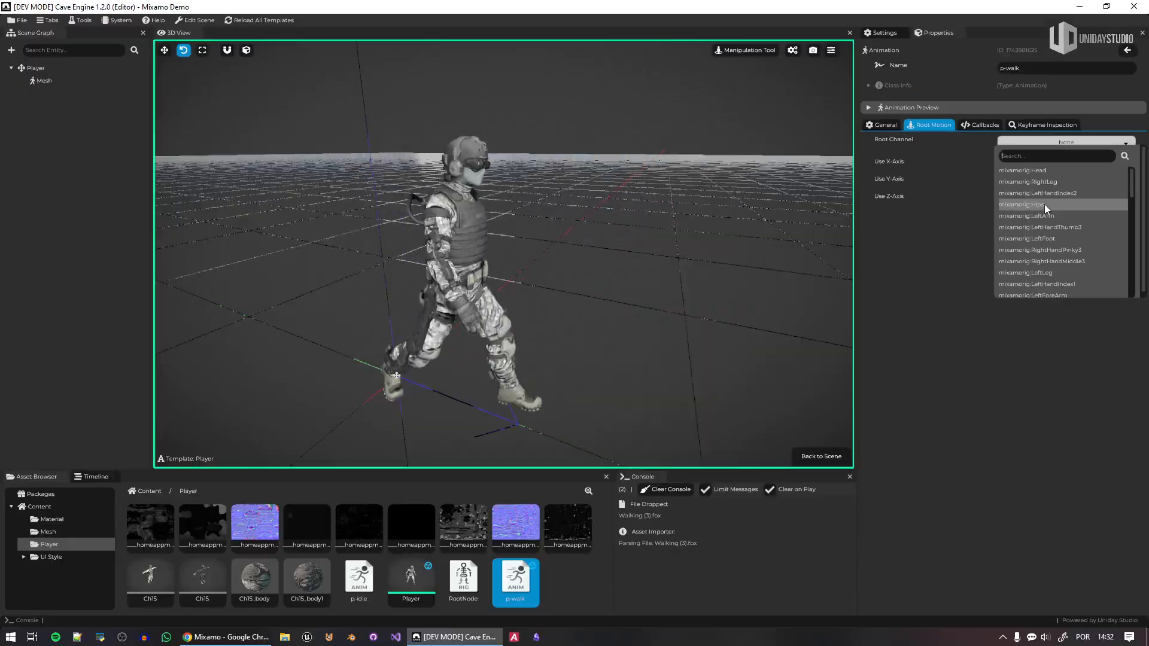
{"action": "left_click", "coordinate": [1043, 203]}
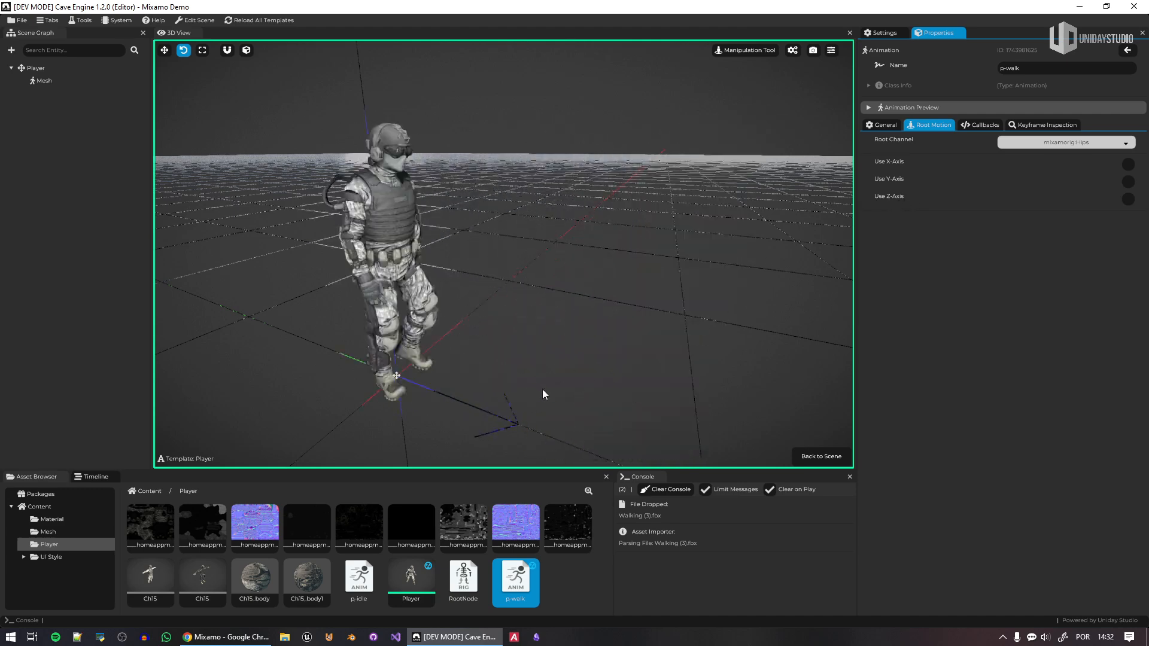
{"action": "left_click", "coordinate": [1128, 200]}
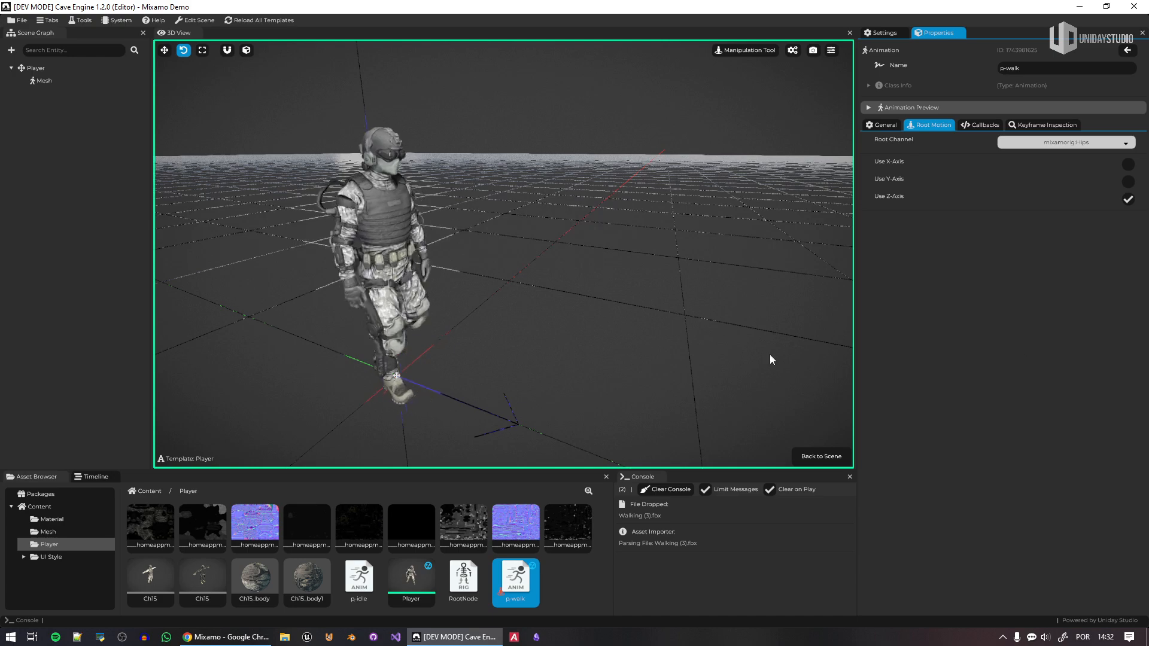
{"action": "right_click_drag", "start_coordinate": [572, 278], "coordinate": [421, 275]}
{"action": "key", "text": "w"}
{"action": "key", "text": "s"}
{"action": "left_click", "coordinate": [730, 339]}
{"action": "right_click_drag", "start_coordinate": [730, 339], "coordinate": [730, 312]}
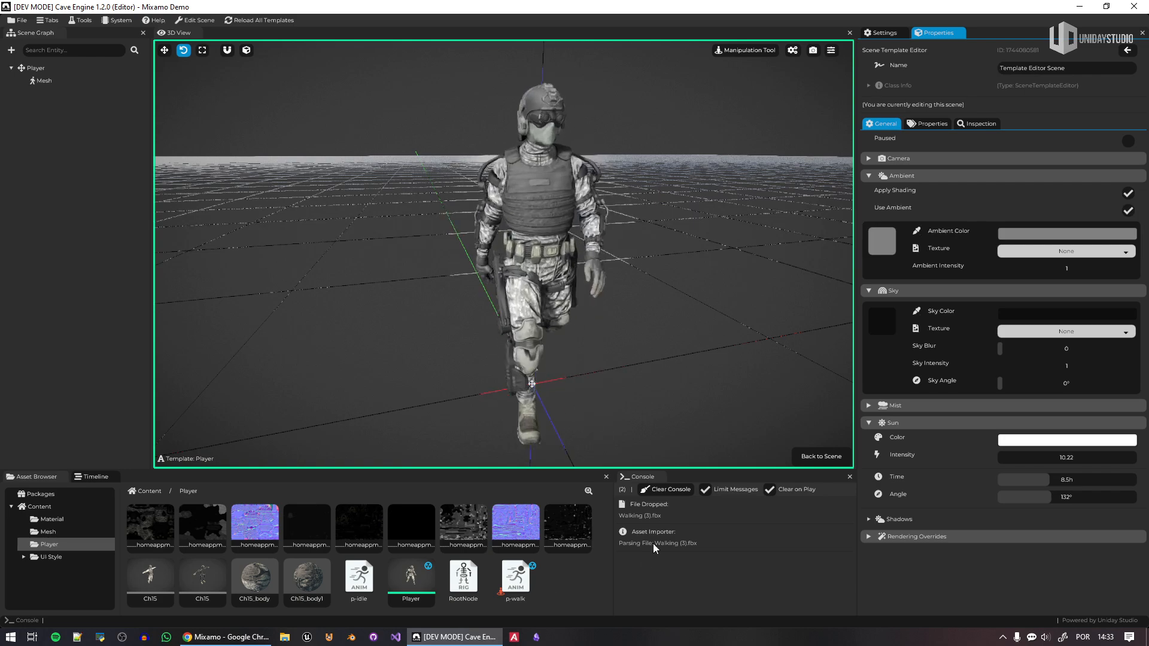
Step: Switch back to Mixamo and search the animations for "run"
{"action": "left_click", "coordinate": [214, 644]}
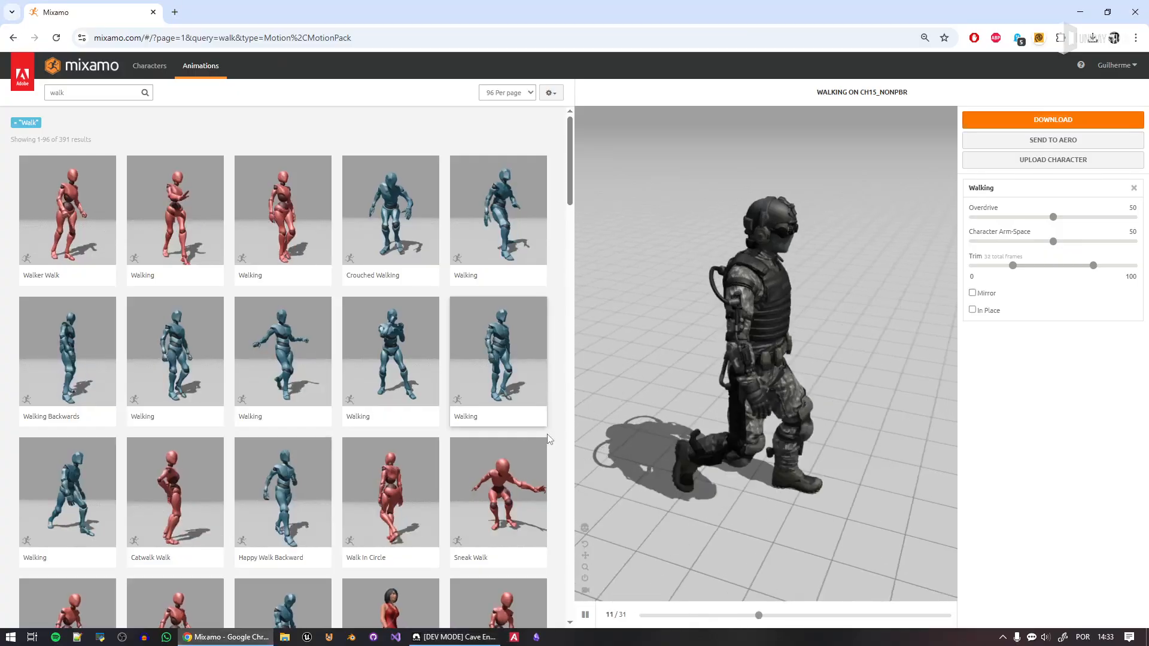
{"action": "left_click_drag", "start_coordinate": [65, 93], "coordinate": [15, 96]}
{"action": "type", "text": "run"}
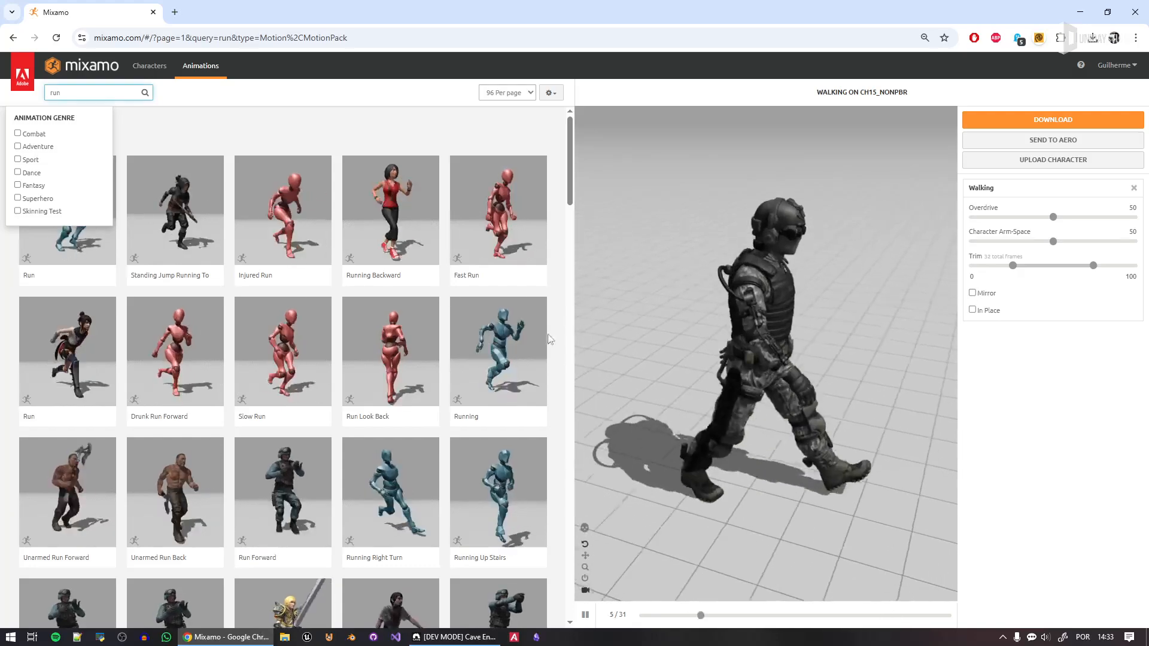
{"action": "left_click", "coordinate": [398, 133]}
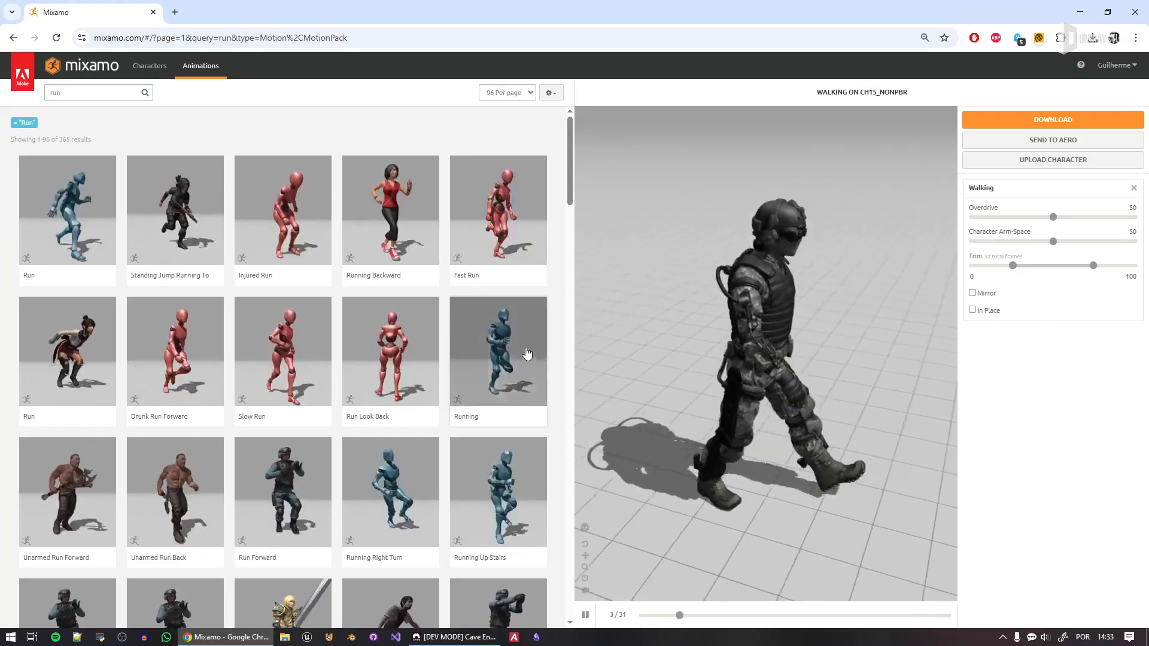
Step: Compare several Running animations on the soldier from different angles and look through further run results
{"action": "left_click", "coordinate": [522, 356]}
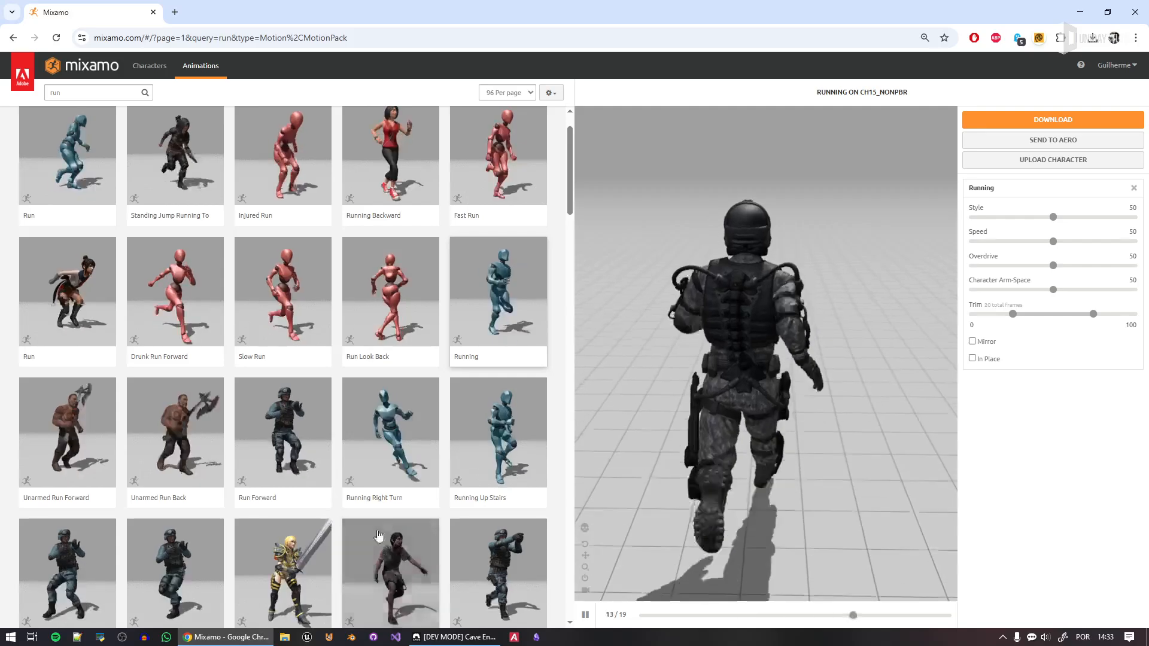
{"action": "scroll", "coordinate": [419, 514], "scroll_direction": "down", "scroll_amount": 4}
{"action": "scroll", "coordinate": [452, 468], "scroll_direction": "down", "scroll_amount": 2}
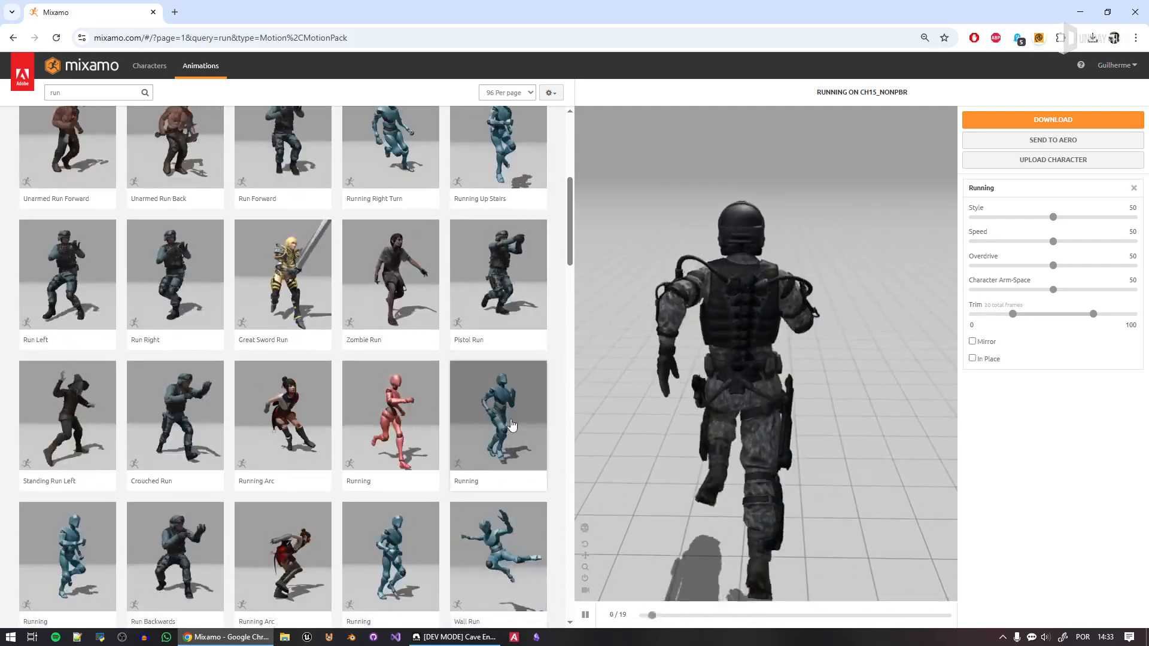
{"action": "left_click", "coordinate": [391, 556]}
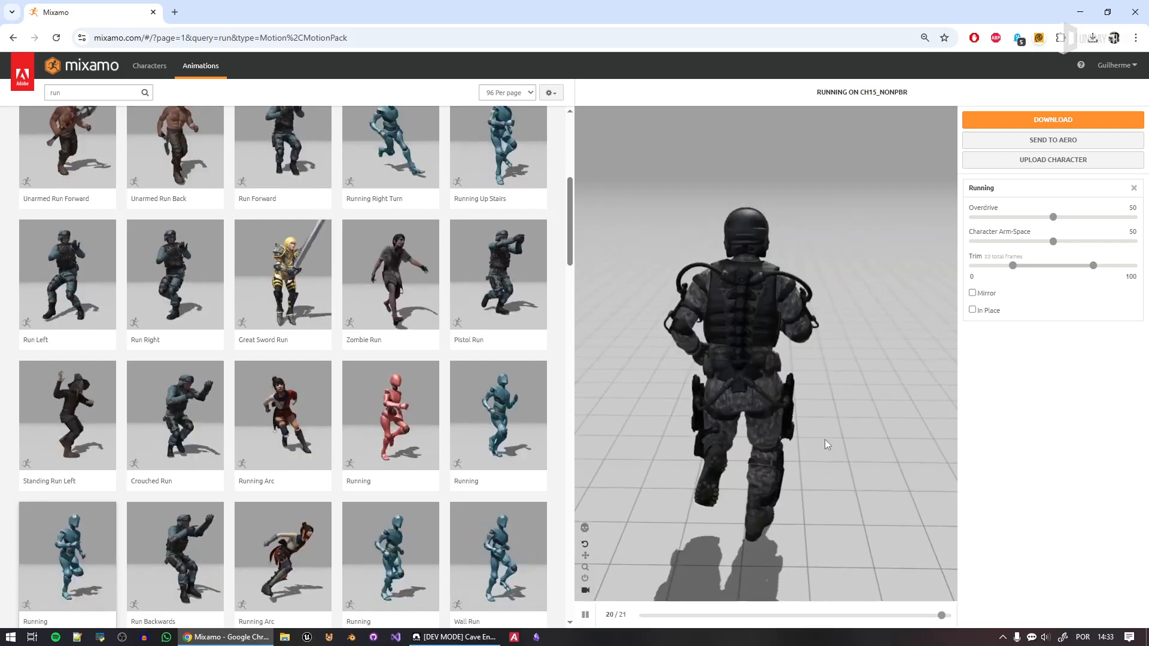
{"action": "left_click_drag", "start_coordinate": [825, 439], "coordinate": [802, 405]}
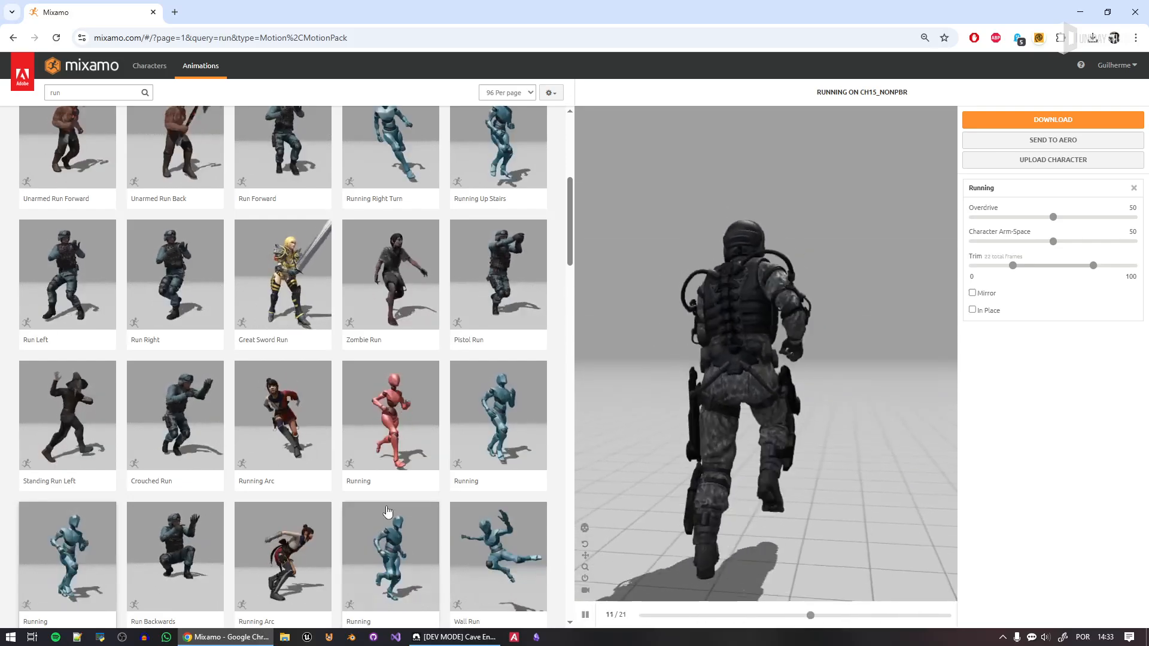
{"action": "left_click", "coordinate": [498, 419]}
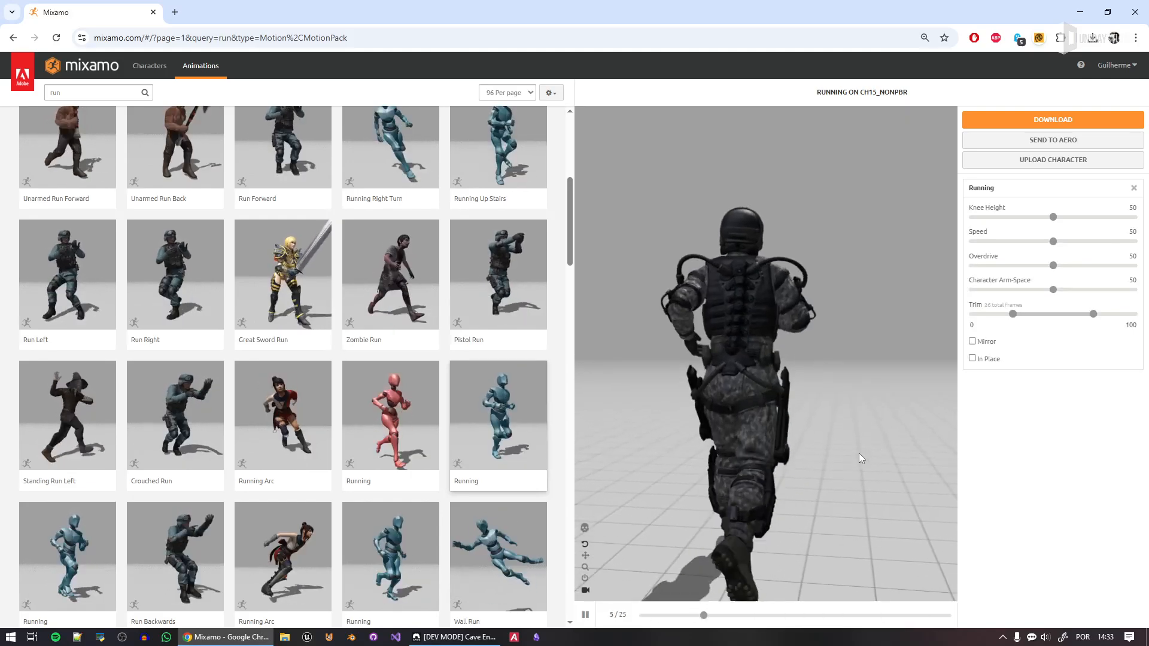
{"action": "left_click_drag", "start_coordinate": [859, 454], "coordinate": [717, 461]}
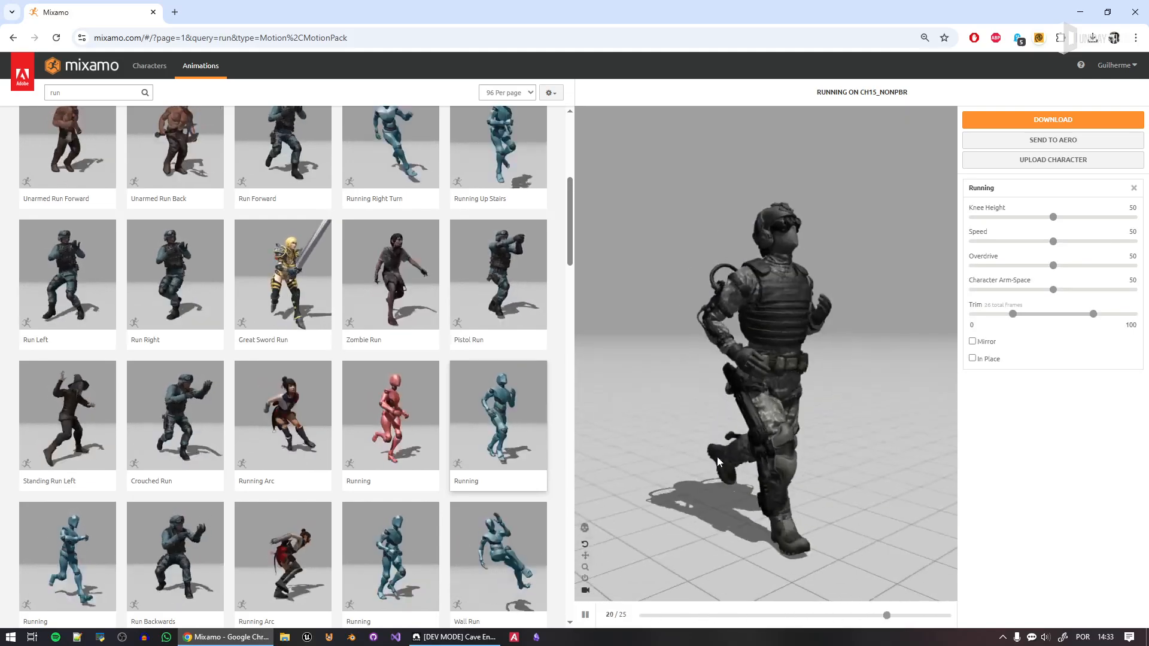
{"action": "scroll", "coordinate": [407, 442], "scroll_direction": "down", "scroll_amount": 3}
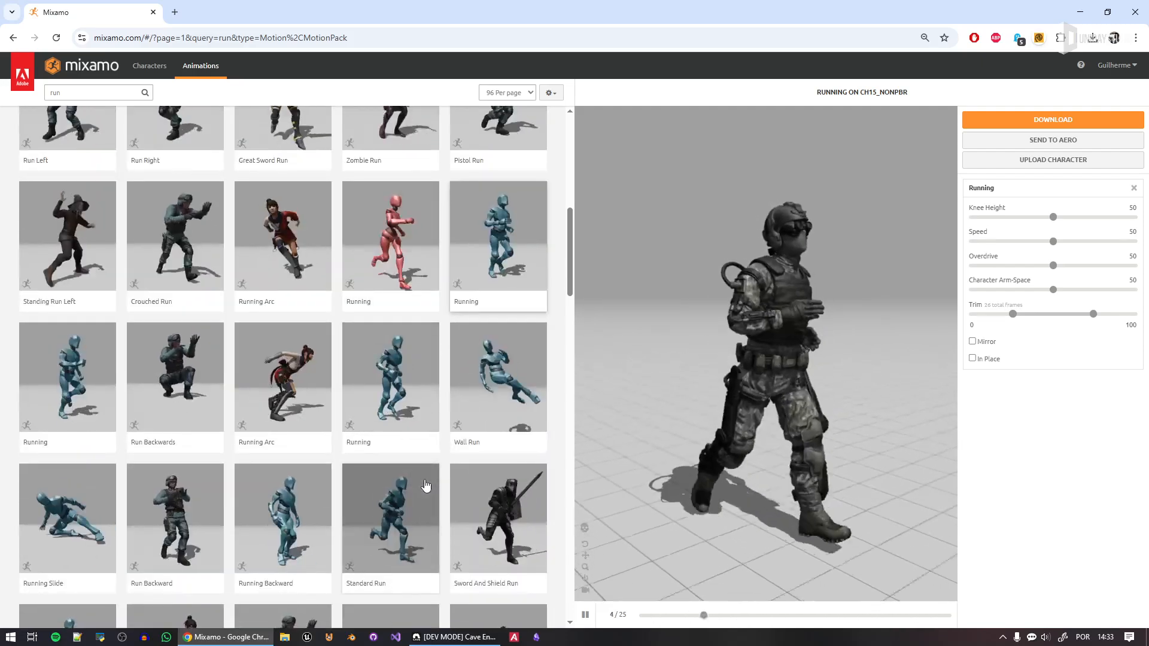
{"action": "scroll", "coordinate": [426, 486], "scroll_direction": "down", "scroll_amount": 3}
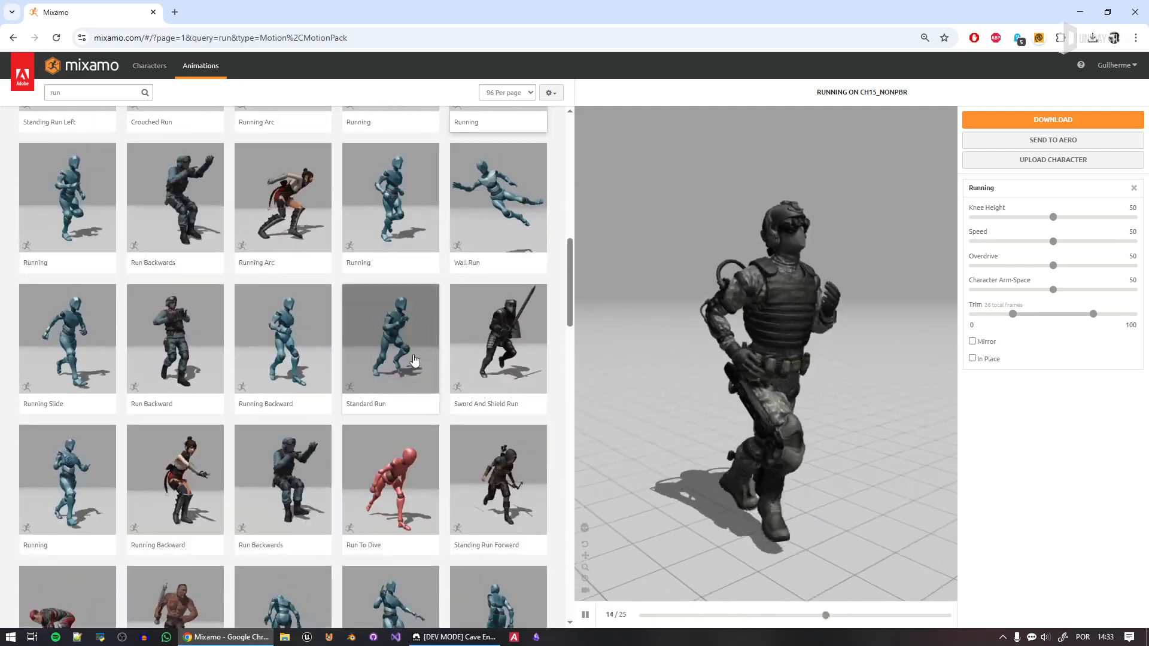
Step: Apply Standard Run to the soldier and download it as FBX Binary at 30 frames per second, without skin and with no keyframe reduction
{"action": "left_click", "coordinate": [414, 360]}
{"action": "left_click_drag", "start_coordinate": [828, 443], "coordinate": [724, 460]}
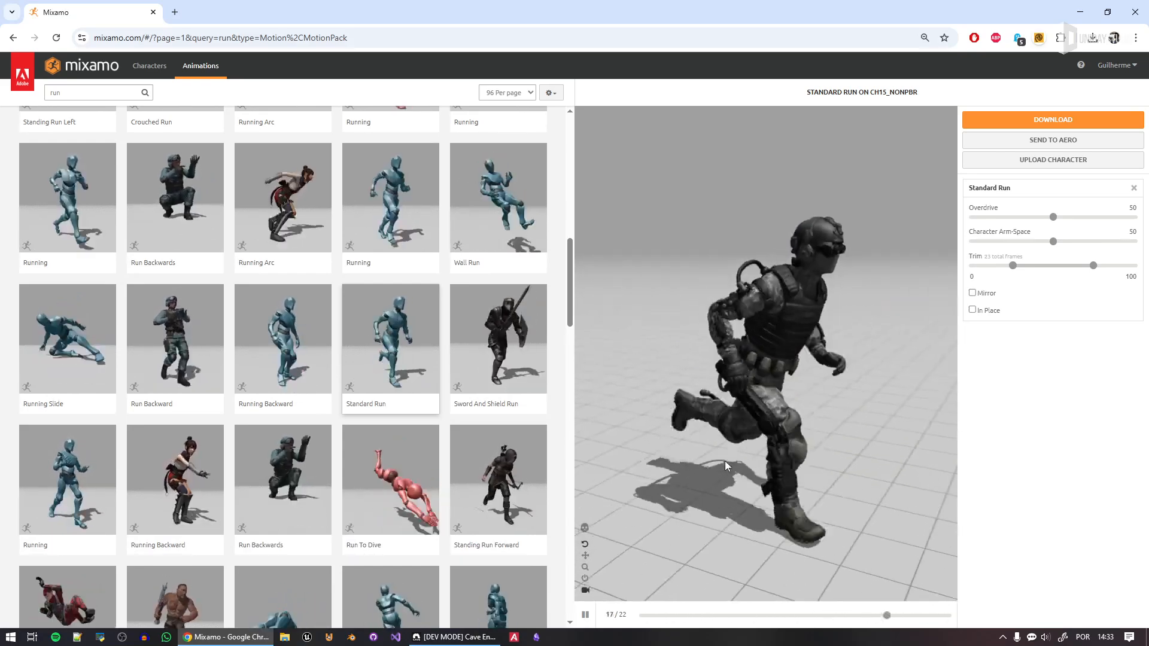
{"action": "left_click", "coordinate": [1053, 120]}
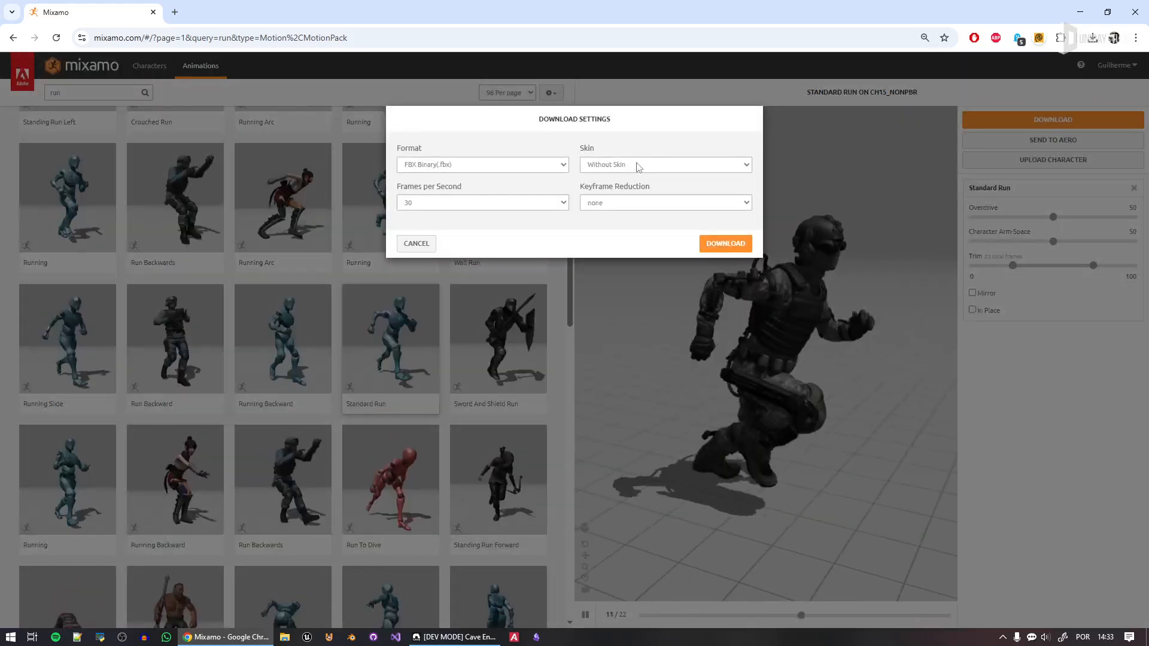
{"action": "left_click", "coordinate": [725, 243]}
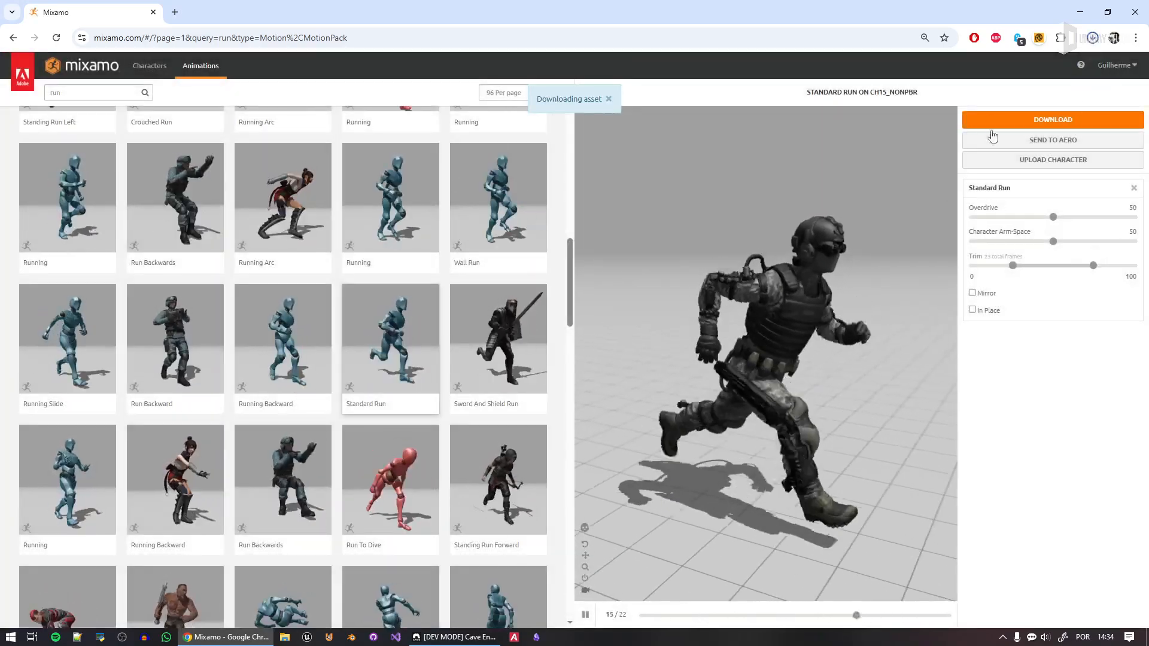
Step: Search the animations for "fall" and refine the search to "fall idle"
{"action": "left_click", "coordinate": [71, 93]}
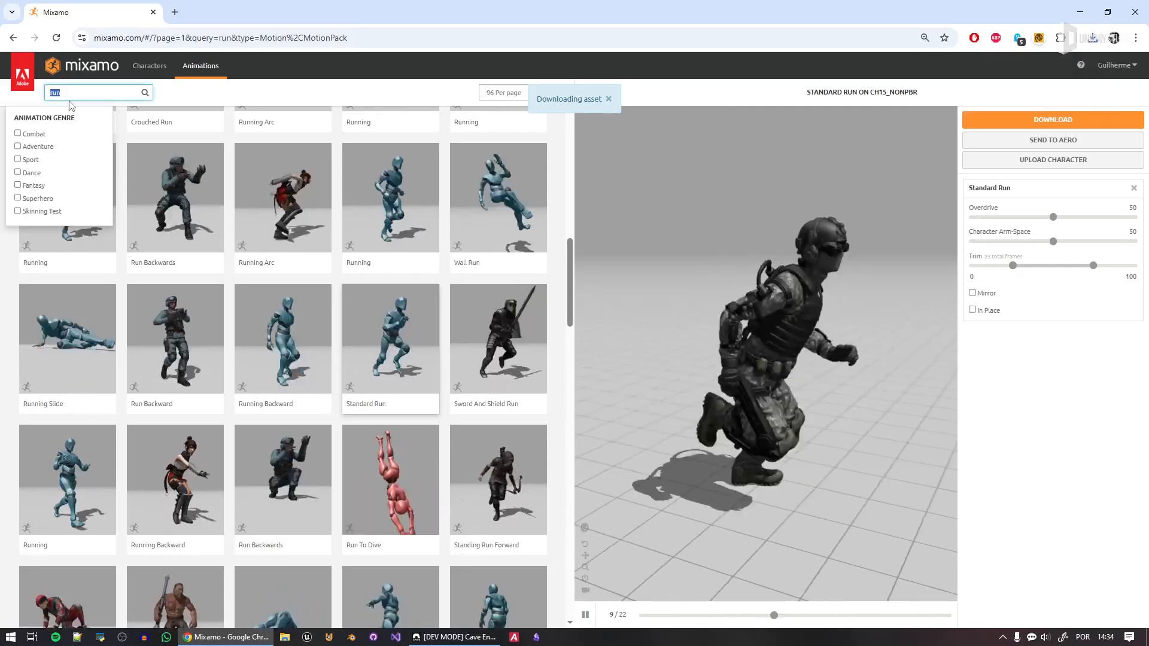
{"action": "type", "text": "fall"}
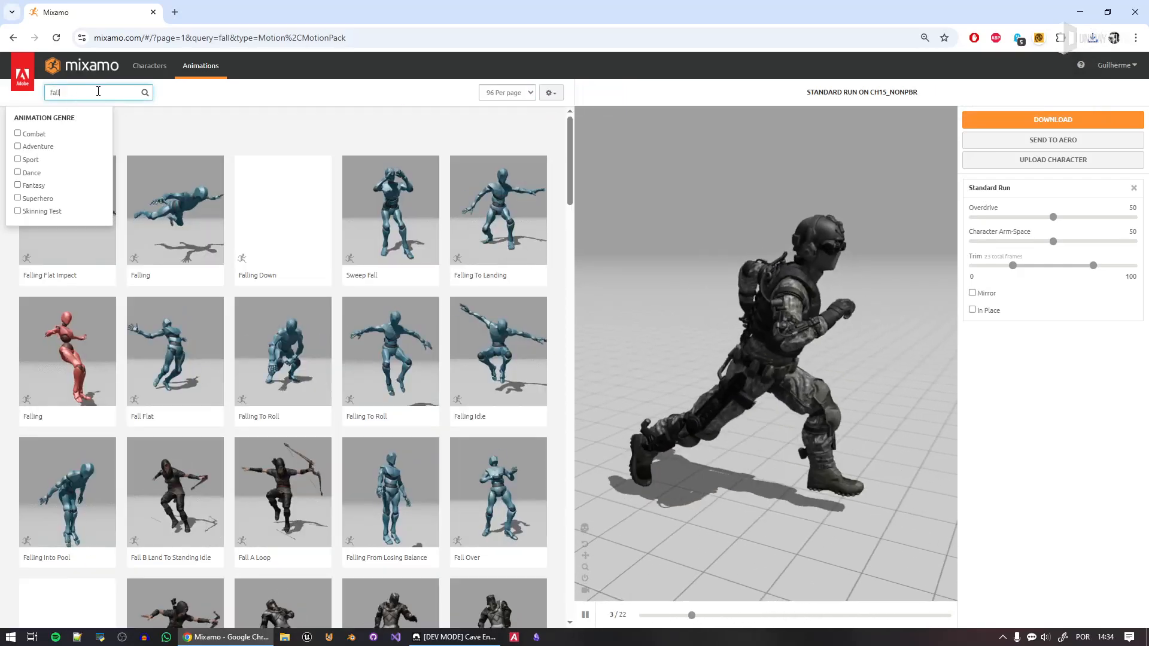
{"action": "key", "text": "Return"}
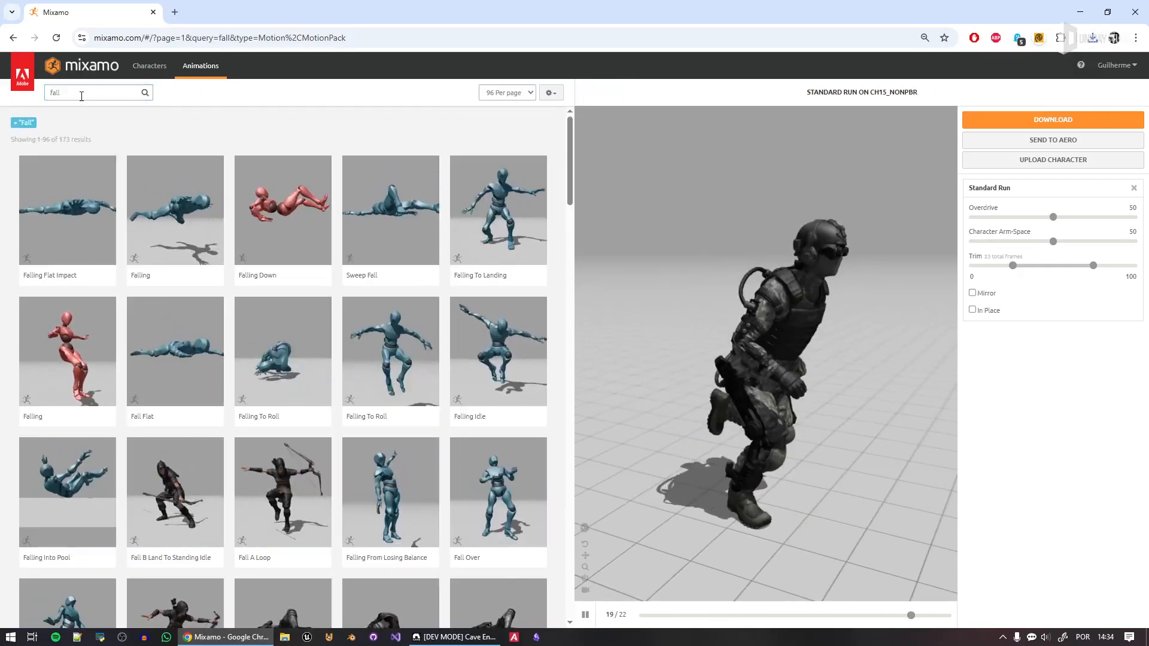
{"action": "left_click", "coordinate": [81, 94]}
{"action": "type", "text": "idle"}
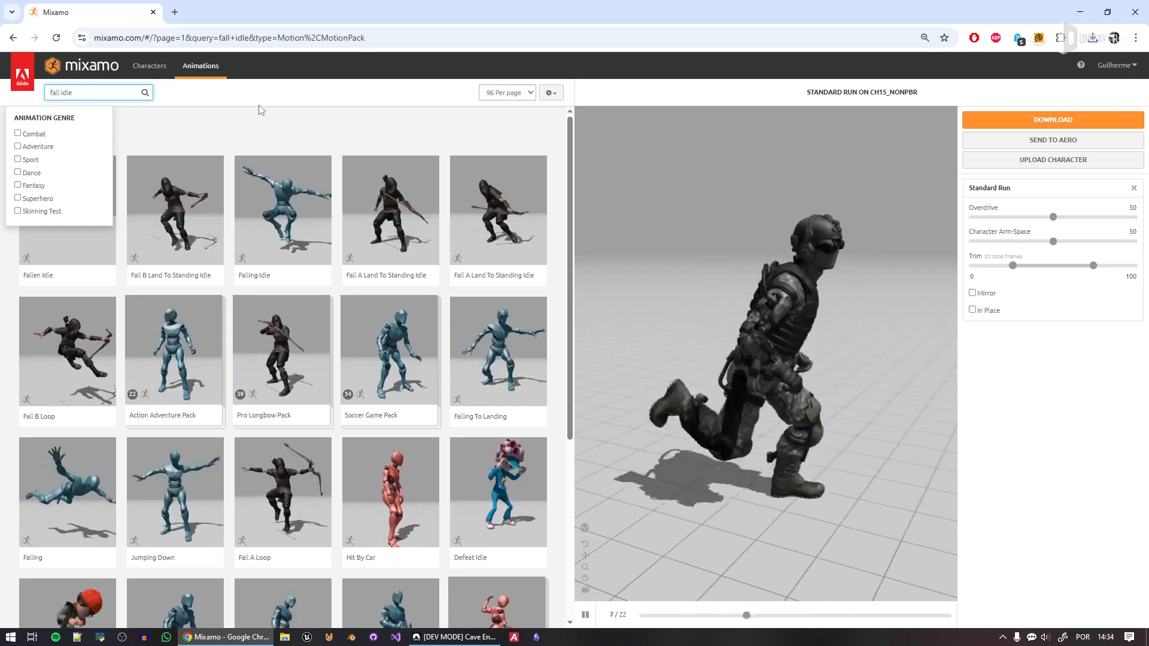
Step: Preview the Falling Idle animation on the soldier and browse the other fall idle results
{"action": "left_click", "coordinate": [262, 111]}
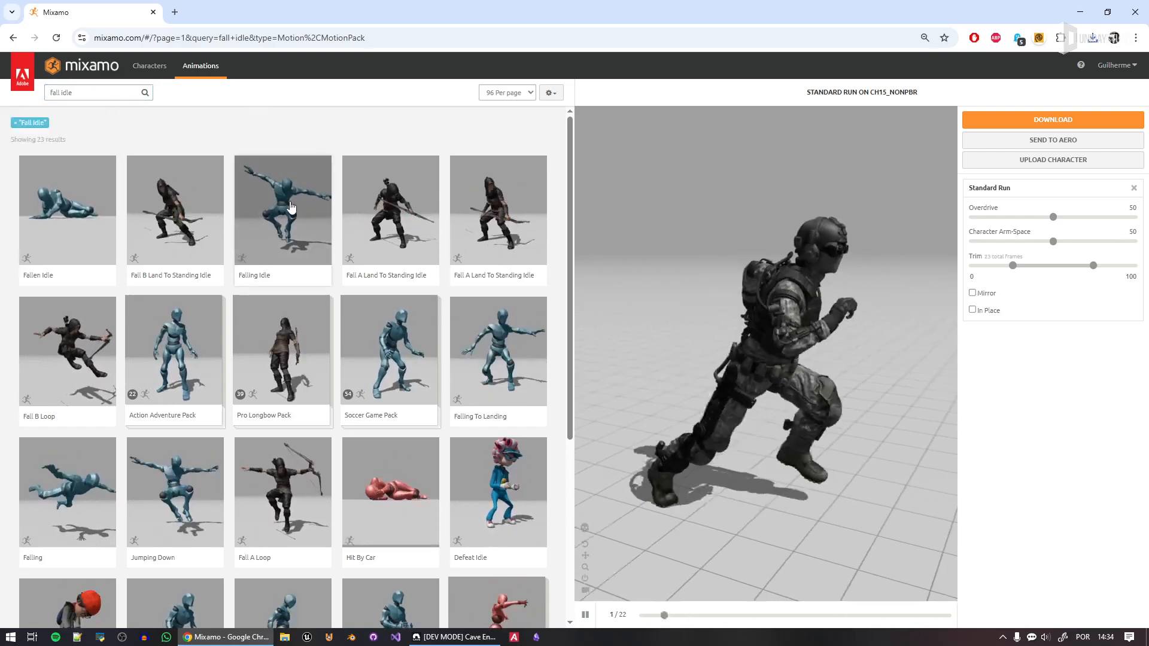
{"action": "left_click", "coordinate": [291, 207]}
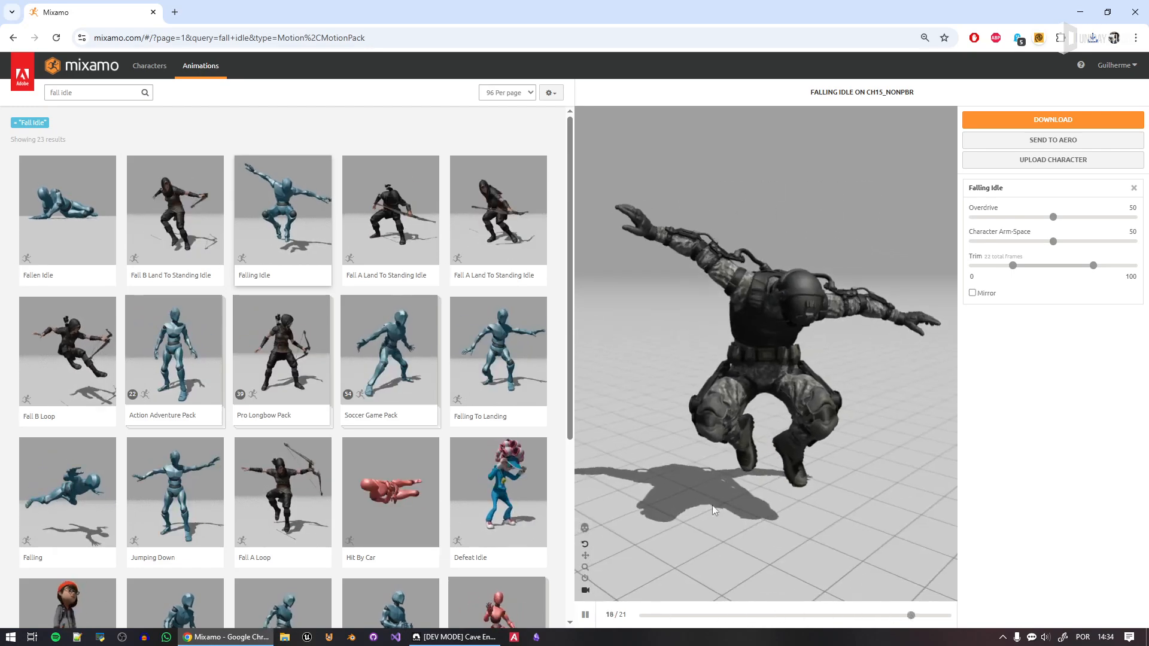
{"action": "scroll", "coordinate": [468, 323], "scroll_direction": "down", "scroll_amount": 3}
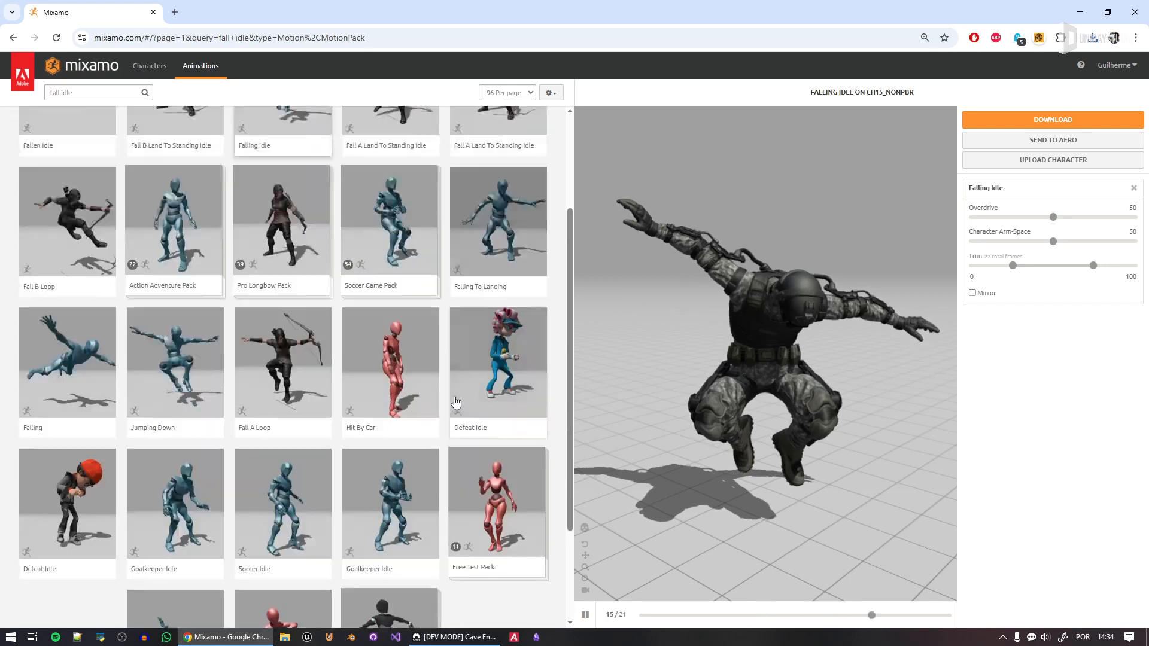
Step: Apply Fall A Loop to the soldier, check it from another angle, and download the animation
{"action": "left_click", "coordinate": [295, 332]}
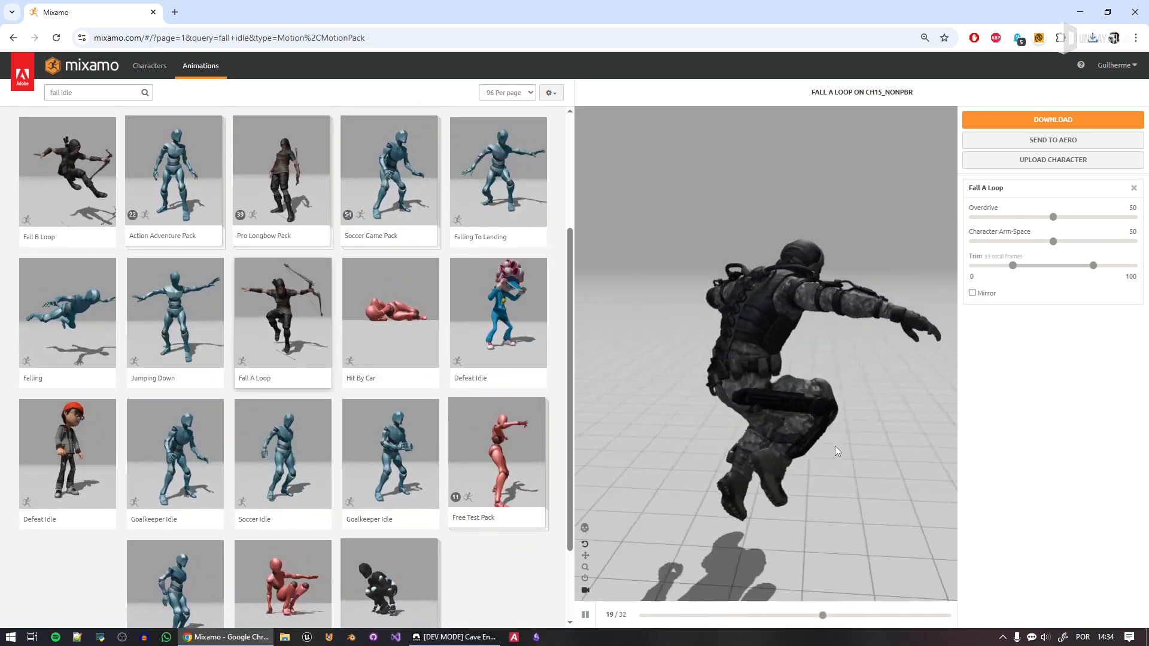
{"action": "left_click_drag", "start_coordinate": [752, 353], "coordinate": [666, 326]}
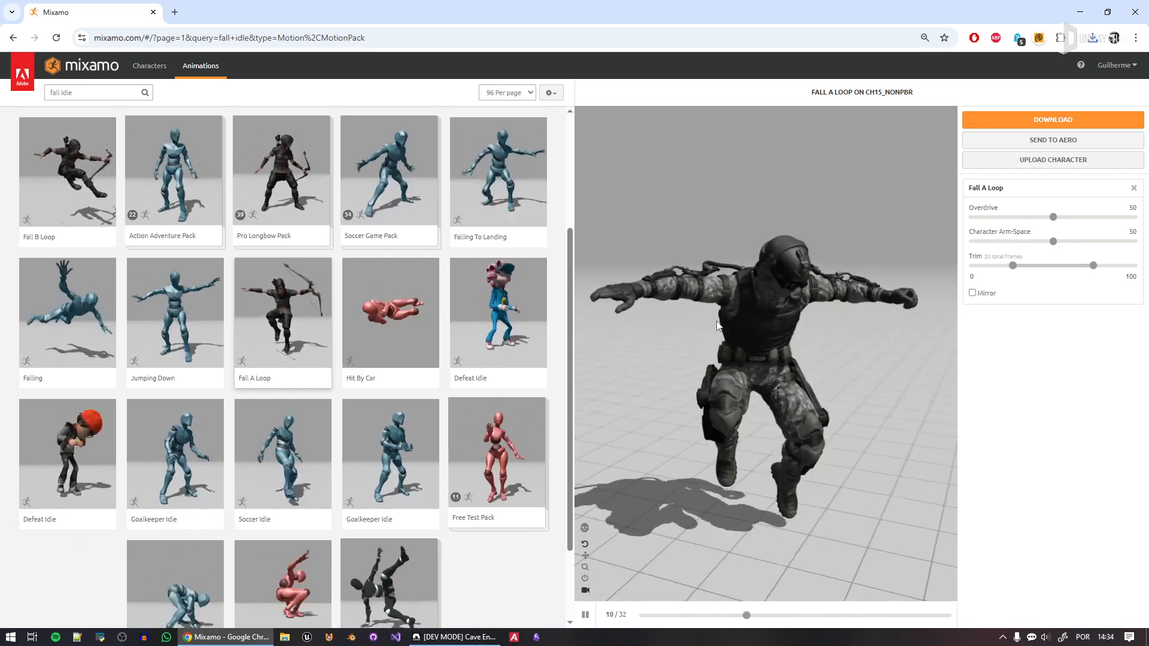
{"action": "mouse_move", "coordinate": [717, 403]}
{"action": "left_mouse_down"}
{"action": "mouse_move", "coordinate": [852, 421]}
{"action": "mouse_move", "coordinate": [728, 403]}
{"action": "left_mouse_up"}
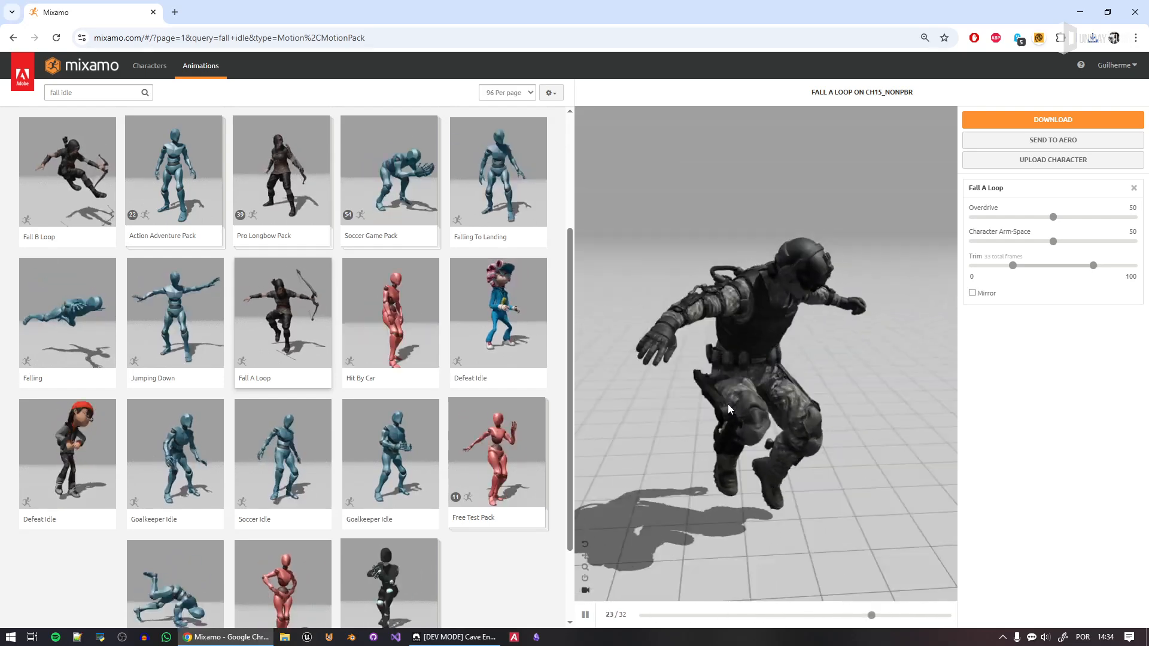
{"action": "left_click", "coordinate": [1077, 119]}
{"action": "left_click", "coordinate": [725, 244]}
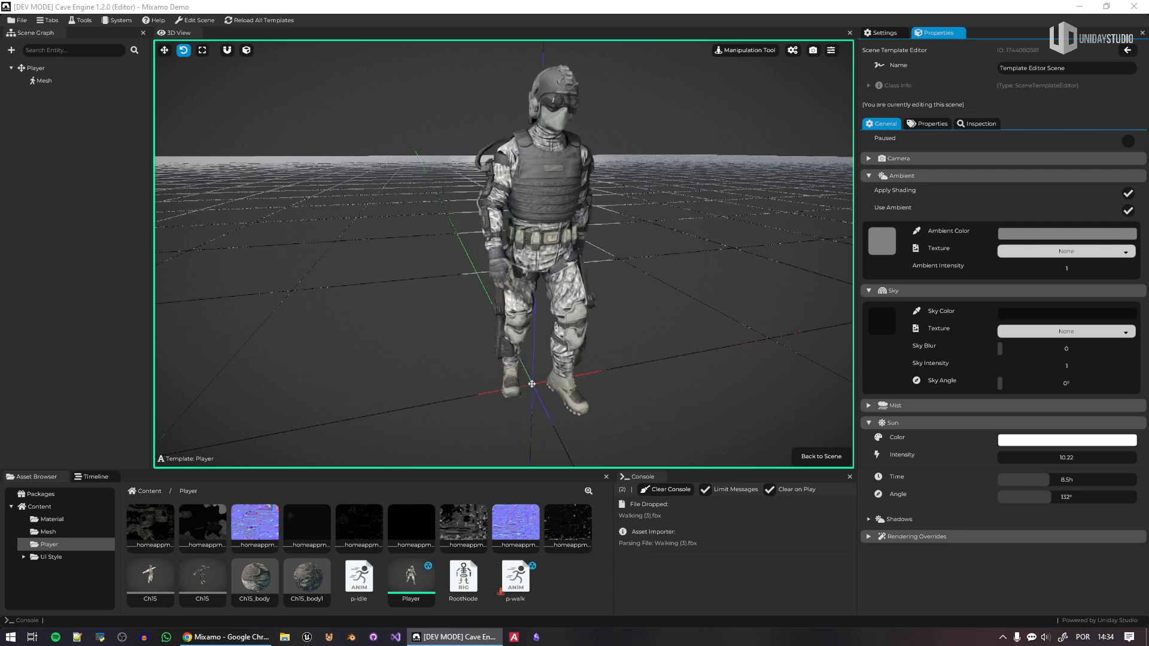
Step: Bring the Fall A Loop and Standard Run files into Cave Engine's Player folder and filter the import to the Animation type only
{"action": "left_click_drag", "start_coordinate": [634, 533], "coordinate": [564, 570]}
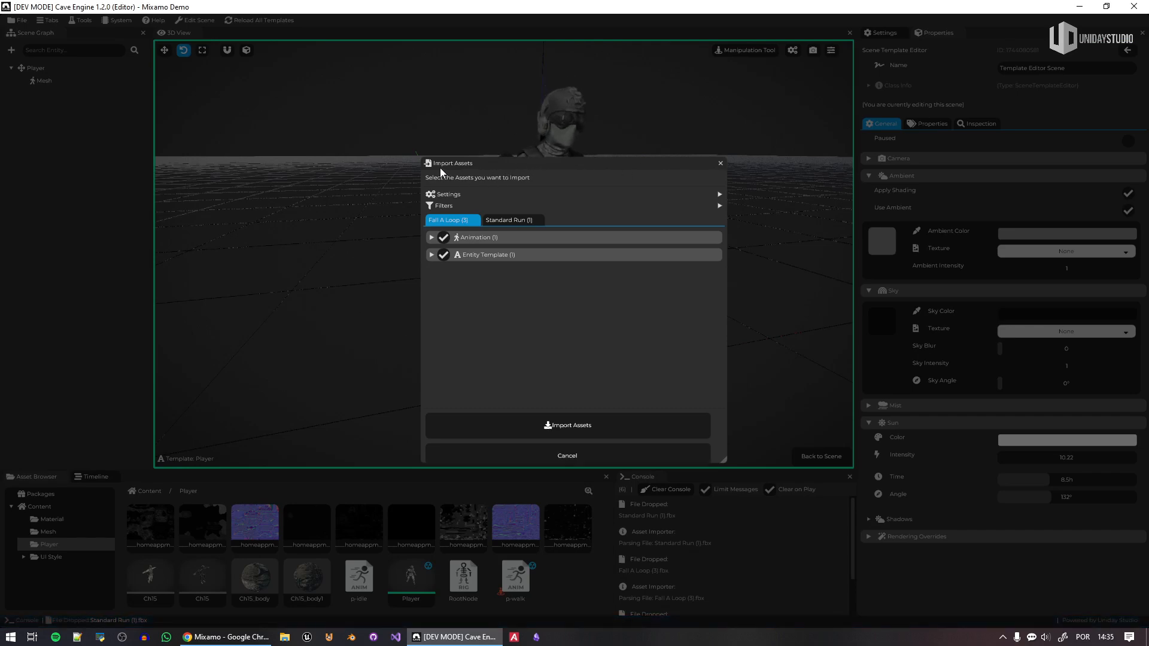
{"action": "mouse_move", "coordinate": [477, 198]}
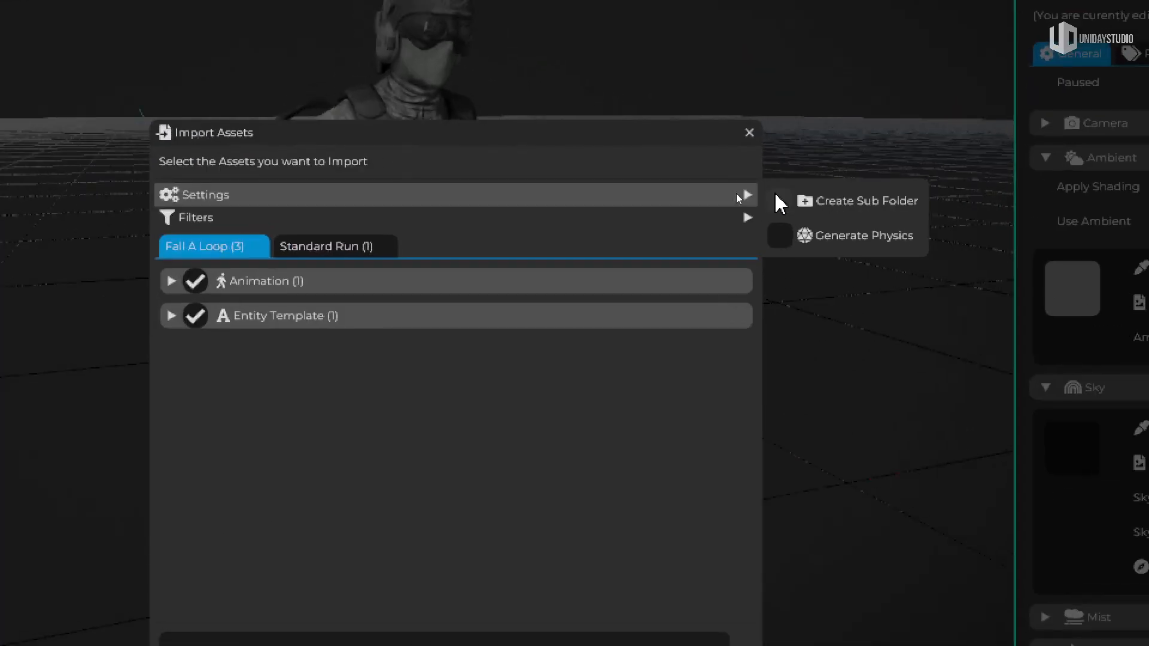
{"action": "mouse_move", "coordinate": [654, 216]}
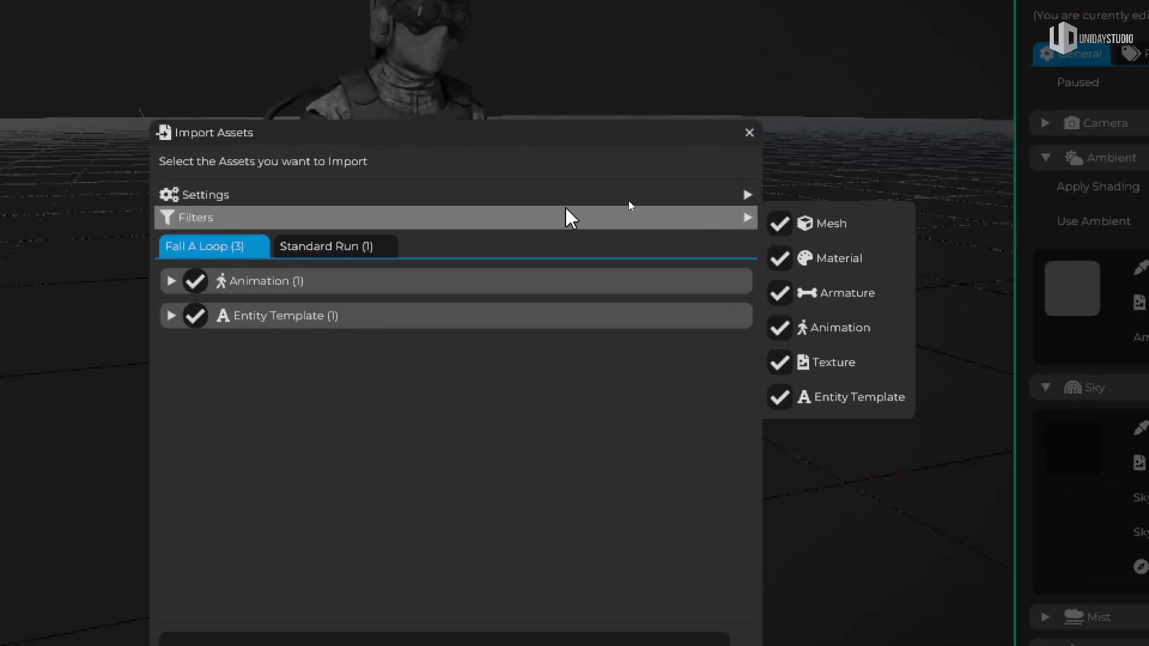
{"action": "left_click", "coordinate": [781, 224]}
{"action": "left_click", "coordinate": [781, 258]}
{"action": "left_click", "coordinate": [788, 291]}
{"action": "left_click", "coordinate": [781, 362]}
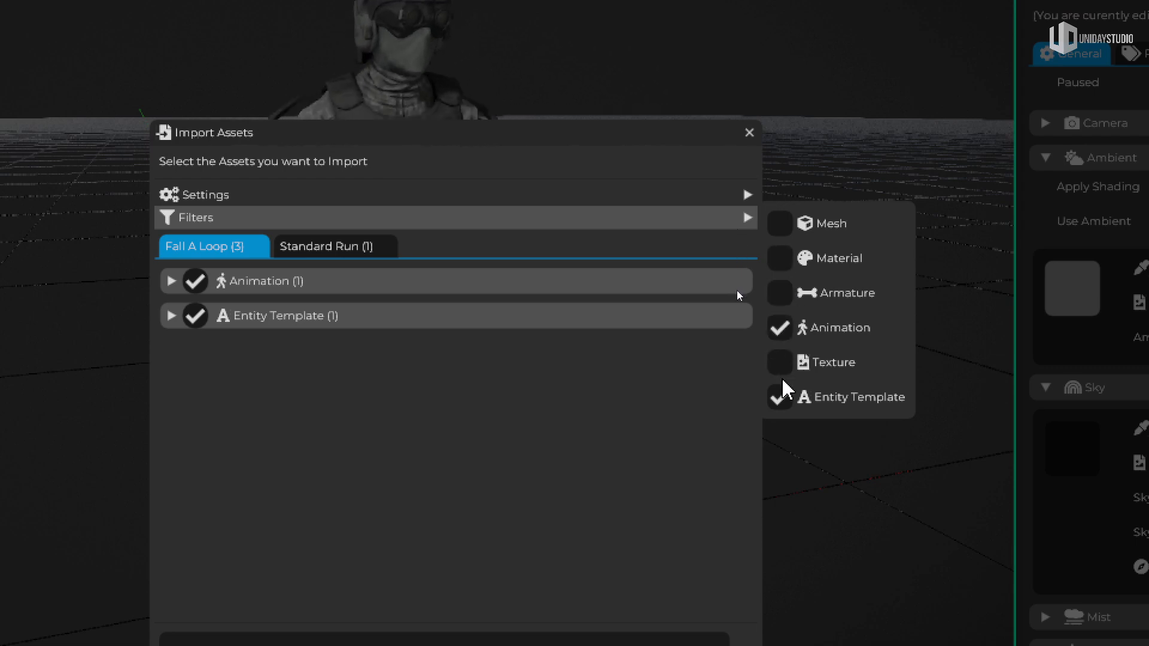
{"action": "left_click", "coordinate": [781, 396]}
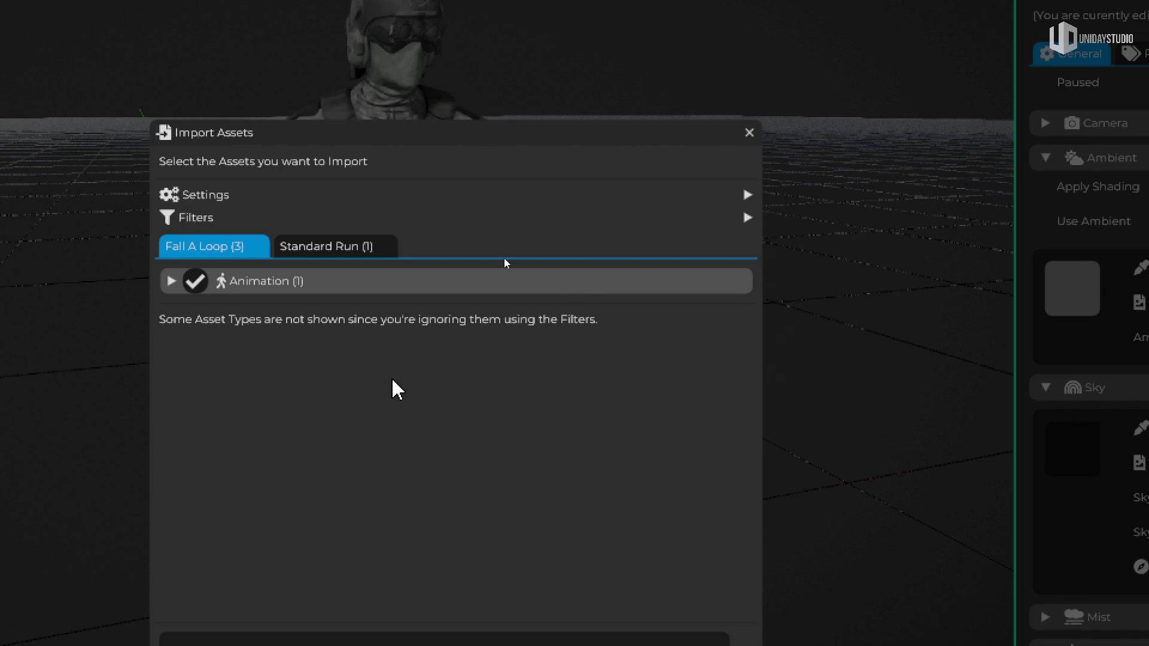
Step: Compare the filtered asset lists of Fall A Loop and Standard Run and expand Standard Run's animation entry
{"action": "left_click", "coordinate": [325, 247]}
{"action": "left_click", "coordinate": [213, 248]}
{"action": "left_click", "coordinate": [329, 246]}
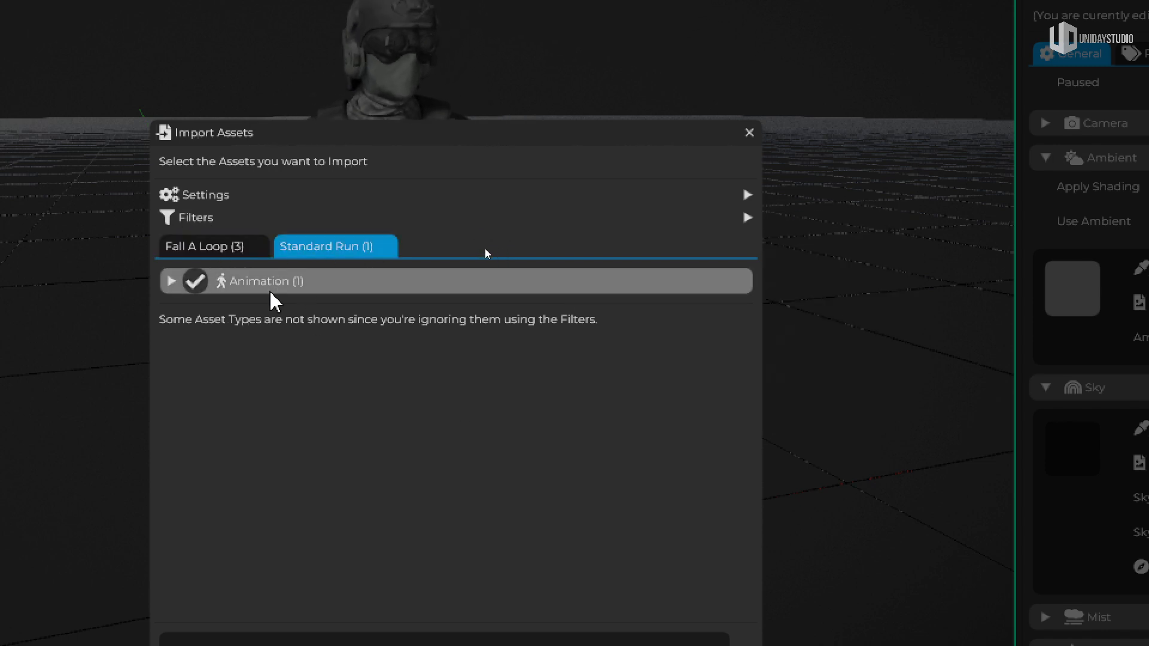
{"action": "left_click", "coordinate": [171, 281]}
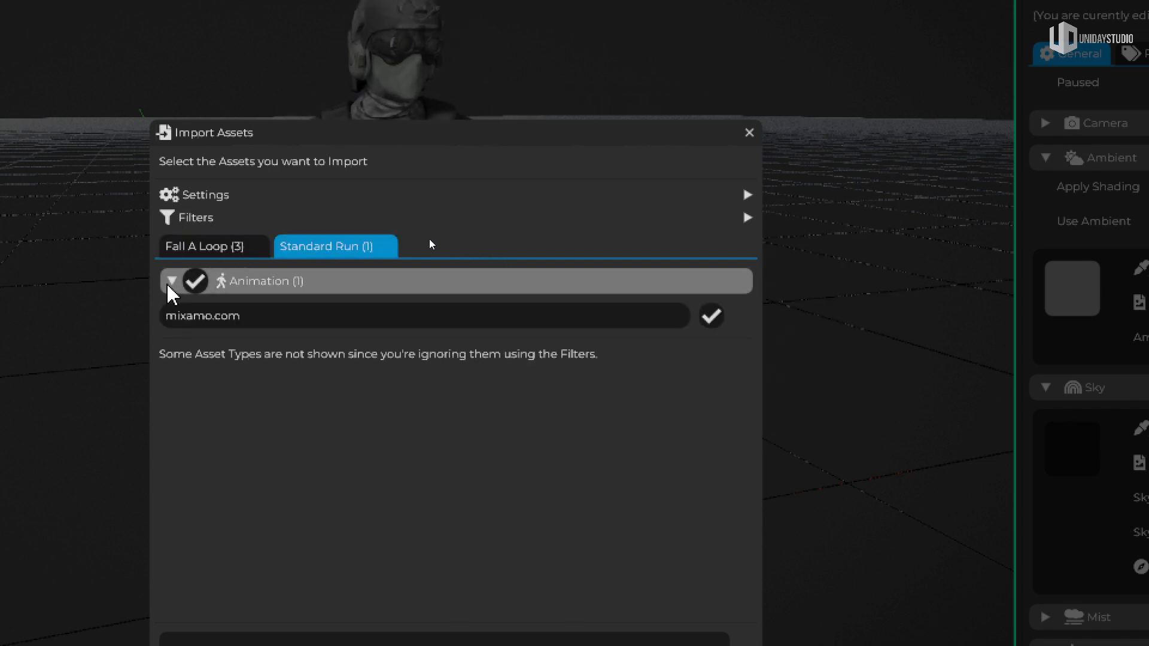
Step: Re-enable the Entity Template import filter to compare both files' asset lists, and exclude that type again
{"action": "mouse_move", "coordinate": [293, 221]}
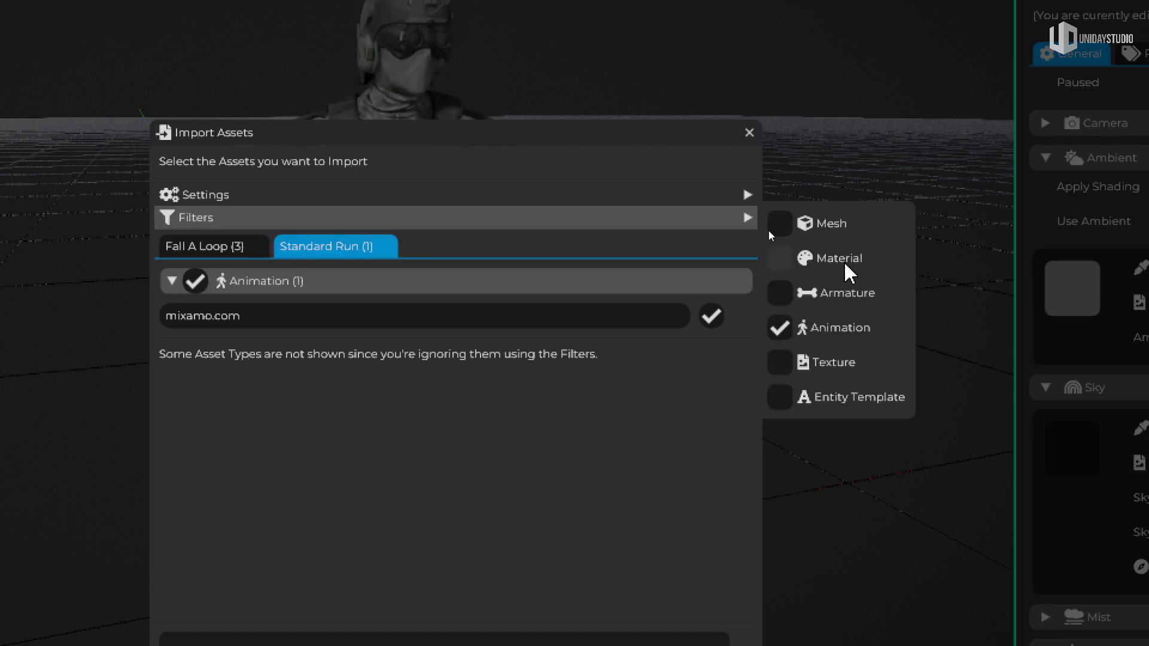
{"action": "left_click", "coordinate": [777, 398]}
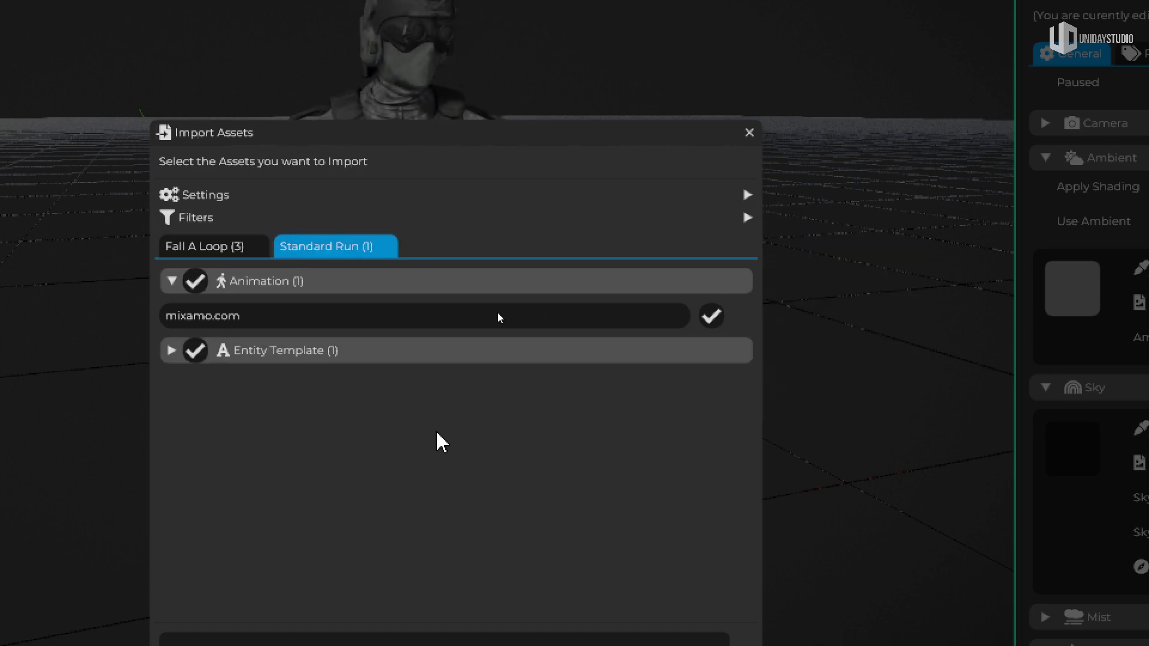
{"action": "left_click", "coordinate": [184, 256]}
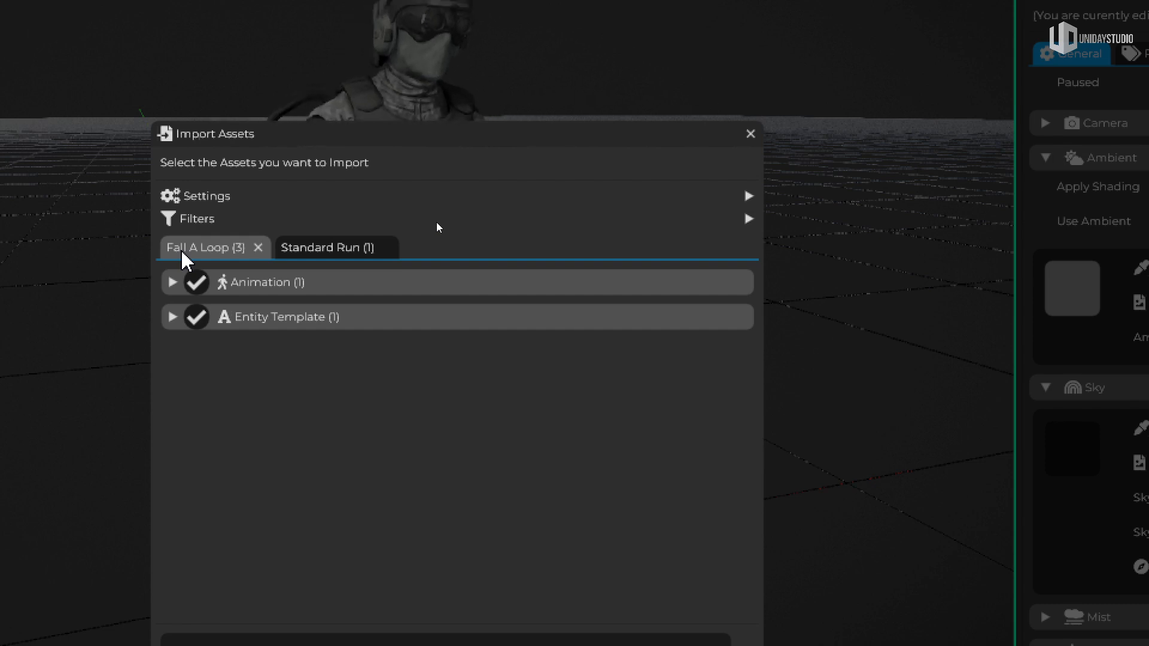
{"action": "left_click", "coordinate": [287, 253]}
{"action": "left_click", "coordinate": [195, 250]}
{"action": "left_click", "coordinate": [302, 249]}
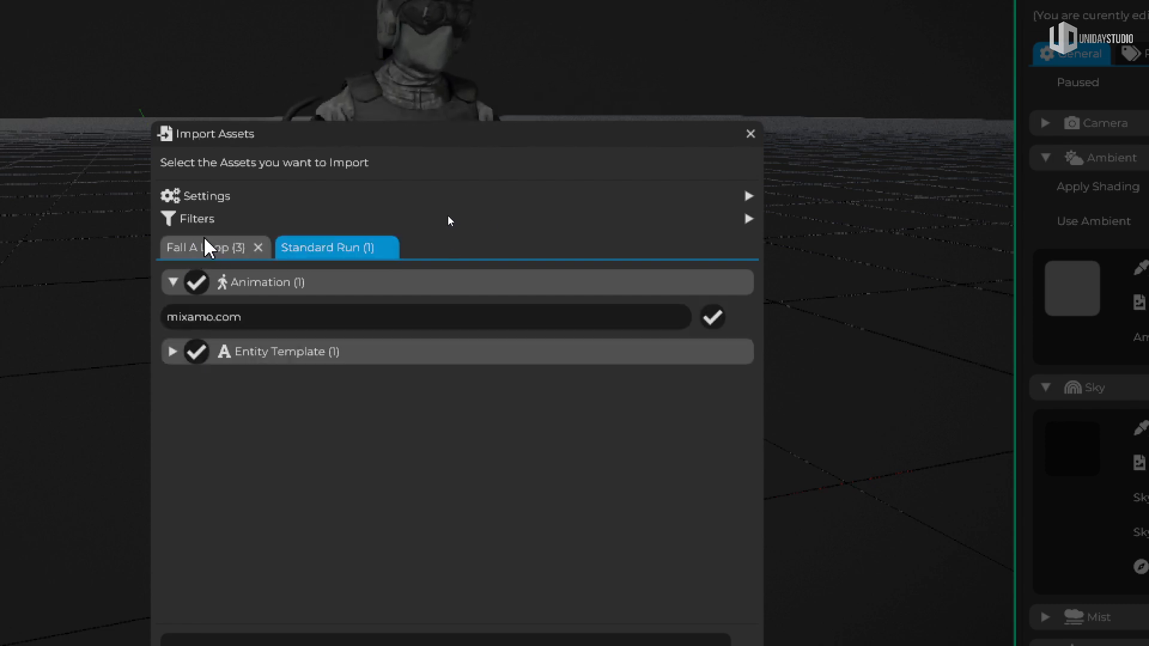
{"action": "left_click", "coordinate": [205, 249]}
{"action": "left_click", "coordinate": [195, 317]}
{"action": "left_click", "coordinate": [194, 317]}
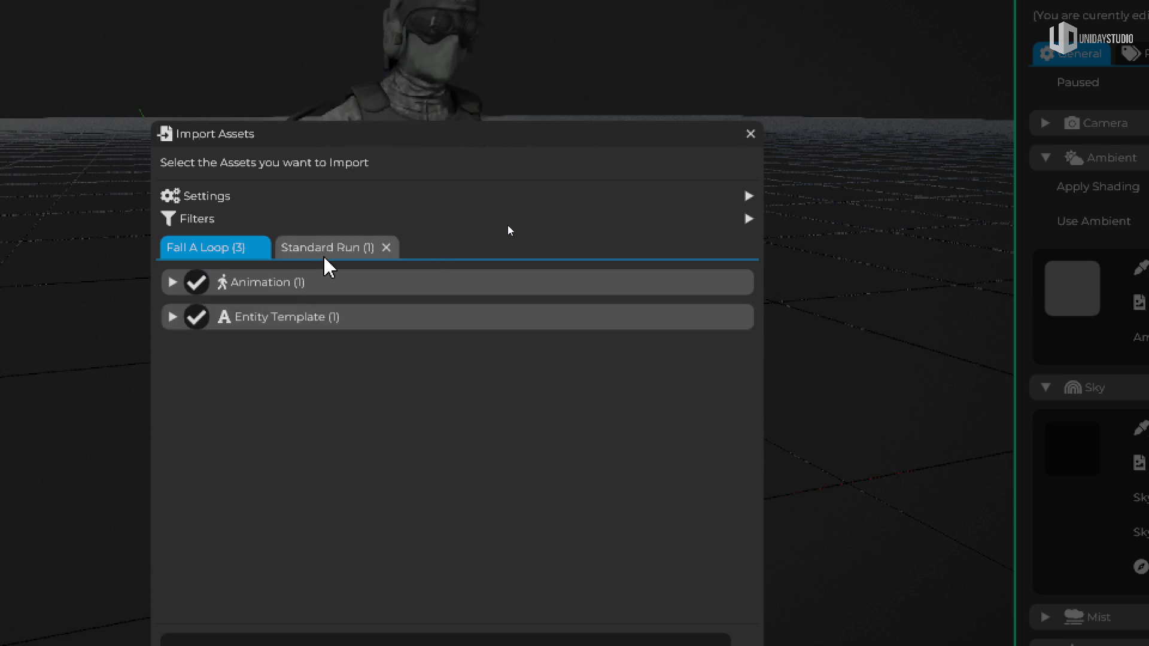
{"action": "left_click", "coordinate": [326, 250]}
{"action": "mouse_move", "coordinate": [328, 219]}
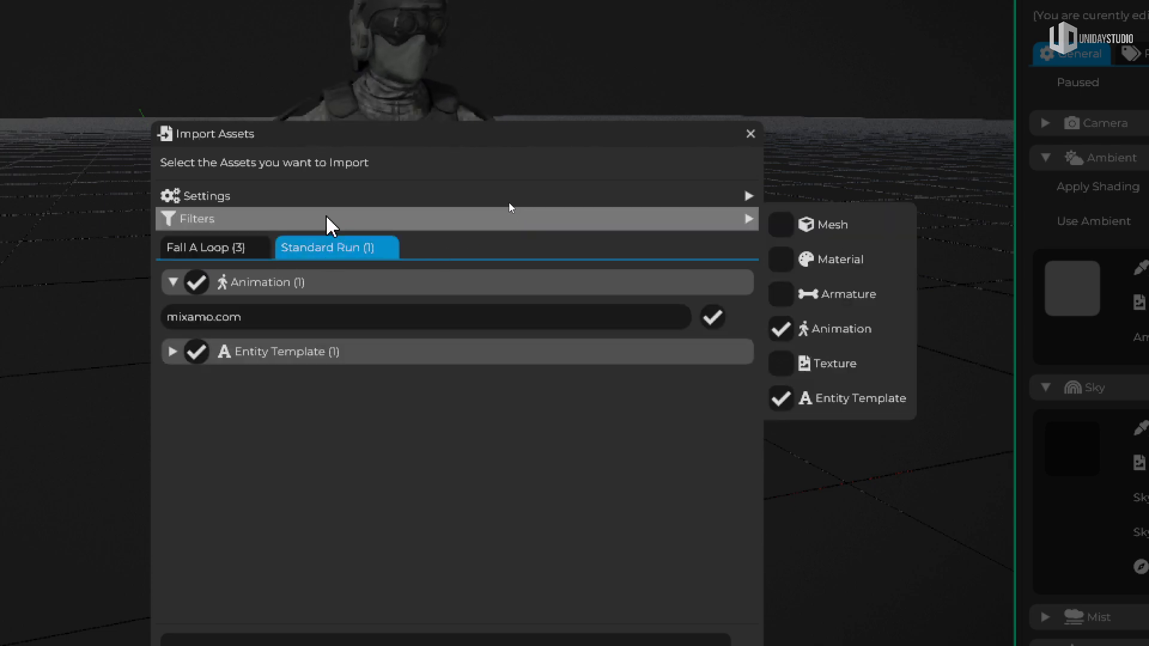
{"action": "left_click", "coordinate": [786, 400]}
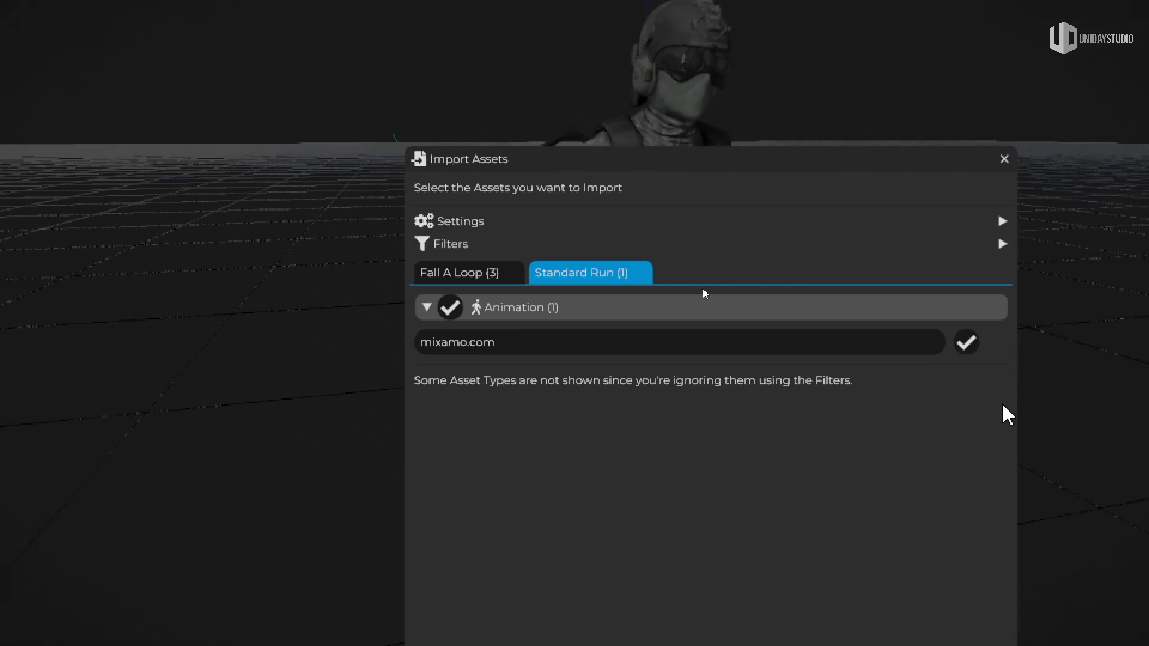
Step: Rename the animation imported from Fall A Loop as p-fall
{"action": "left_click", "coordinate": [541, 273]}
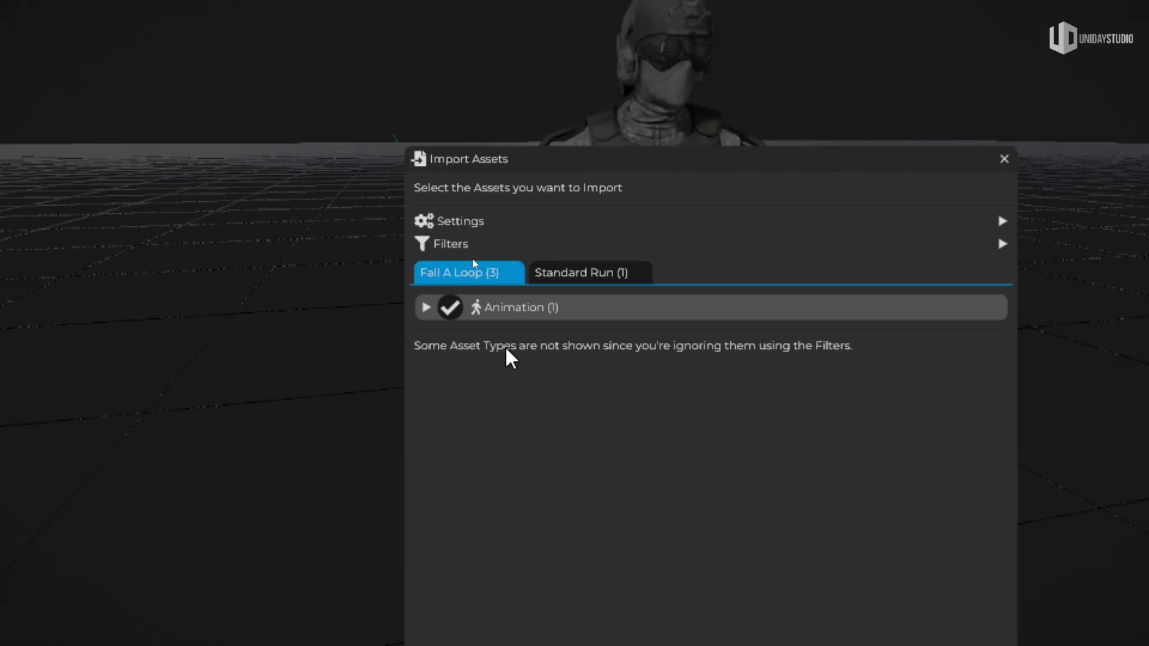
{"action": "left_click", "coordinate": [426, 308]}
{"action": "left_click_drag", "start_coordinate": [503, 347], "coordinate": [413, 352]}
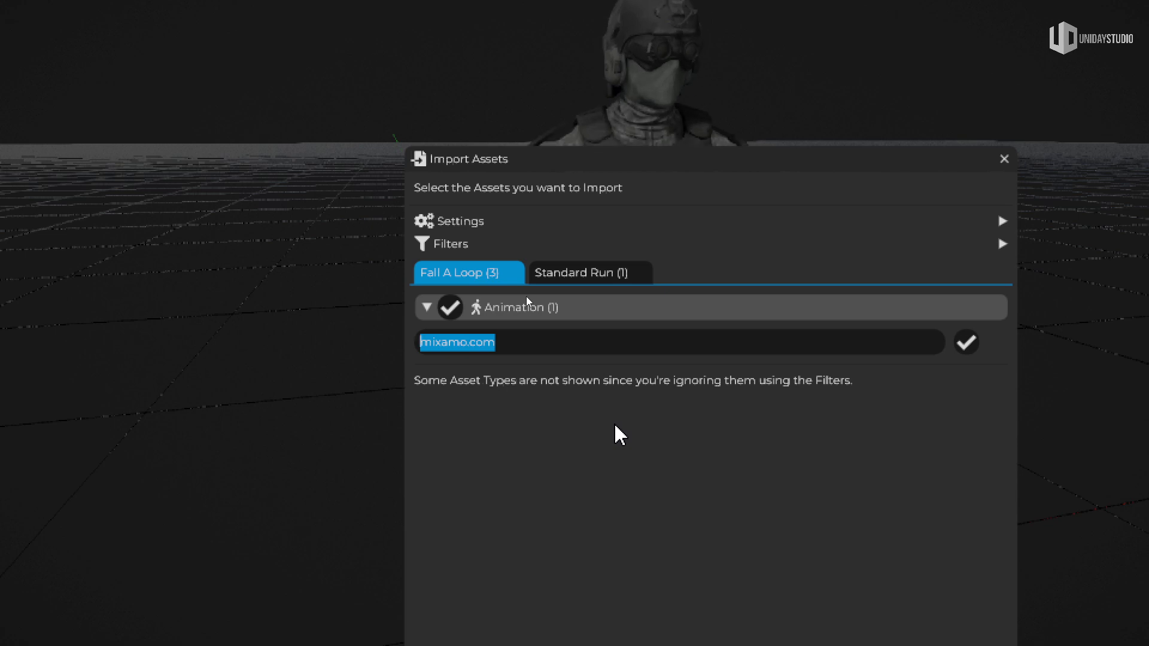
{"action": "type", "text": "p-fall"}
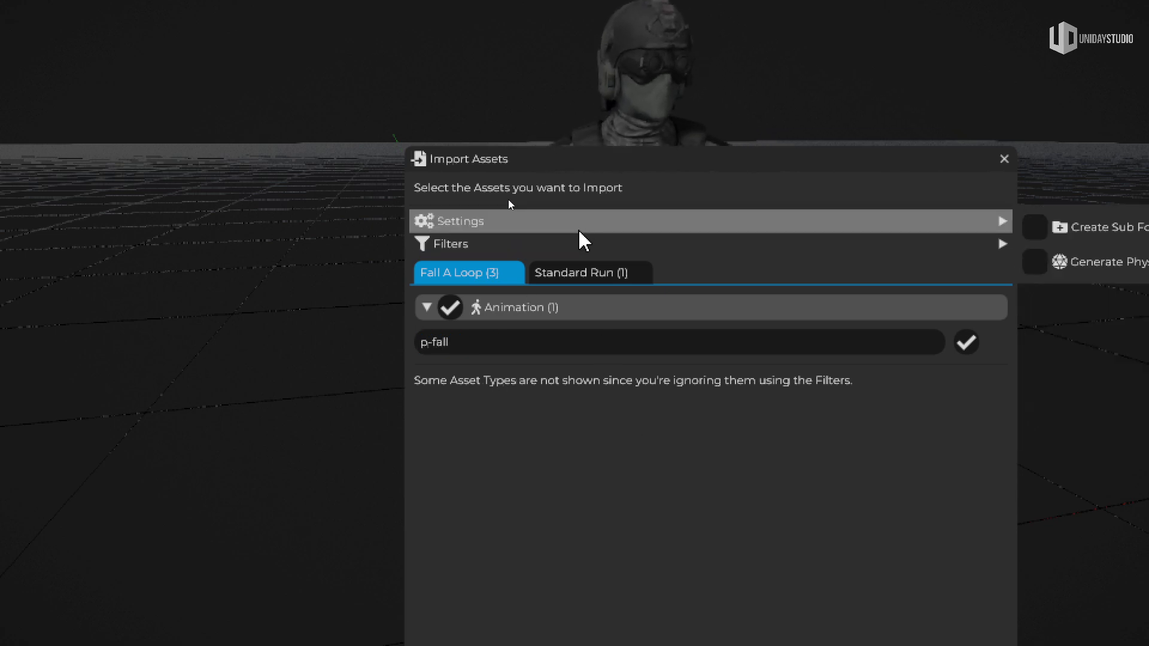
Step: Rename the animation from Standard Run as p-run and import the assets of both files
{"action": "left_click", "coordinate": [578, 272]}
{"action": "left_click", "coordinate": [519, 350]}
{"action": "key", "text": "ctrl+a"}
{"action": "type", "text": "p-"}
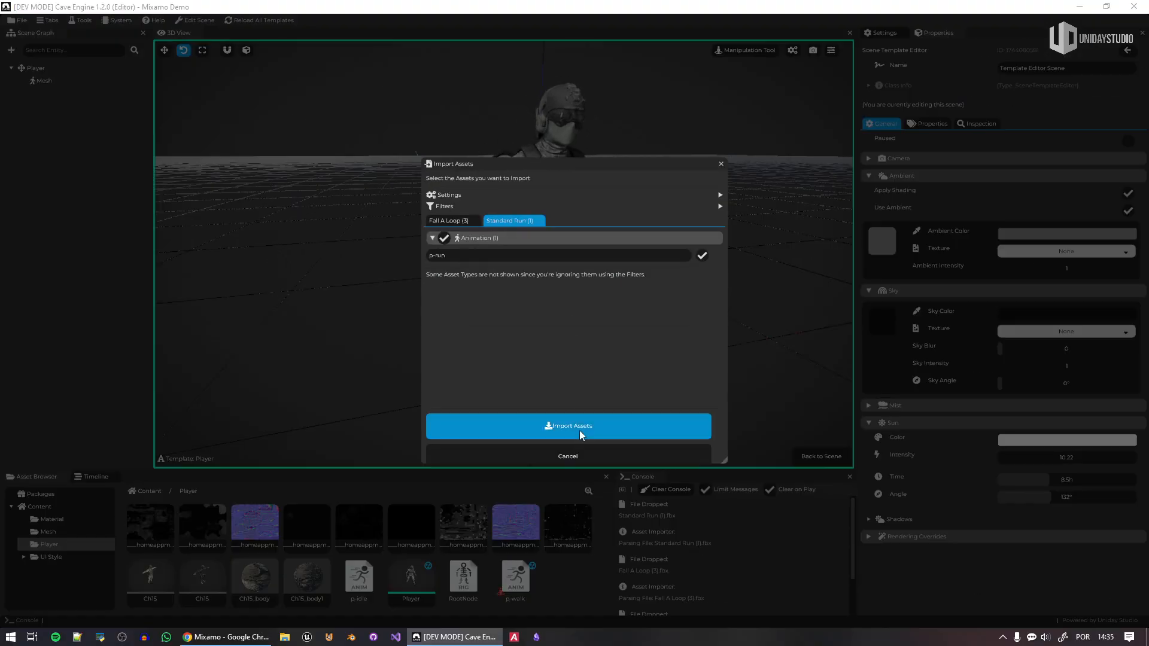
{"action": "left_click", "coordinate": [580, 430]}
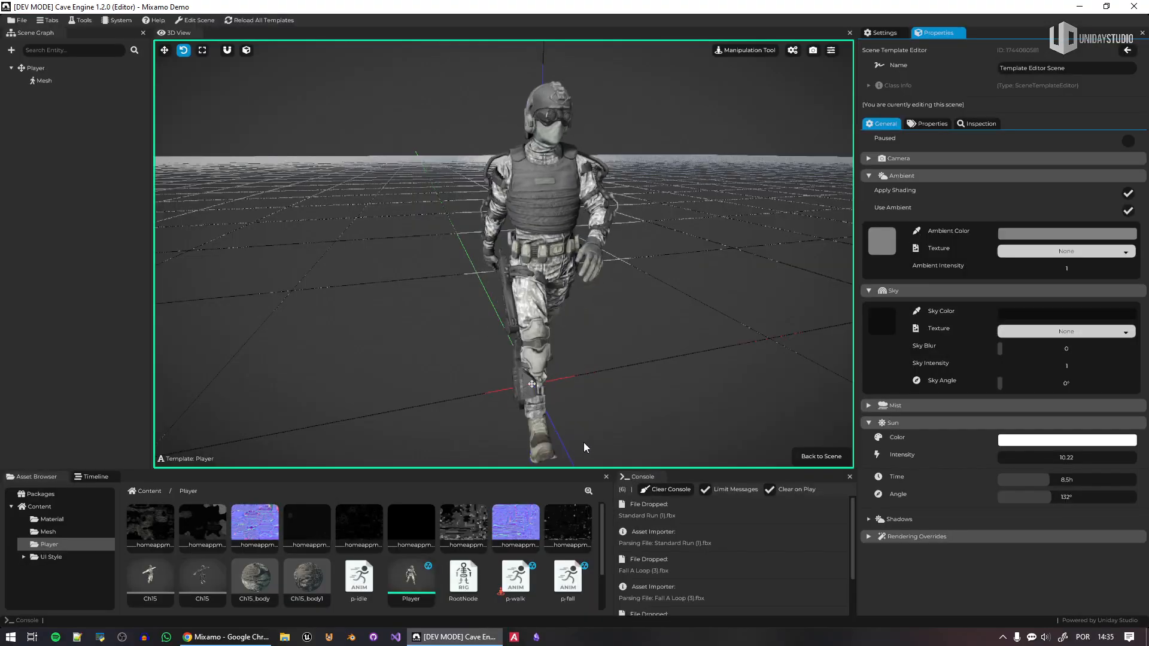
Step: Preview p-fall and p-run on the soldier mesh, and set p-run's root motion channel to mixamorig:Hips using the Z-axis
{"action": "scroll", "coordinate": [582, 580], "scroll_direction": "down", "scroll_amount": 3}
{"action": "left_click", "coordinate": [547, 299]}
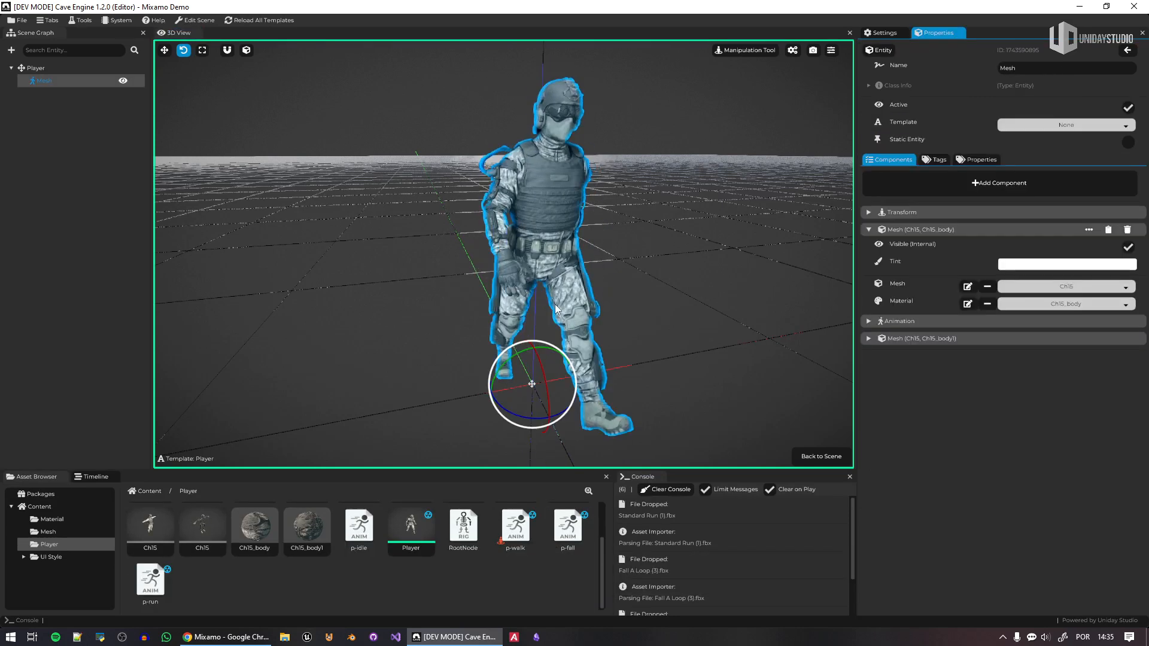
{"action": "left_click", "coordinate": [567, 538]}
{"action": "left_click", "coordinate": [162, 596]}
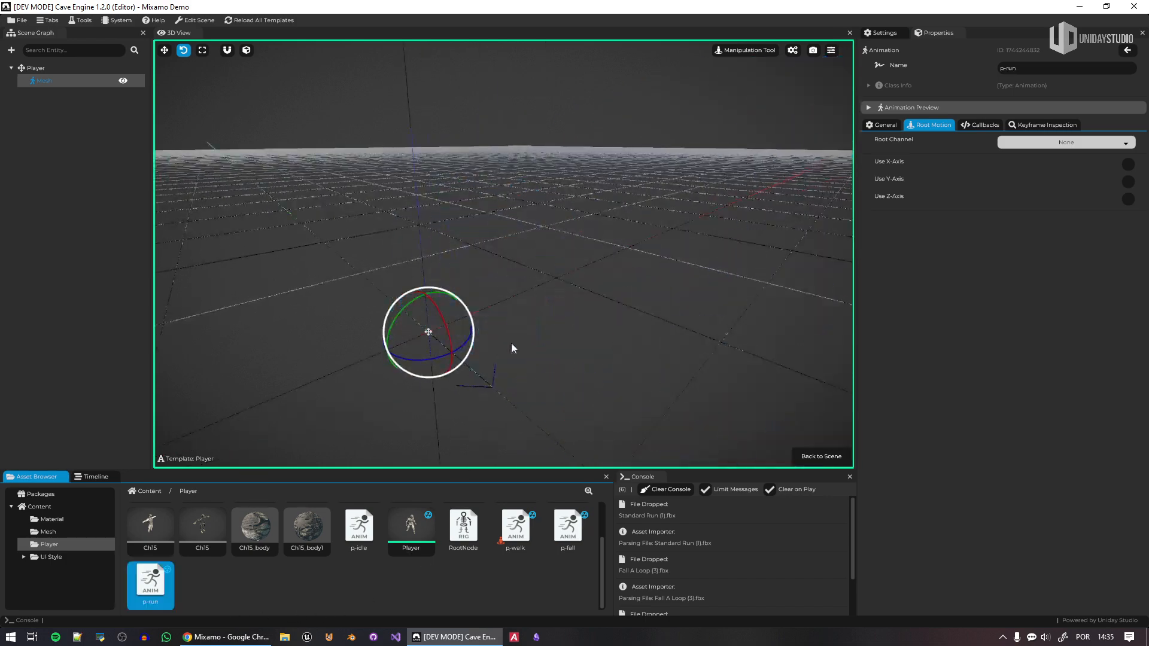
{"action": "left_click", "coordinate": [1042, 144]}
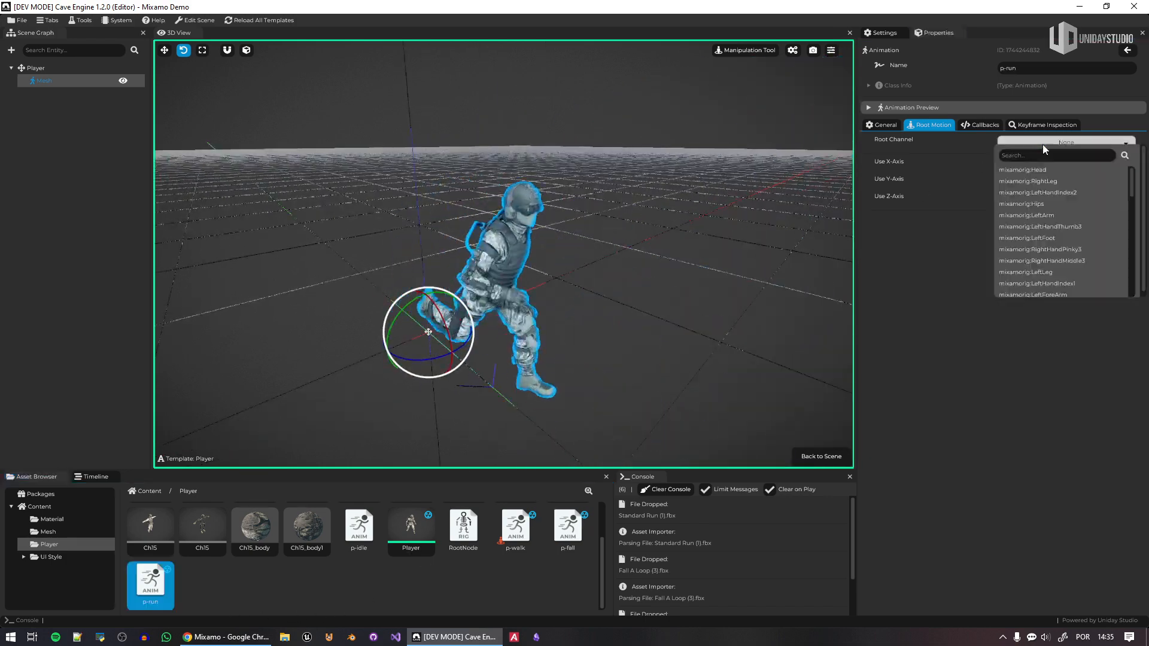
{"action": "left_click", "coordinate": [1037, 203]}
{"action": "left_click", "coordinate": [1128, 199]}
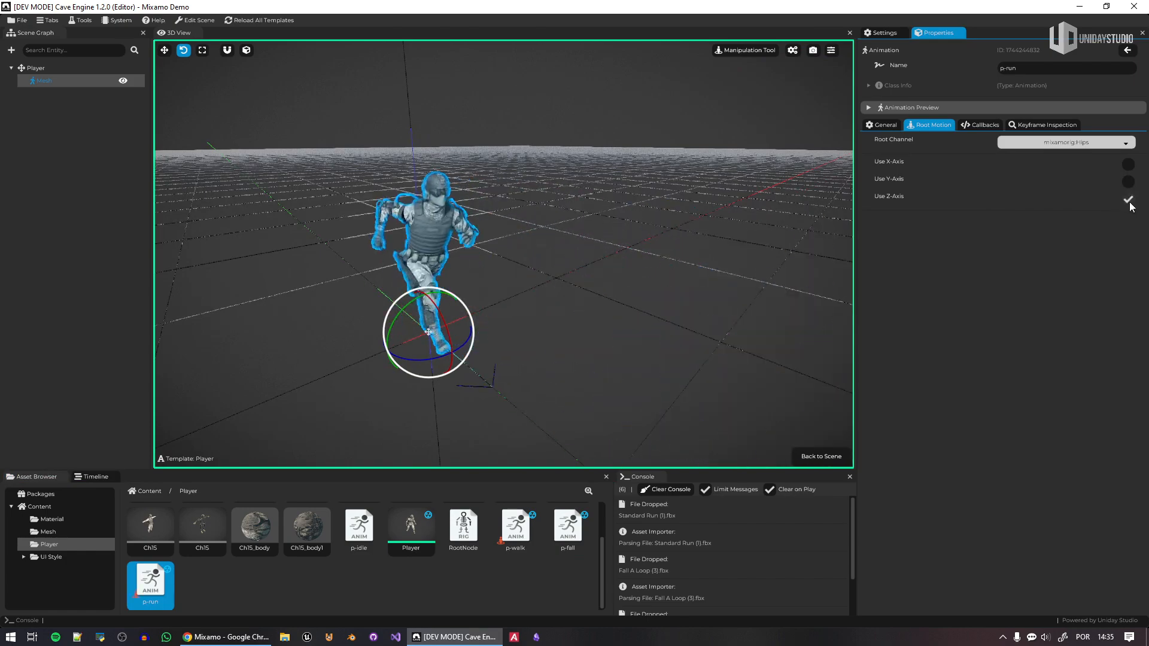
Step: Preview the root-motion run on the soldier and play p-fall and p-idle on the mesh
{"action": "left_click", "coordinate": [597, 323]}
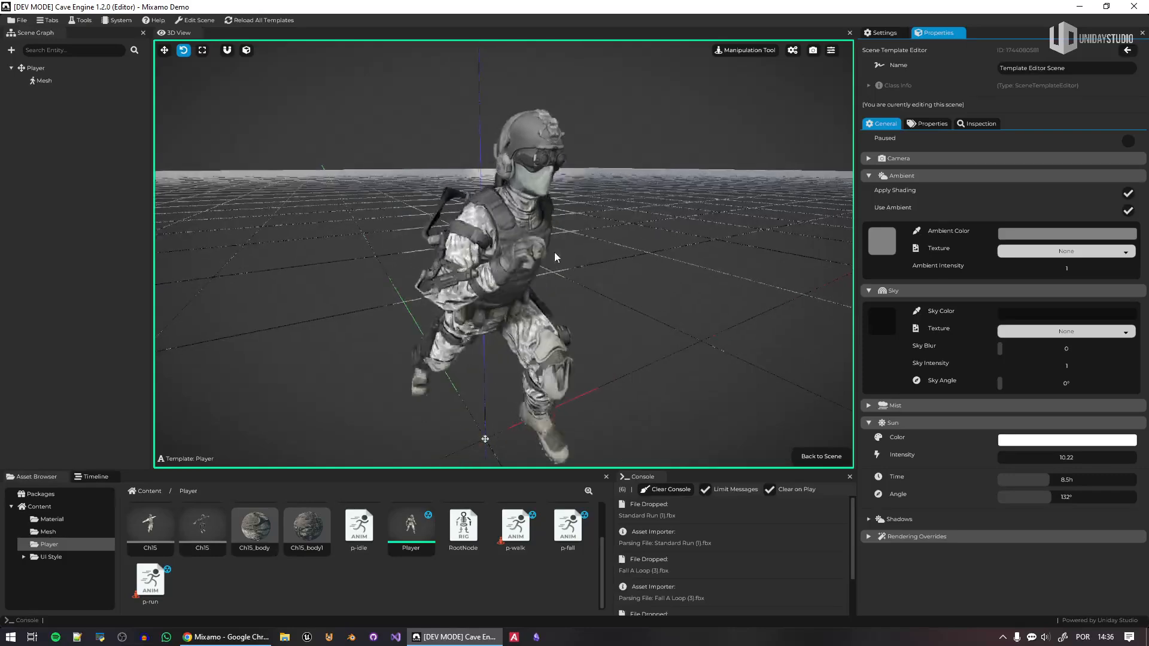
{"action": "left_click", "coordinate": [554, 252]}
{"action": "left_click", "coordinate": [553, 538]}
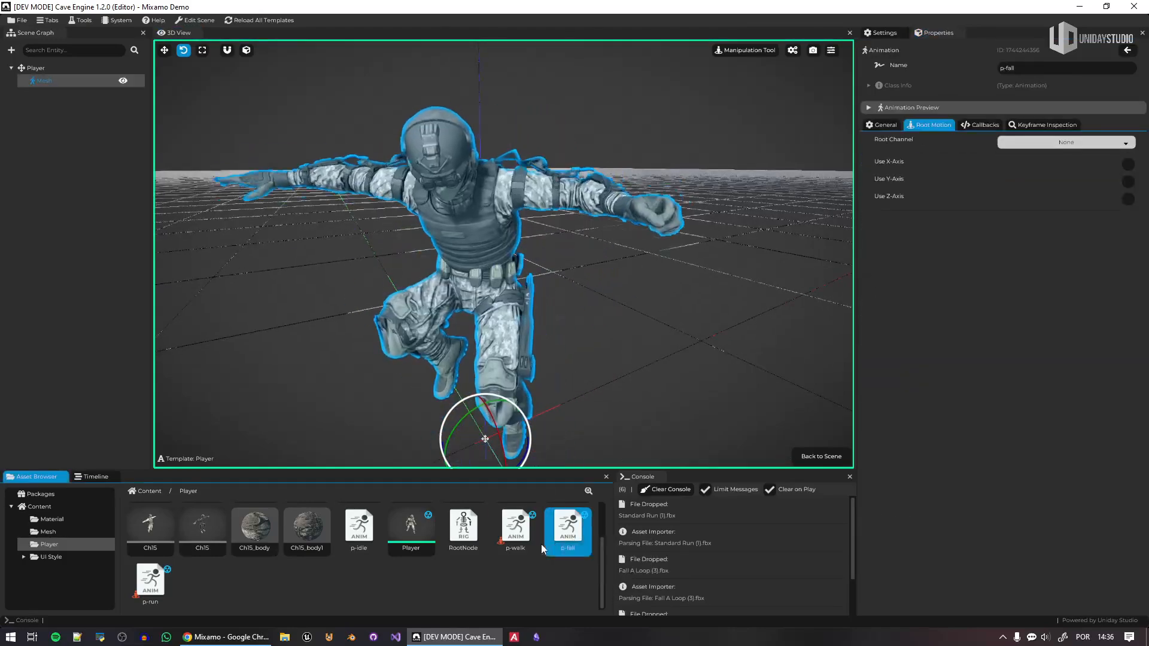
{"action": "left_click", "coordinate": [362, 575]}
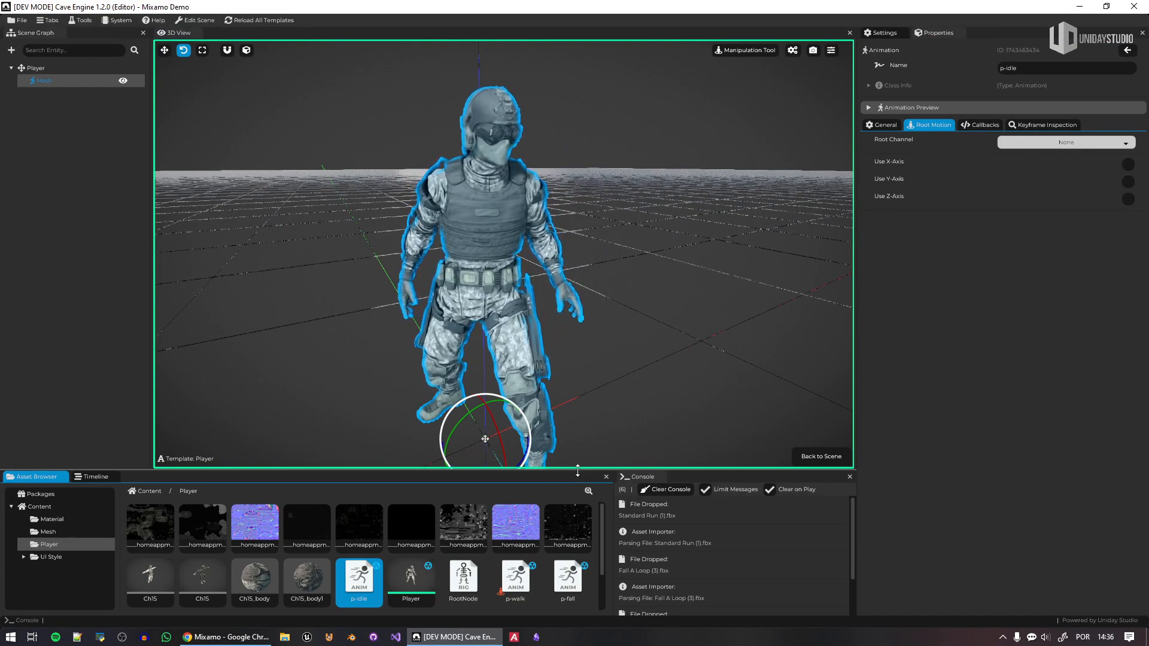
Step: Enlarge the asset browser and group the Player folder's assets into subfolders by type
{"action": "left_click_drag", "start_coordinate": [577, 470], "coordinate": [577, 416]}
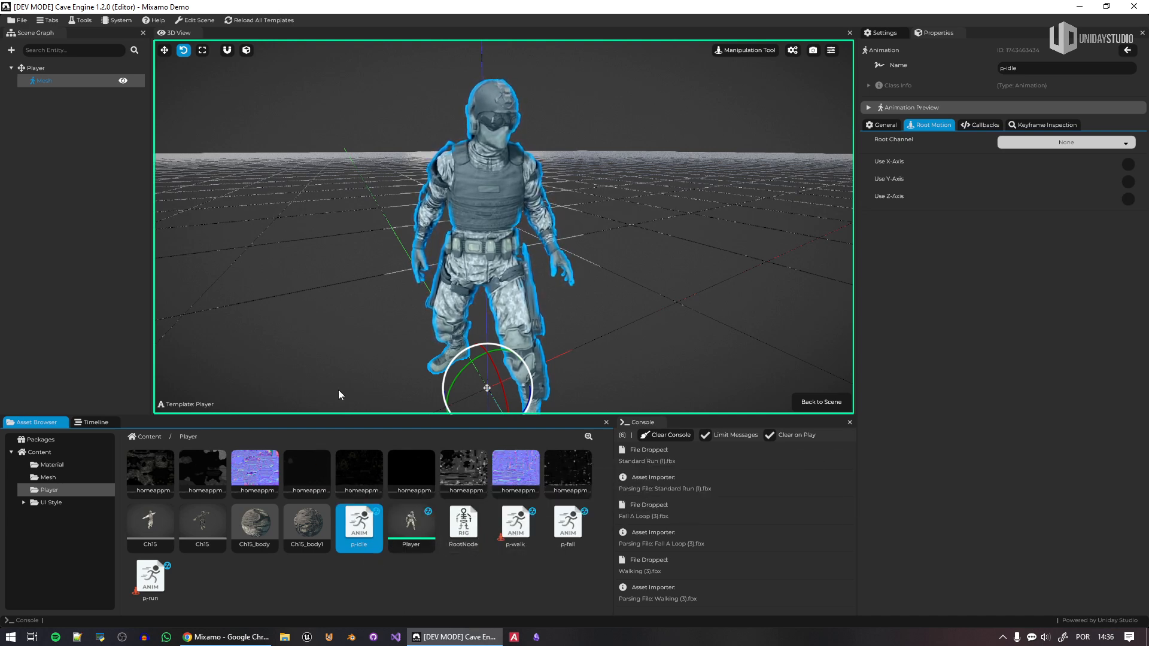
{"action": "right_click", "coordinate": [264, 558]}
{"action": "left_click", "coordinate": [238, 579]}
{"action": "right_click", "coordinate": [246, 569]}
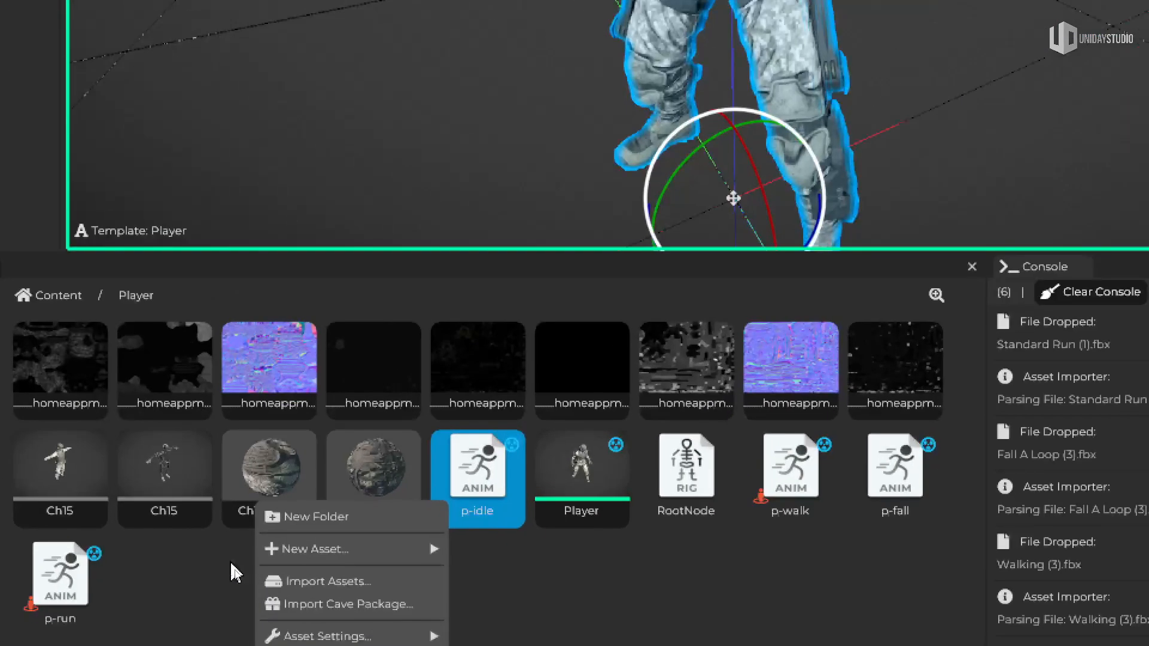
{"action": "mouse_move", "coordinate": [368, 637]}
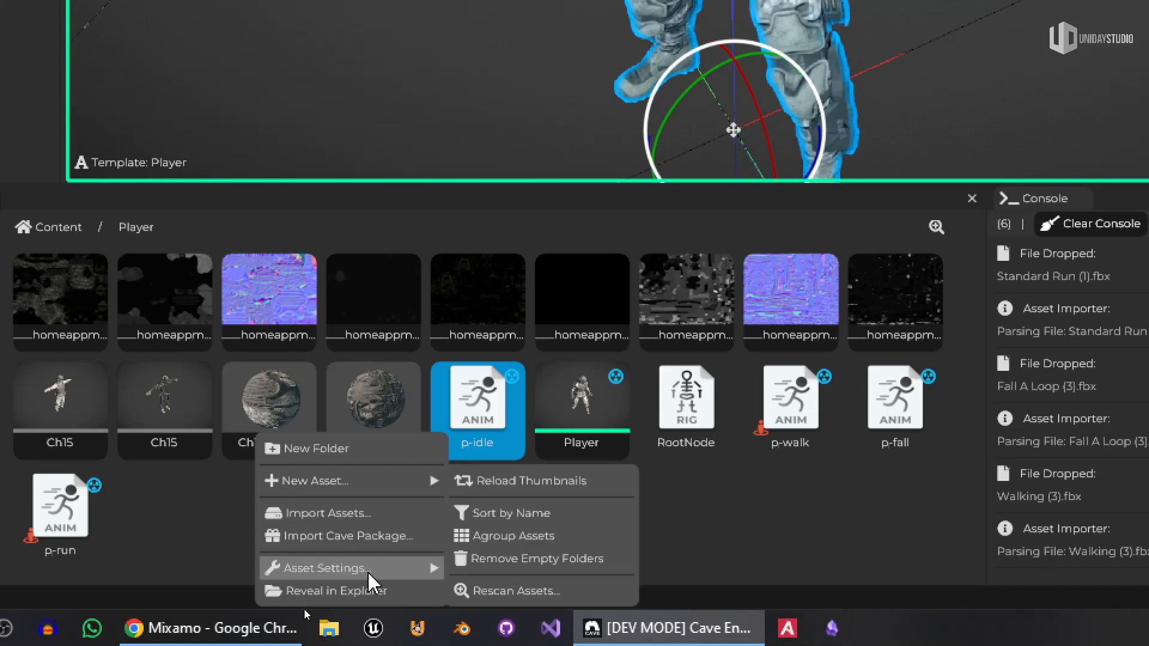
{"action": "left_click", "coordinate": [549, 542]}
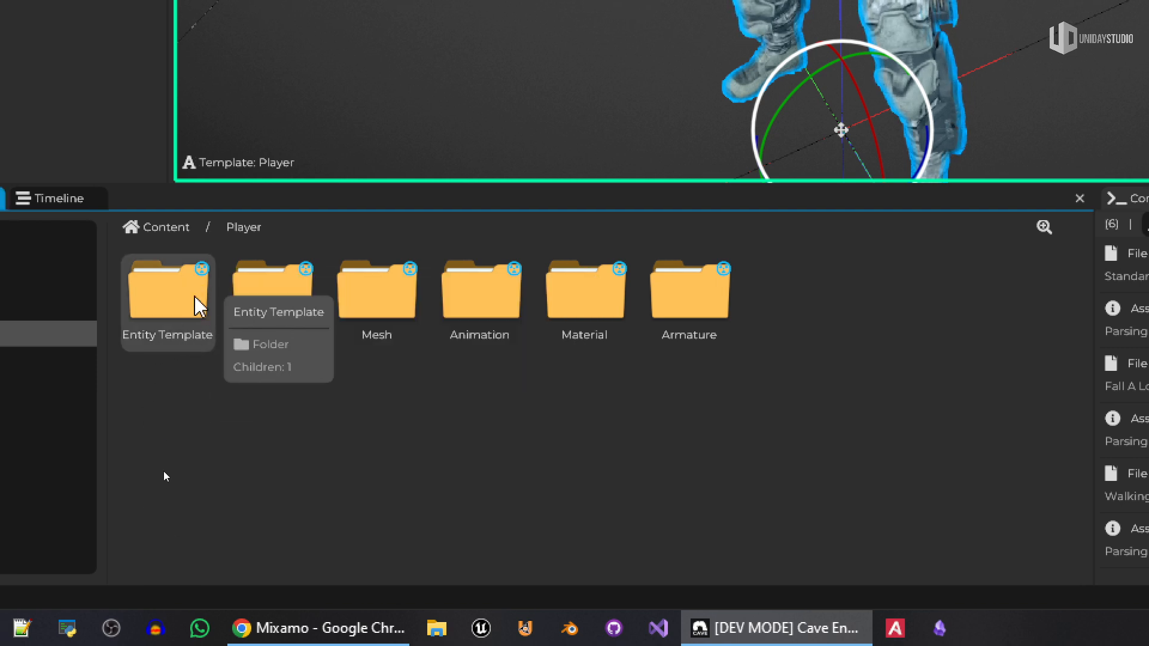
Step: Dissolve the Entity Template folder and move the Image Texture folder into the Material folder
{"action": "right_click", "coordinate": [199, 306]}
{"action": "left_click", "coordinate": [302, 353]}
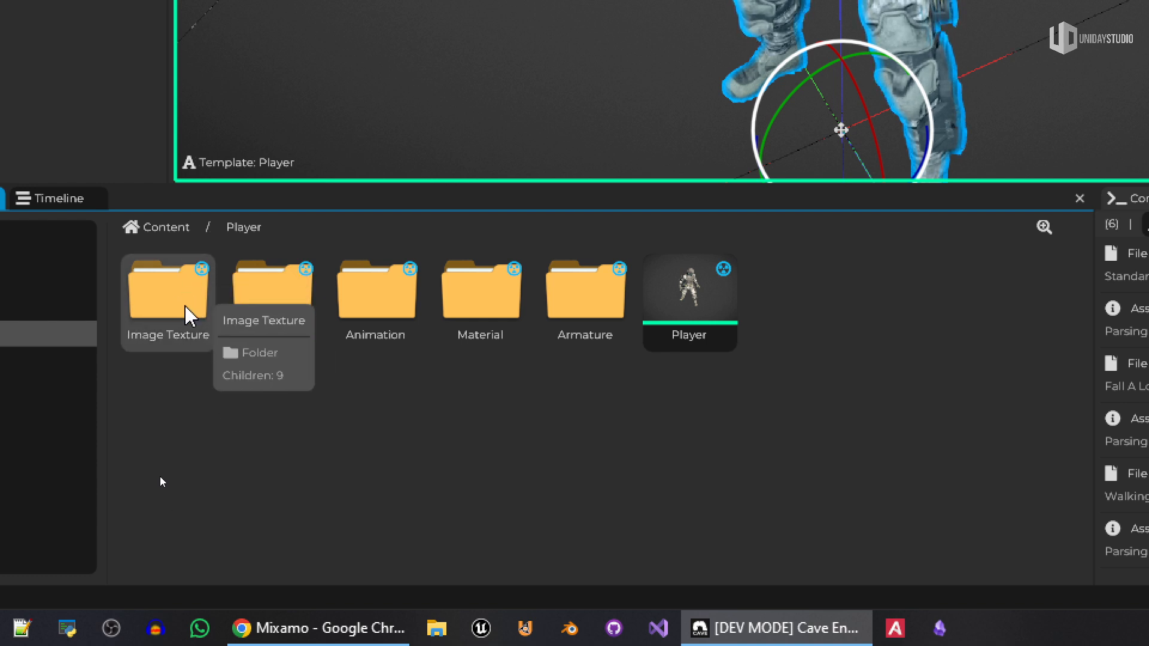
{"action": "left_click_drag", "start_coordinate": [177, 311], "coordinate": [535, 429]}
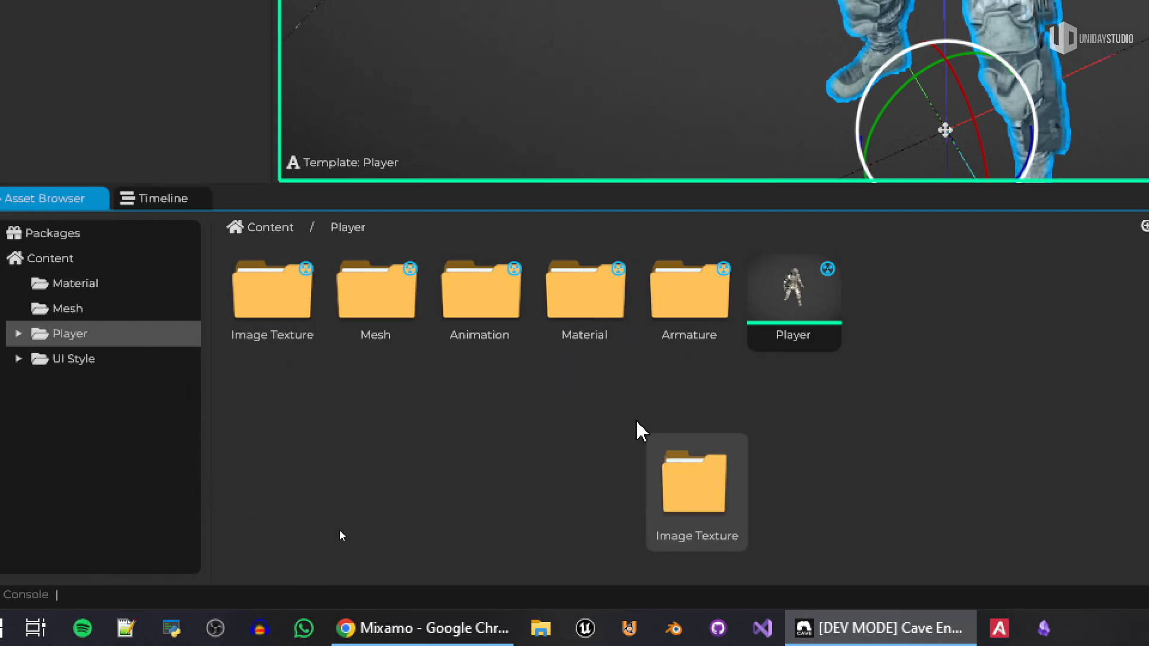
{"action": "left_click_drag", "start_coordinate": [637, 428], "coordinate": [606, 310]}
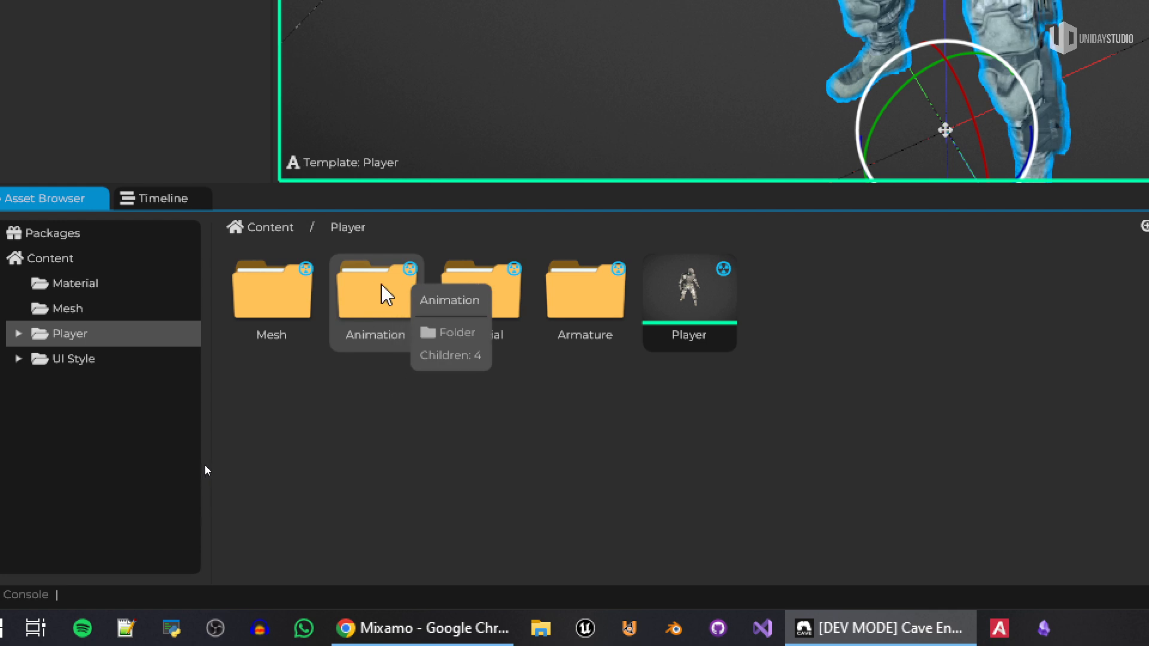
Step: Dissolve the Armature folder and move the RootNode rig and the Material folder into the Mesh folder
{"action": "right_click", "coordinate": [592, 272]}
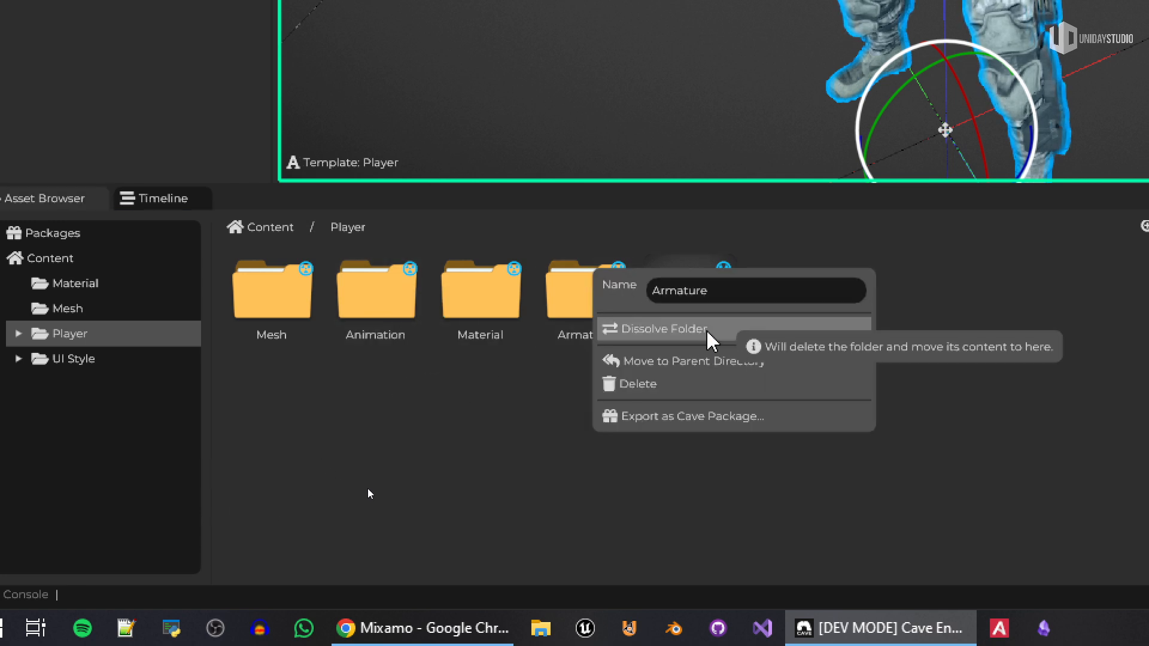
{"action": "left_click", "coordinate": [718, 329]}
{"action": "left_click_drag", "start_coordinate": [689, 293], "coordinate": [260, 302]}
{"action": "left_click_drag", "start_coordinate": [482, 320], "coordinate": [274, 311]}
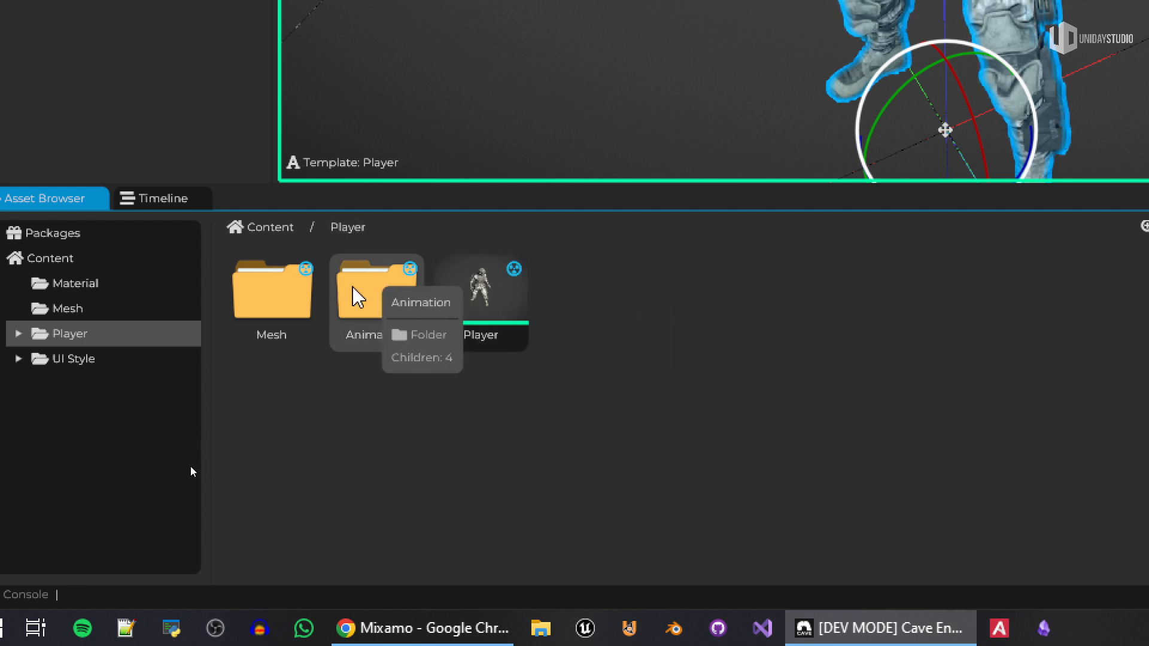
Step: Review the contents of the Animation, Mesh and nested Material folders and return to the Player folder
{"action": "double_click", "coordinate": [374, 290]}
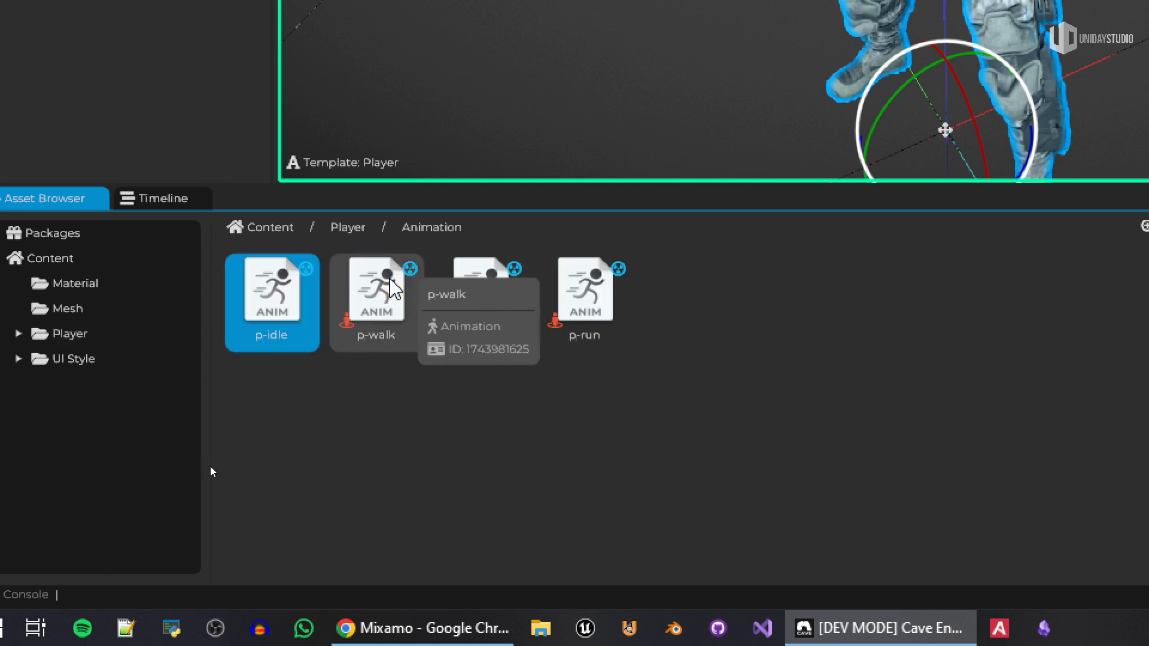
{"action": "left_click", "coordinate": [348, 227]}
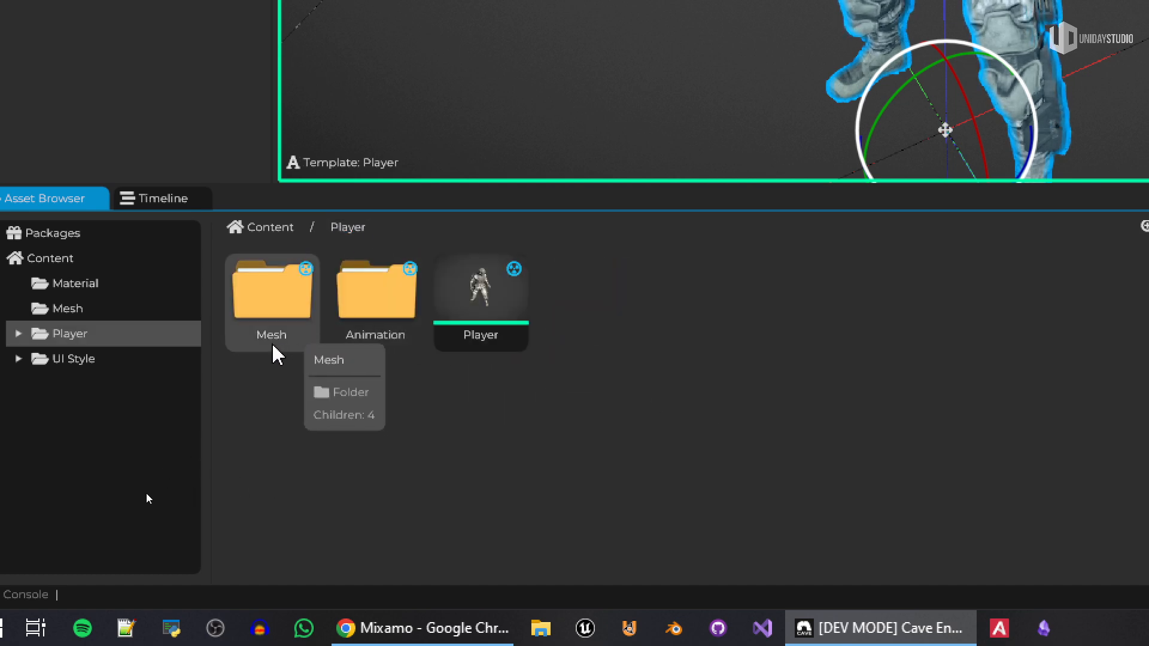
{"action": "double_click", "coordinate": [273, 296]}
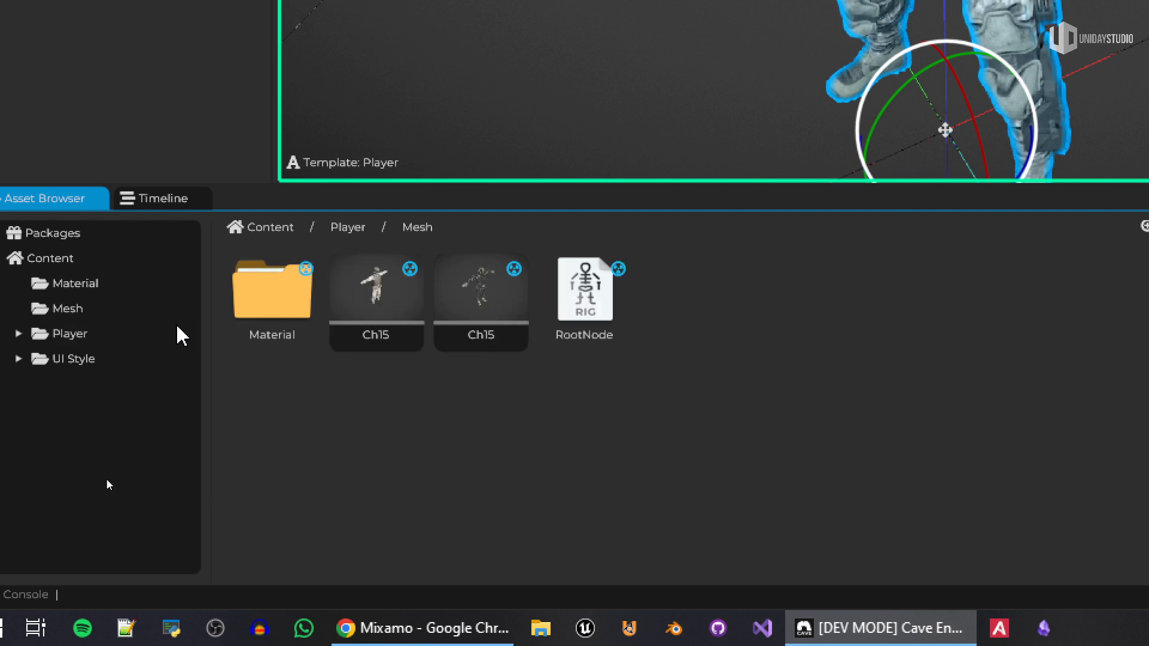
{"action": "double_click", "coordinate": [272, 293]}
{"action": "left_click", "coordinate": [417, 228]}
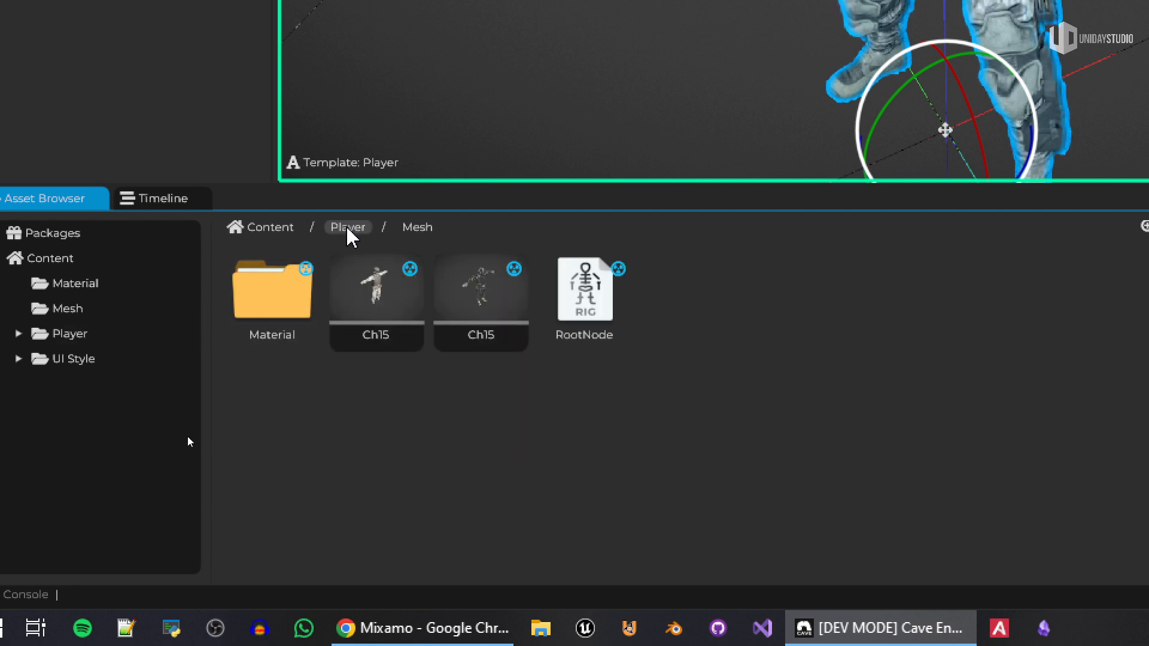
{"action": "left_click", "coordinate": [347, 227]}
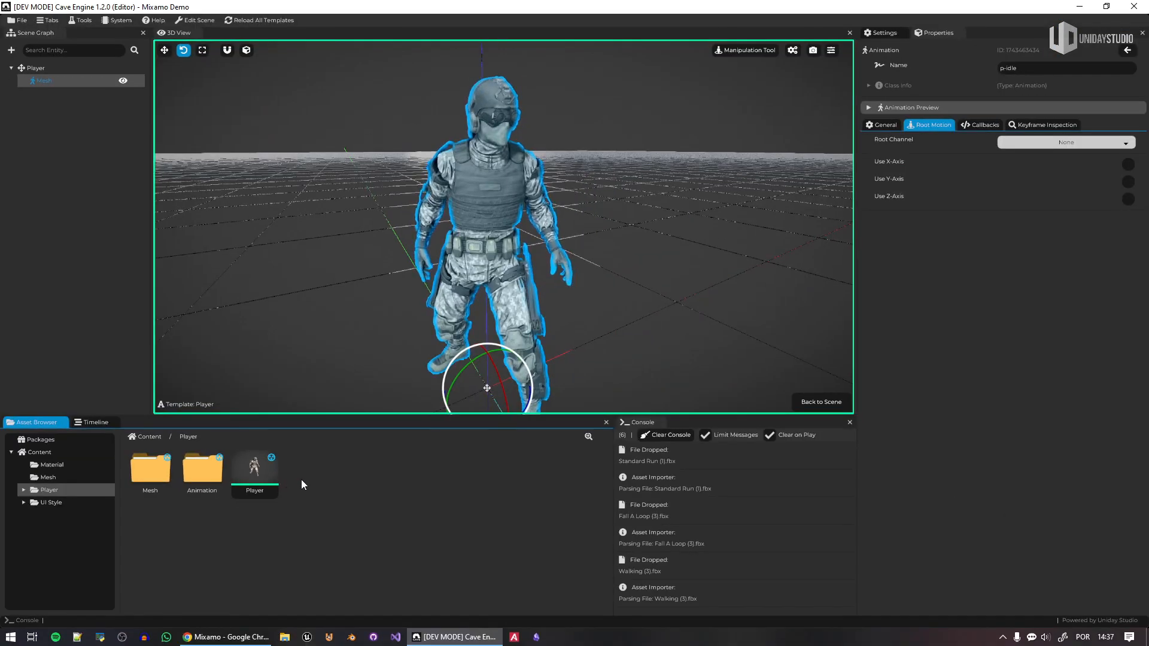
Step: Return from the Player template to the scene, save the project, enlarge the 3D view and deselect the soldier
{"action": "left_click", "coordinate": [813, 402]}
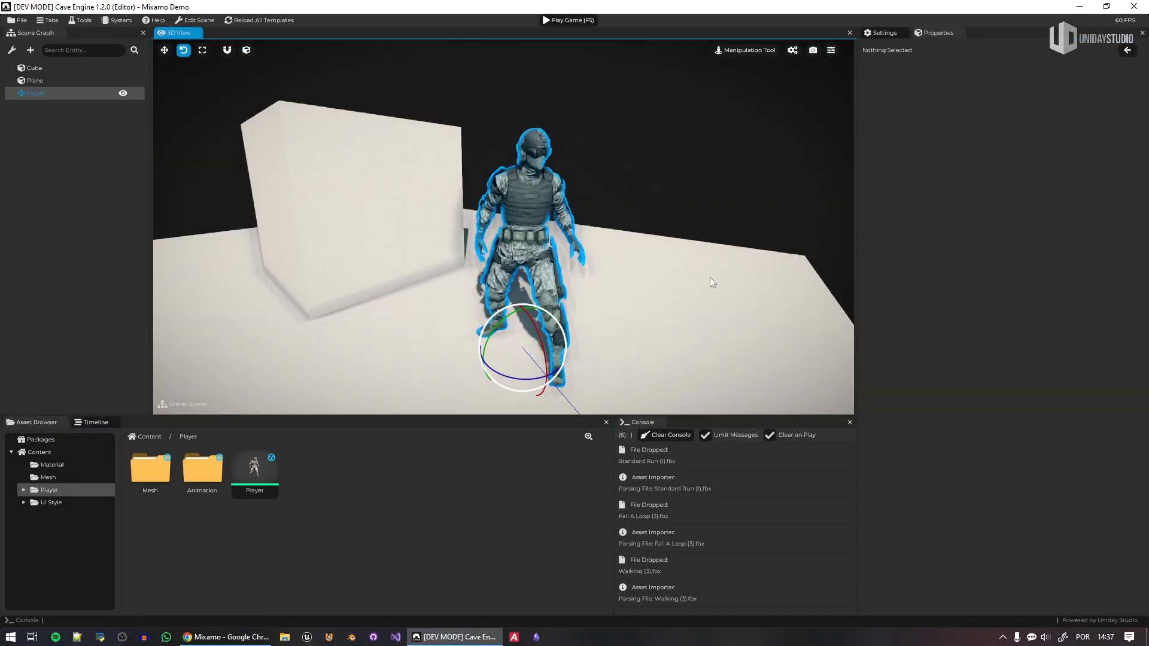
{"action": "key", "text": "ctrl+s"}
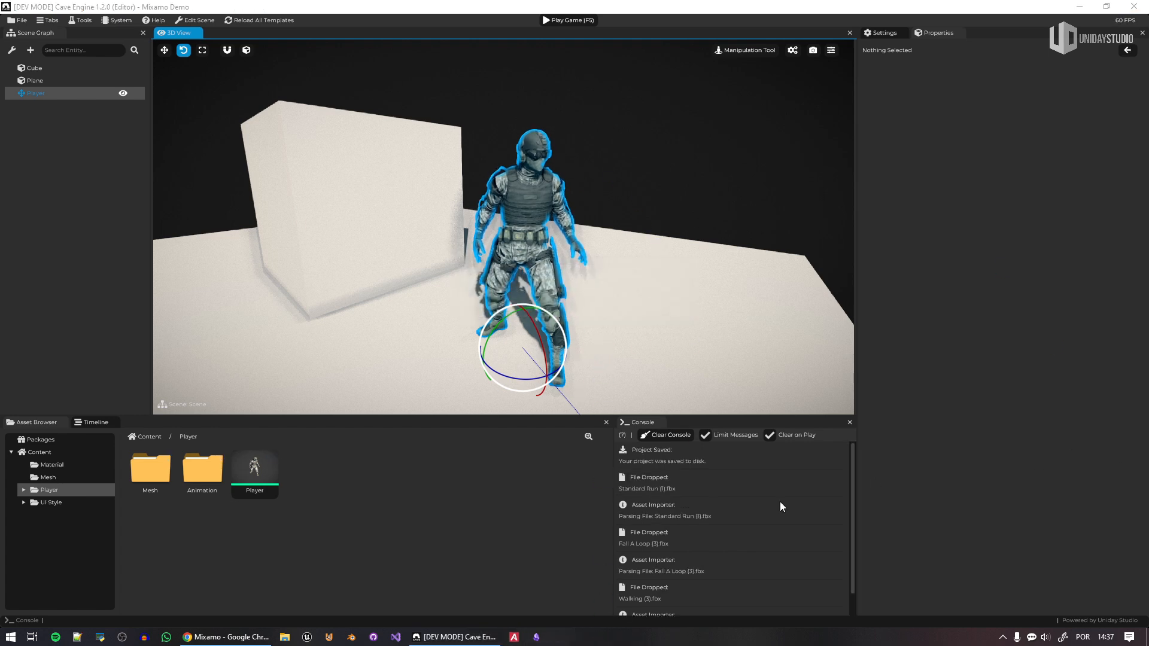
{"action": "left_click", "coordinate": [550, 523]}
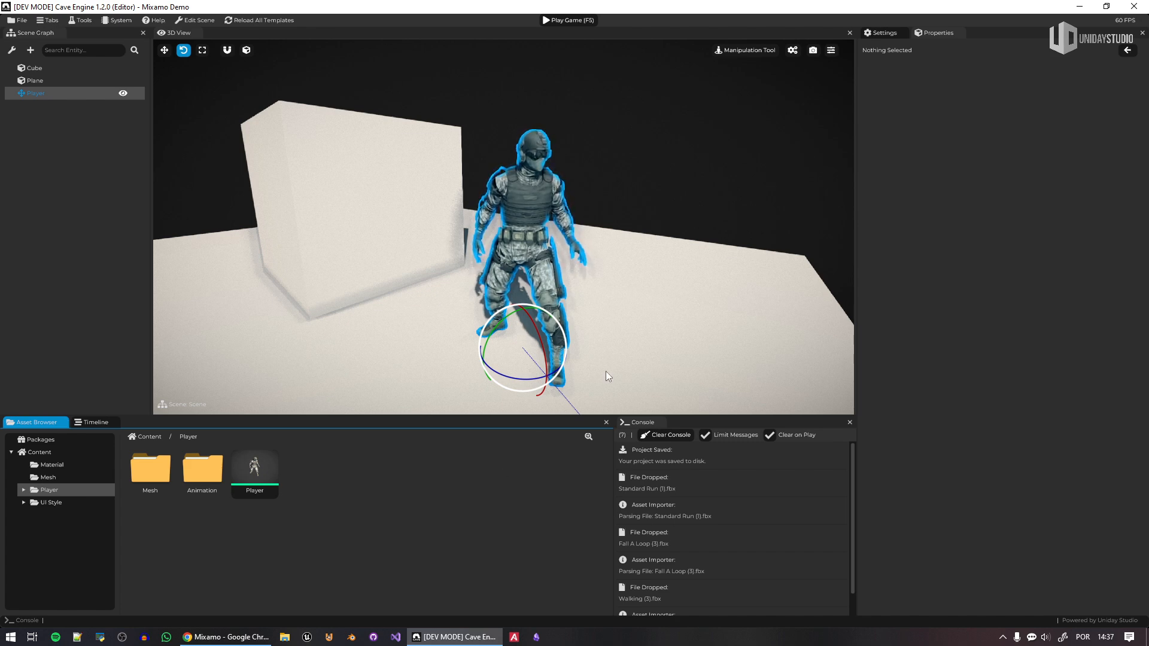
{"action": "left_click_drag", "start_coordinate": [582, 415], "coordinate": [572, 451]}
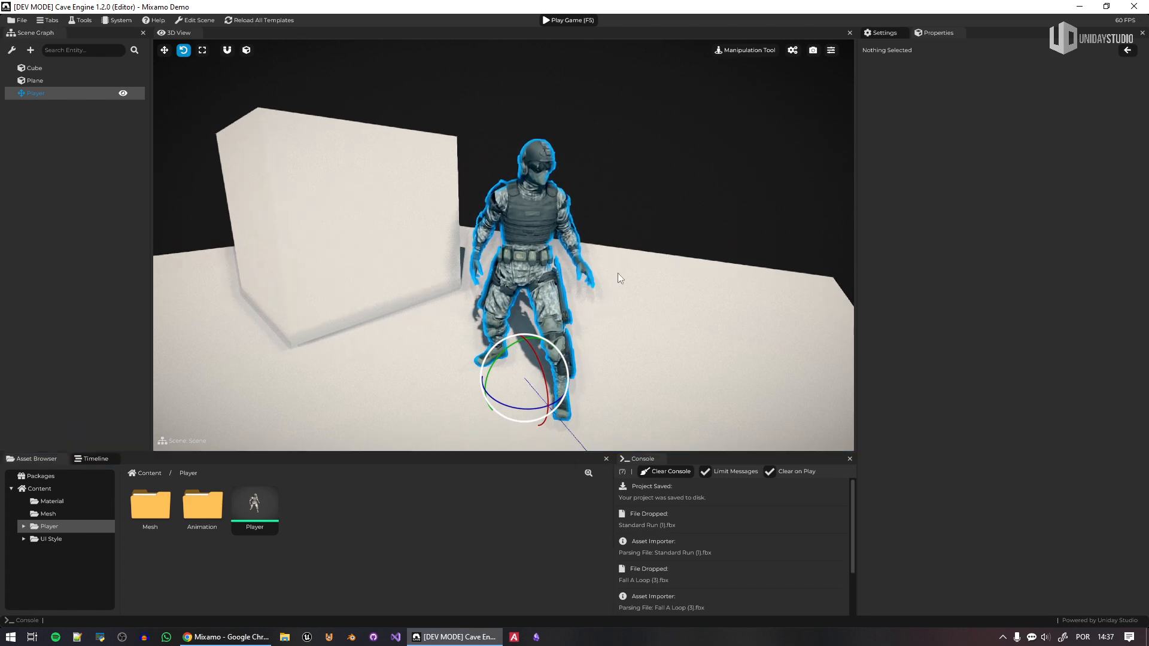
{"action": "left_click", "coordinate": [618, 273]}
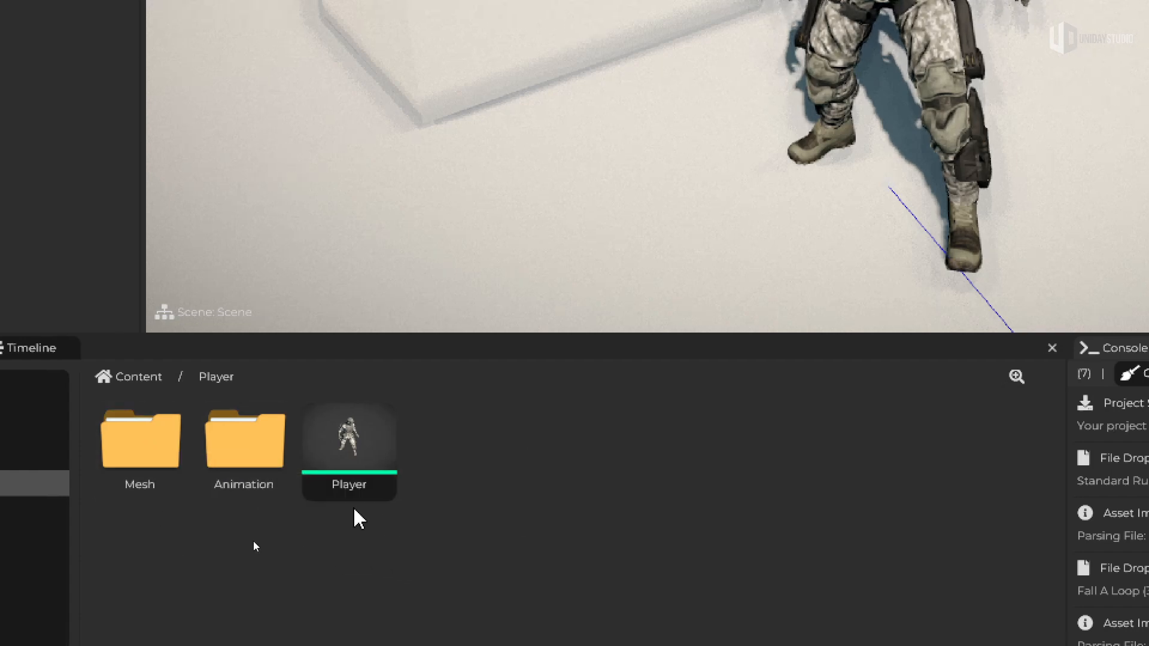
Step: Create a Python script named PlayerController in the Player folder, then open its default code briefly and close it
{"action": "right_click", "coordinate": [578, 453]}
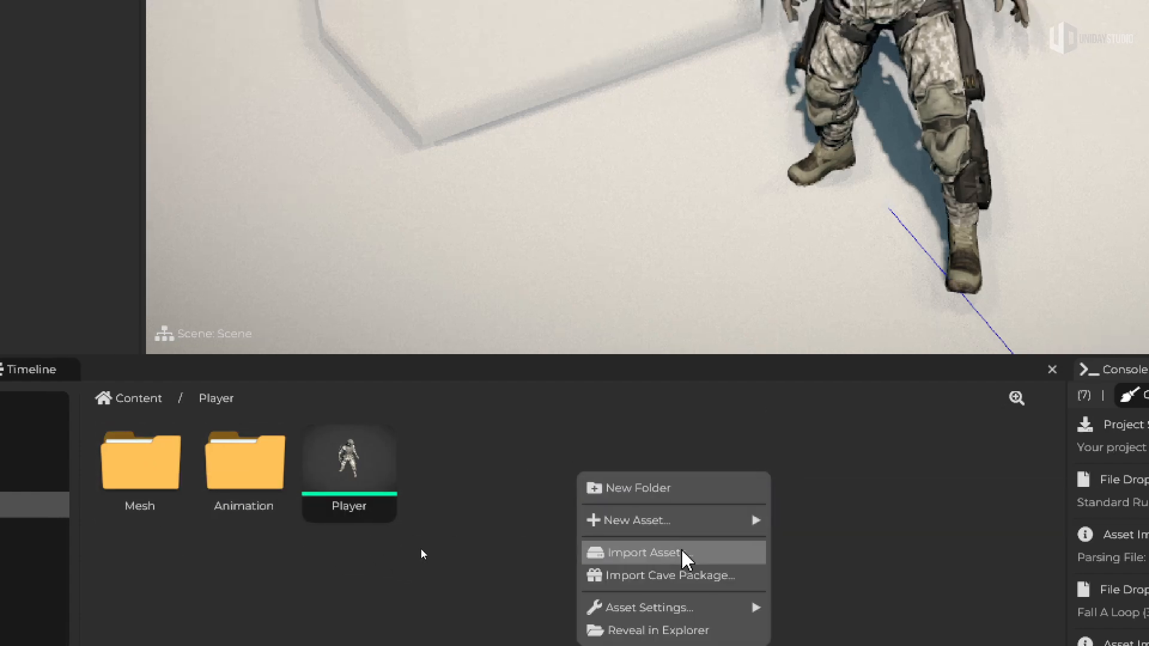
{"action": "mouse_move", "coordinate": [716, 508]}
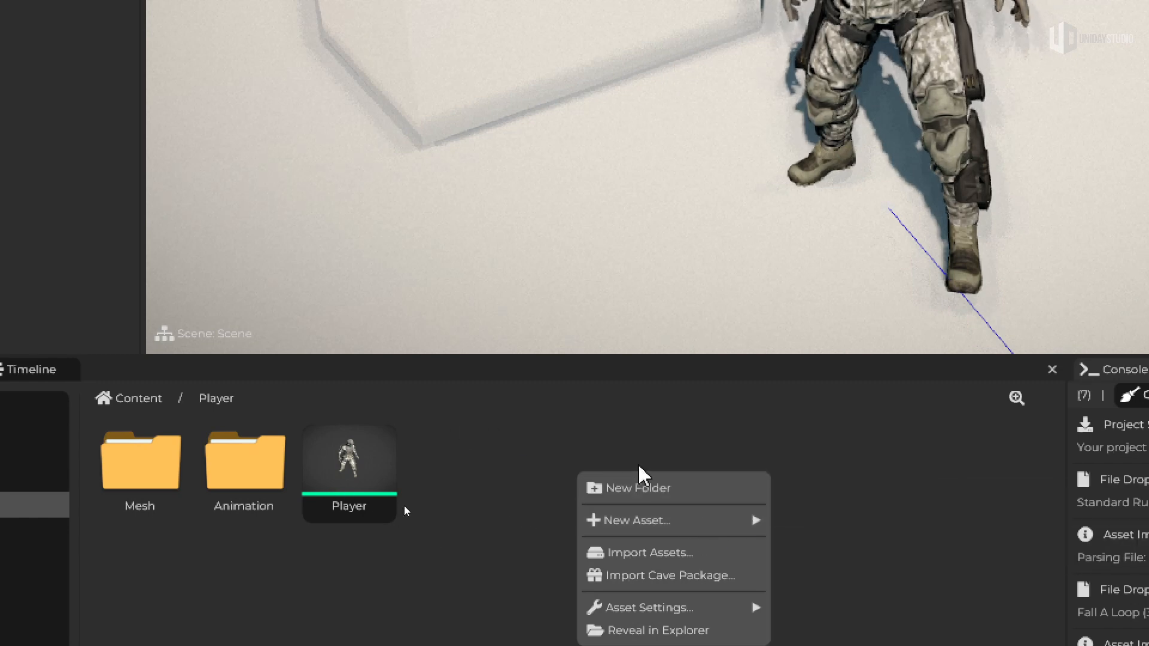
{"action": "left_click", "coordinate": [875, 478]}
{"action": "right_click", "coordinate": [462, 472]}
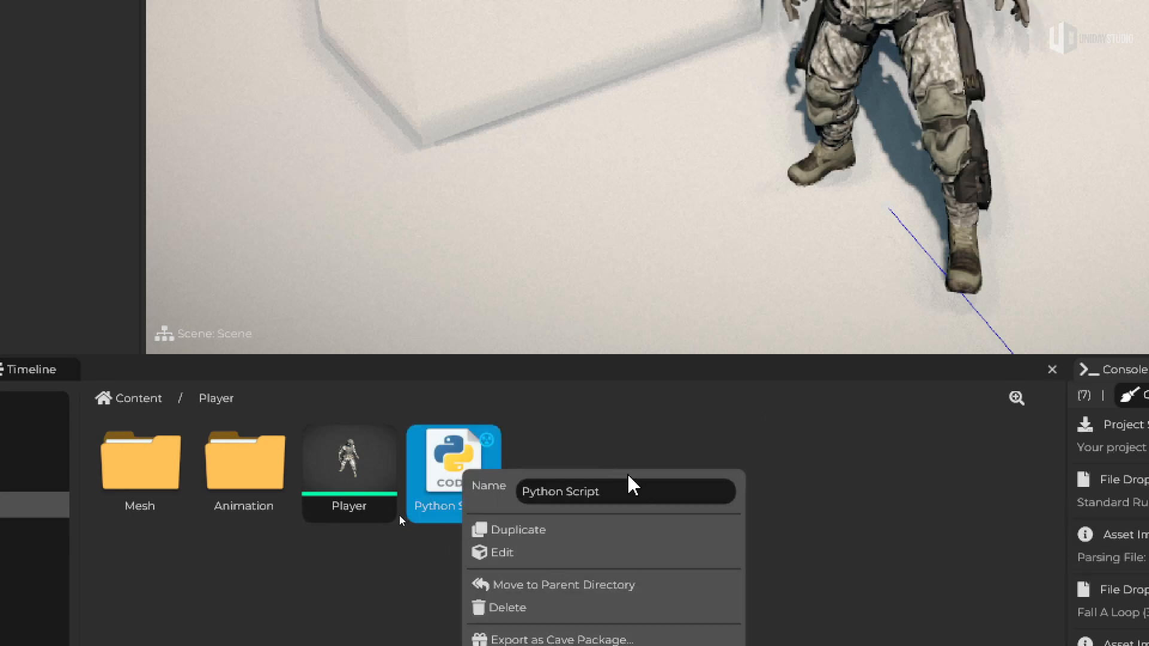
{"action": "left_click", "coordinate": [647, 493]}
{"action": "type", "text": "Player"}
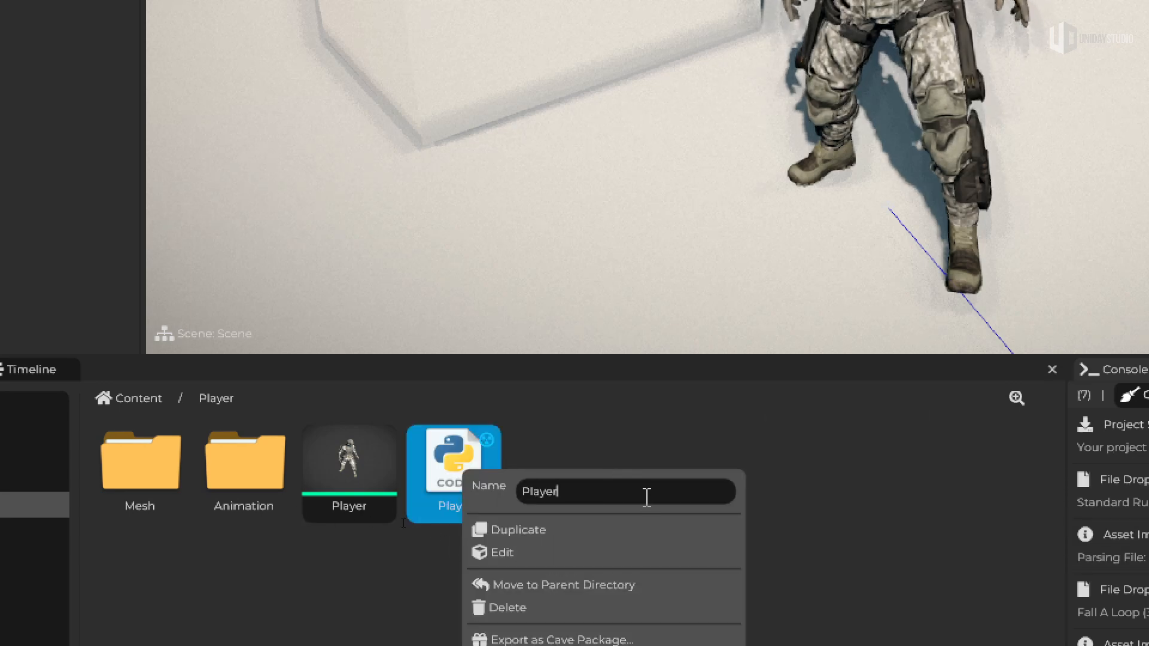
{"action": "type", "text": "Controller"}
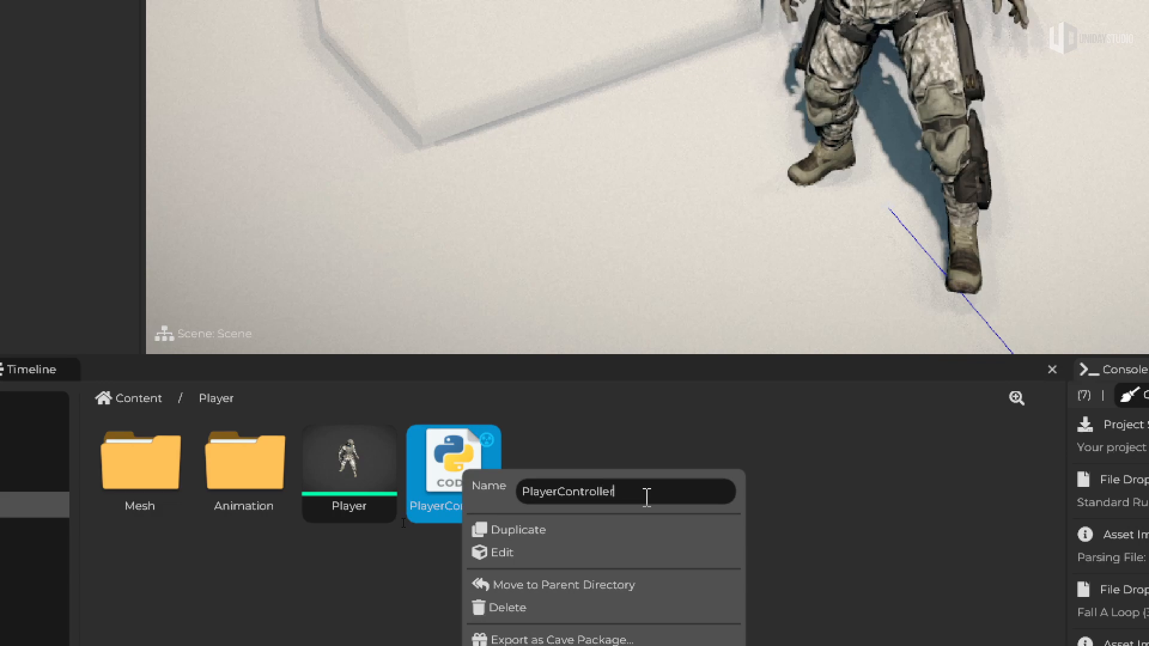
{"action": "left_click", "coordinate": [654, 461]}
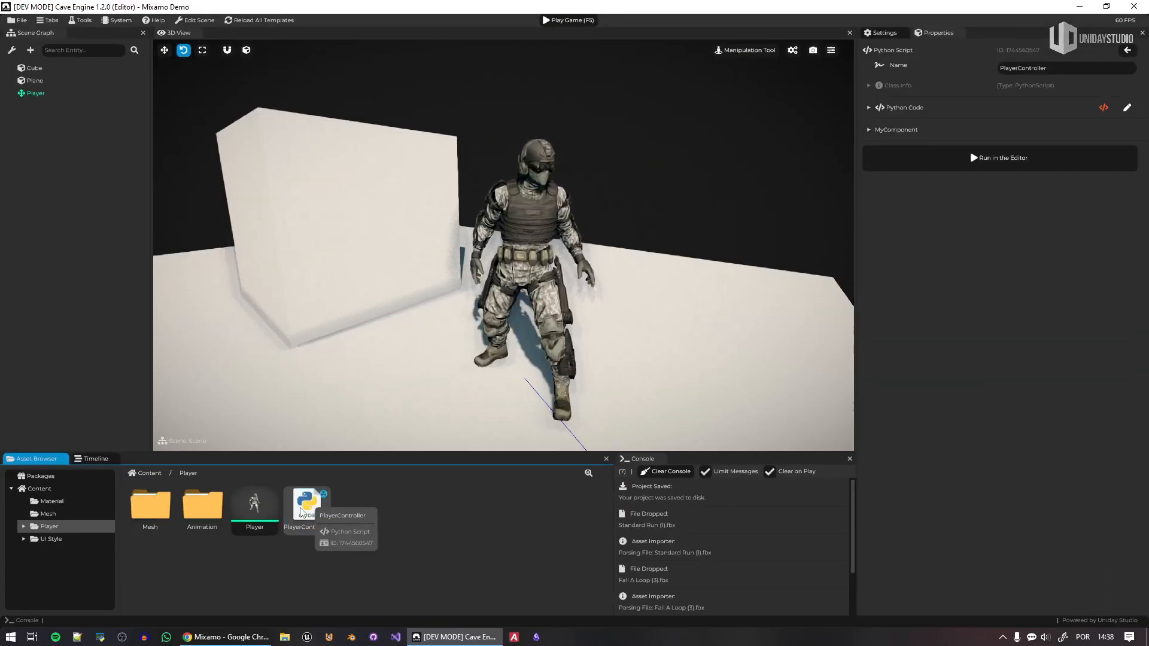
{"action": "double_click", "coordinate": [315, 515]}
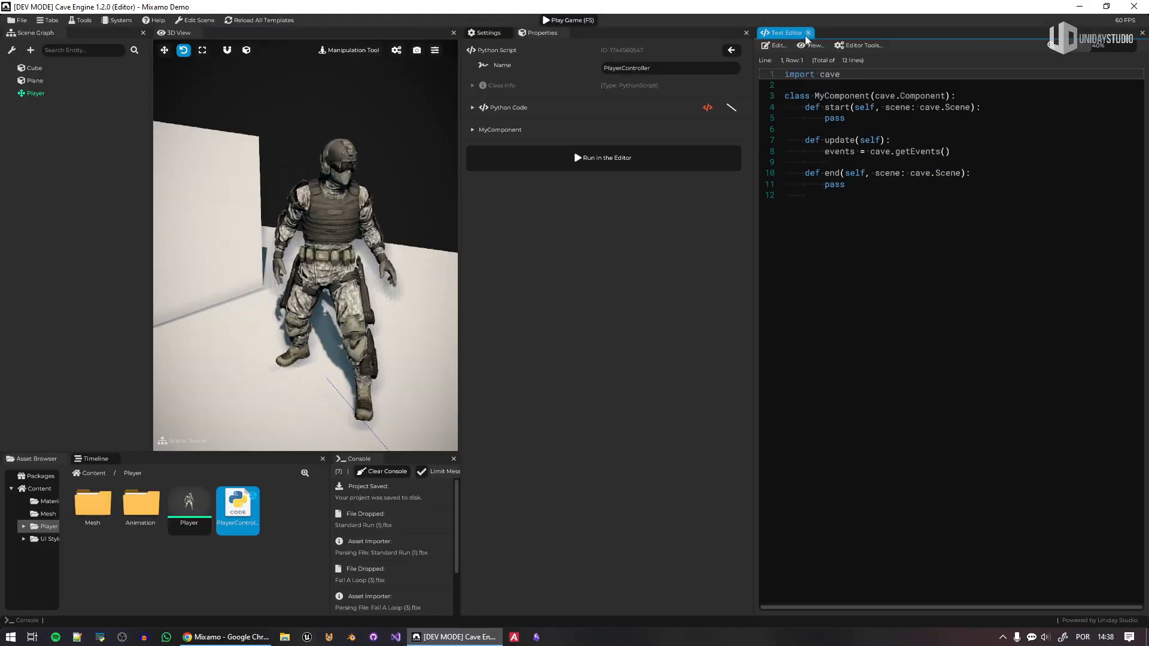
{"action": "left_click", "coordinate": [731, 108]}
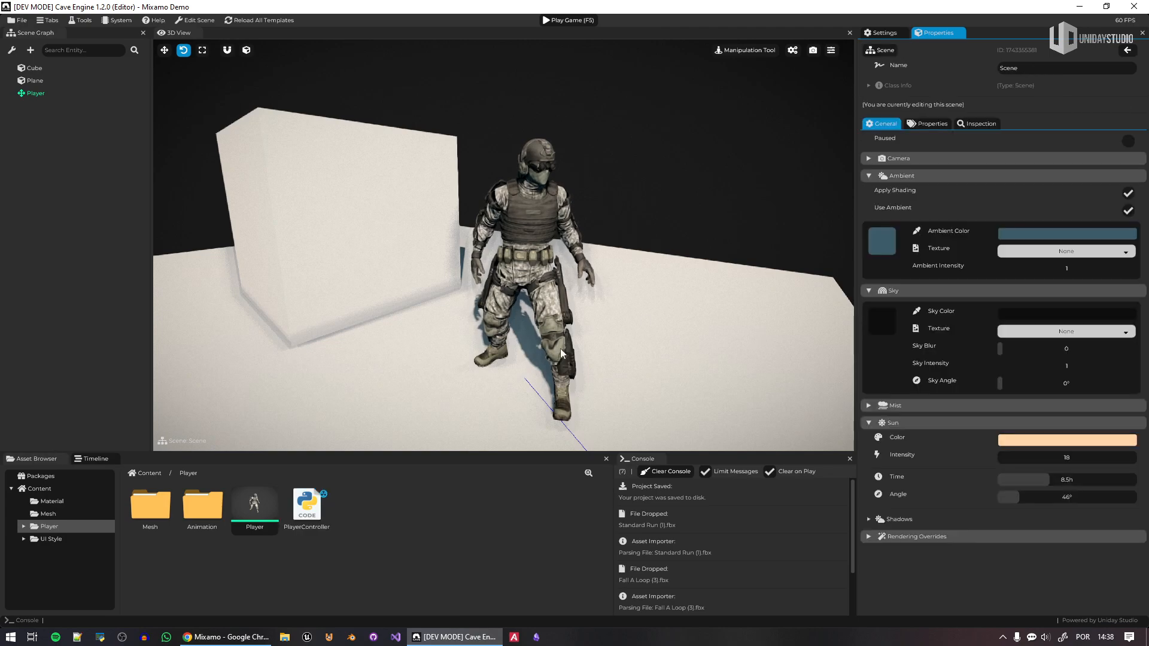
Step: Open the Player template for editing and add a Camera entity to it
{"action": "double_click", "coordinate": [36, 95]}
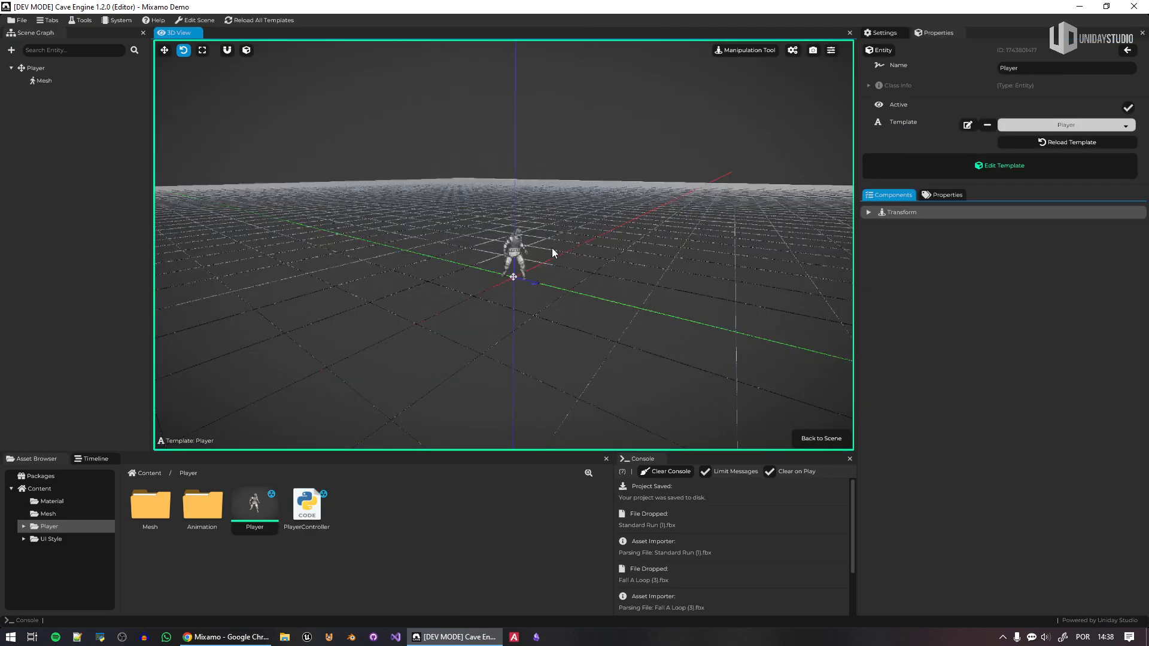
{"action": "key", "text": "w"}
{"action": "mouse_move", "coordinate": [576, 214]}
{"action": "right_mouse_down"}
{"action": "mouse_move", "coordinate": [574, 192]}
{"action": "mouse_move", "coordinate": [589, 233]}
{"action": "right_mouse_up"}
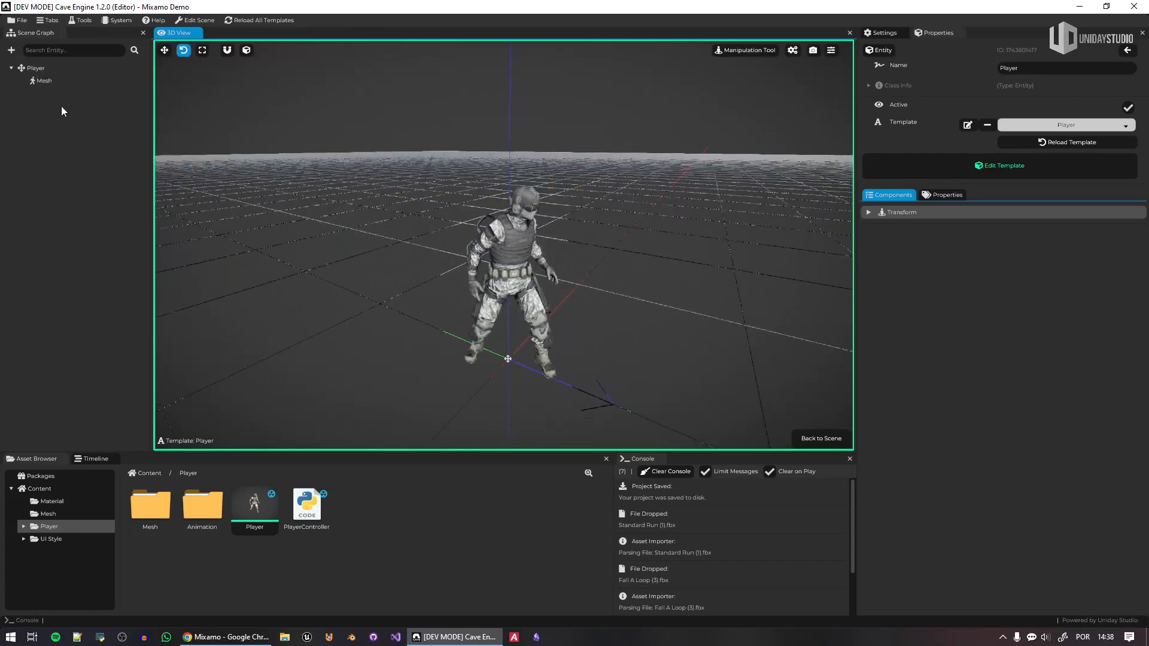
{"action": "right_click", "coordinate": [453, 238]}
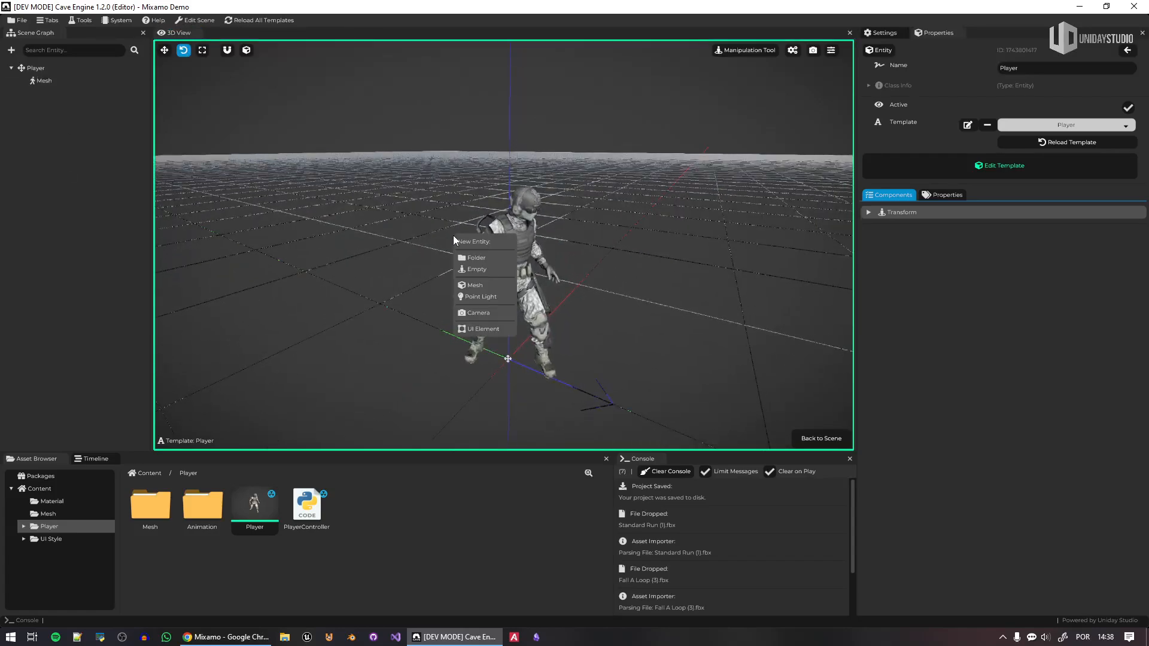
{"action": "left_click", "coordinate": [475, 321]}
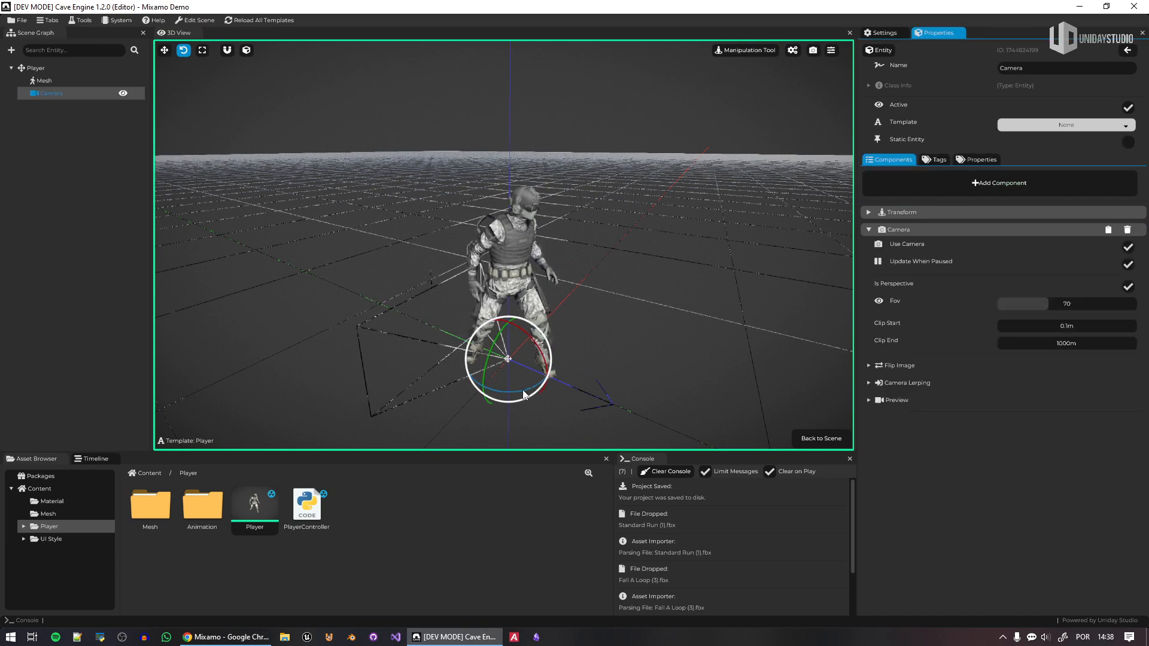
Step: Rotate the camera 180° about the vertical axis and move it about 1.44 m up and 2.74 m behind the soldier
{"action": "left_click", "coordinate": [903, 215]}
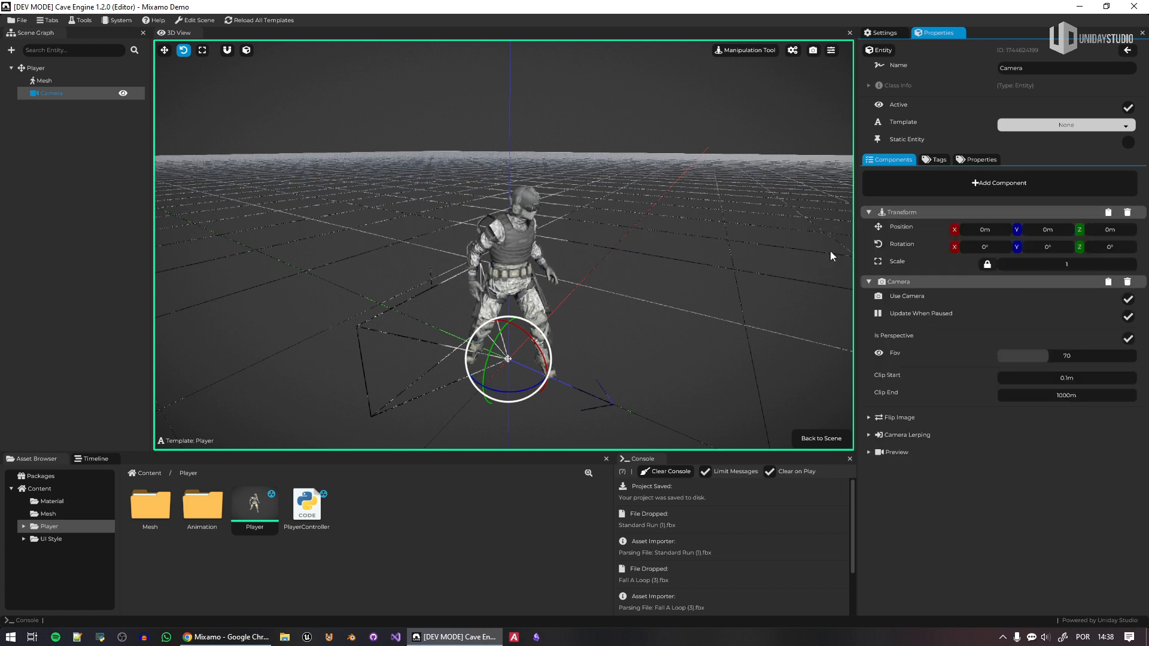
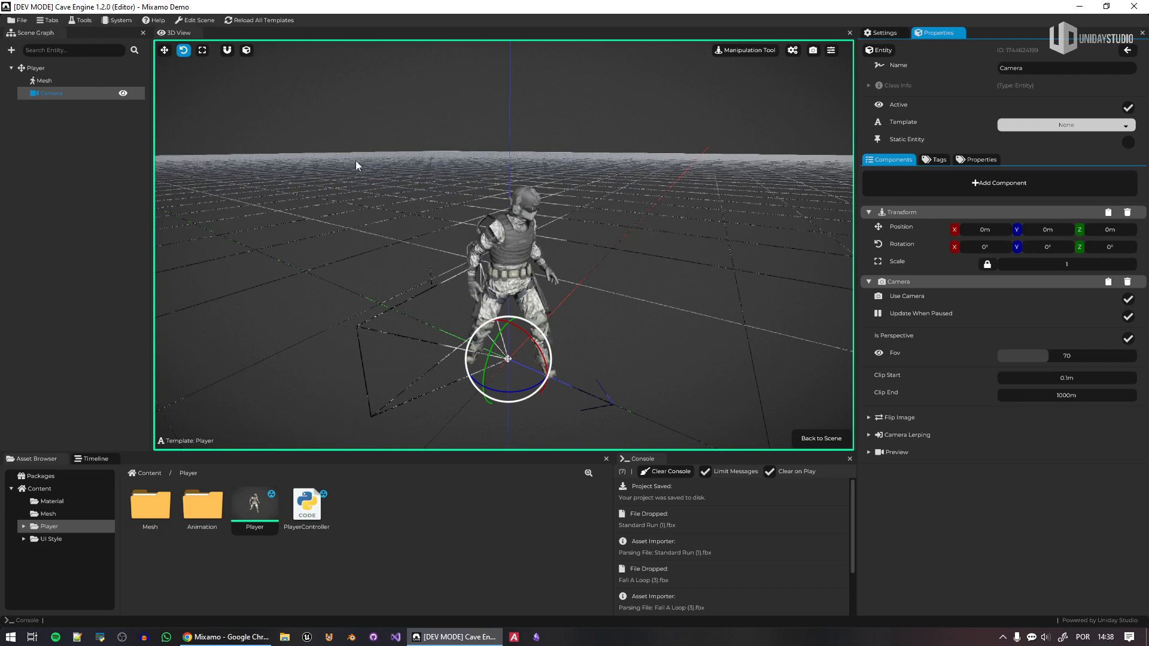
{"action": "left_click", "coordinate": [183, 51]}
{"action": "left_click_drag", "start_coordinate": [530, 392], "coordinate": [470, 304]}
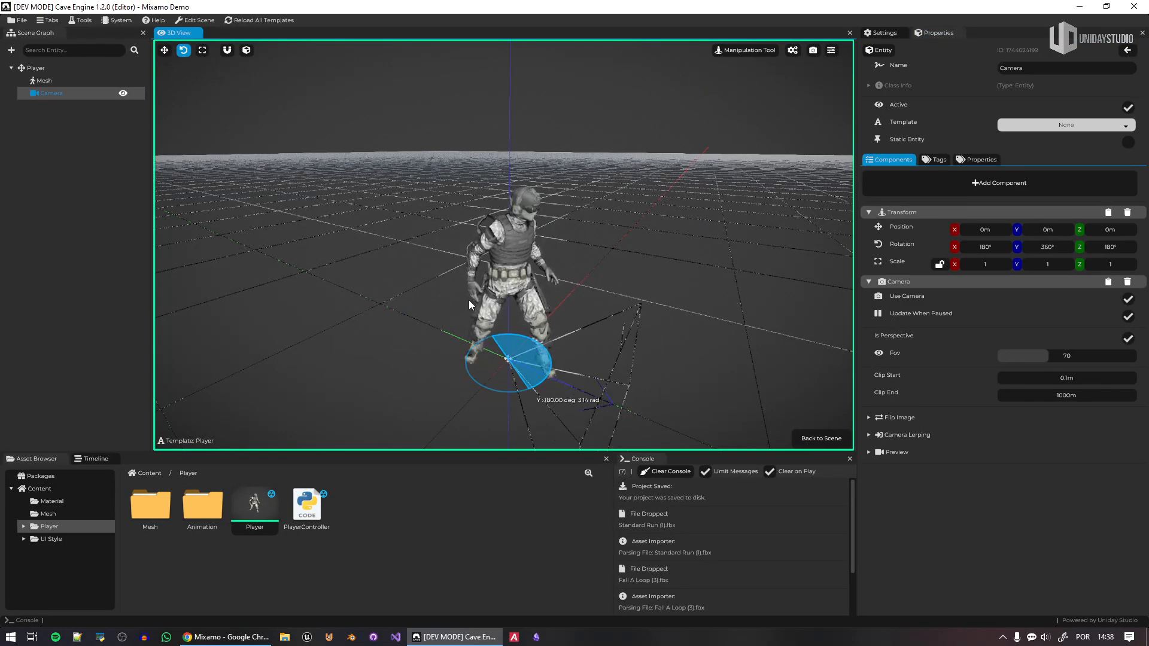
{"action": "left_click_drag", "start_coordinate": [470, 305], "coordinate": [341, 197]}
{"action": "key", "text": "g"}
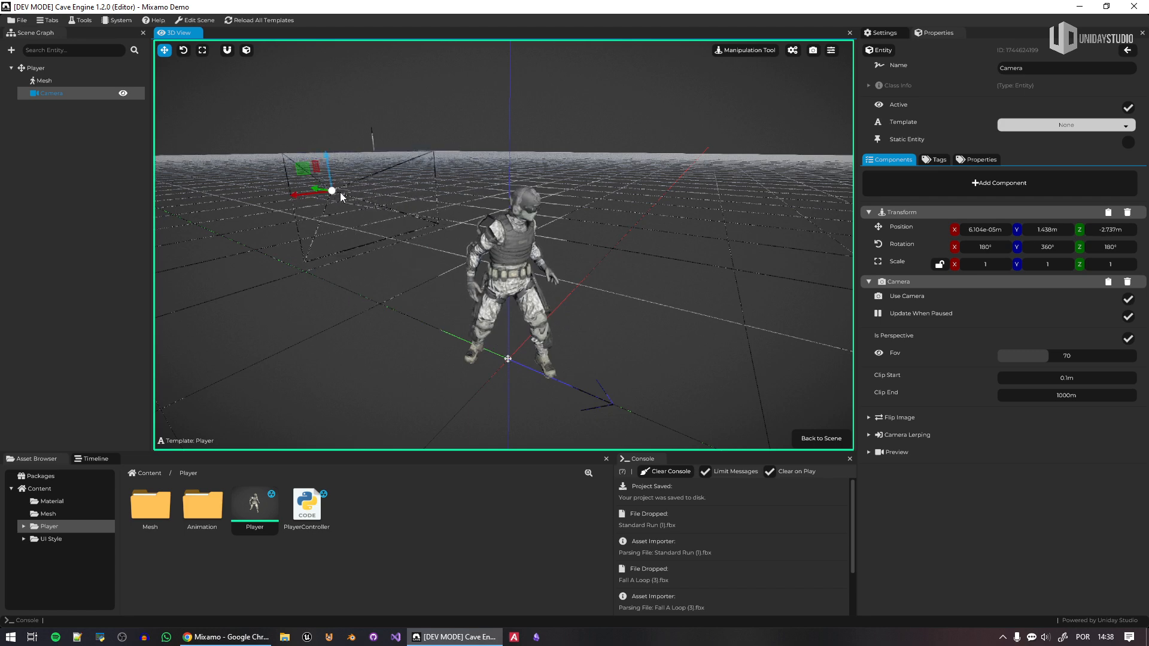
Step: Preview the Camera entity's view, collapse its Camera component and add a Third Person Camera component
{"action": "left_click", "coordinate": [878, 456]}
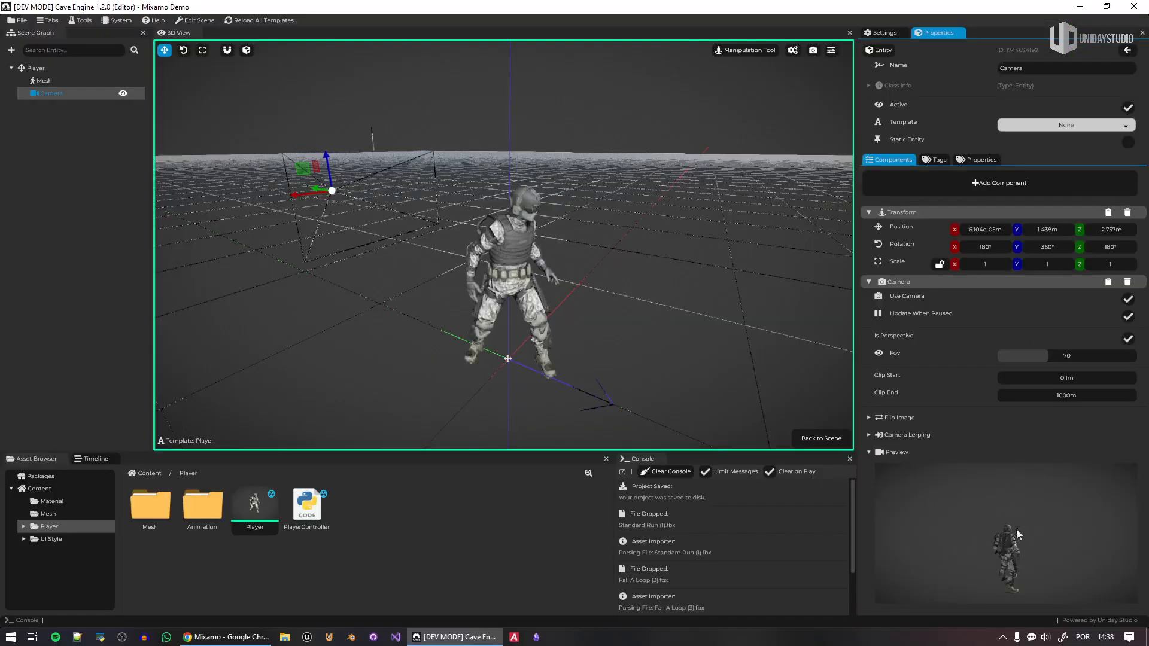
{"action": "left_click", "coordinate": [868, 281]}
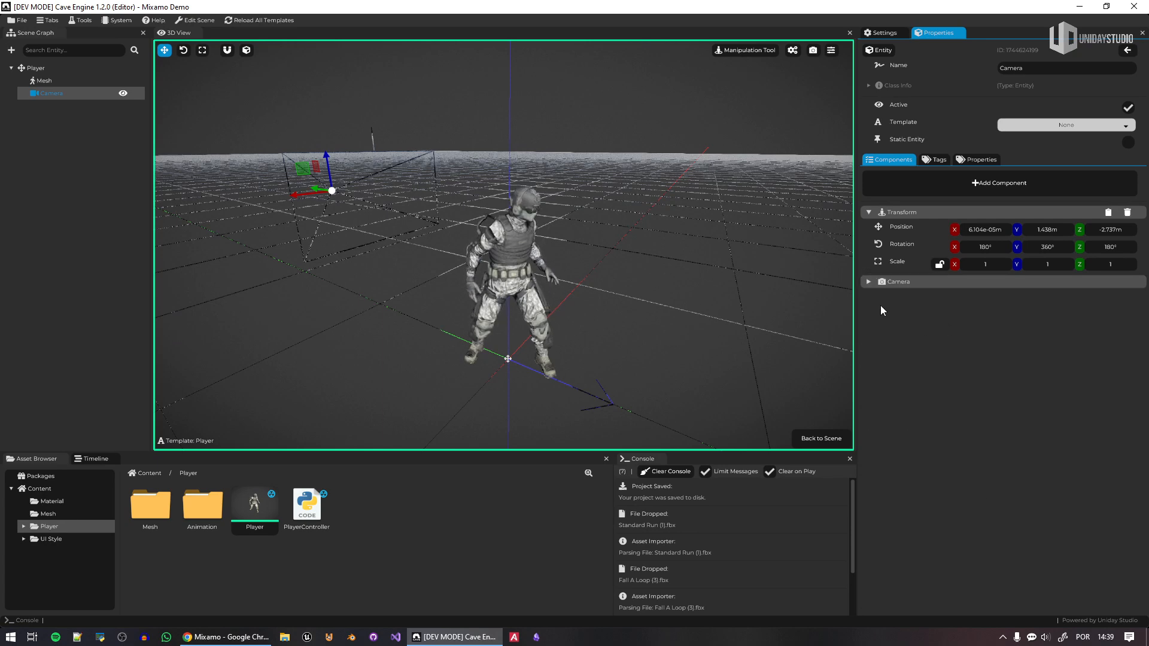
{"action": "right_click", "coordinate": [907, 320]}
{"action": "mouse_move", "coordinate": [964, 420]}
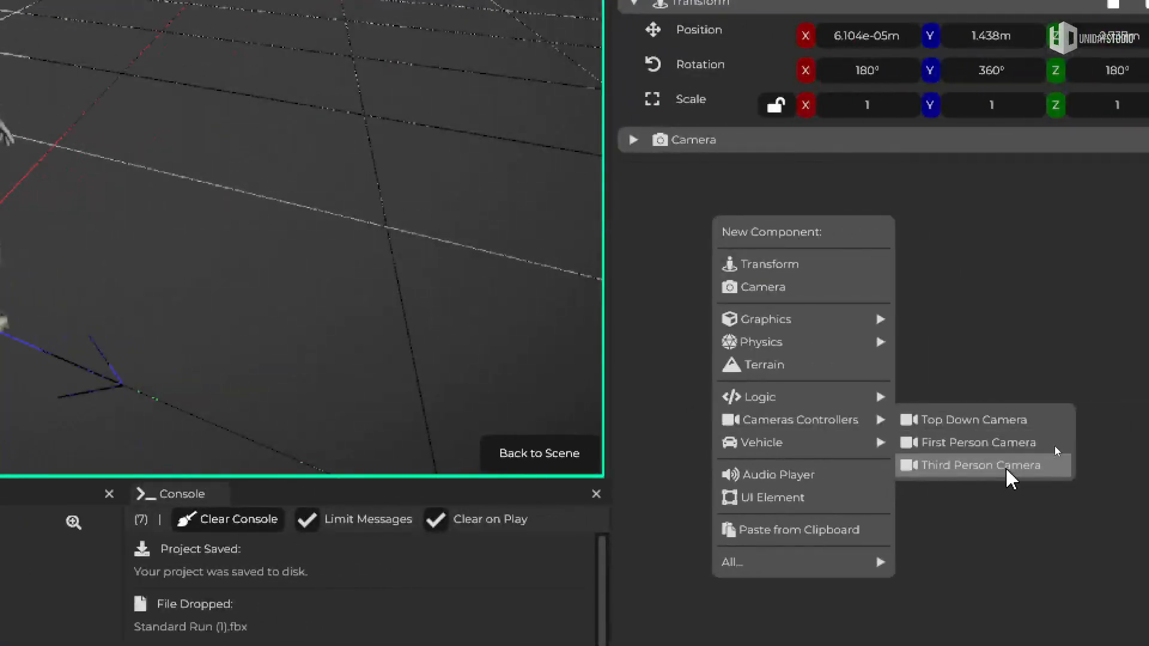
{"action": "left_click", "coordinate": [1055, 446]}
{"action": "left_click", "coordinate": [666, 175]}
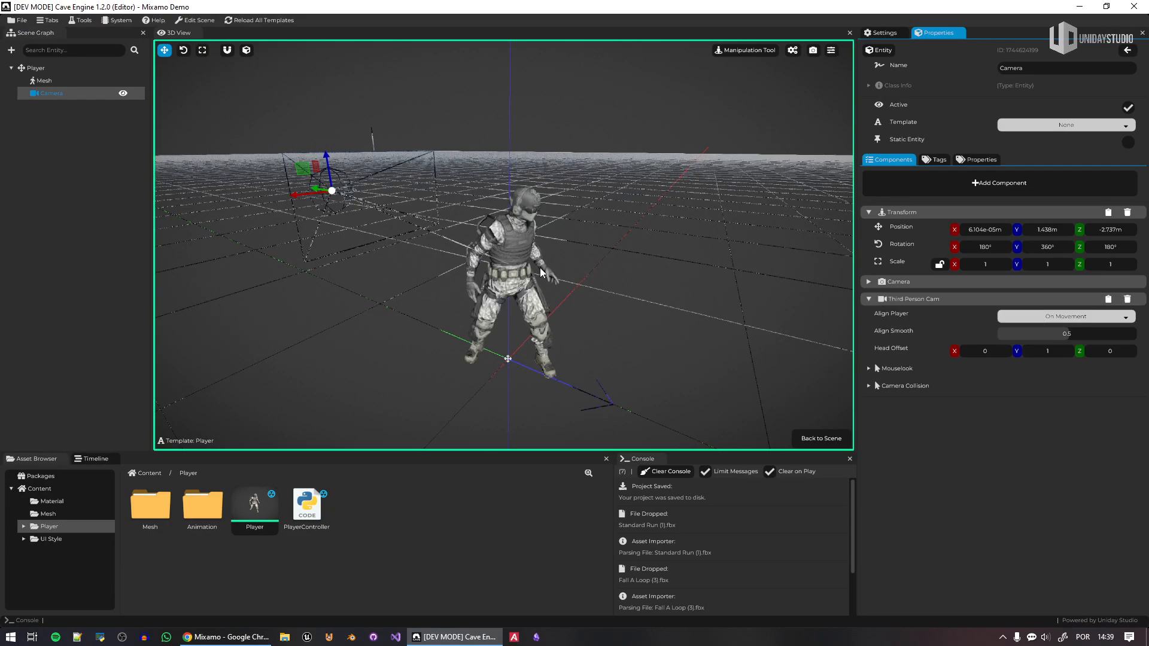
Step: Set the Third Person Cam's head offset to 1.5 on Y, checking its height against the soldier from the side
{"action": "key", "text": "w"}
{"action": "right_click_drag", "start_coordinate": [636, 274], "coordinate": [450, 244]}
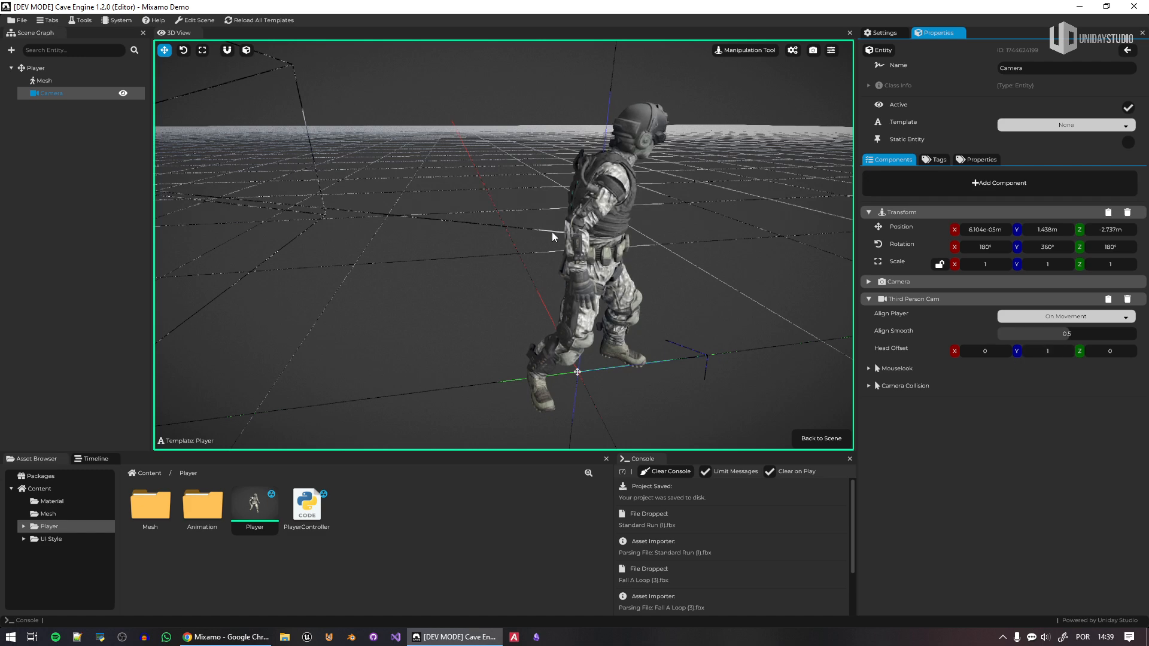
{"action": "right_click_drag", "start_coordinate": [330, 209], "coordinate": [325, 205]}
{"action": "key", "text": "s"}
{"action": "key", "text": "a"}
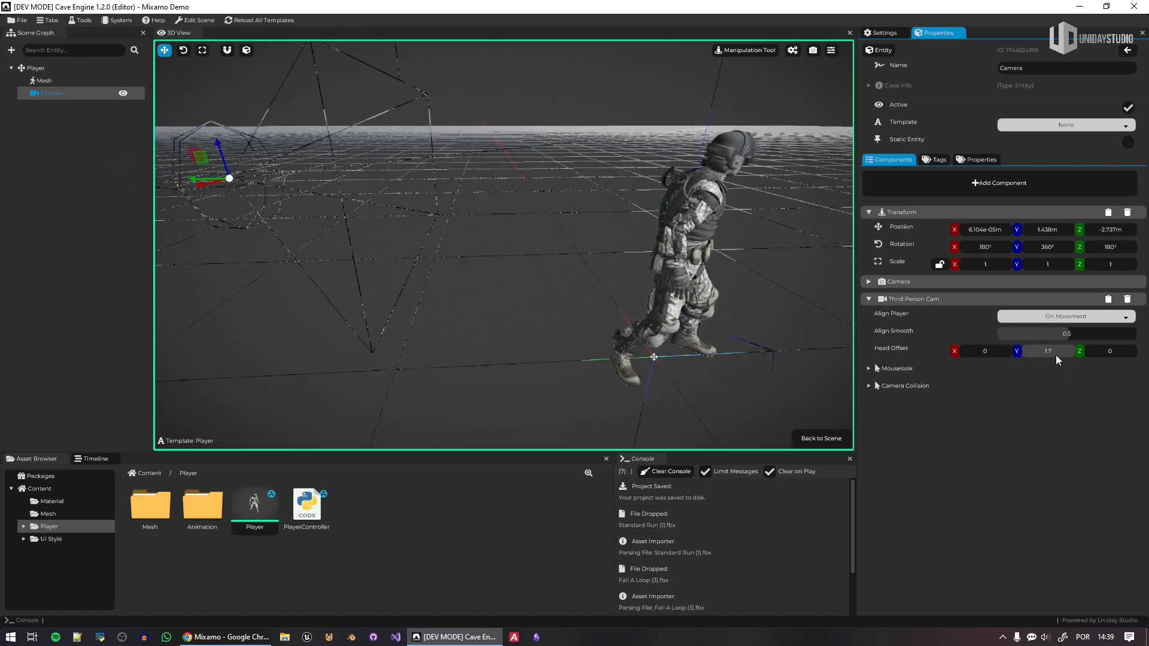
{"action": "key", "text": "e"}
{"action": "right_click_drag", "start_coordinate": [728, 211], "coordinate": [763, 252]}
{"action": "key", "text": "s"}
{"action": "right_click_drag", "start_coordinate": [706, 297], "coordinate": [652, 313]}
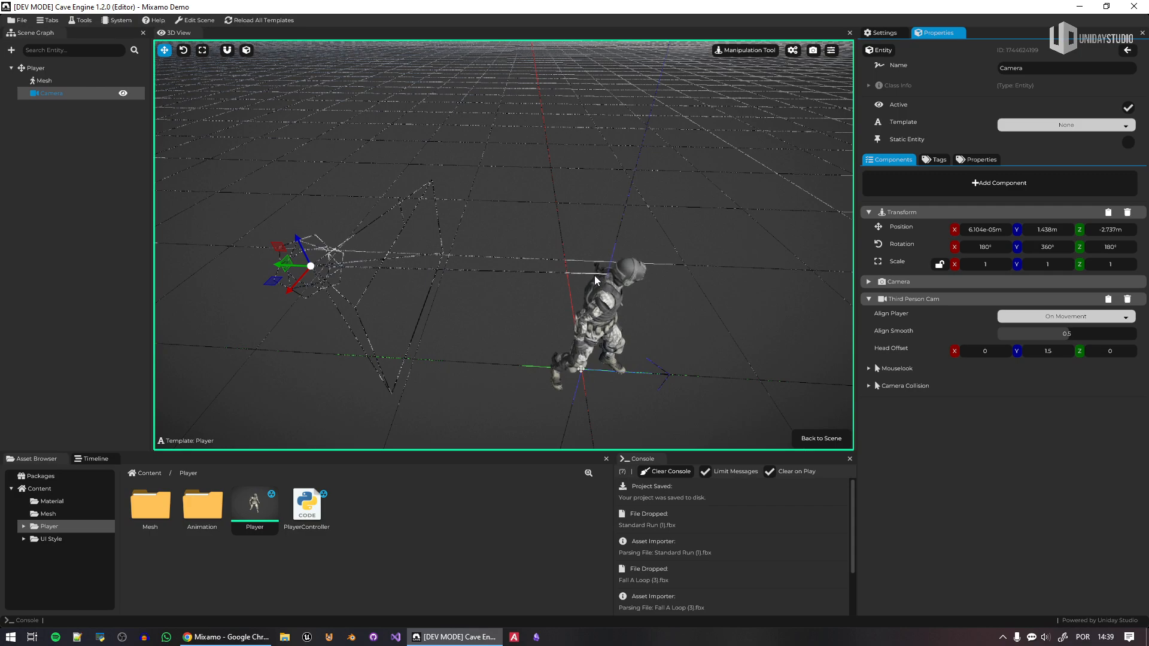
Step: Try a lower Y head offset for the third-person camera and view the soldier from the side and behind
{"action": "key", "text": "w"}
{"action": "right_click_drag", "start_coordinate": [622, 358], "coordinate": [605, 256]}
{"action": "key", "text": "q"}
{"action": "key", "text": "s"}
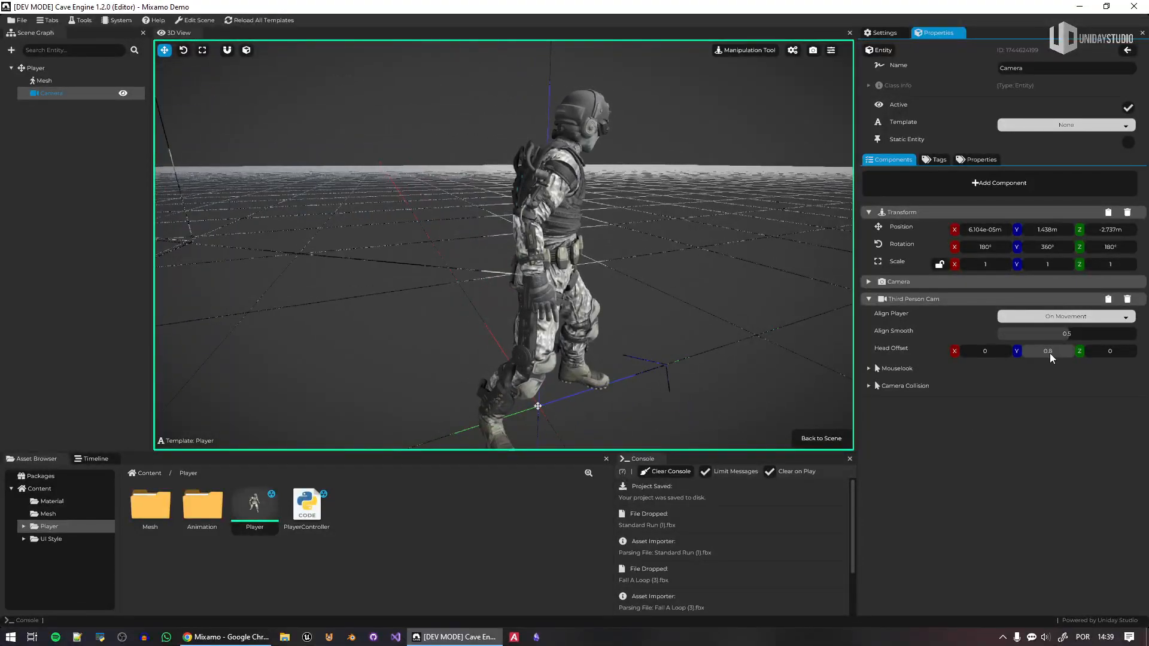
{"action": "key", "text": "a"}
{"action": "right_click_drag", "start_coordinate": [718, 290], "coordinate": [871, 290]}
{"action": "key", "text": "w"}
{"action": "key", "text": "w"}
{"action": "key", "text": "e"}
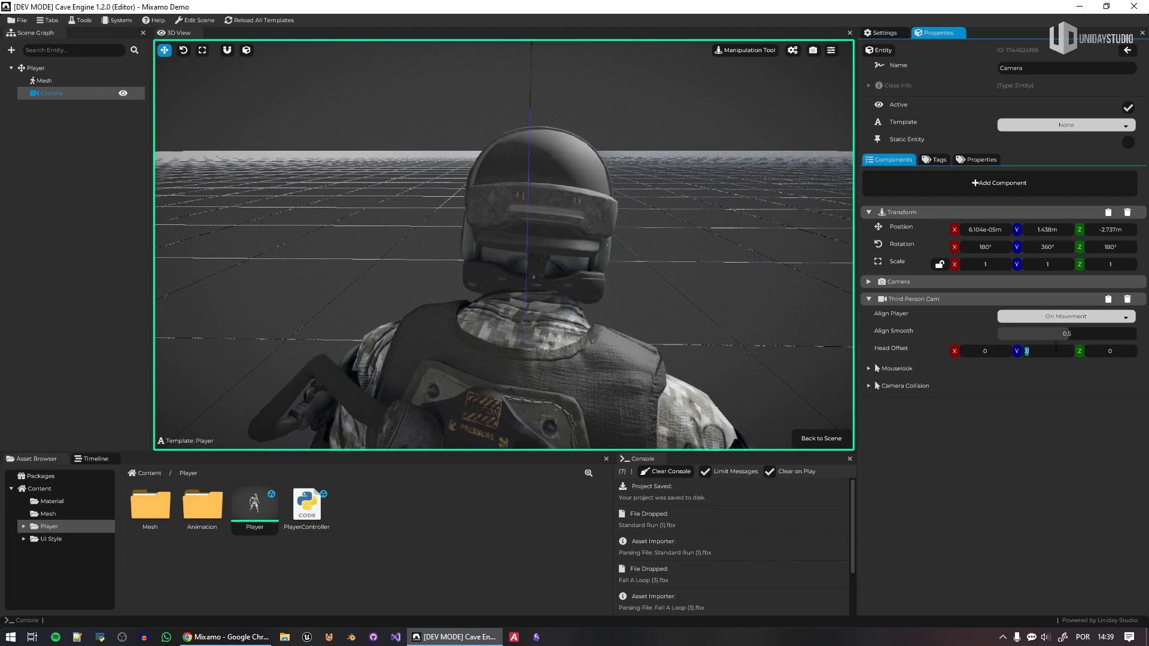
Step: Restore the Third Person Cam's Y head offset to 1.5 and check the pivot point from behind and the side
{"action": "key", "text": "s"}
{"action": "key", "text": "d"}
{"action": "mouse_move", "coordinate": [578, 259]}
{"action": "right_mouse_down"}
{"action": "mouse_move", "coordinate": [434, 274]}
{"action": "mouse_move", "coordinate": [465, 310]}
{"action": "mouse_move", "coordinate": [487, 300]}
{"action": "mouse_move", "coordinate": [510, 258]}
{"action": "mouse_move", "coordinate": [597, 265]}
{"action": "right_mouse_up"}
{"action": "key", "text": "w"}
{"action": "key", "text": "s"}
{"action": "key", "text": "w"}
{"action": "key", "text": "s"}
{"action": "key", "text": "w"}
{"action": "key", "text": "s"}
{"action": "key", "text": "w"}
{"action": "key", "text": "s"}
{"action": "right_click_drag", "start_coordinate": [586, 220], "coordinate": [190, 223]}
{"action": "key", "text": "d"}
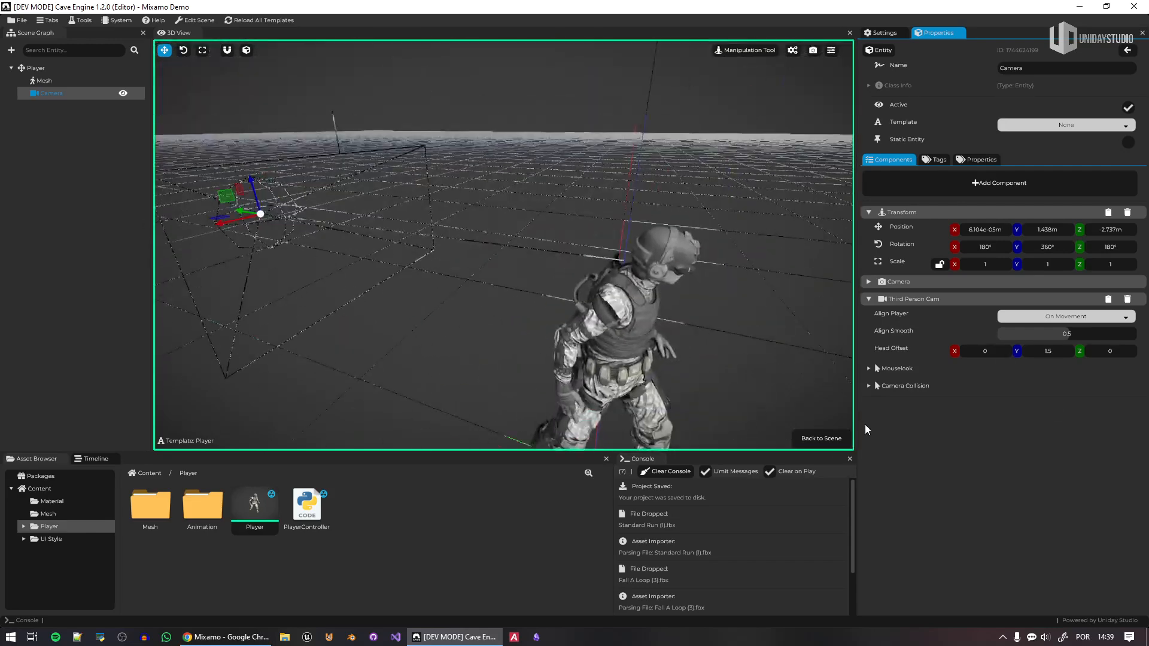
Step: Return to the scene, run the game to test the third-person camera and stop it
{"action": "left_click", "coordinate": [821, 438]}
{"action": "key", "text": "F5"}
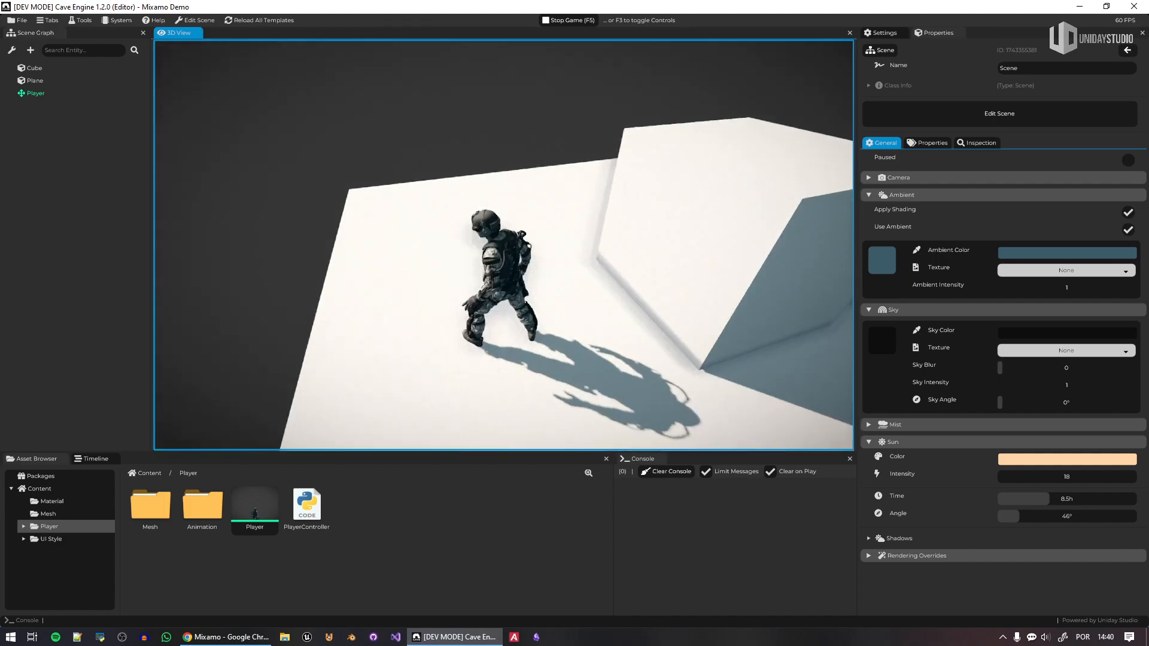
{"action": "key", "text": "F5"}
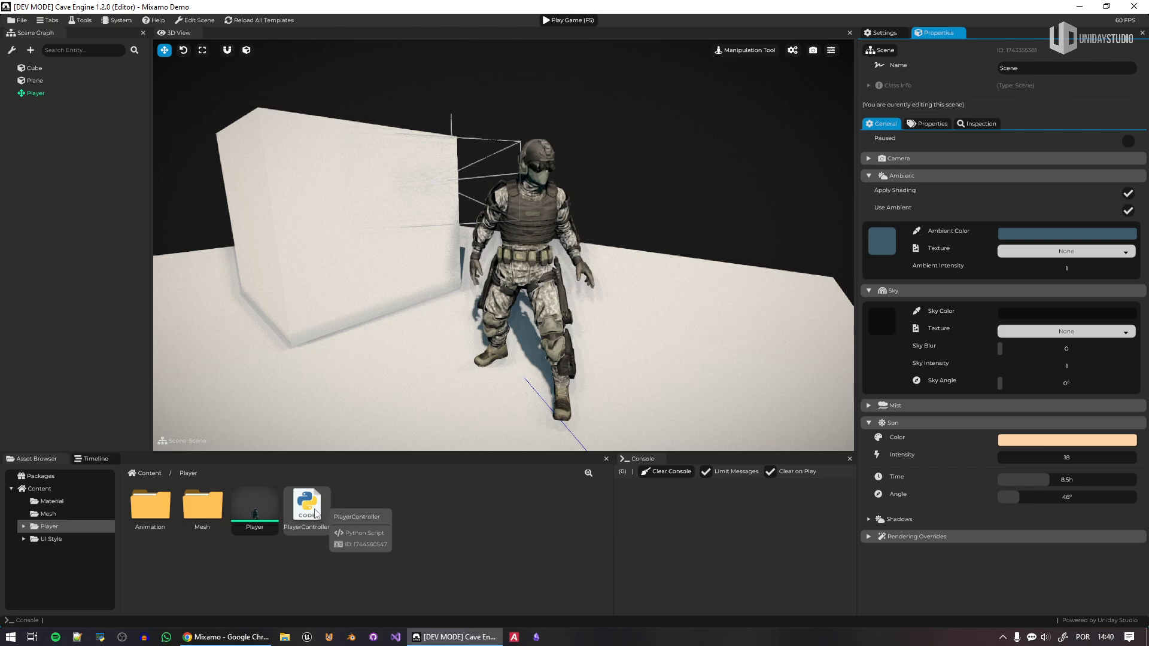
Step: Open the PlayerController script and replace all its default code with the copied movement and animation code
{"action": "double_click", "coordinate": [307, 505]}
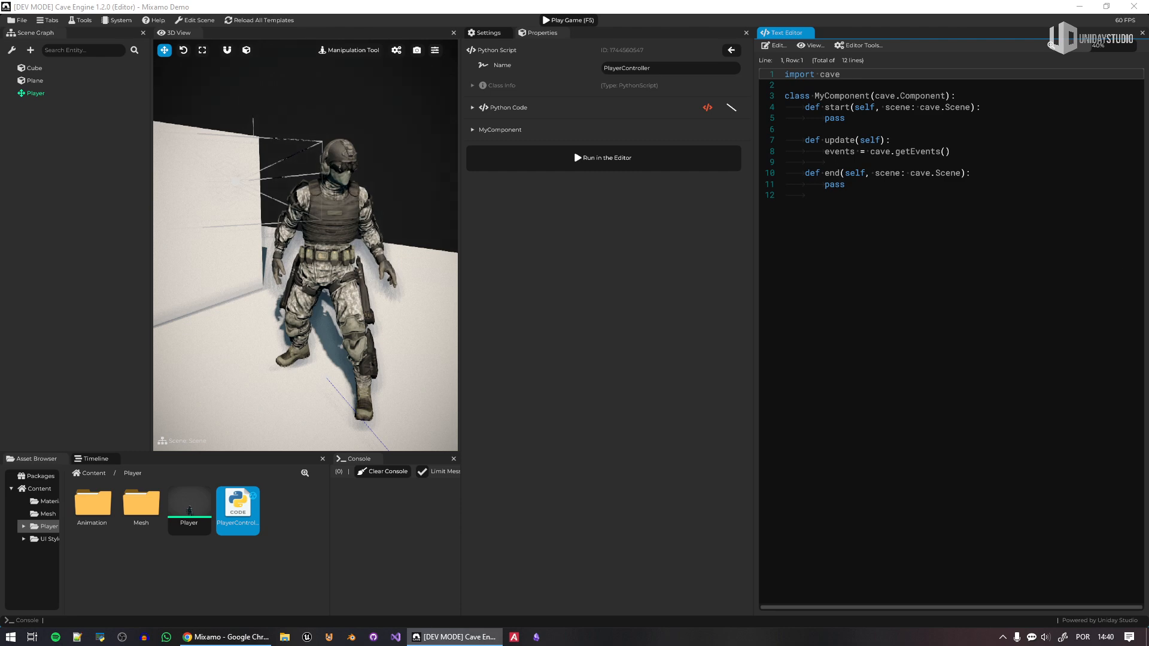
{"action": "key", "text": "ctrl+f"}
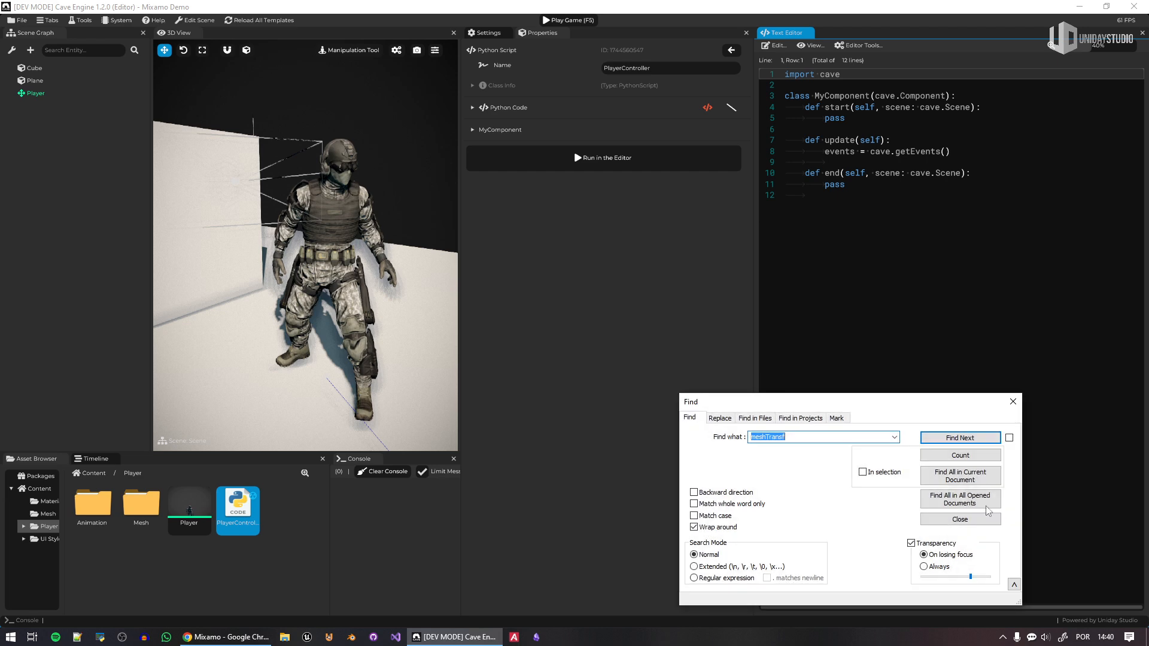
{"action": "left_click", "coordinate": [1012, 401]}
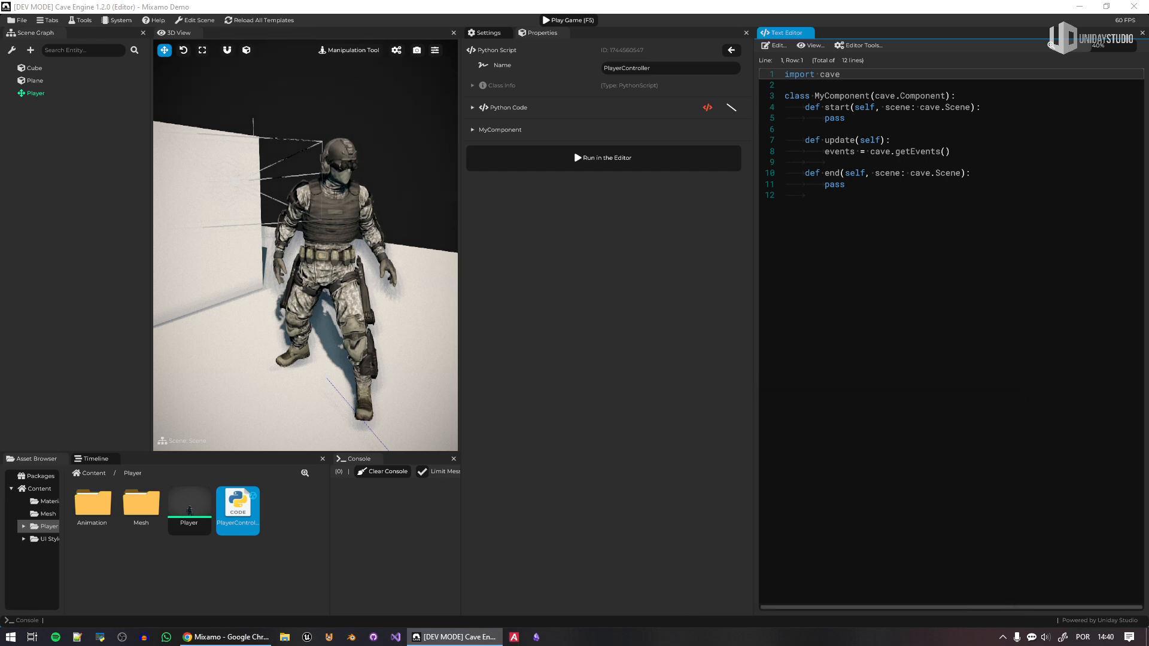
{"action": "key", "text": "ctrl+a"}
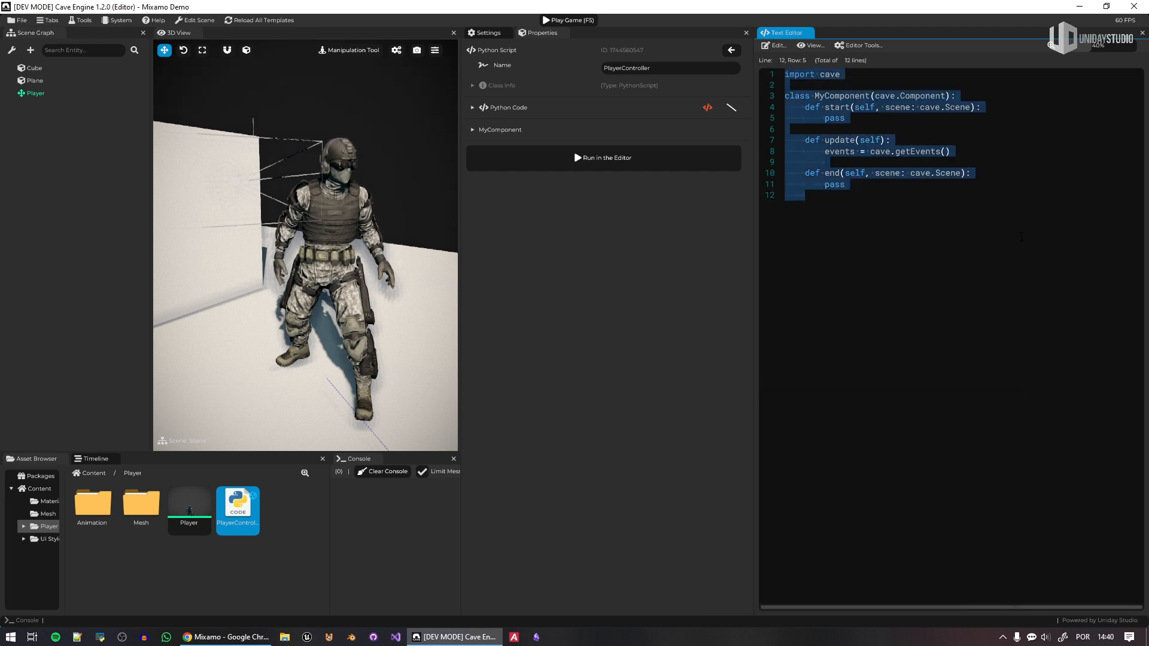
{"action": "key", "text": "ctrl+v"}
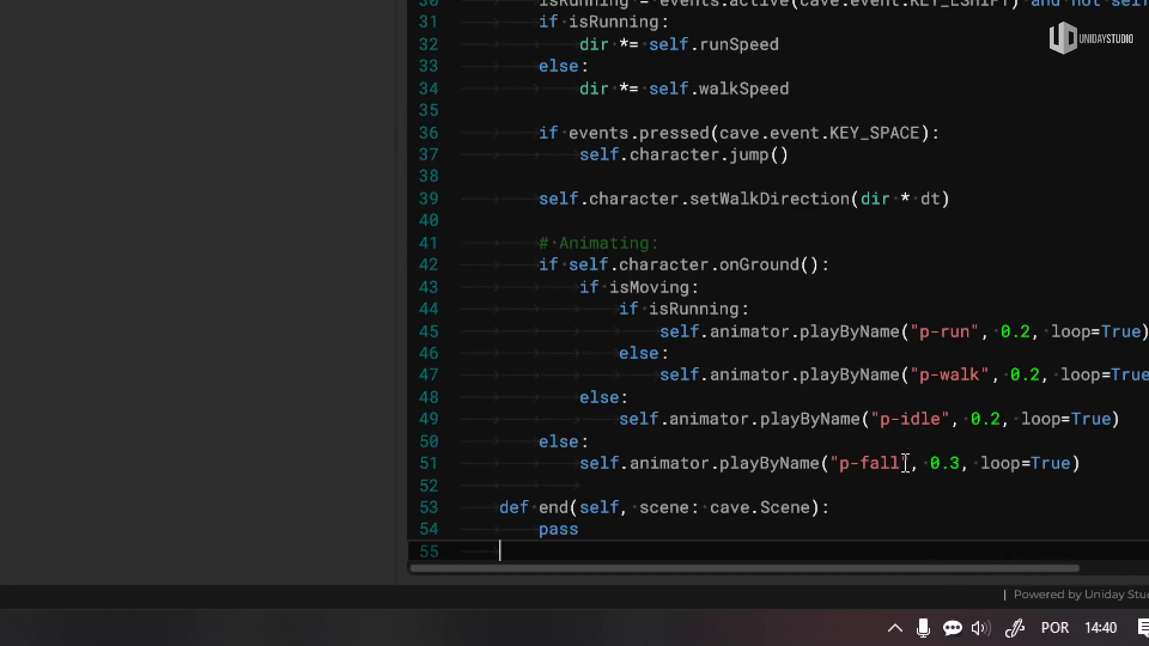
Step: Compare the p-run, p-walk, p-idle and p-fall names in the script with the Player's Animation assets, then close the code editor
{"action": "left_click_drag", "start_coordinate": [903, 463], "coordinate": [859, 460]}
{"action": "left_click", "coordinate": [970, 332]}
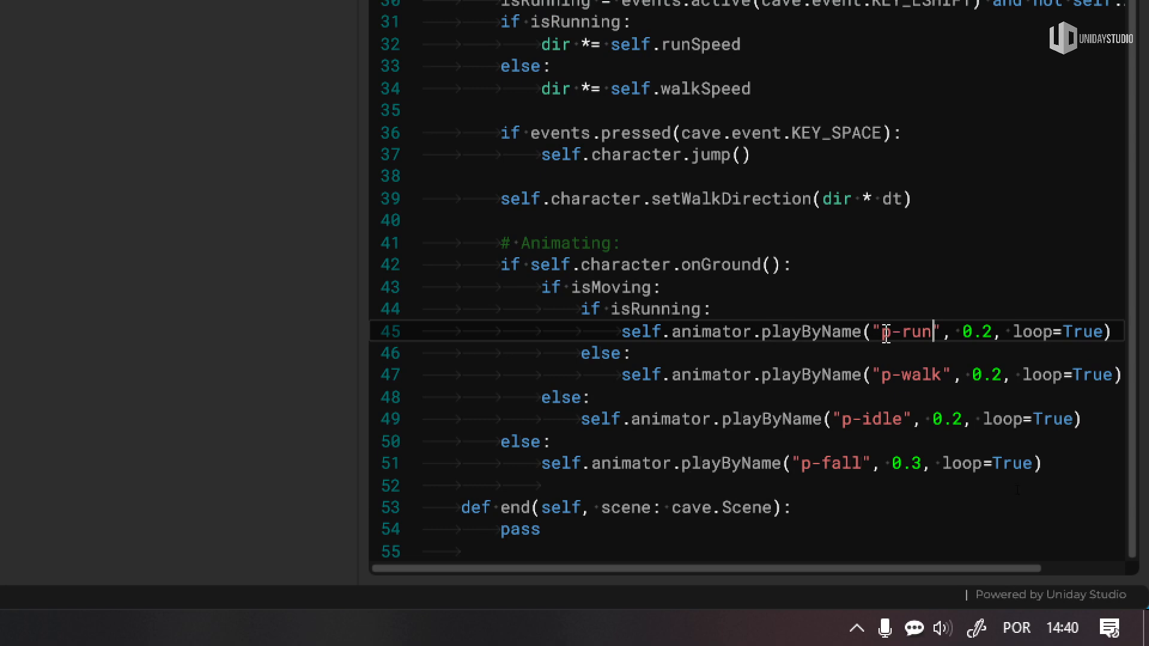
{"action": "left_click", "coordinate": [883, 335]}
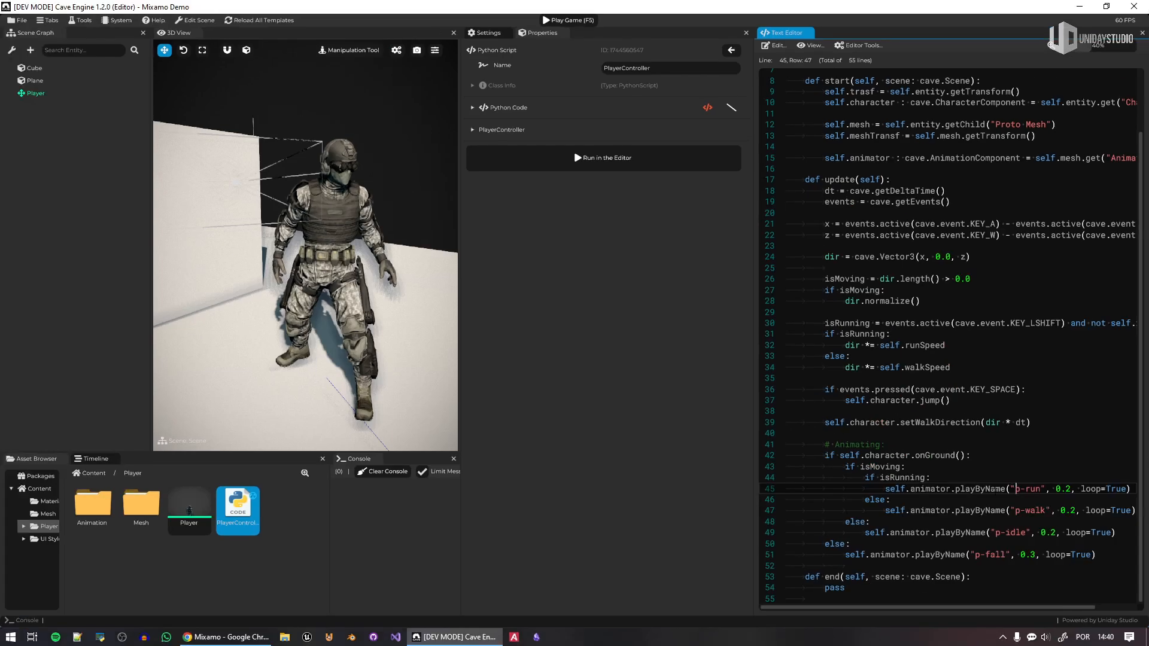
{"action": "double_click", "coordinate": [108, 510]}
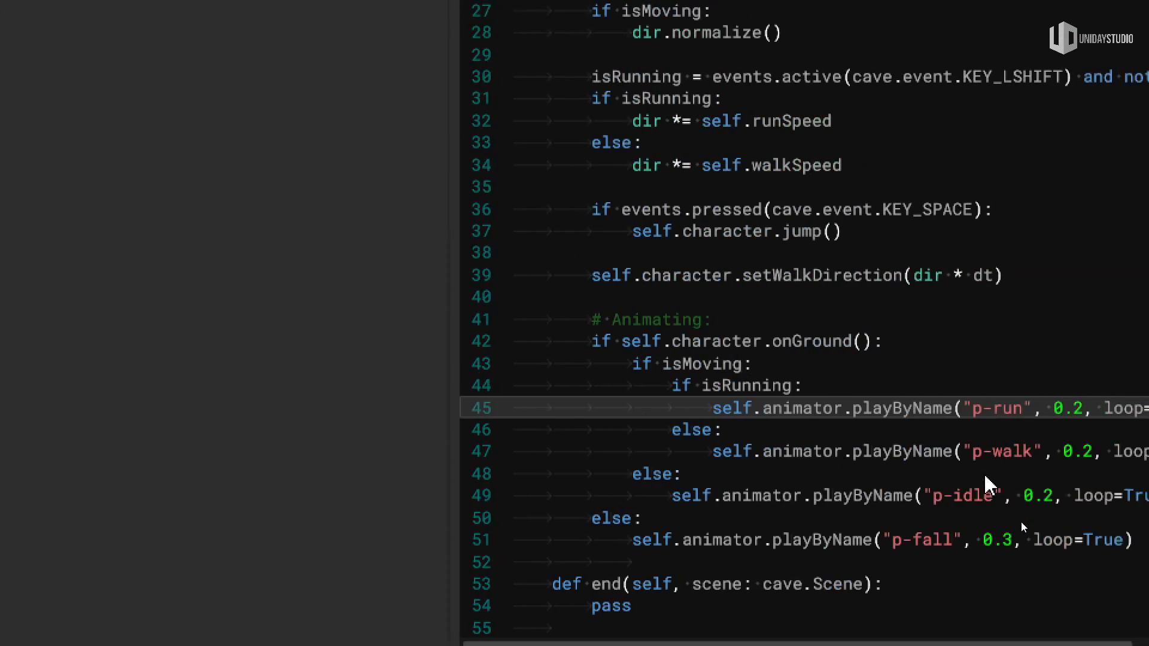
{"action": "left_click", "coordinate": [885, 495]}
{"action": "left_click", "coordinate": [914, 455]}
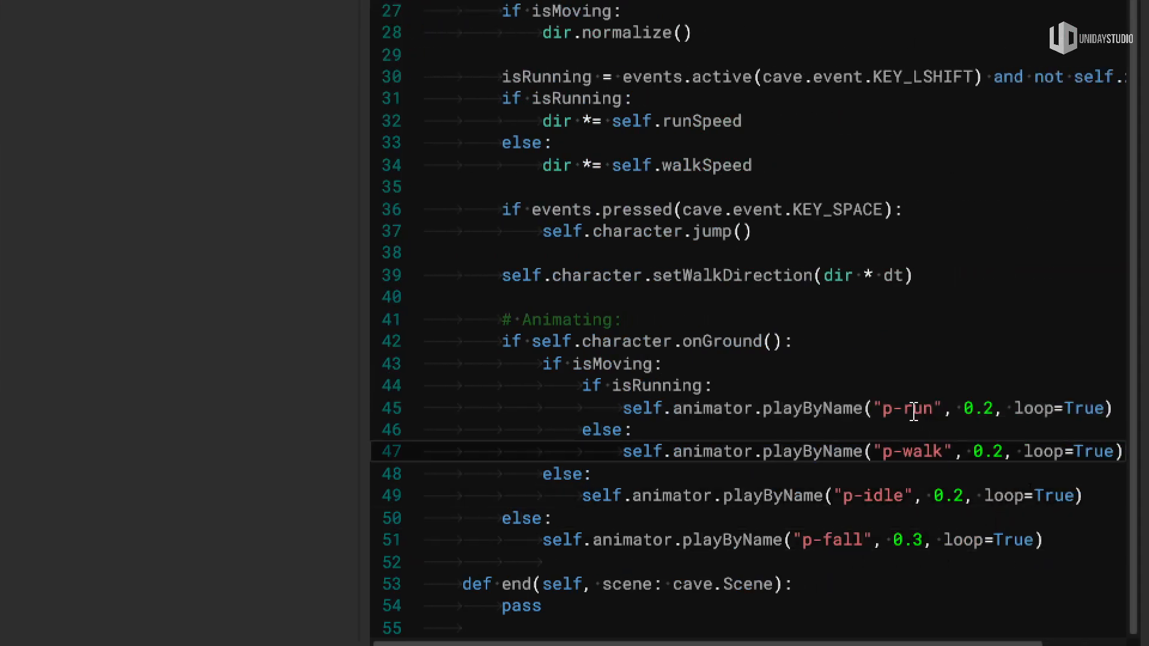
{"action": "left_click", "coordinate": [910, 408]}
{"action": "left_click", "coordinate": [925, 453]}
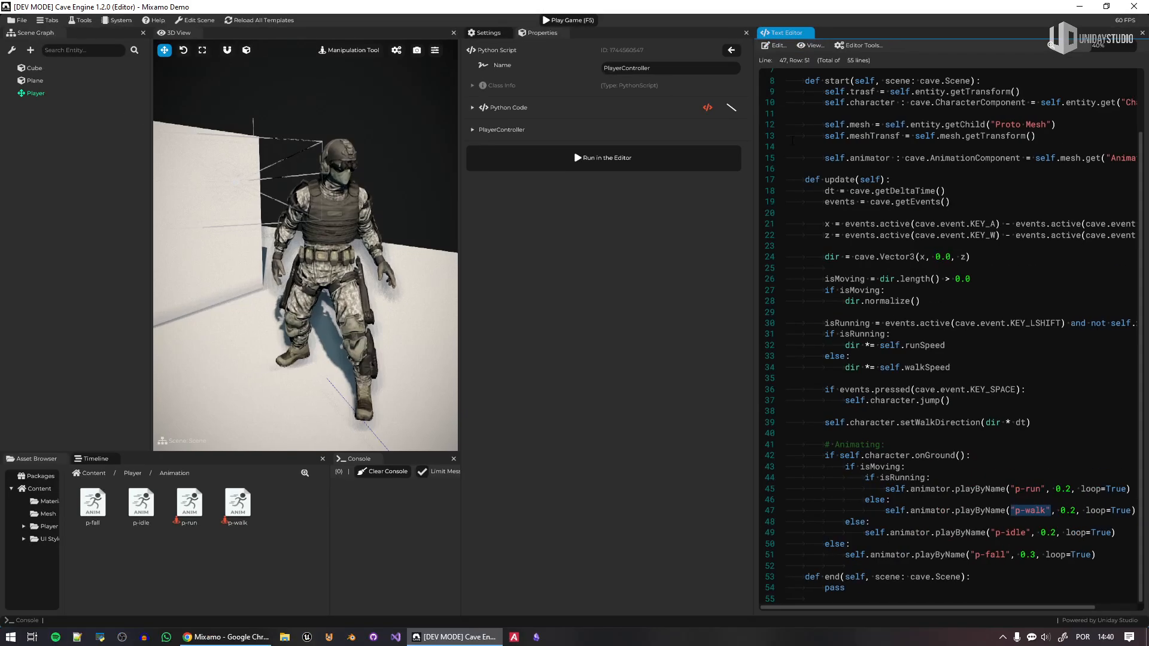
{"action": "left_click", "coordinate": [735, 110]}
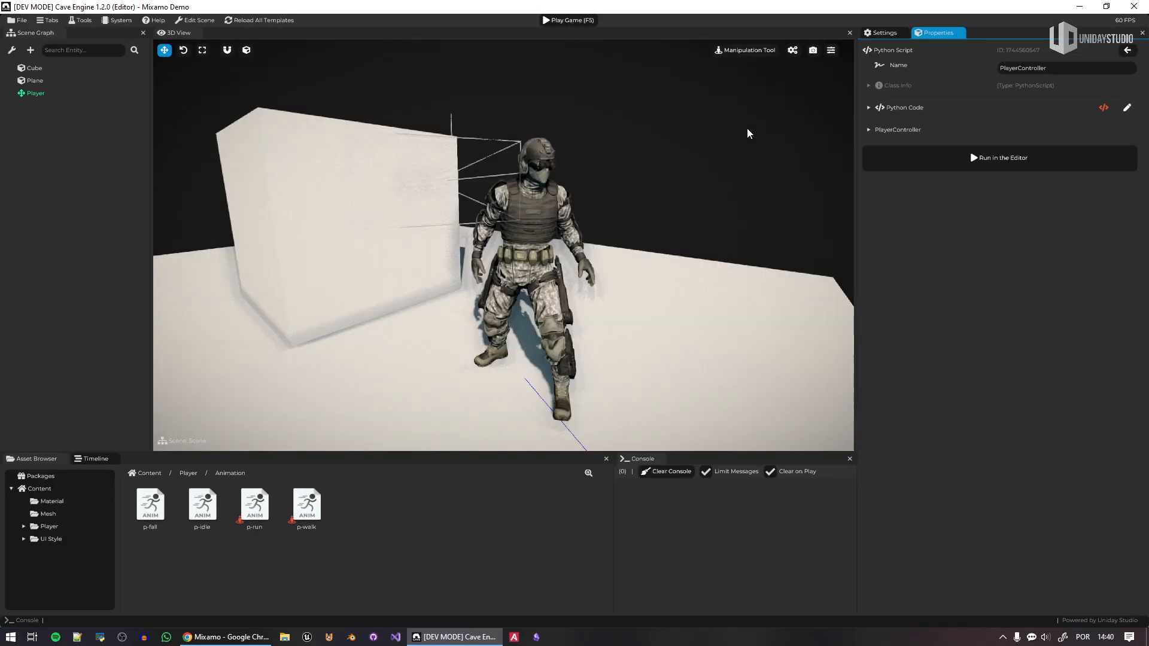
Step: Open the Player template for editing and select its root Player entity
{"action": "double_click", "coordinate": [23, 96]}
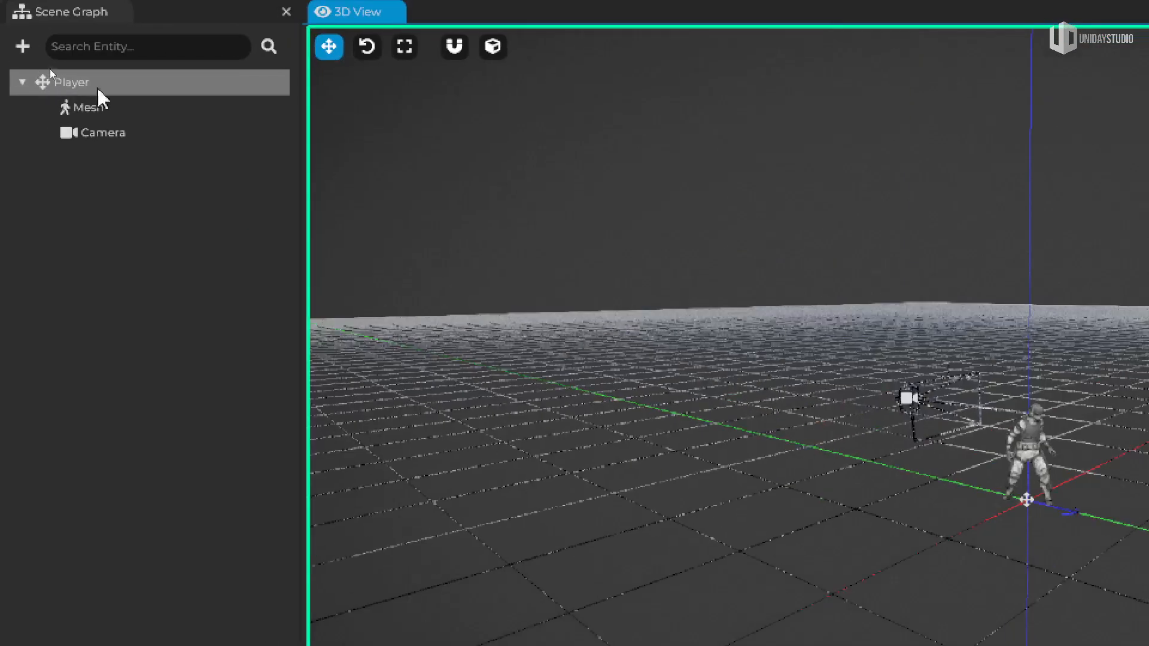
{"action": "left_click", "coordinate": [35, 70]}
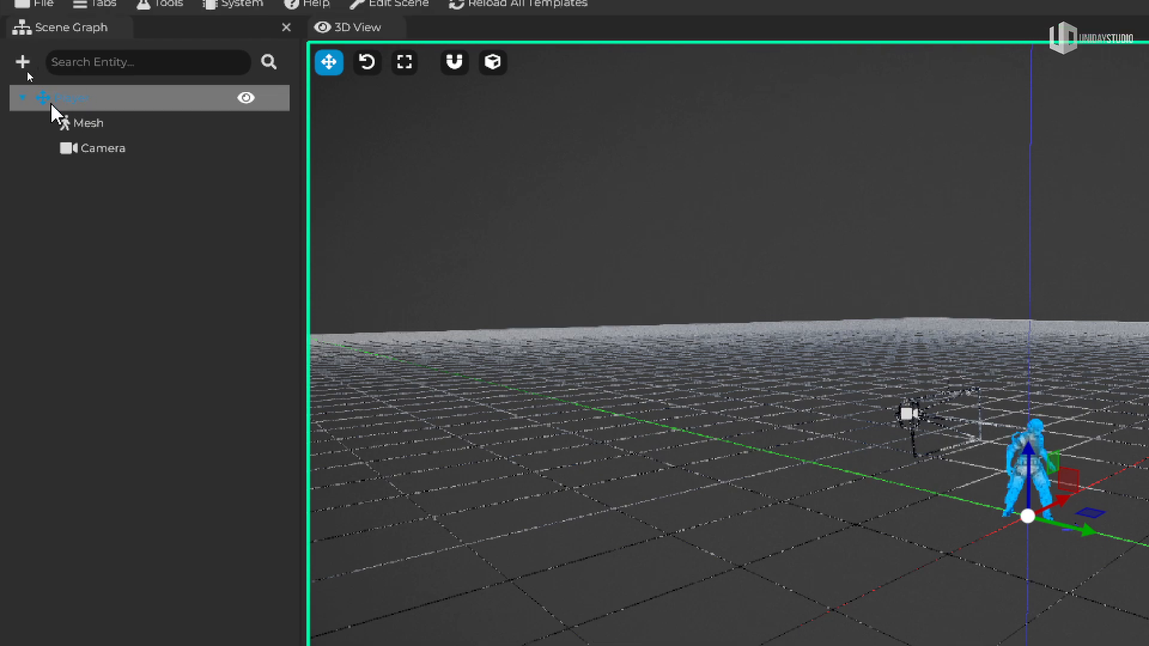
{"action": "left_click", "coordinate": [105, 123]}
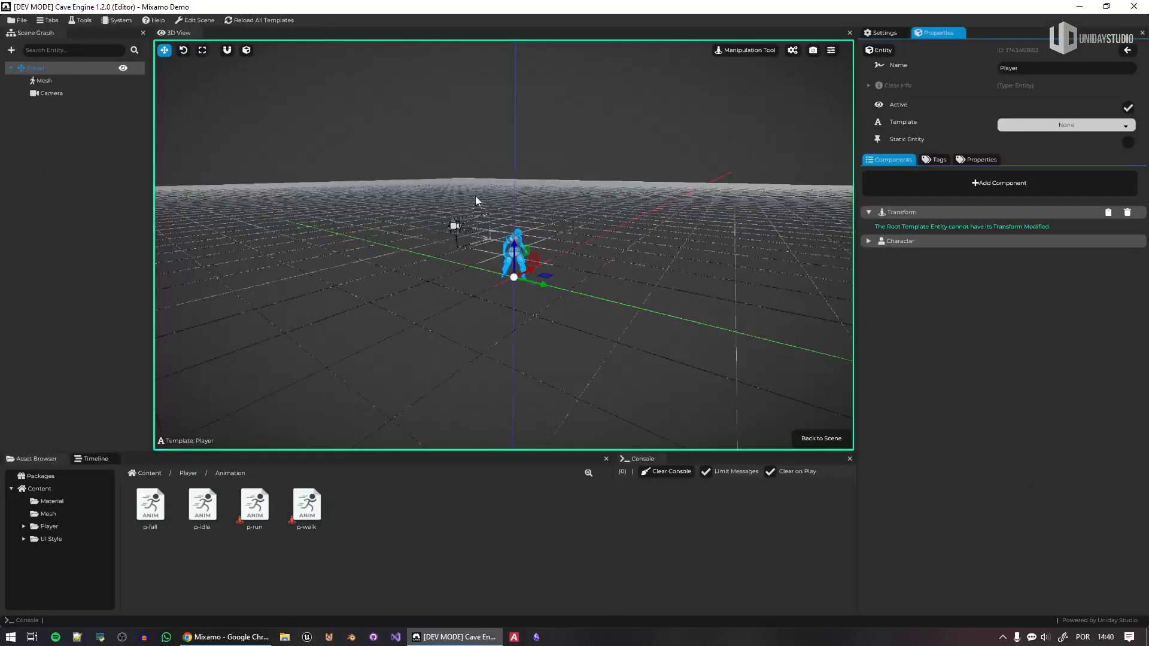
{"action": "key", "text": "w"}
{"action": "right_click_drag", "start_coordinate": [954, 372], "coordinate": [940, 346]}
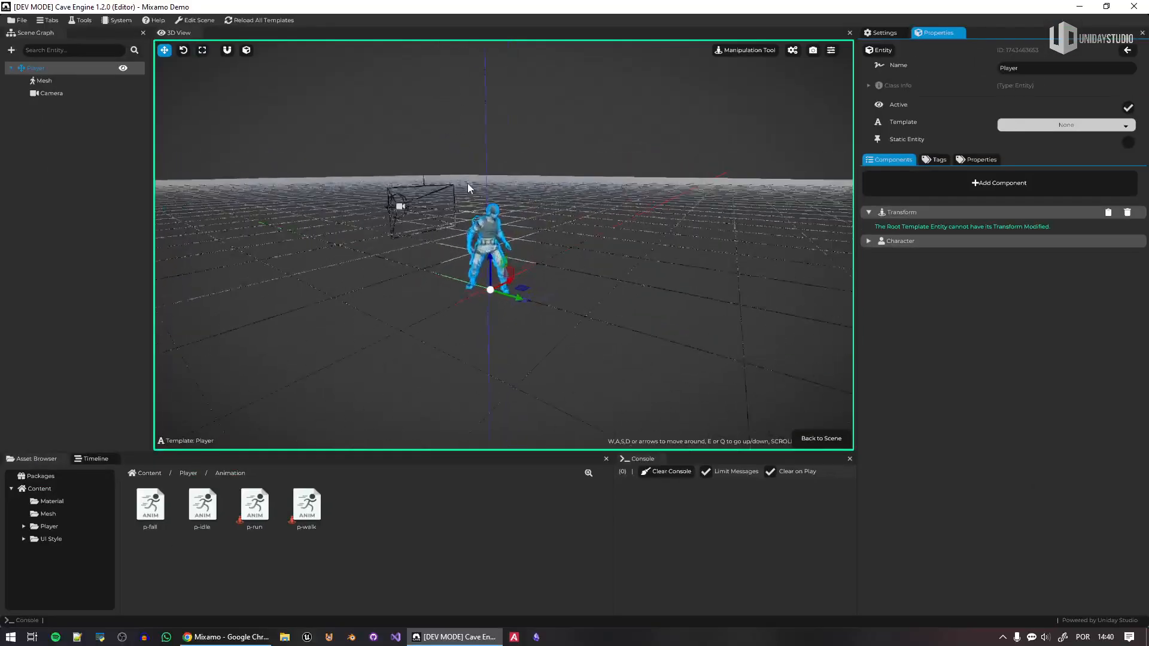
{"action": "right_click_drag", "start_coordinate": [468, 183], "coordinate": [455, 180]}
{"action": "key", "text": "w"}
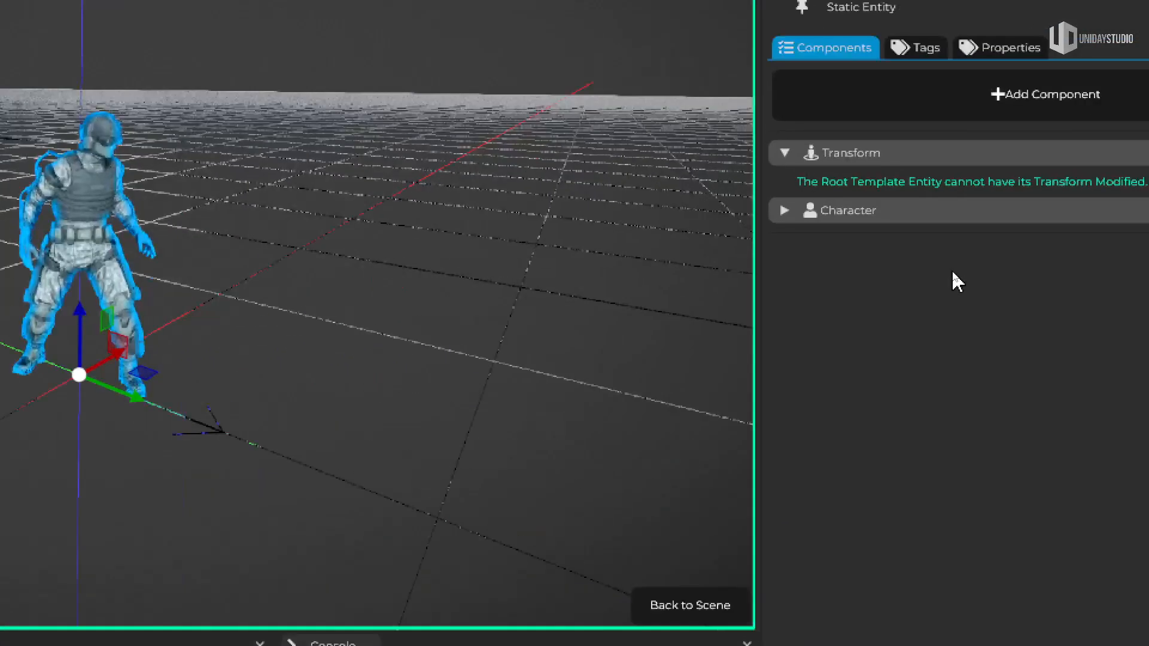
Step: Add a Python Component to the root Player entity, using the PlayerController script and its PlayerController component
{"action": "right_click", "coordinate": [952, 274]}
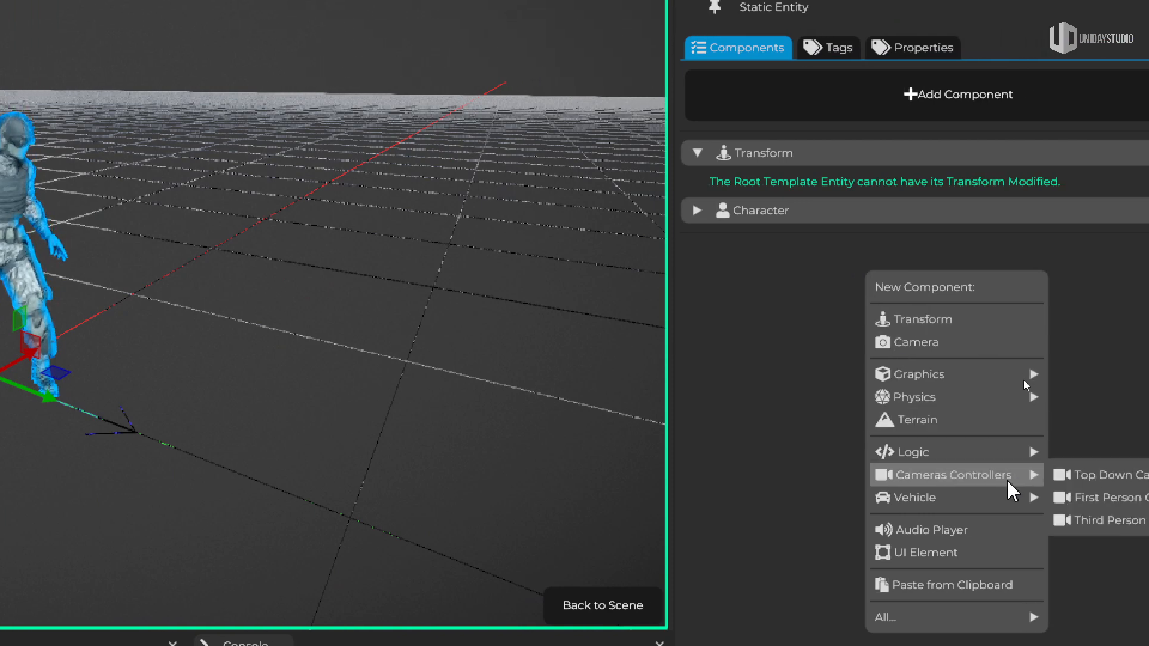
{"action": "mouse_move", "coordinate": [946, 442]}
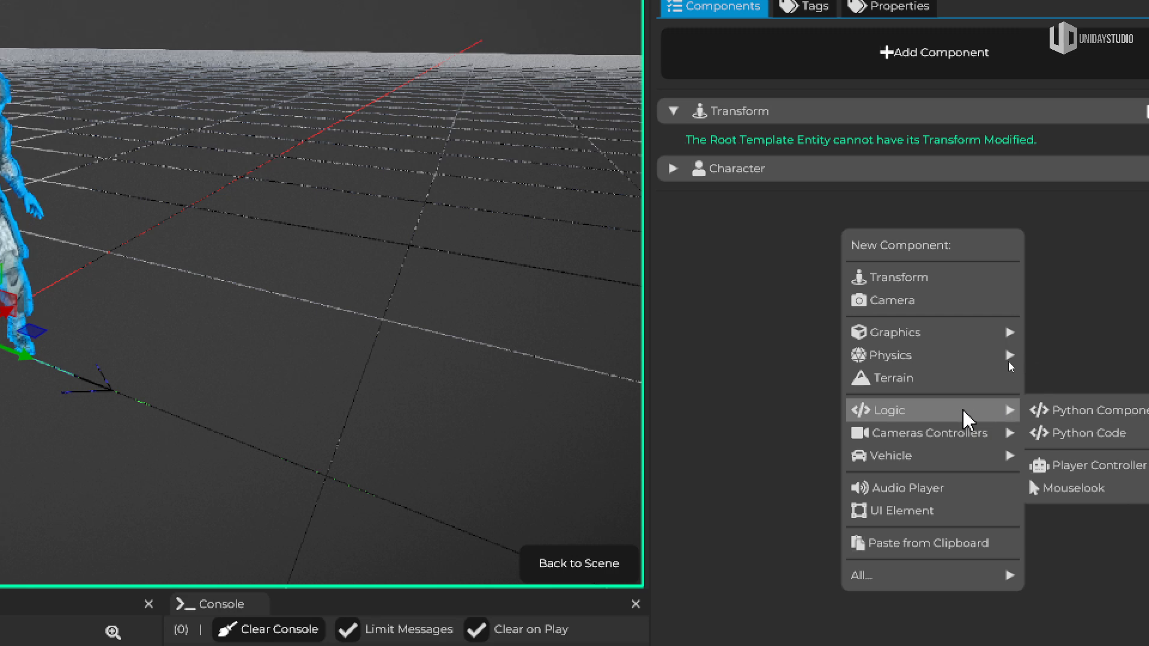
{"action": "left_click", "coordinate": [1067, 419]}
{"action": "left_click", "coordinate": [885, 242]}
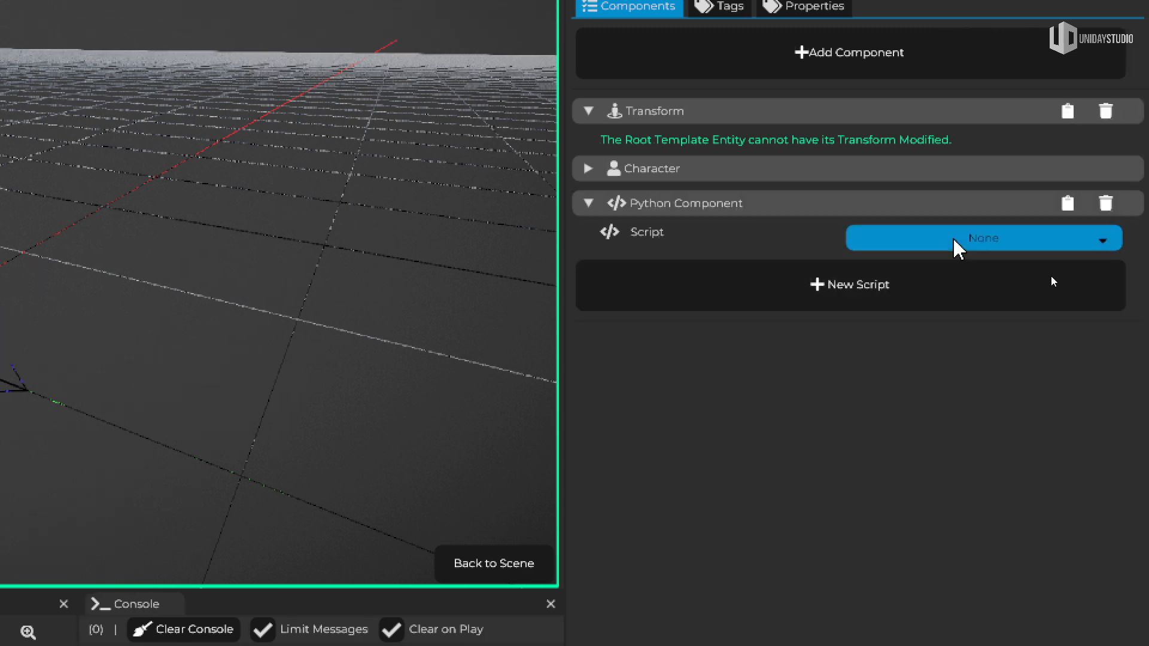
{"action": "left_click", "coordinate": [987, 278]}
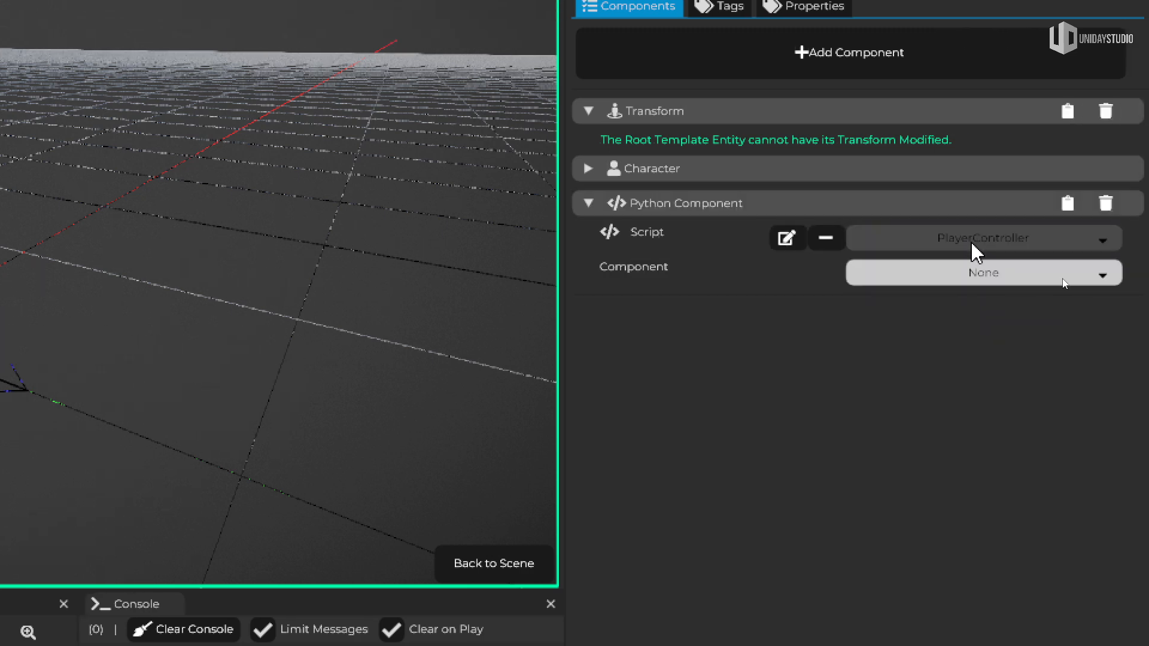
{"action": "left_click", "coordinate": [966, 274]}
{"action": "left_click", "coordinate": [1031, 288]}
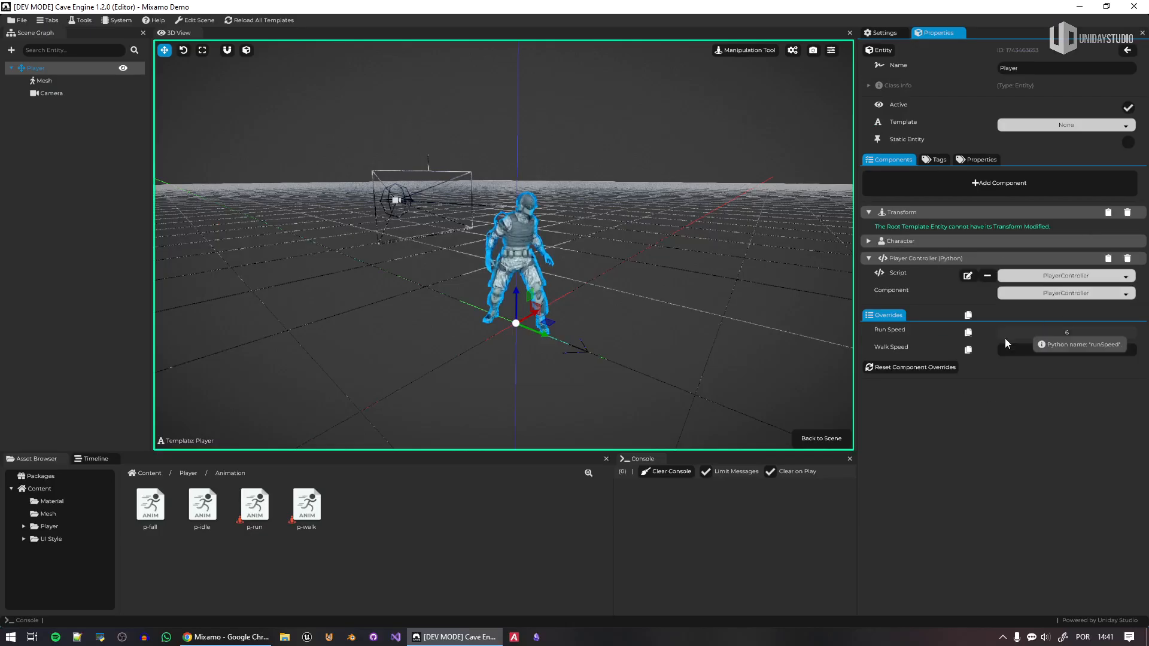
Step: Return to the scene, save the project and start the game to test the player controller
{"action": "left_click", "coordinate": [832, 440]}
{"action": "left_click", "coordinate": [656, 178]}
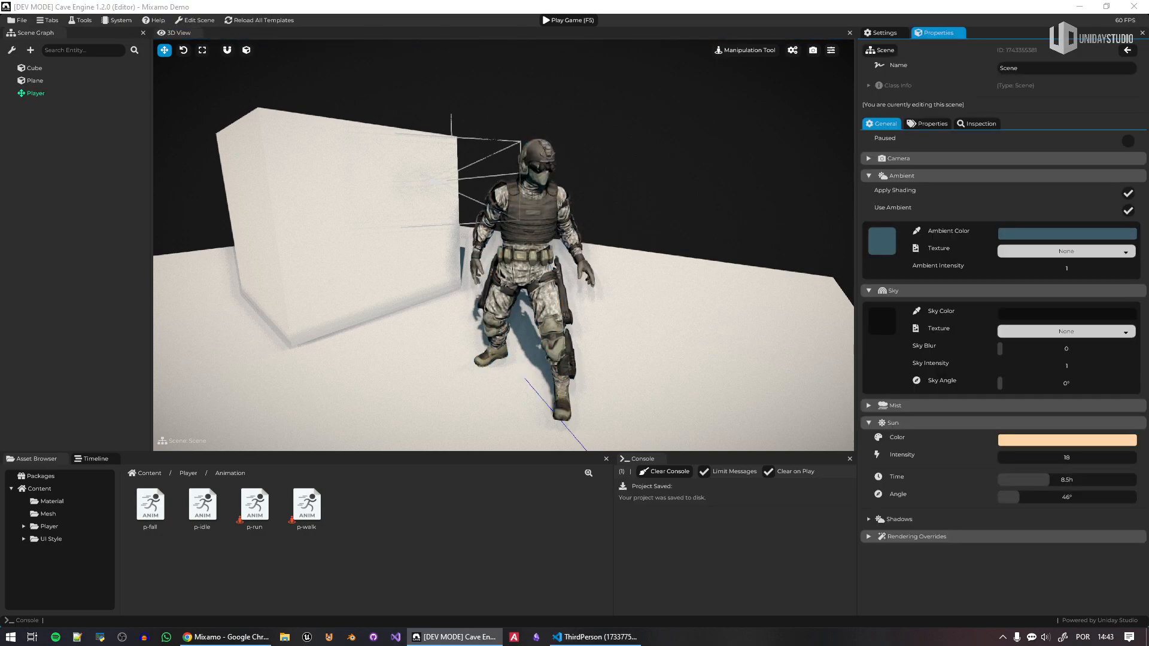
{"action": "key", "text": "F5"}
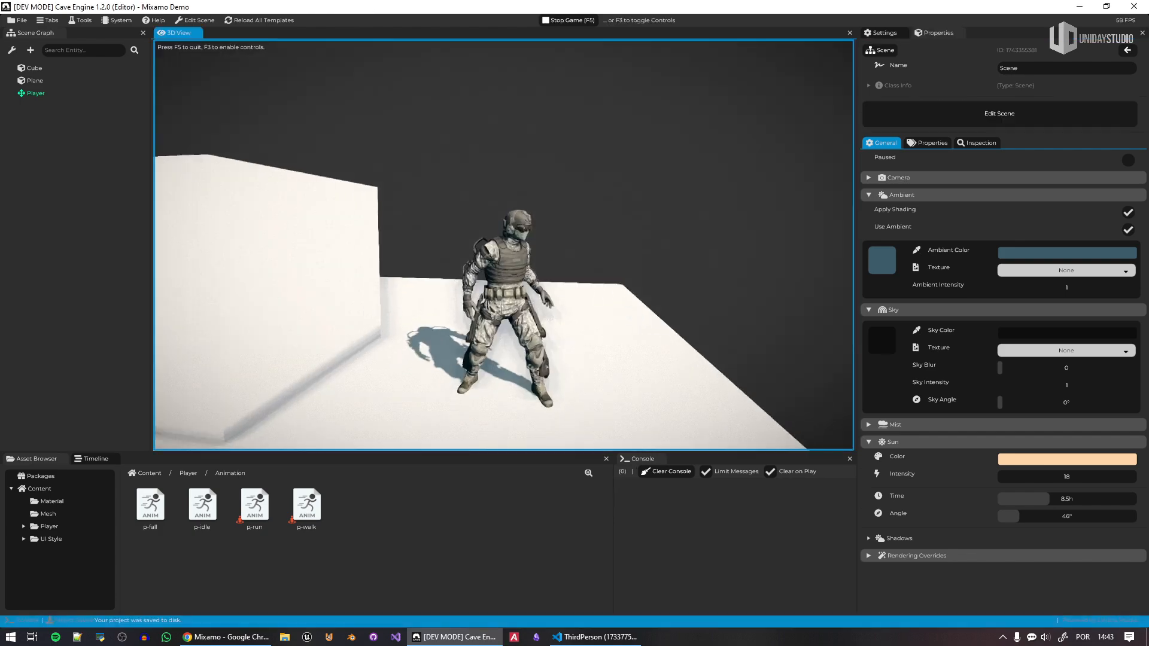
Step: Walk the Player in several directions beside the cube to test basic movement, then stop the game
{"action": "key", "text": "a"}
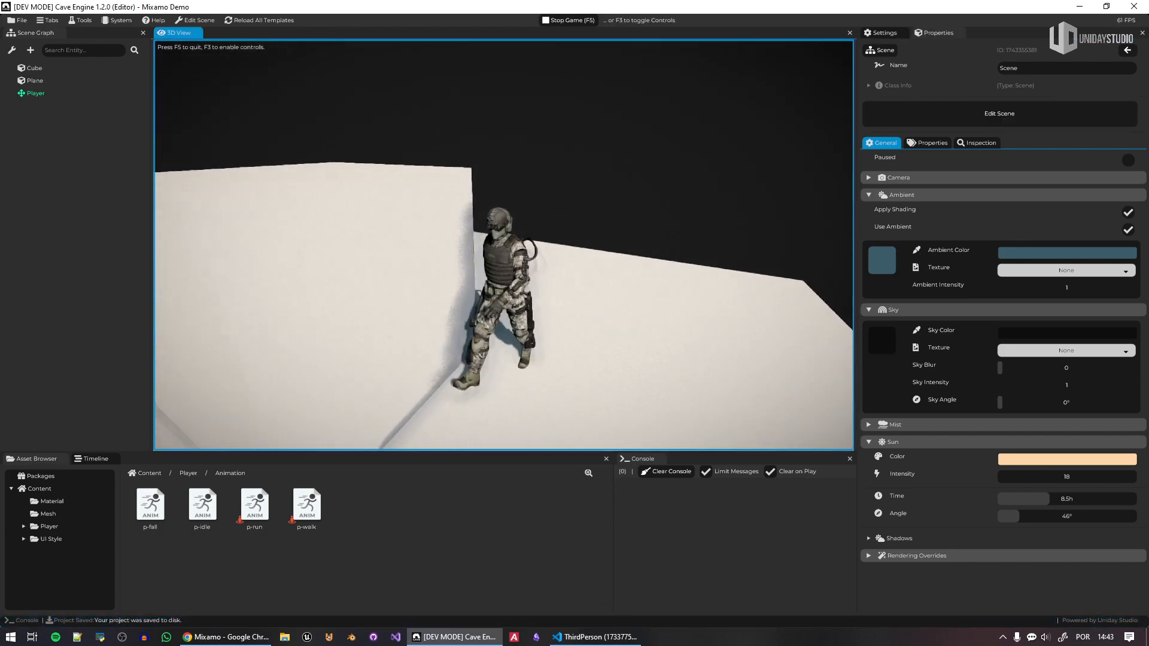
{"action": "key", "text": "s"}
{"action": "key", "text": "d"}
{"action": "key", "text": "s"}
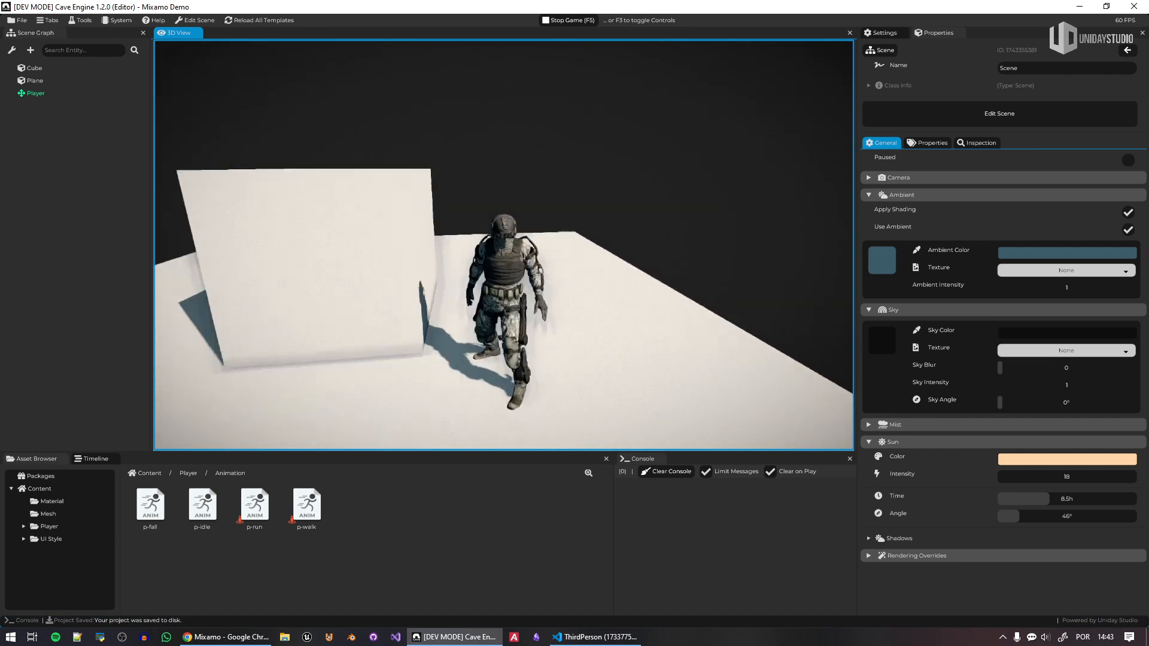
{"action": "key", "text": "F5"}
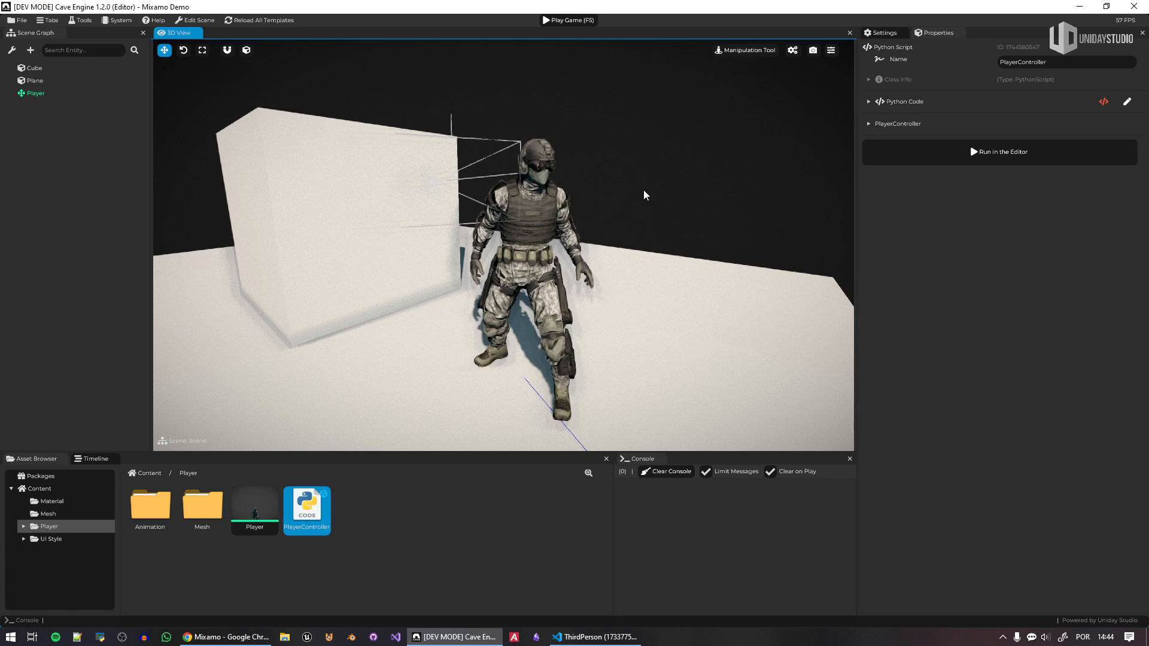
Step: Run the game again and walk the Player forward, backward and sideways around the cube to test the walk animation
{"action": "key", "text": "F5"}
{"action": "key", "text": "w"}
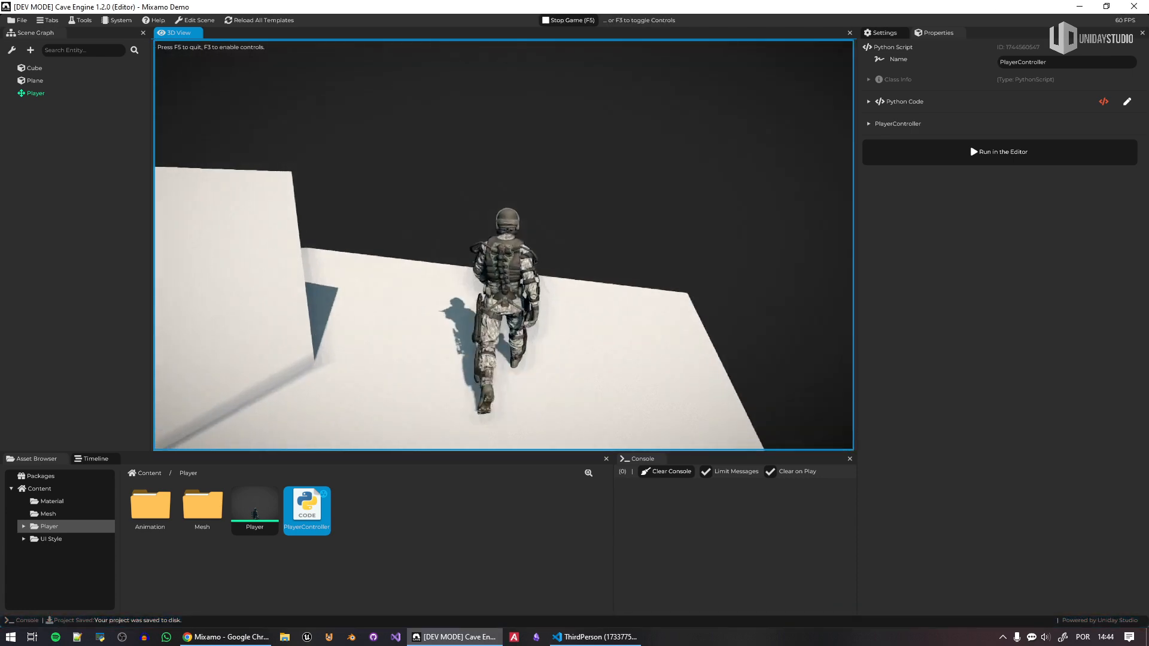
{"action": "key", "text": "s"}
{"action": "key", "text": "a"}
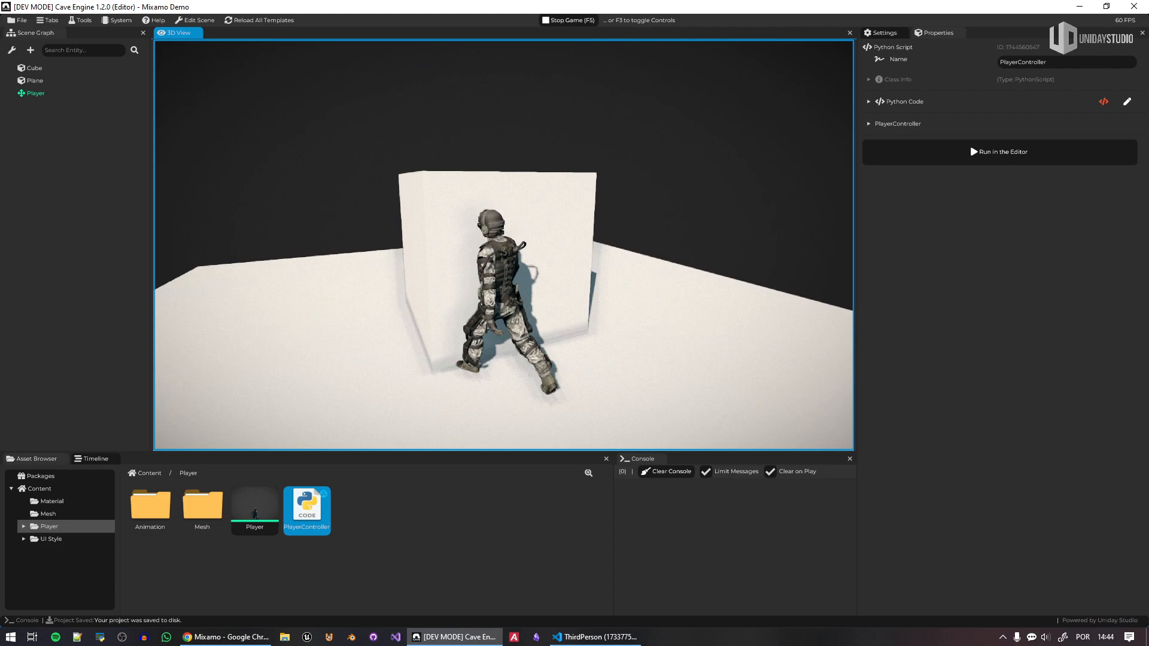
{"action": "key", "text": "a"}
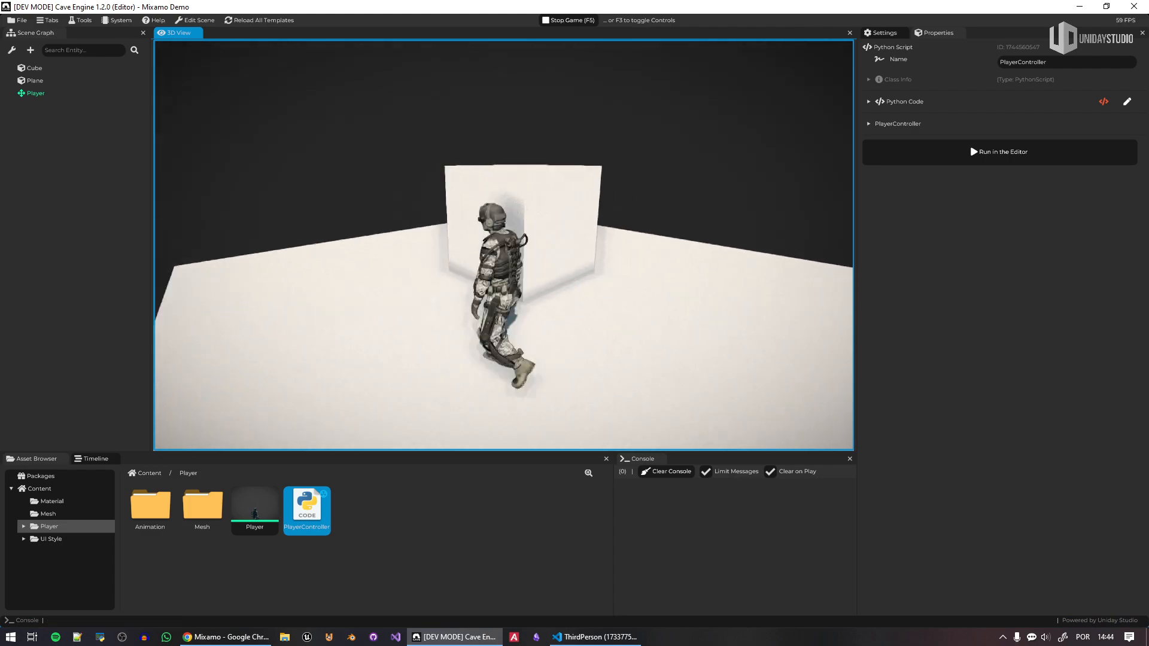
{"action": "key", "text": "w"}
{"action": "key", "text": "d"}
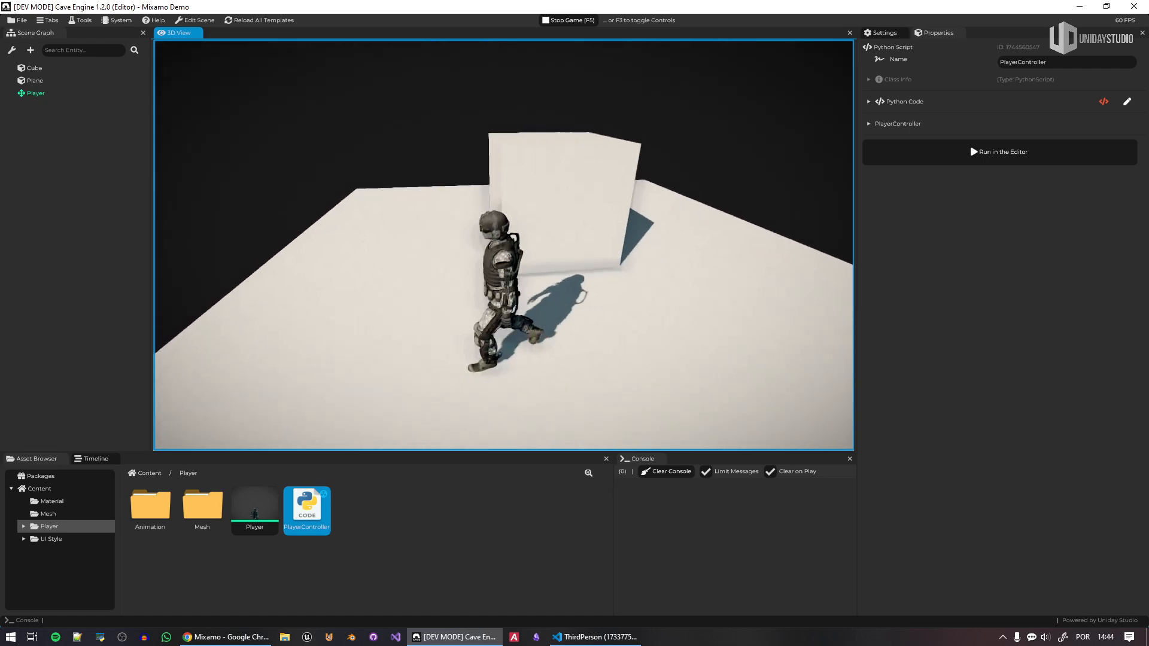
{"action": "key", "text": "a"}
{"action": "key", "text": "d"}
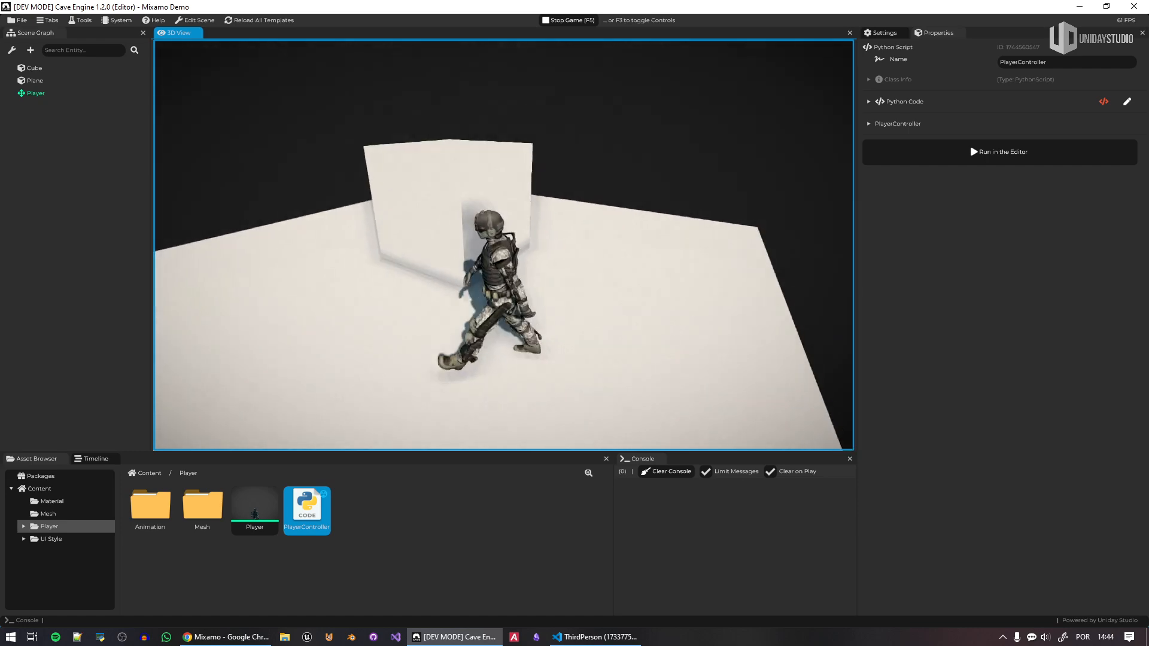
Step: Test the Player's sprint in several directions and its jump near the cube, then stop the game
{"action": "key", "text": "a"}
{"action": "key", "text": "shift"}
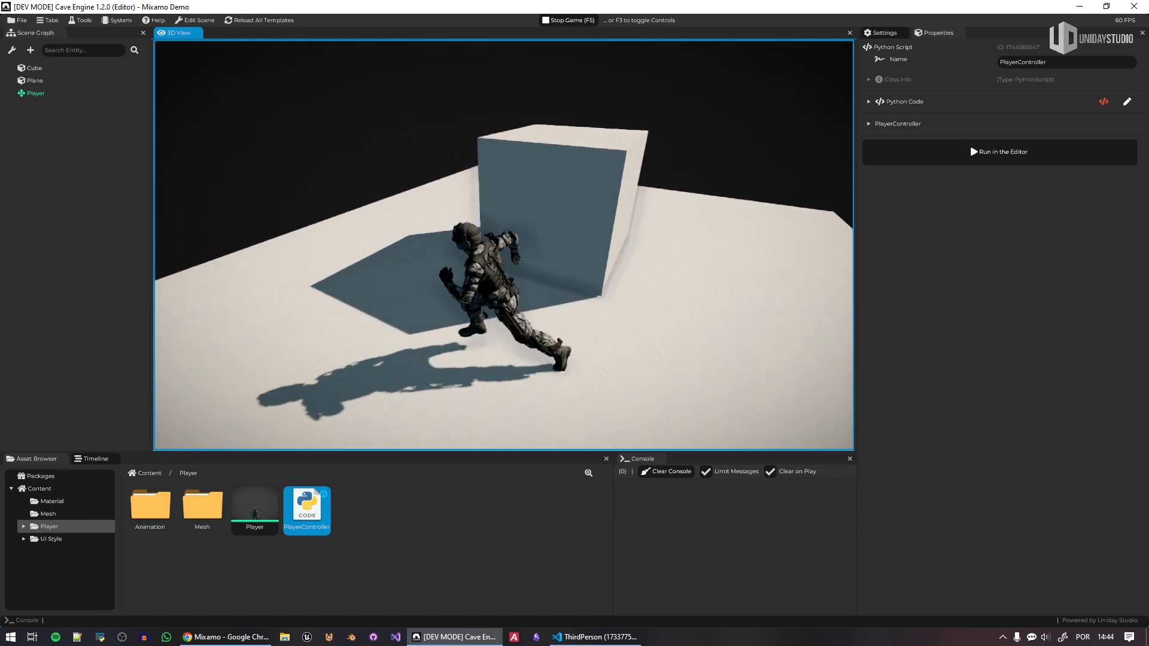
{"action": "key", "text": "w"}
{"action": "key", "text": "d"}
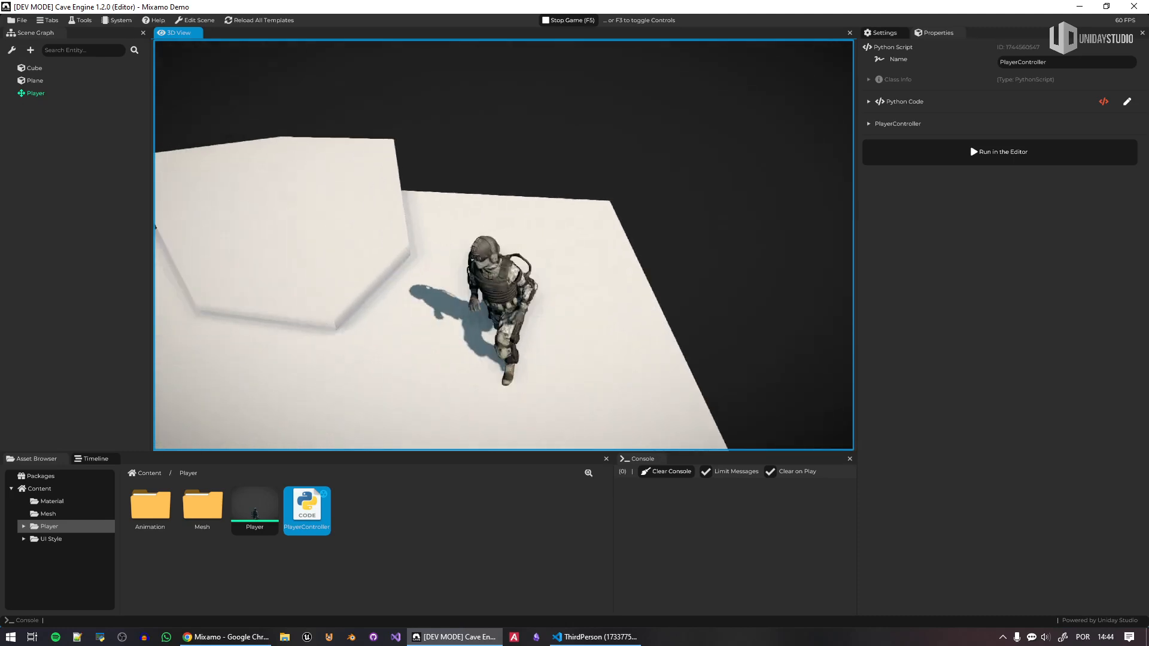
{"action": "key", "text": "a"}
{"action": "key", "text": "d"}
{"action": "key", "text": "w"}
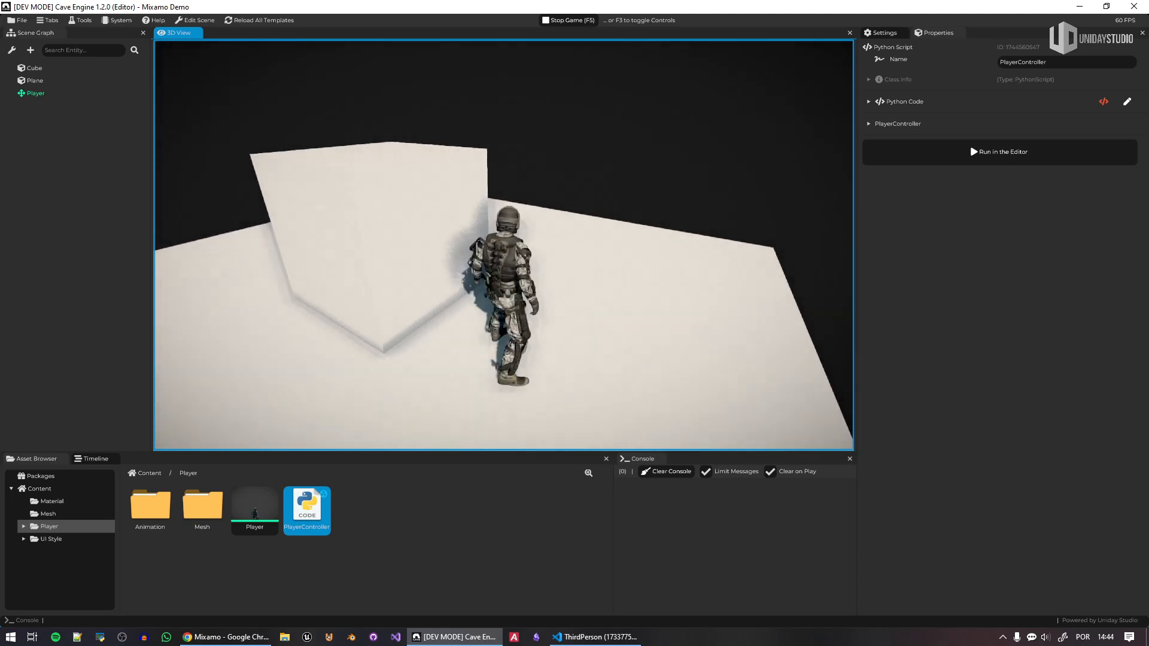
{"action": "key", "text": "space"}
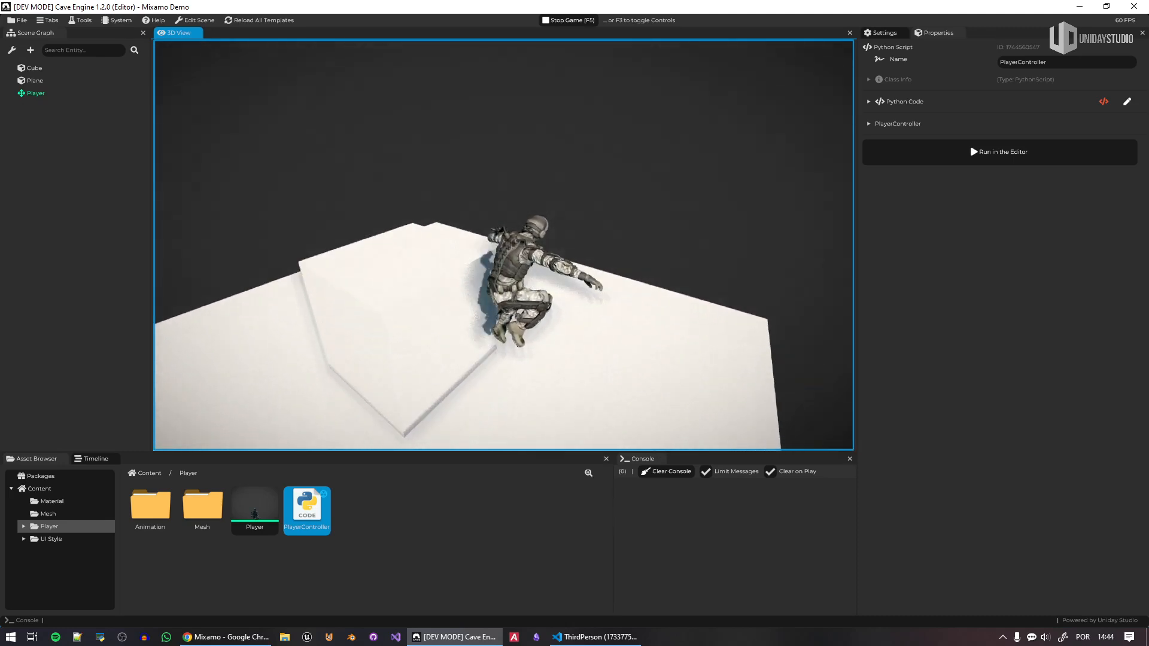
{"action": "key", "text": "w"}
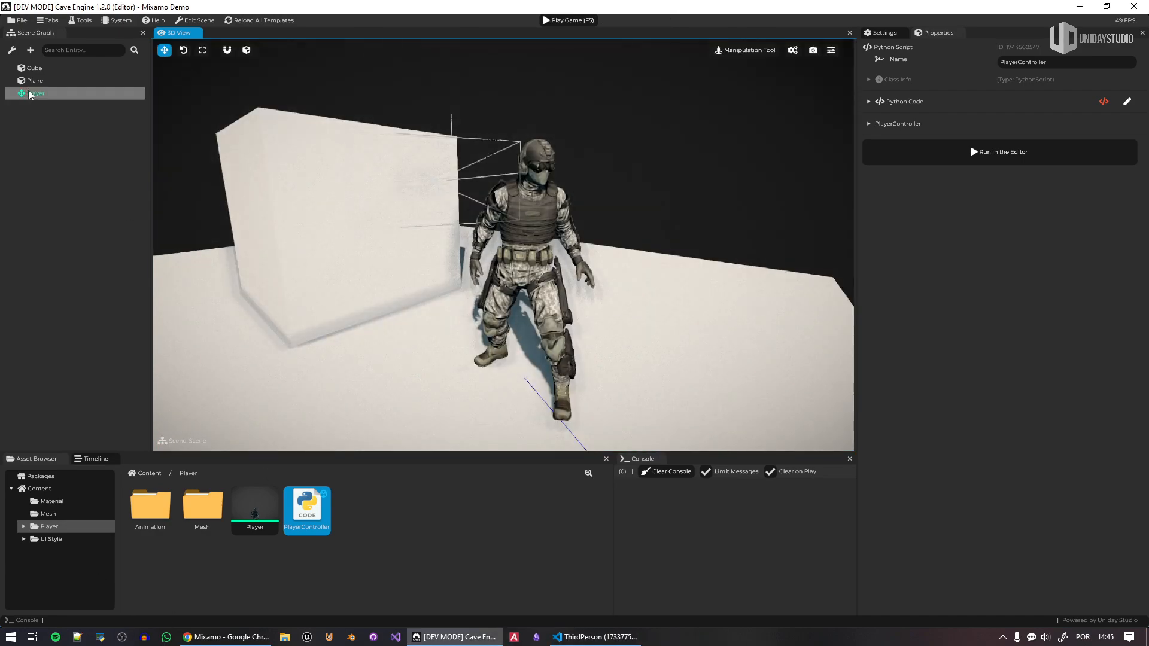
Step: In the Player template, set the root Player entity's Character Jump Speed to about 3.955 m/s in its physics settings
{"action": "double_click", "coordinate": [30, 94]}
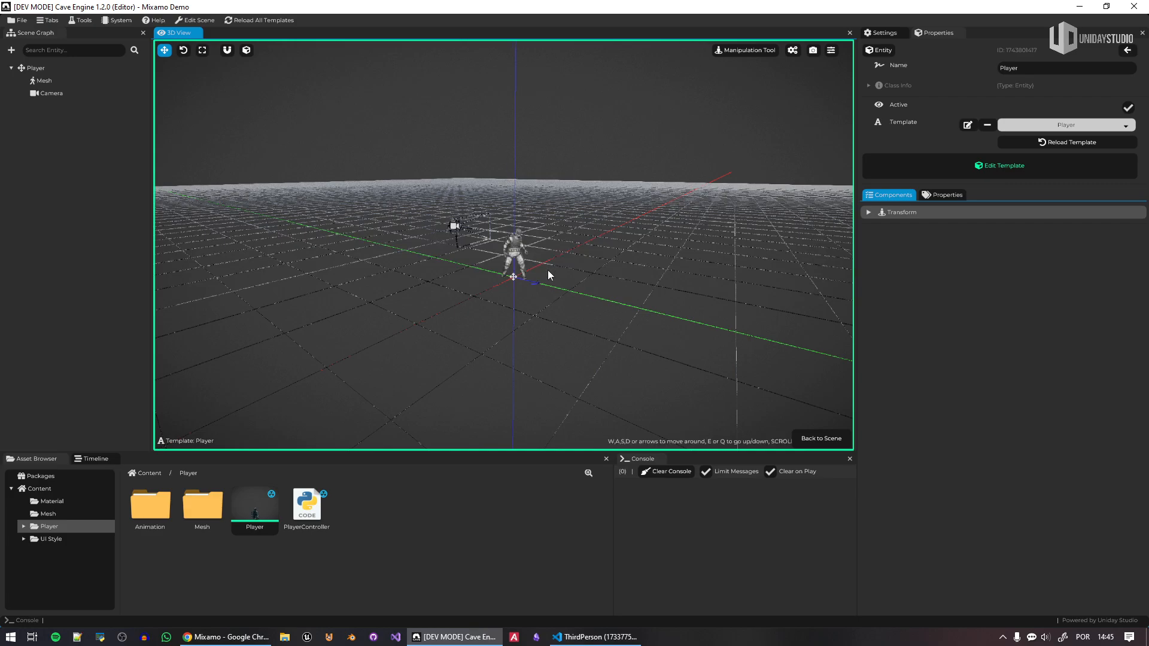
{"action": "left_click", "coordinate": [40, 68]}
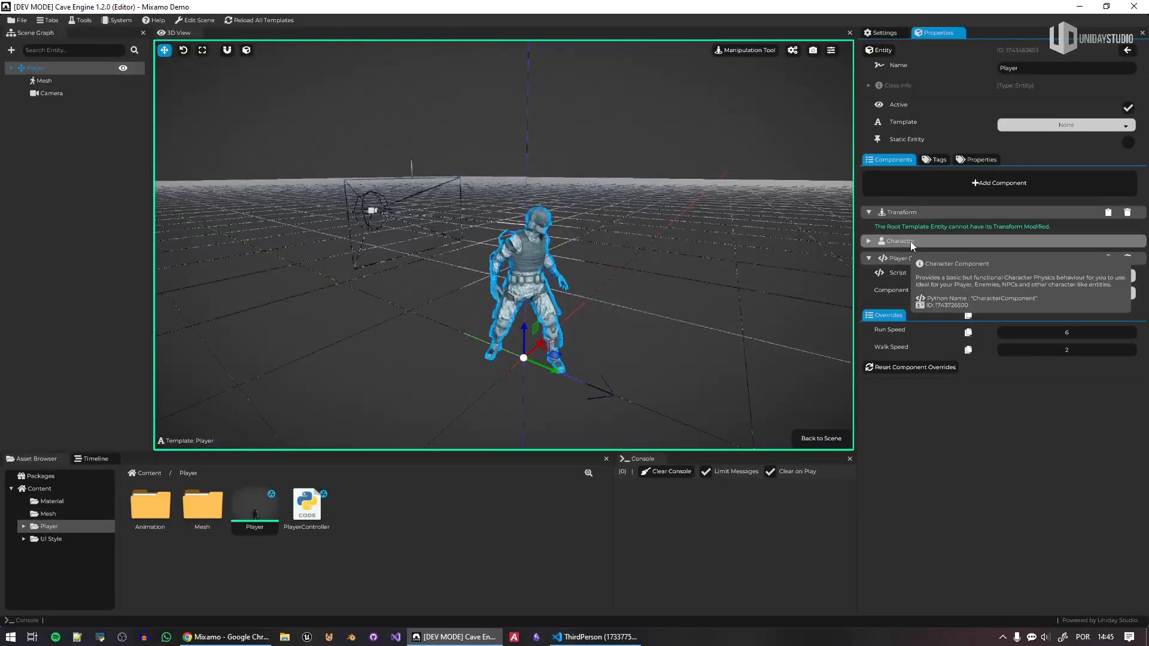
{"action": "left_click", "coordinate": [910, 242]}
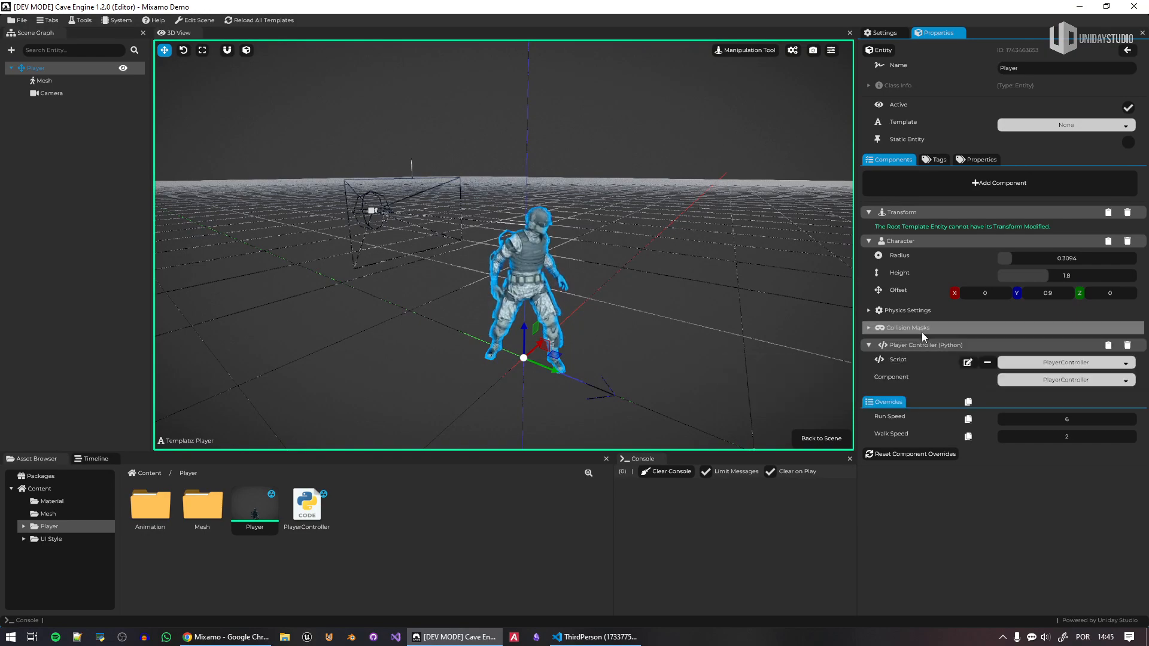
{"action": "left_click", "coordinate": [928, 310]}
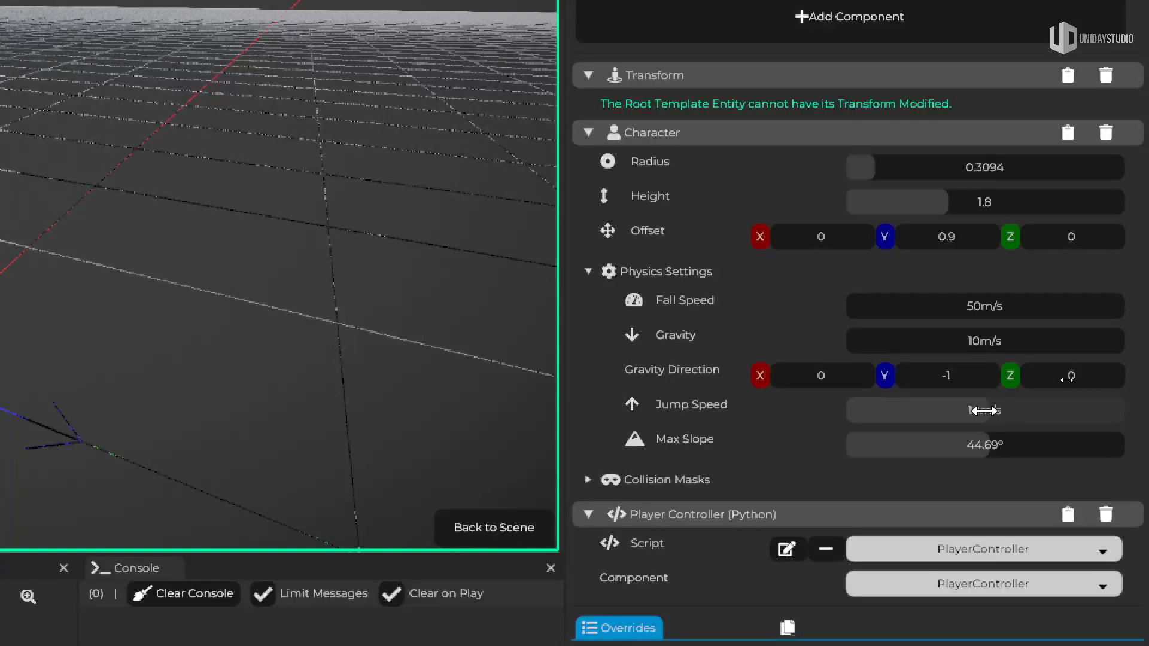
{"action": "left_click_drag", "start_coordinate": [983, 411], "coordinate": [901, 414]}
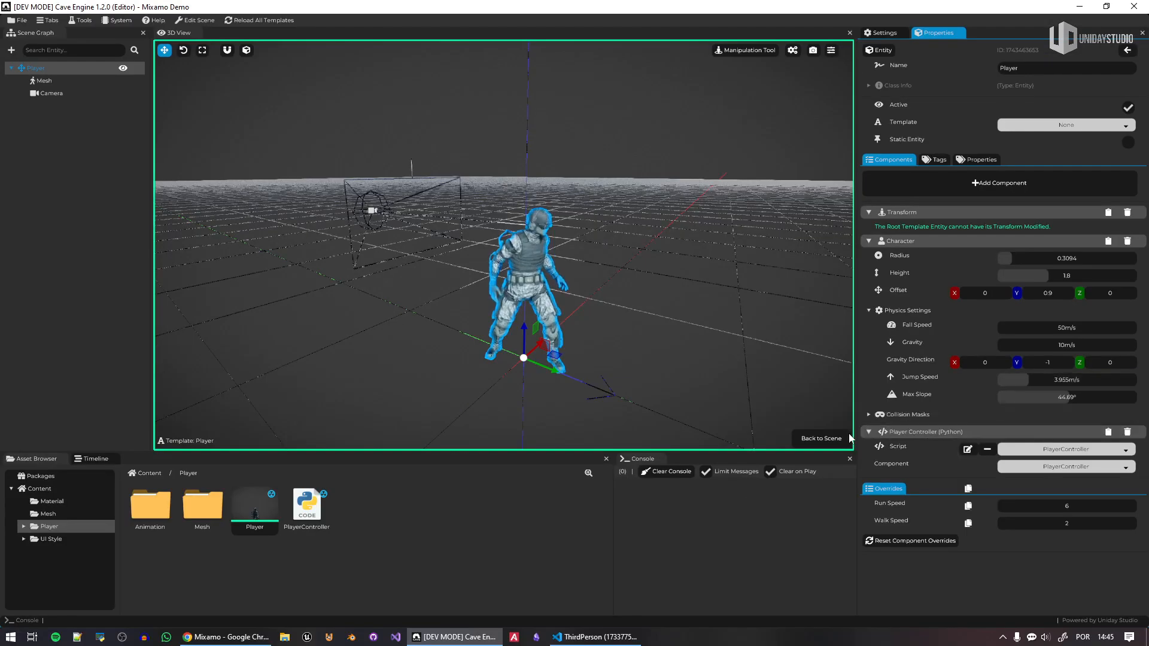
Step: Return to the scene, save the project, and play the game to test the lowered jump before stopping it
{"action": "left_click", "coordinate": [846, 437]}
{"action": "key", "text": "F5"}
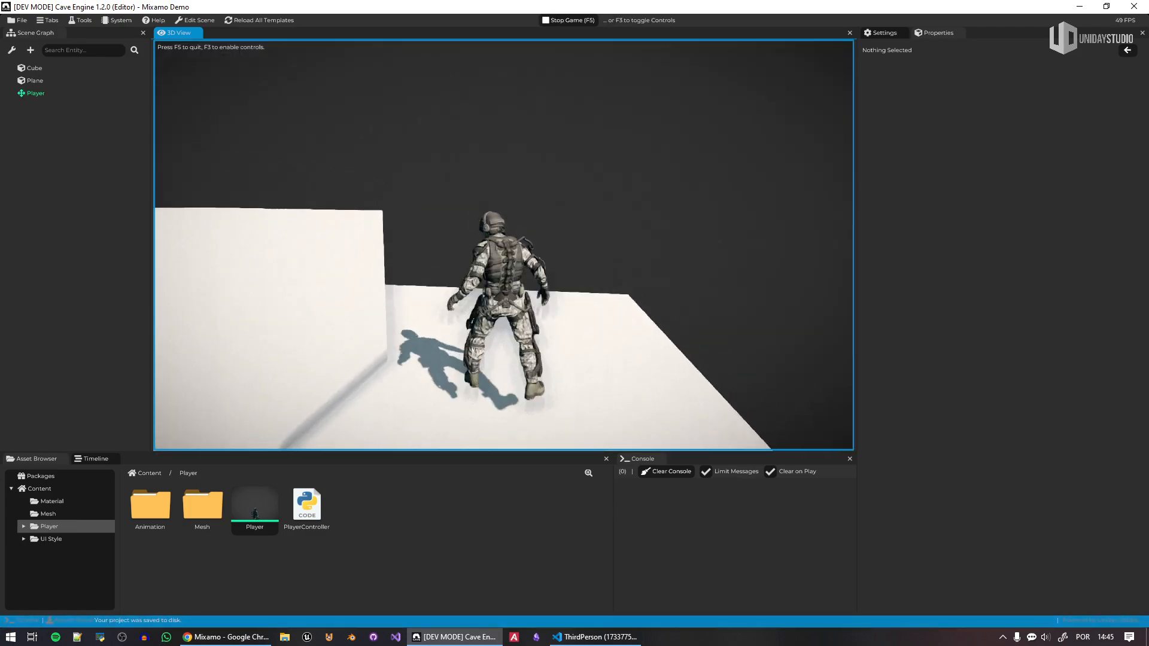
{"action": "key", "text": "a"}
{"action": "key", "text": "space"}
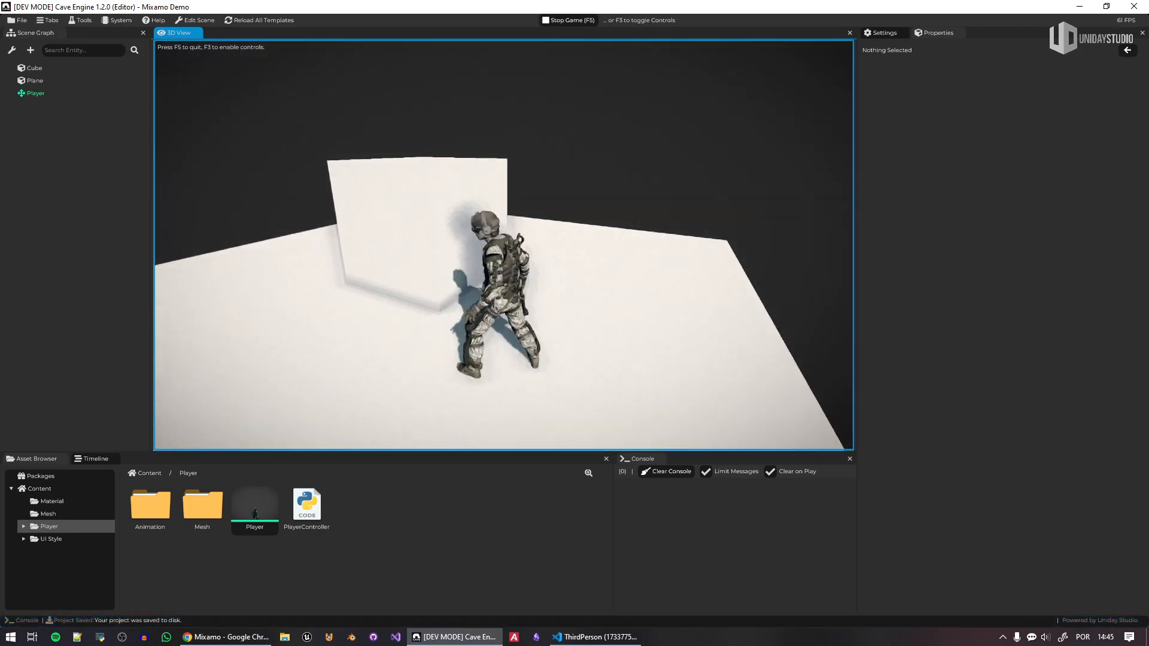
{"action": "key", "text": "F5"}
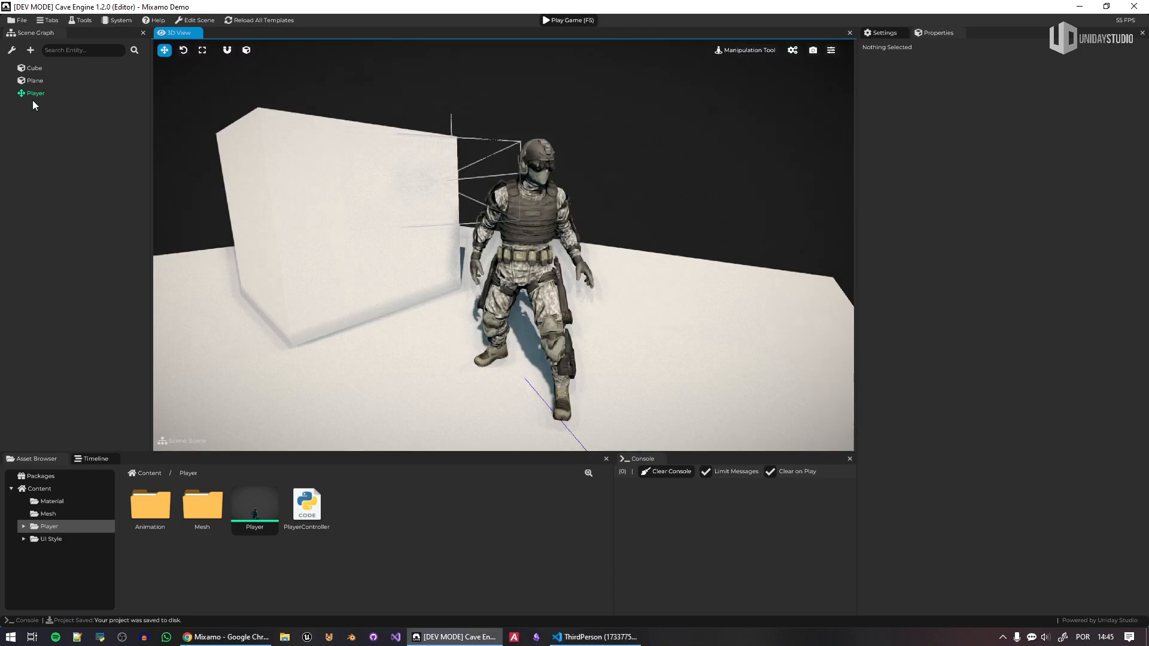
Step: Review the Jump Speed in the Player template, then return to the scene and test repeated jumps in the game
{"action": "double_click", "coordinate": [34, 94]}
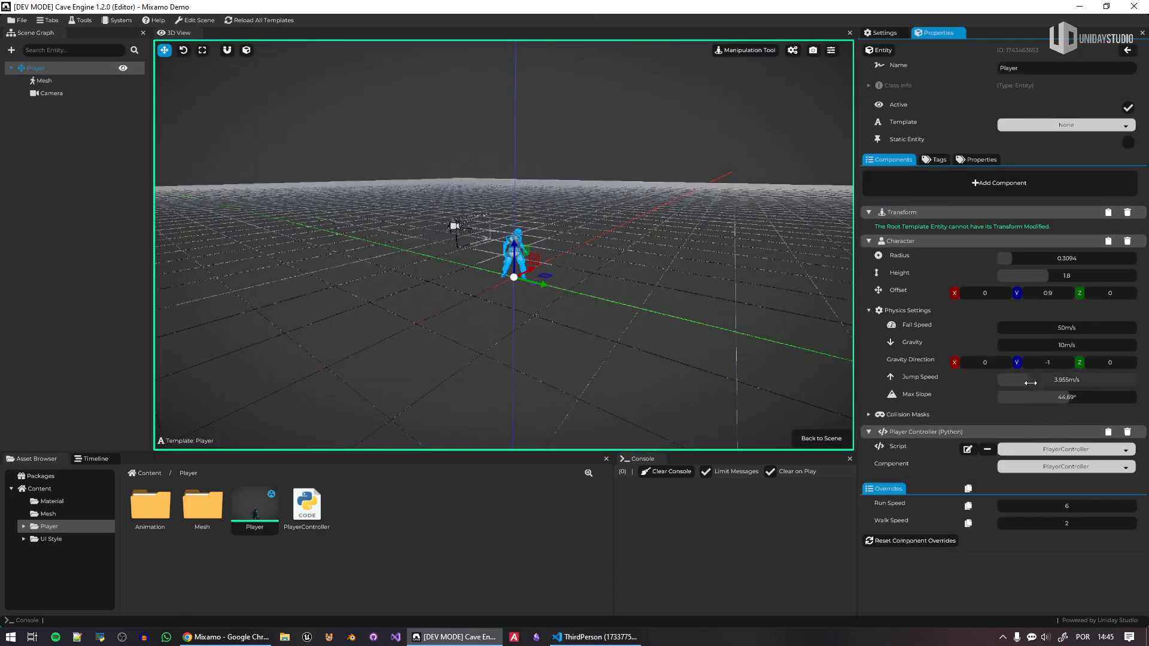
{"action": "left_click", "coordinate": [835, 438]}
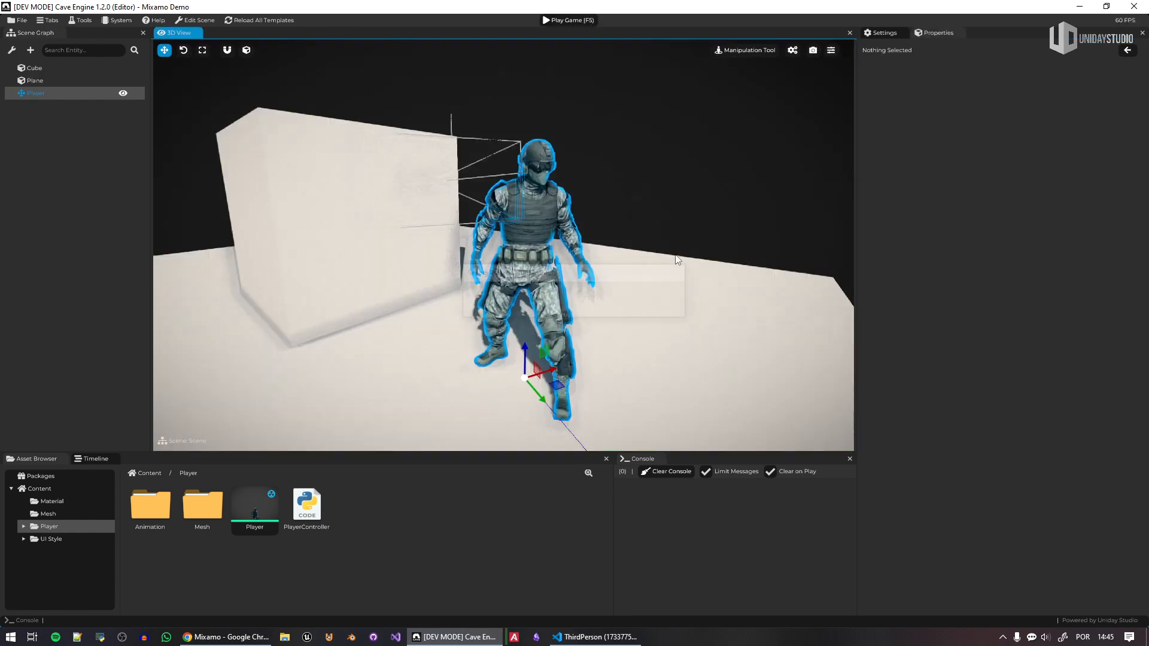
{"action": "key", "text": "F5"}
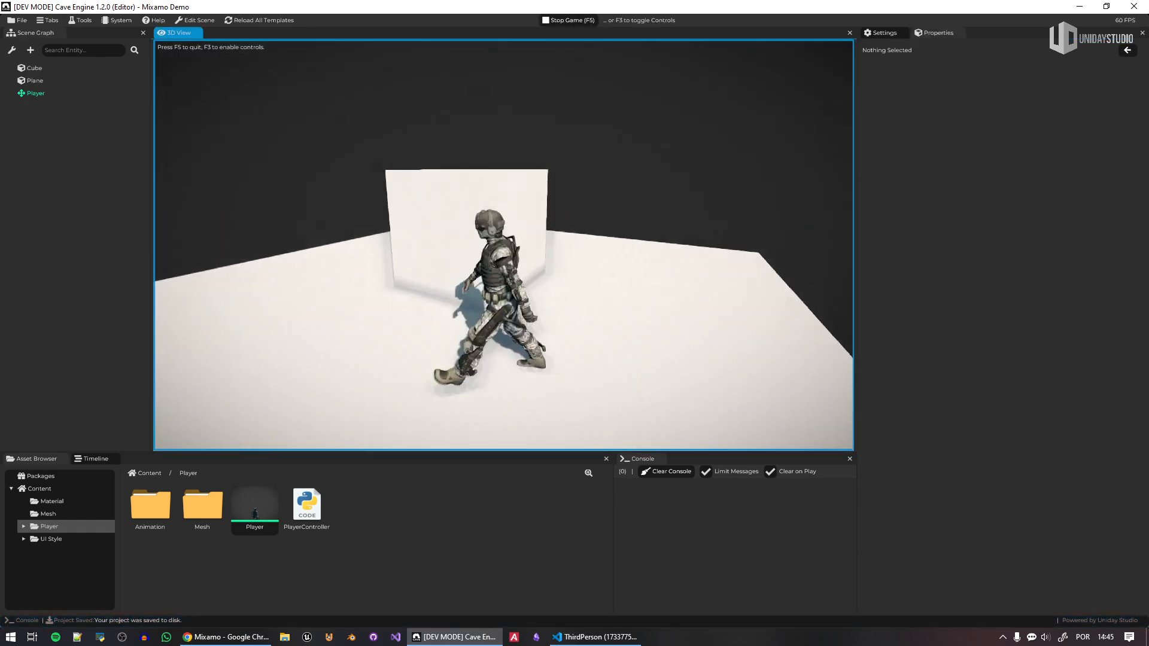
{"action": "key", "text": "space"}
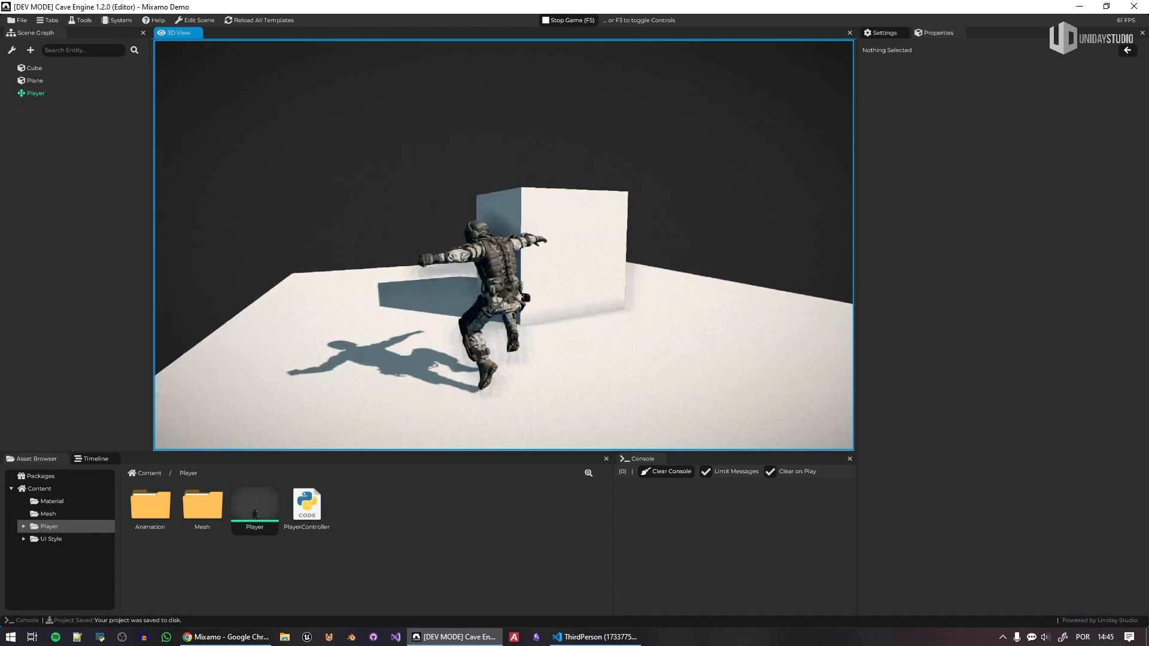
{"action": "key", "text": "space"}
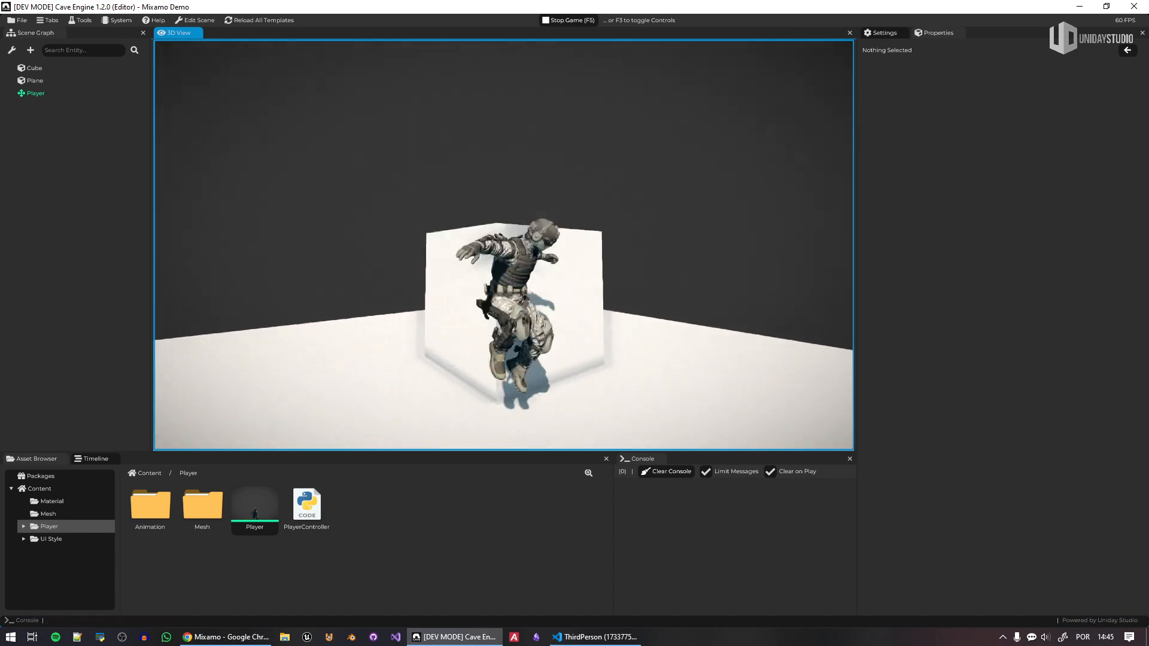
Step: Run and walk the Player around the plane and cube to examine the idle, walk and run animations and the camera
{"action": "key", "text": "w"}
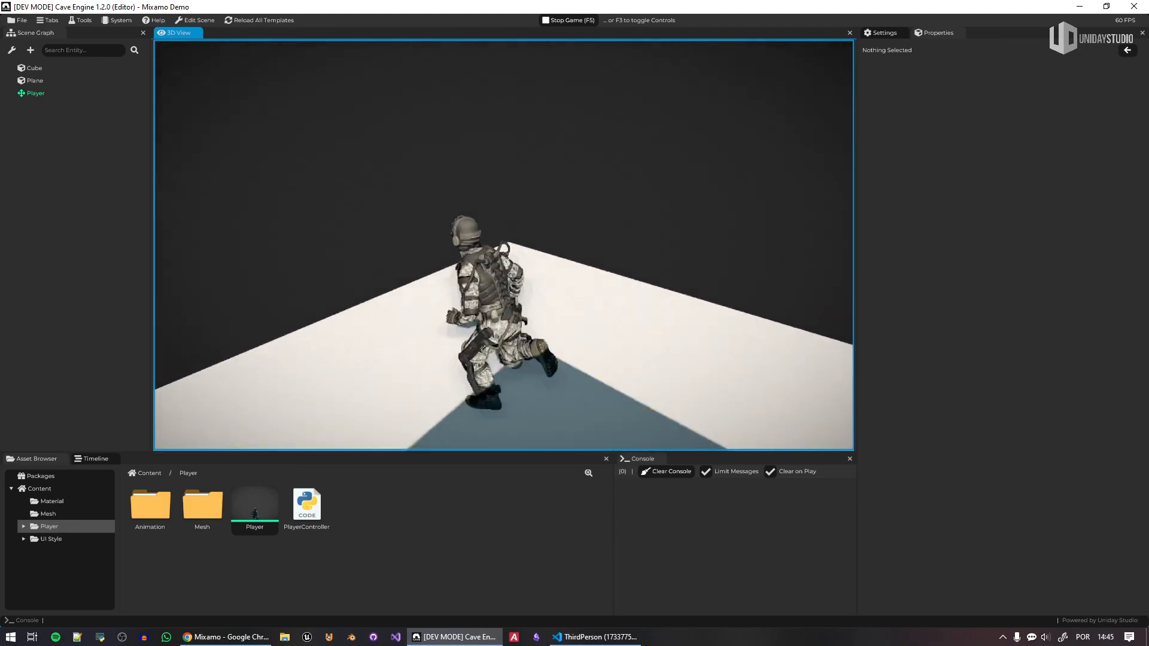
{"action": "key", "text": "w"}
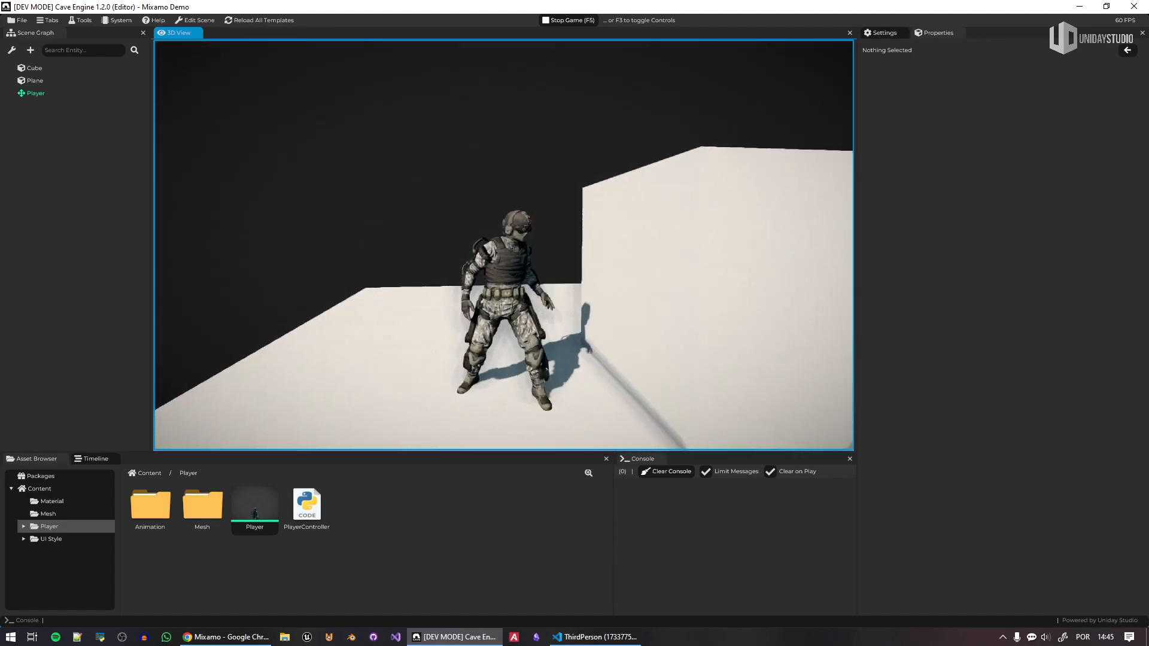
{"action": "key", "text": "w"}
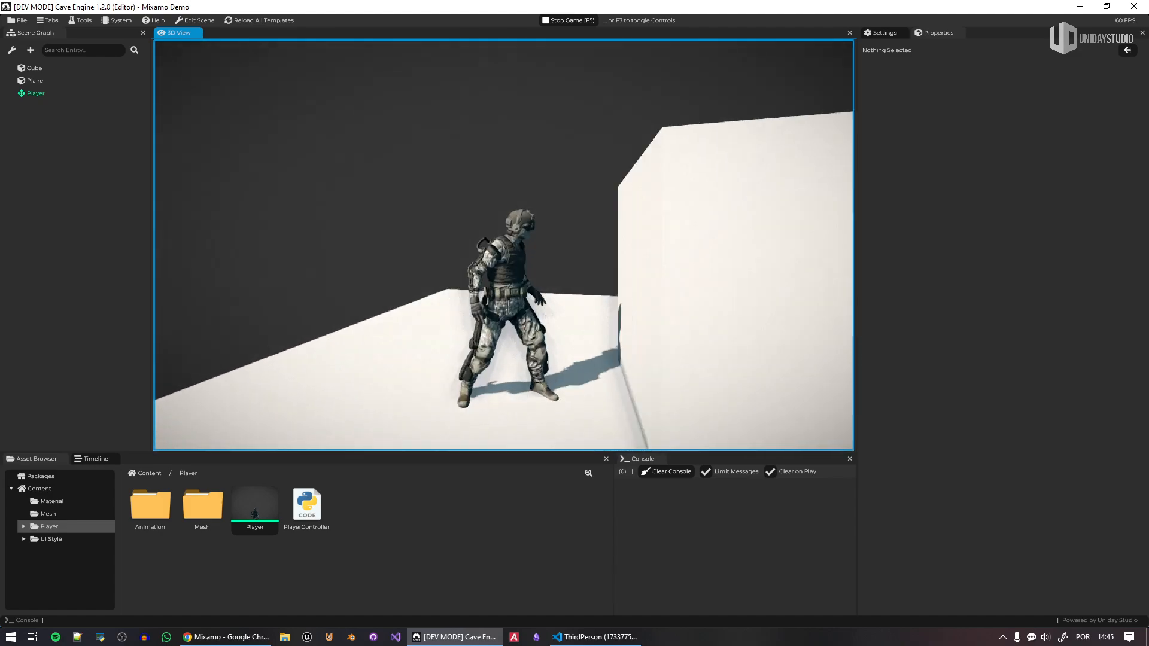
{"action": "key", "text": "w"}
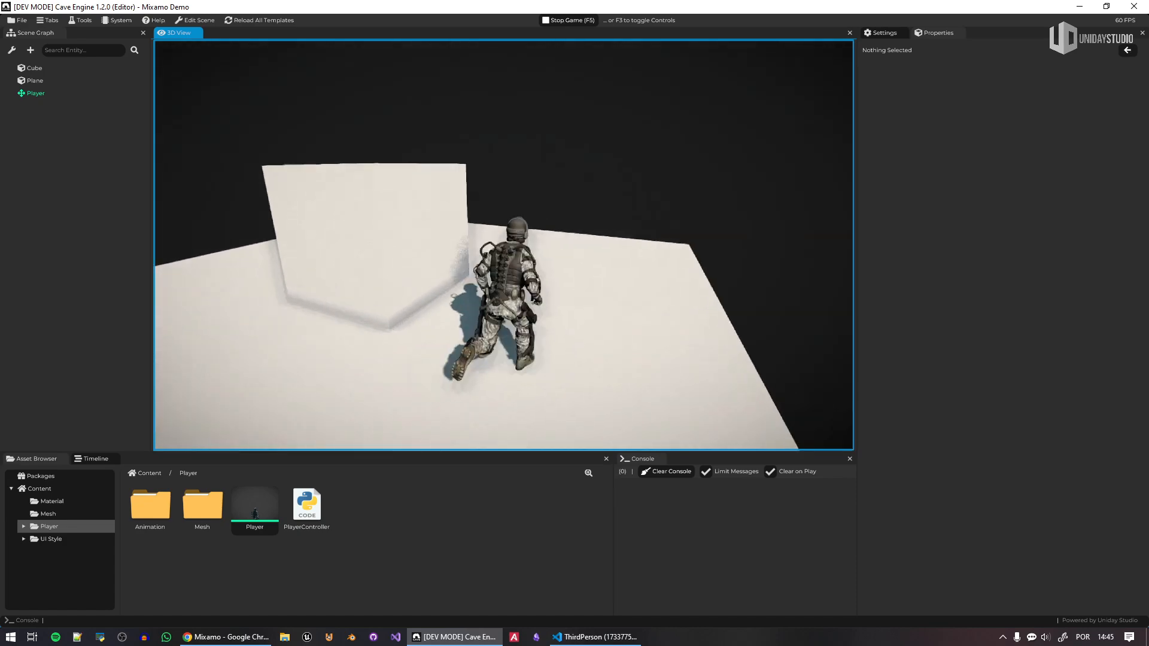
{"action": "key", "text": "s"}
{"action": "key", "text": "a"}
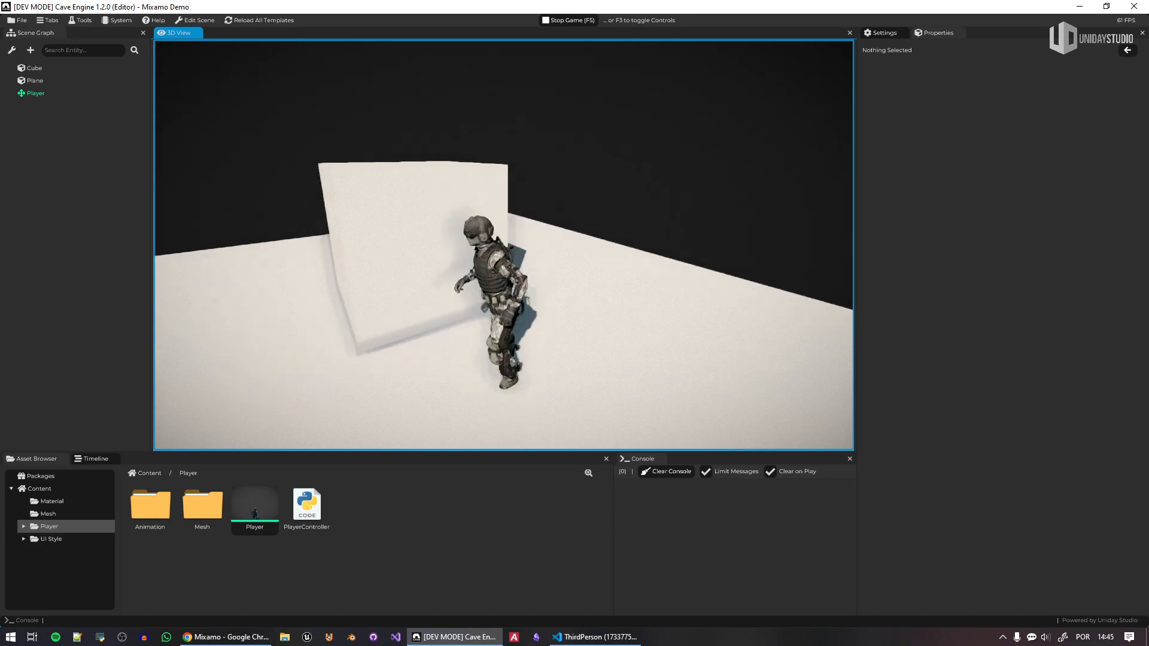
{"action": "key", "text": "w"}
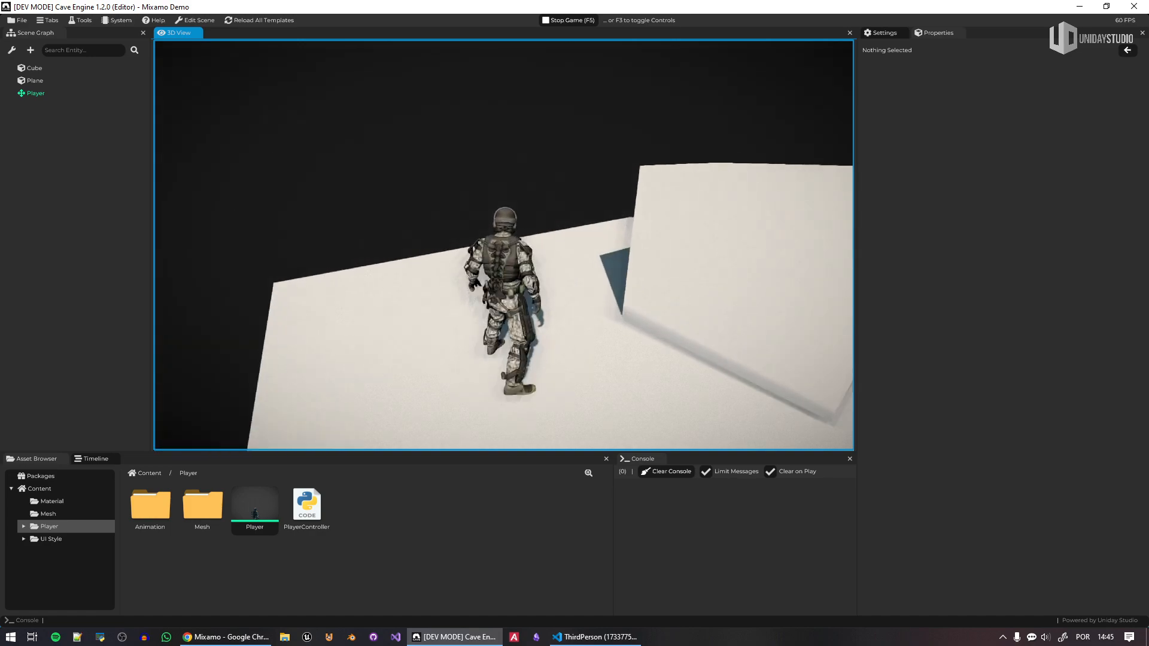
{"action": "key", "text": "s"}
{"action": "key", "text": "d"}
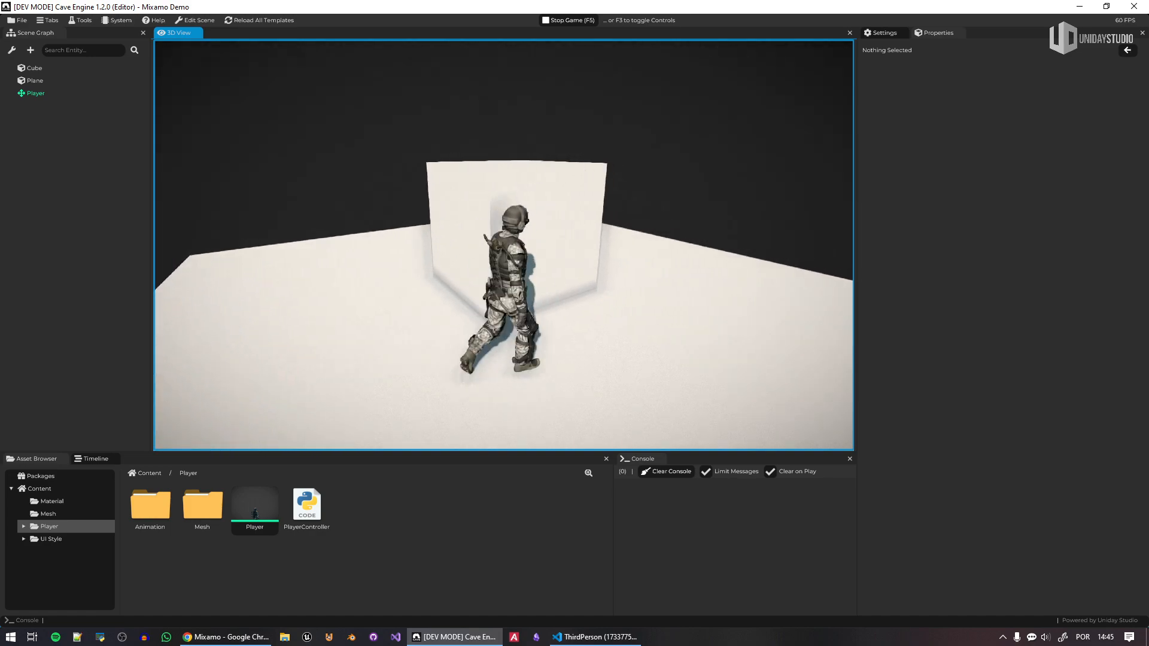
{"action": "key", "text": "a"}
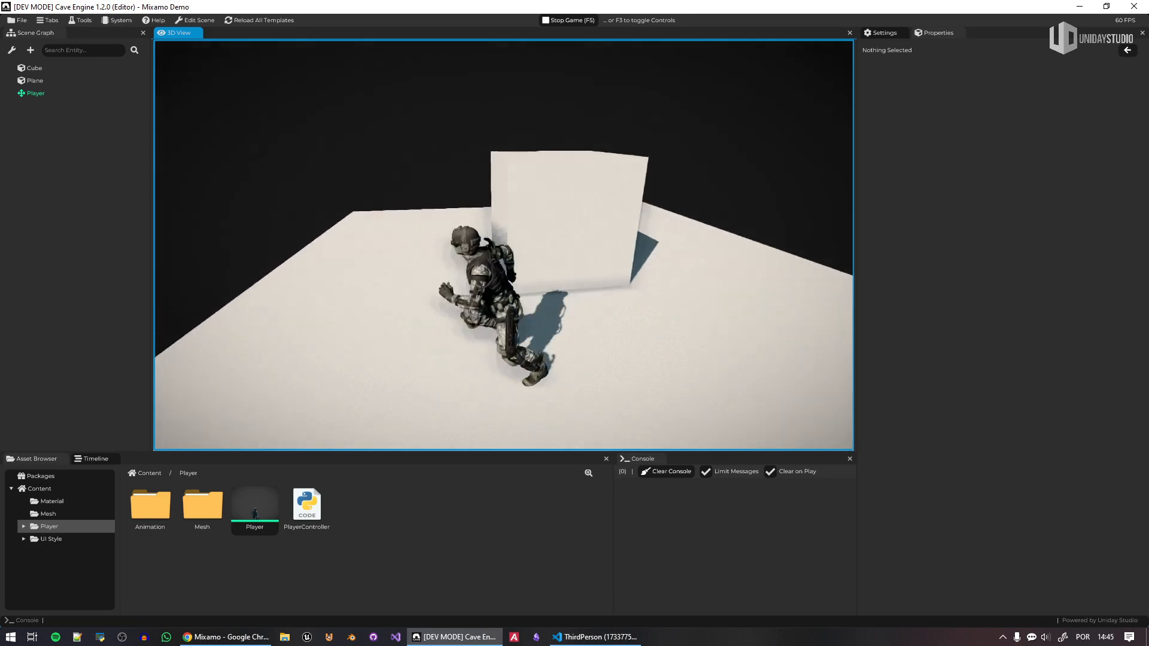
{"action": "key", "text": "w"}
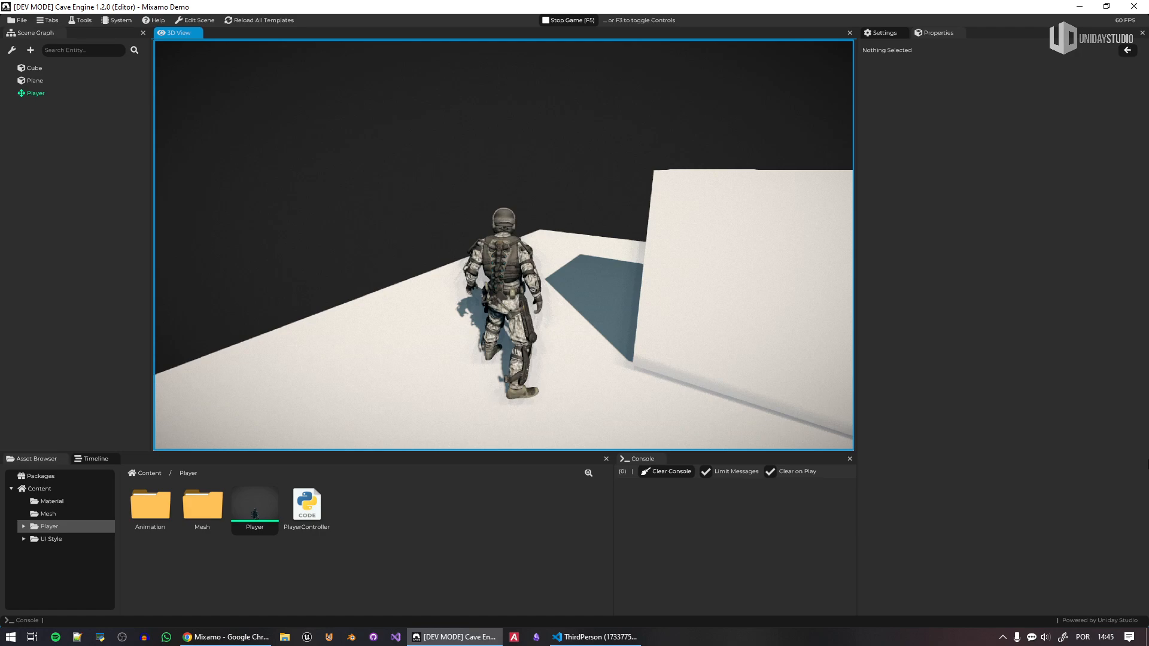